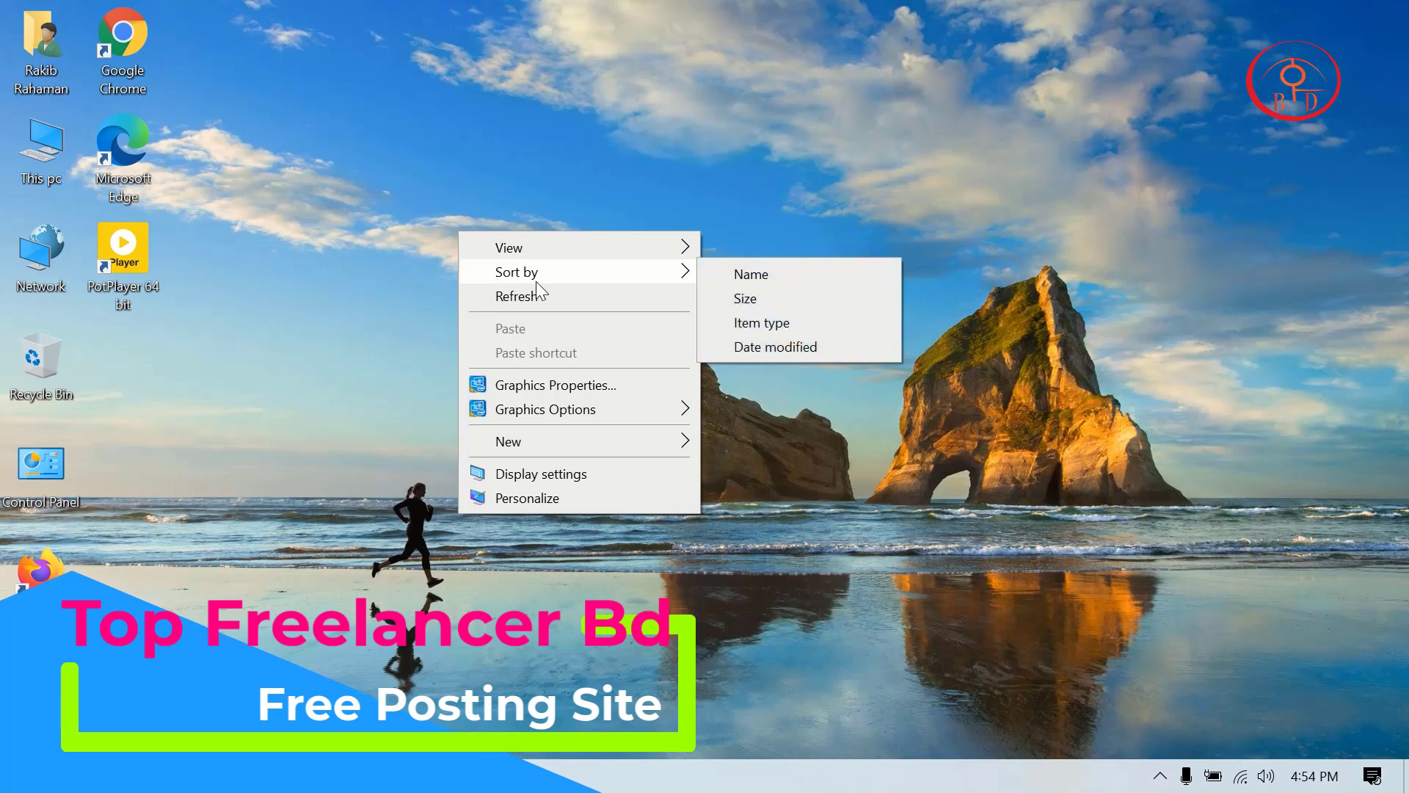
# Refresh the desktop repeatedly through its right-click menu.
pyautogui.click(536, 294)
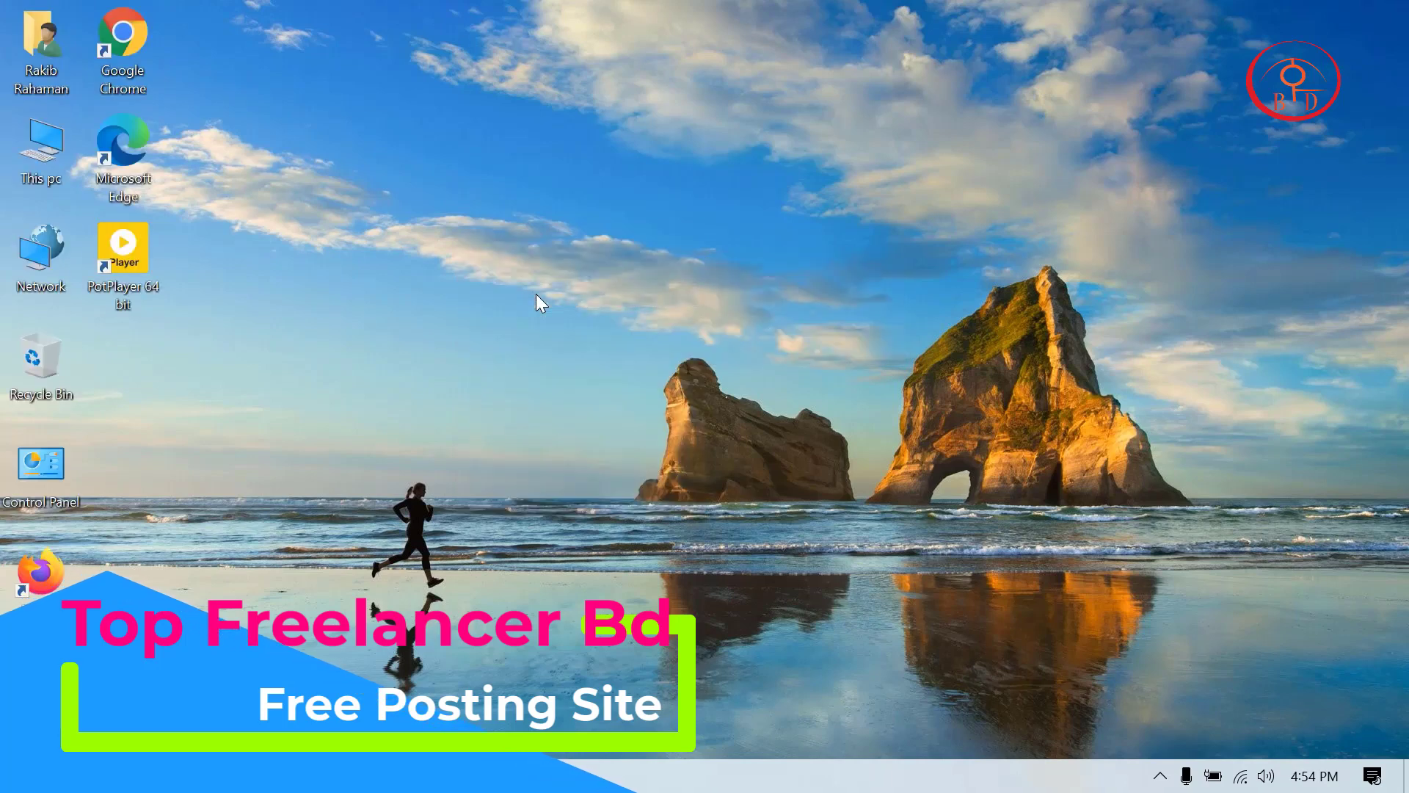
pyautogui.rightClick(536, 295)
pyautogui.click(594, 359)
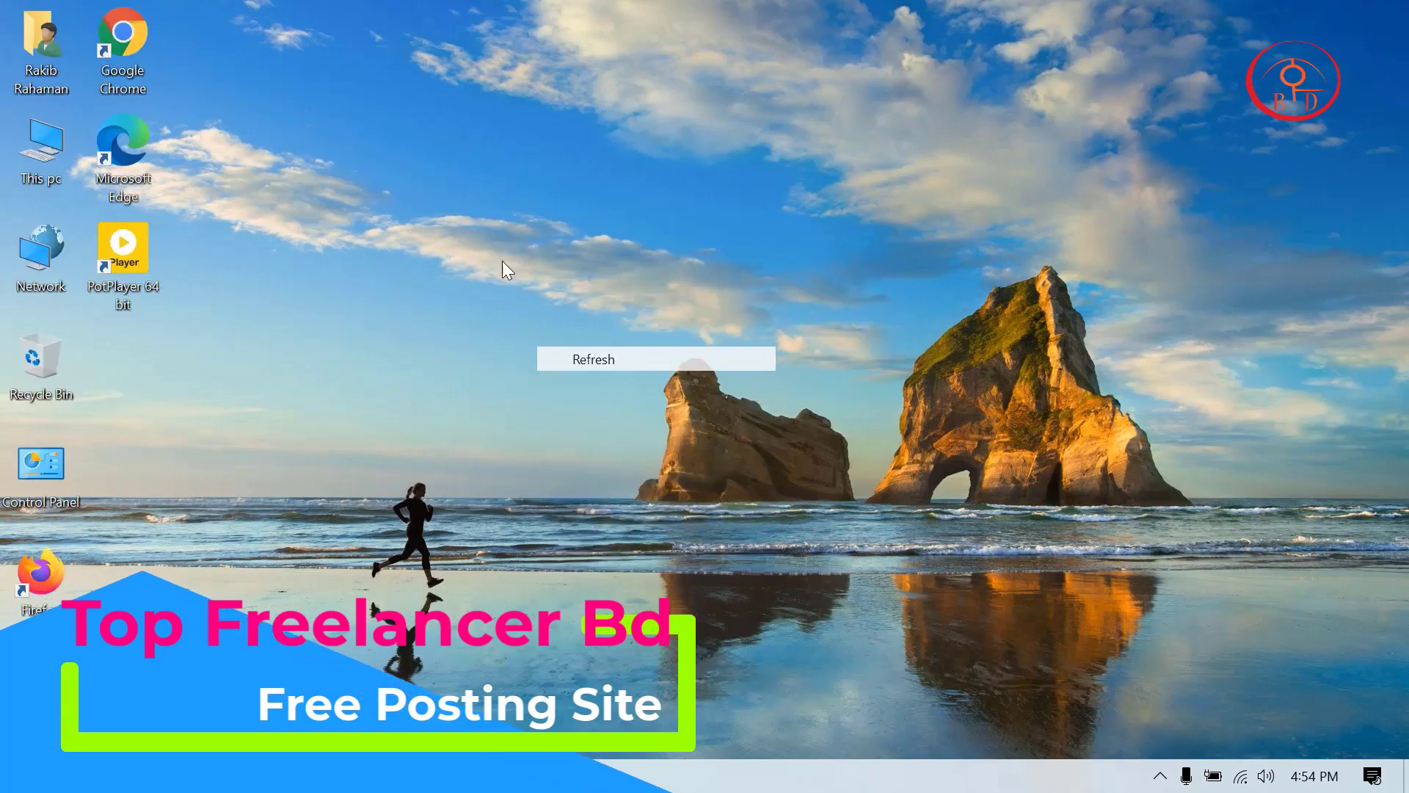
pyautogui.rightClick(506, 245)
pyautogui.click(582, 309)
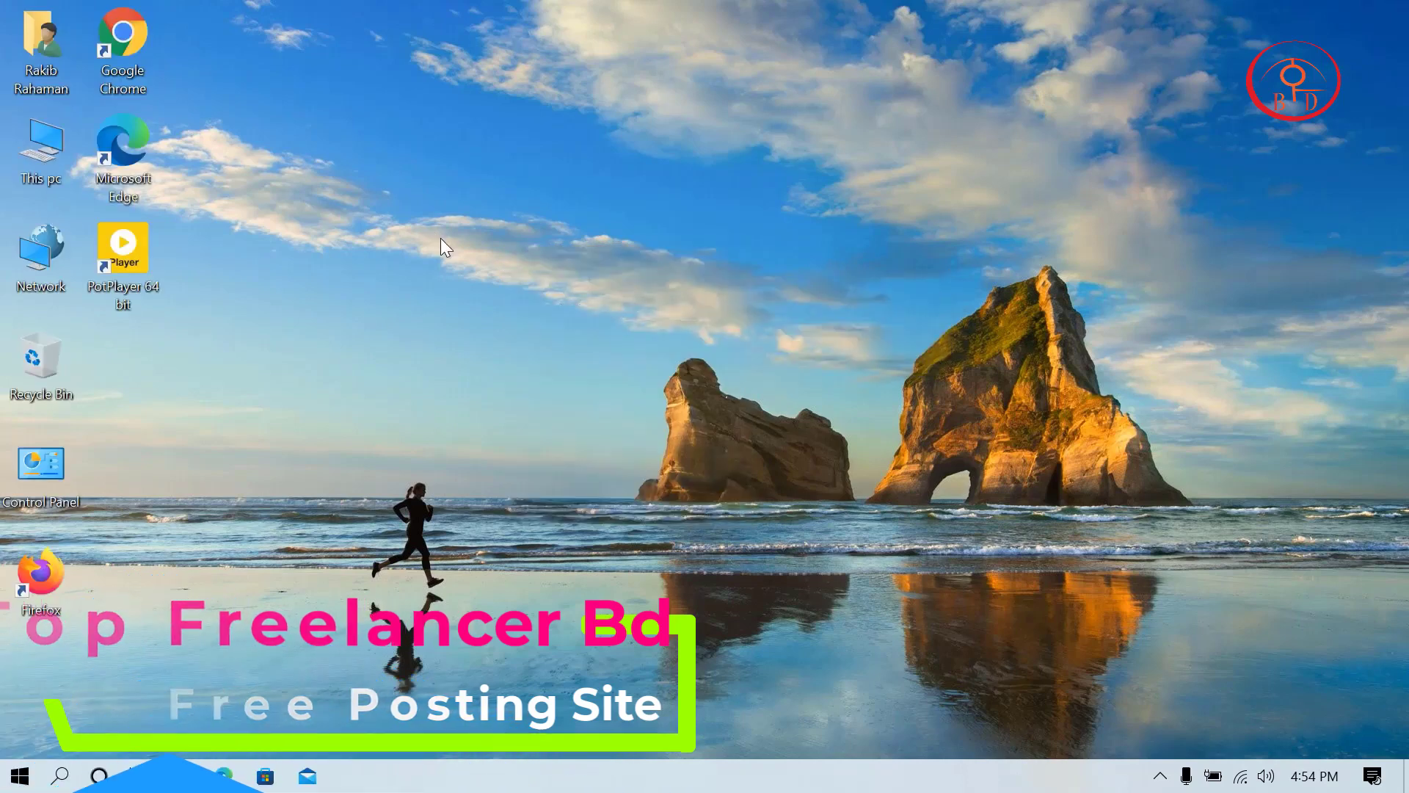
pyautogui.rightClick(426, 226)
pyautogui.click(495, 292)
pyautogui.rightClick(461, 234)
pyautogui.click(545, 297)
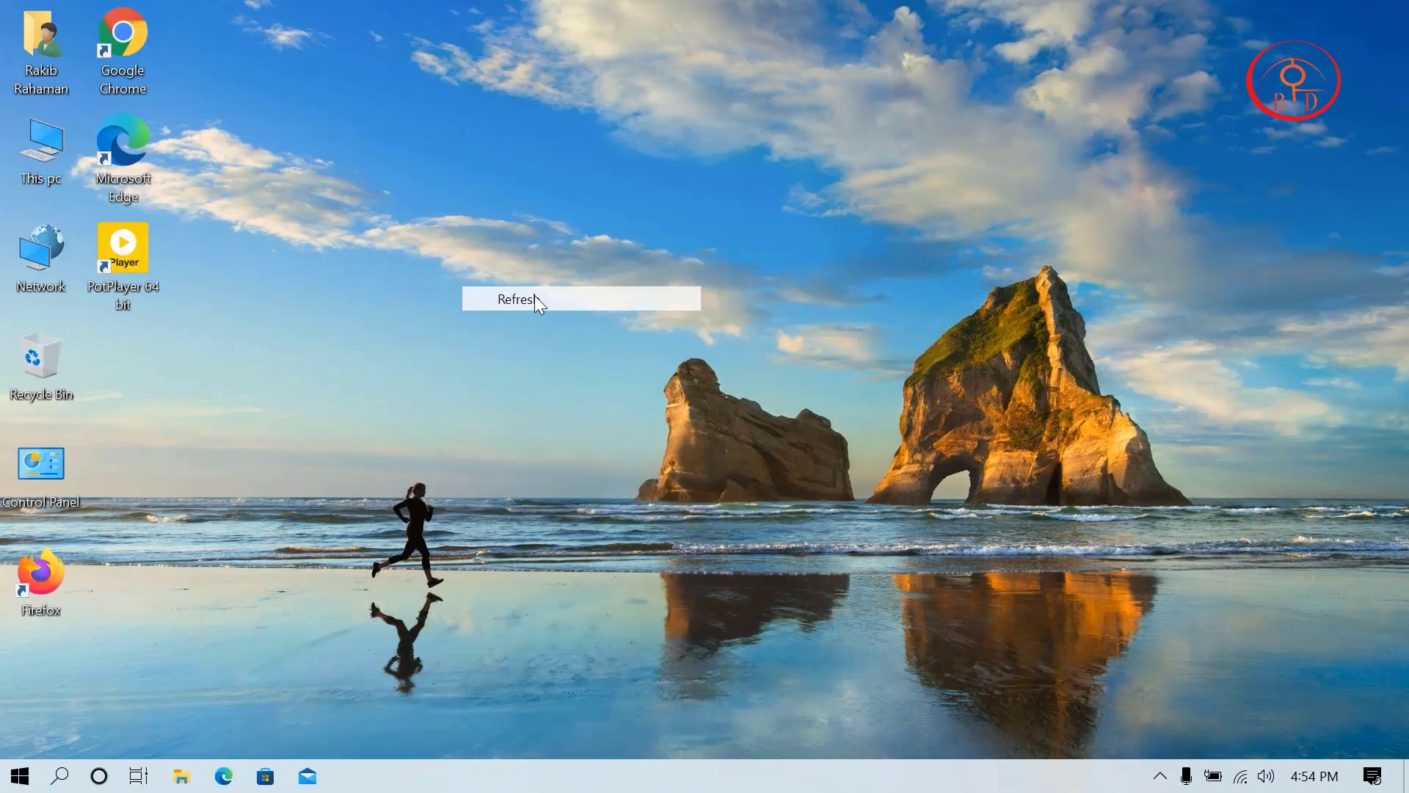
pyautogui.rightClick(409, 251)
pyautogui.click(486, 306)
pyautogui.rightClick(308, 236)
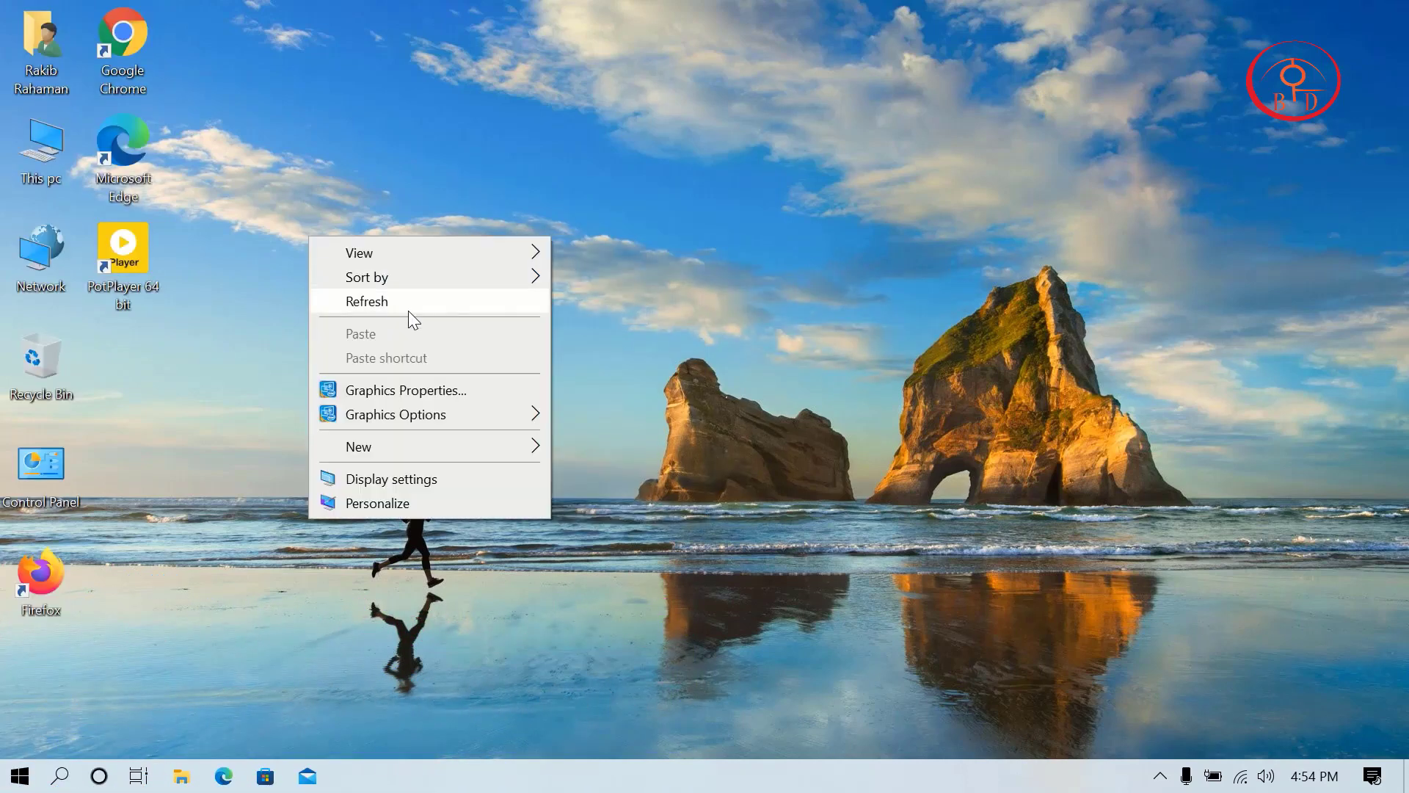
pyautogui.click(400, 301)
pyautogui.rightClick(374, 253)
pyautogui.click(466, 318)
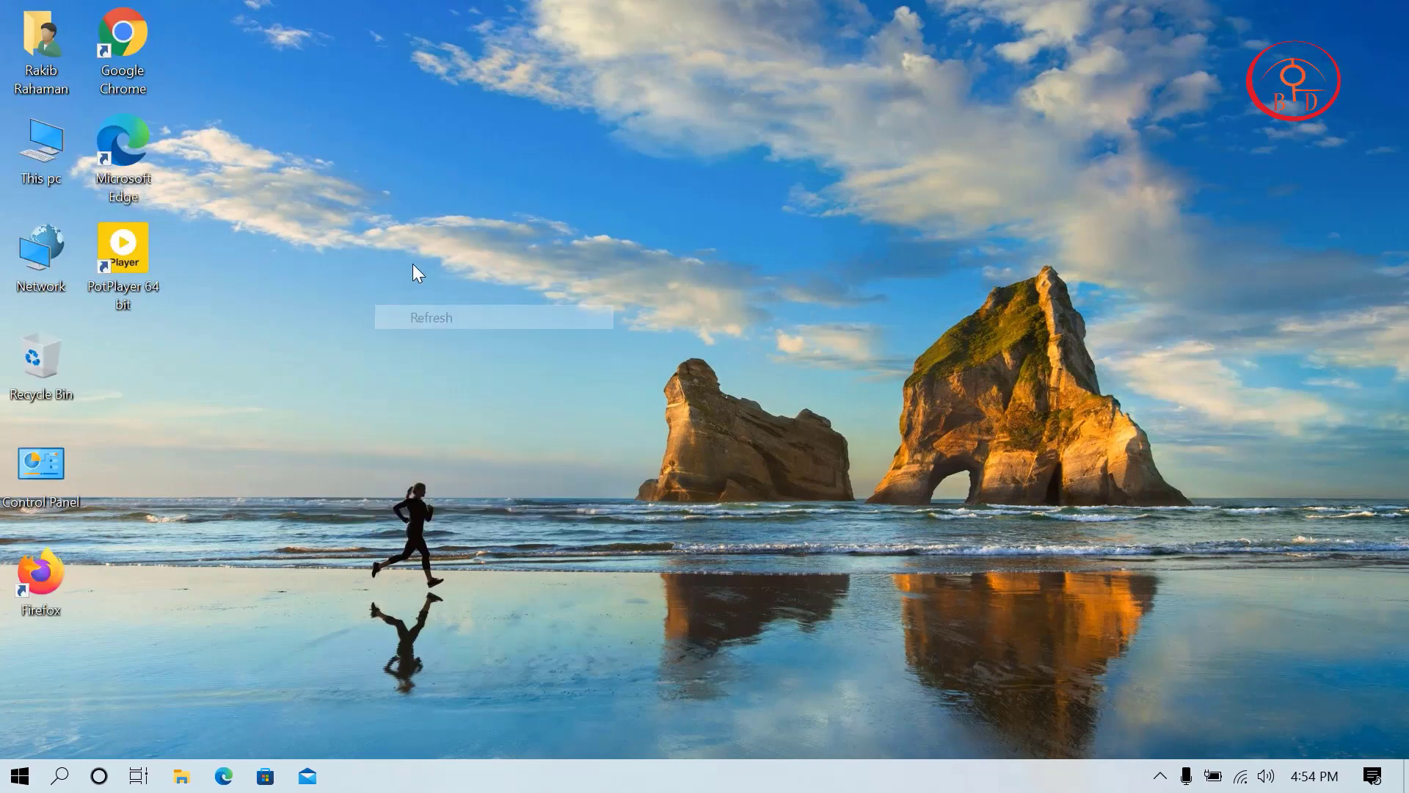
pyautogui.rightClick(413, 262)
pyautogui.click(460, 334)
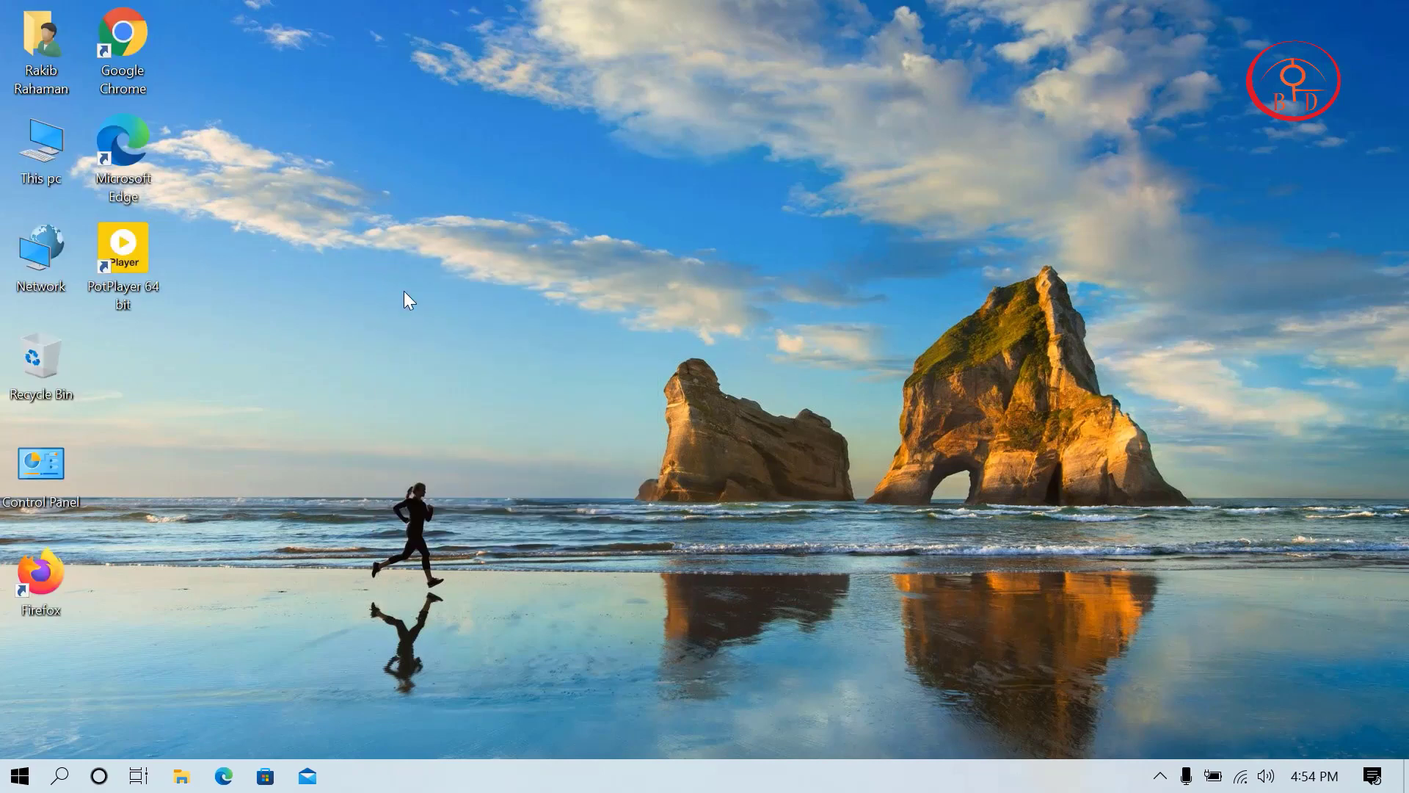
pyautogui.rightClick(375, 258)
pyautogui.click(440, 323)
pyautogui.rightClick(362, 274)
pyautogui.click(438, 343)
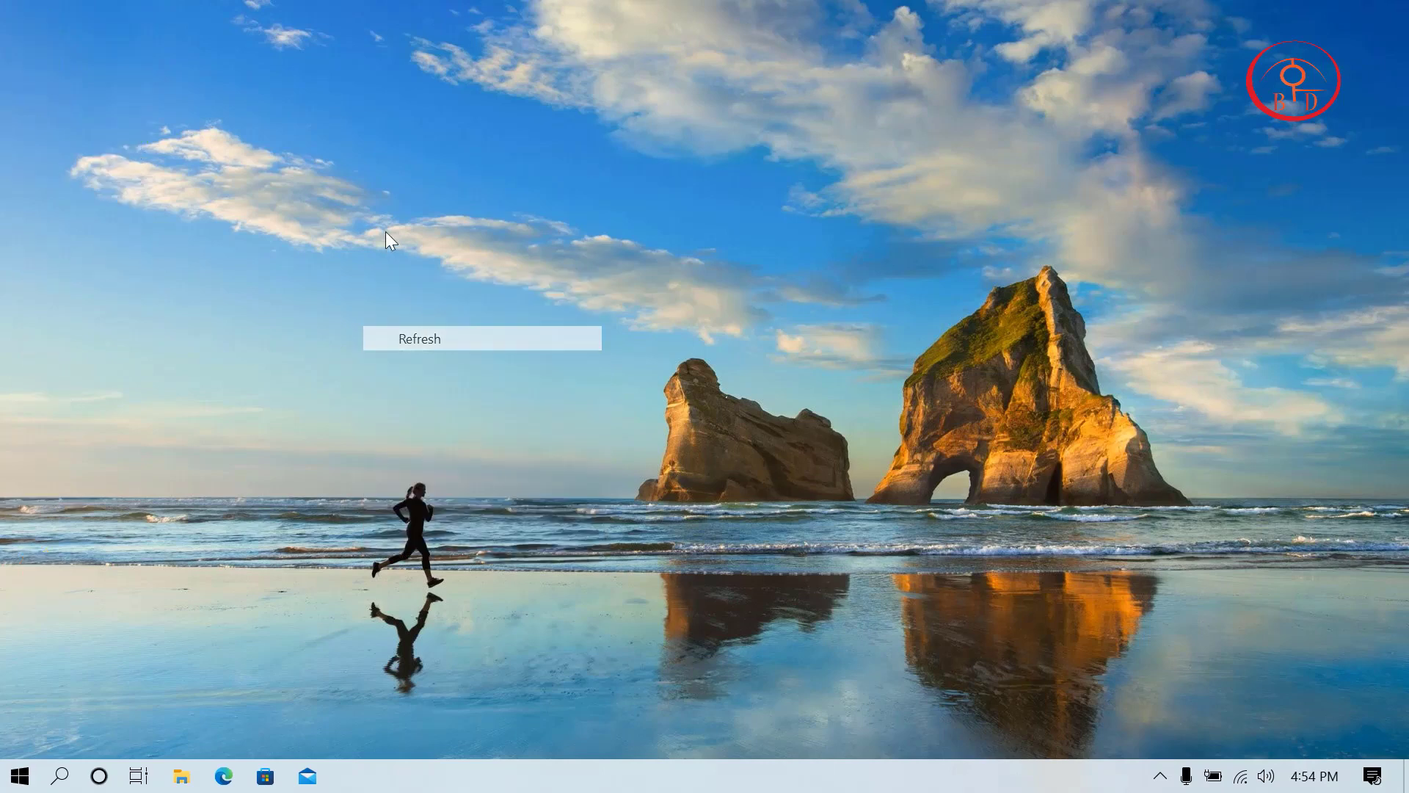
pyautogui.rightClick(385, 231)
pyautogui.click(441, 299)
pyautogui.rightClick(401, 241)
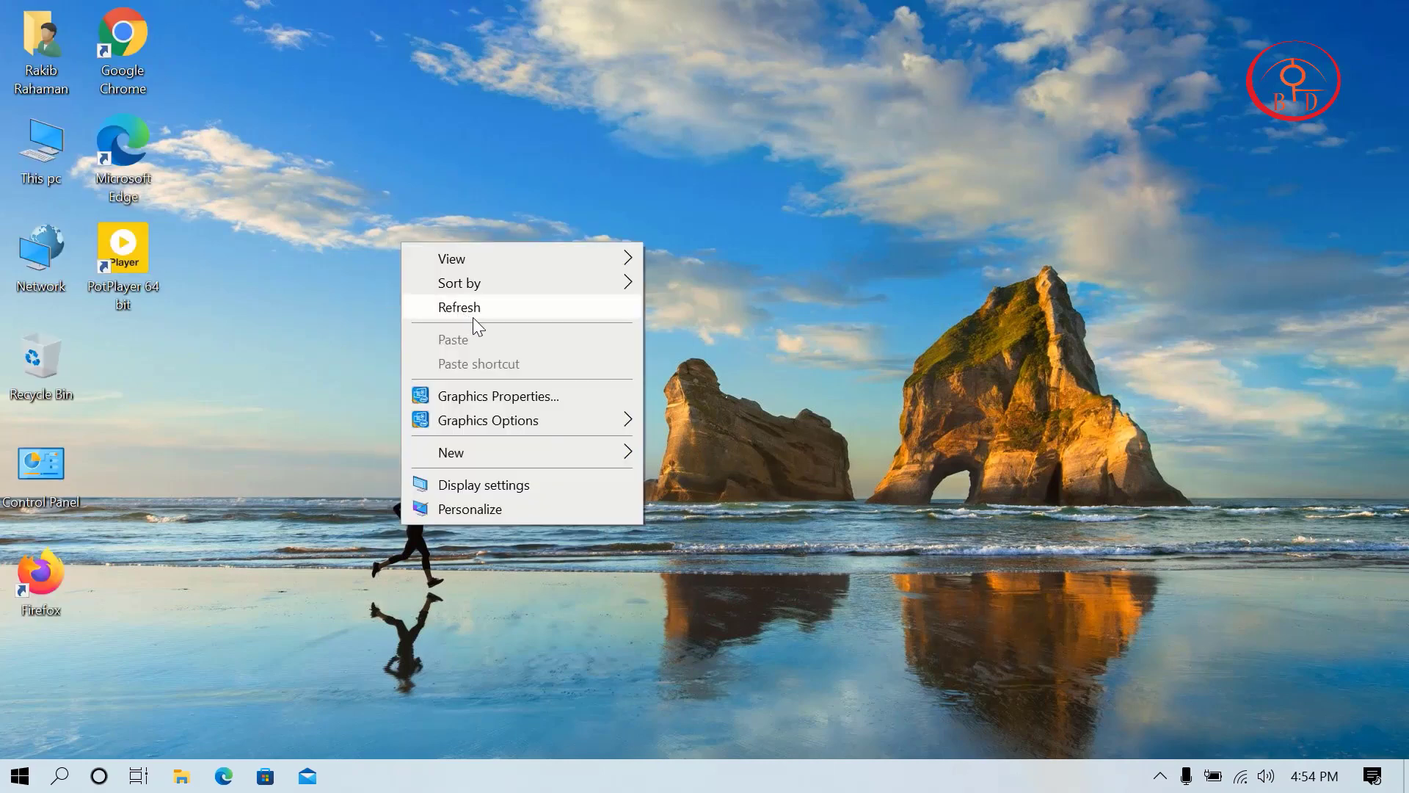
pyautogui.click(473, 312)
pyautogui.rightClick(411, 274)
pyautogui.click(461, 338)
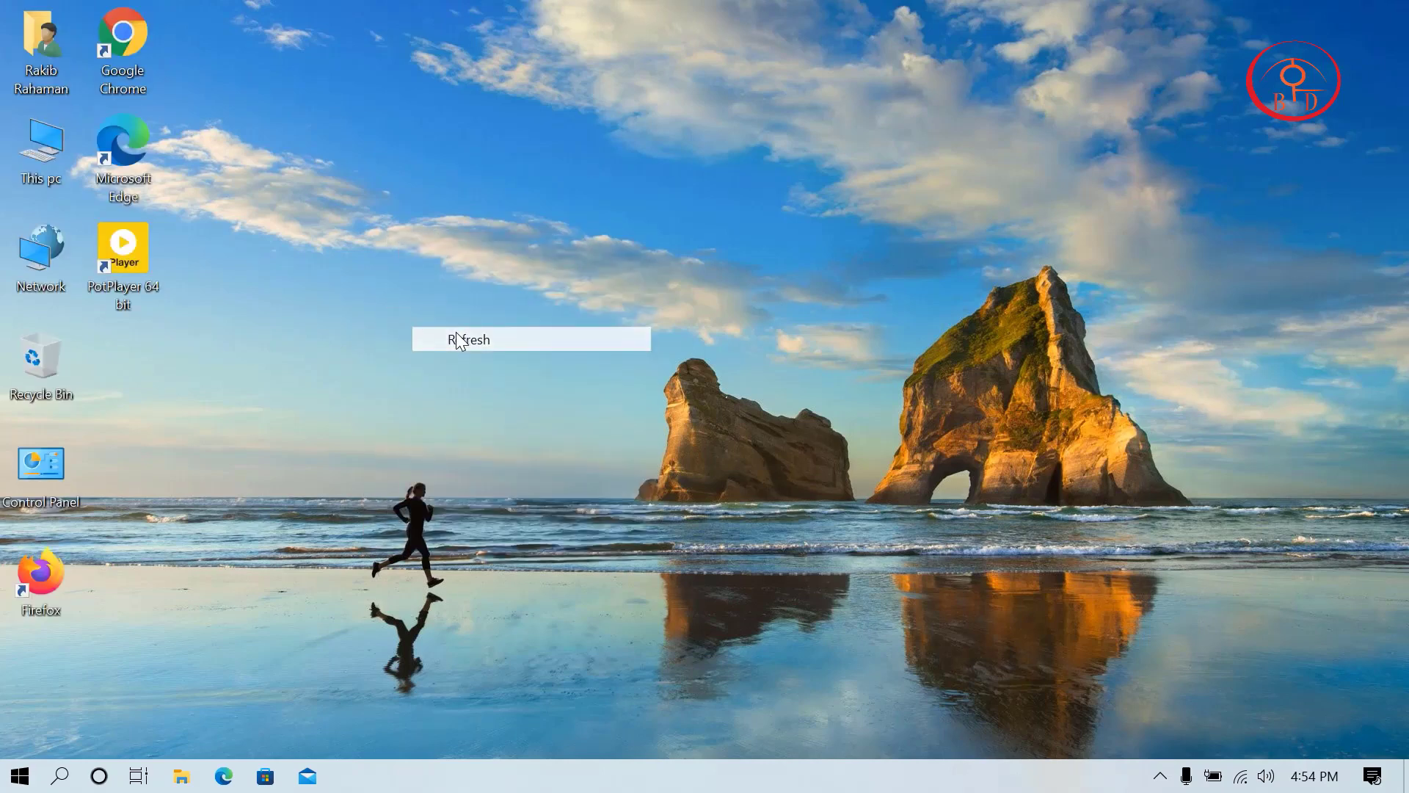
pyautogui.rightClick(412, 276)
pyautogui.click(487, 342)
pyautogui.rightClick(421, 295)
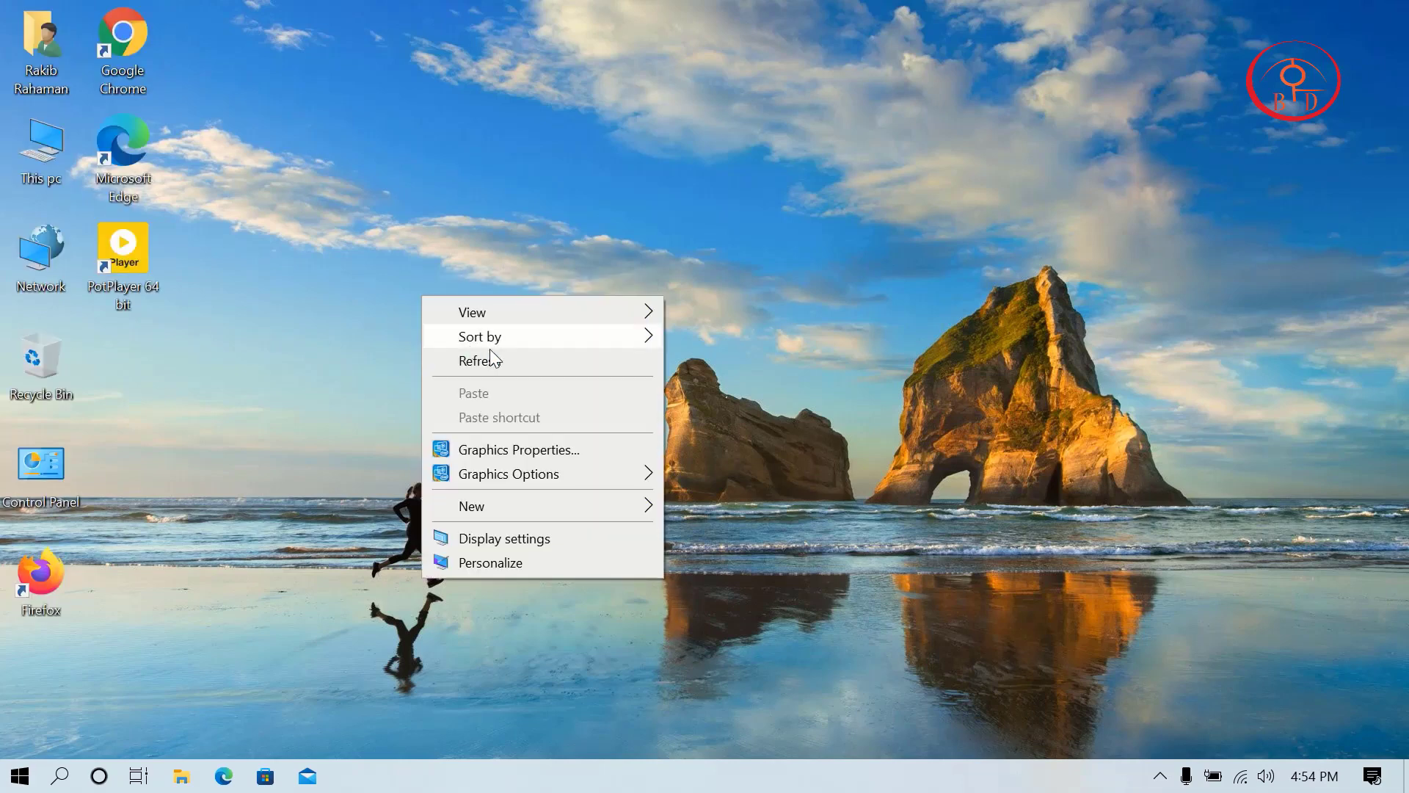
pyautogui.click(499, 361)
pyautogui.rightClick(408, 281)
pyautogui.click(494, 342)
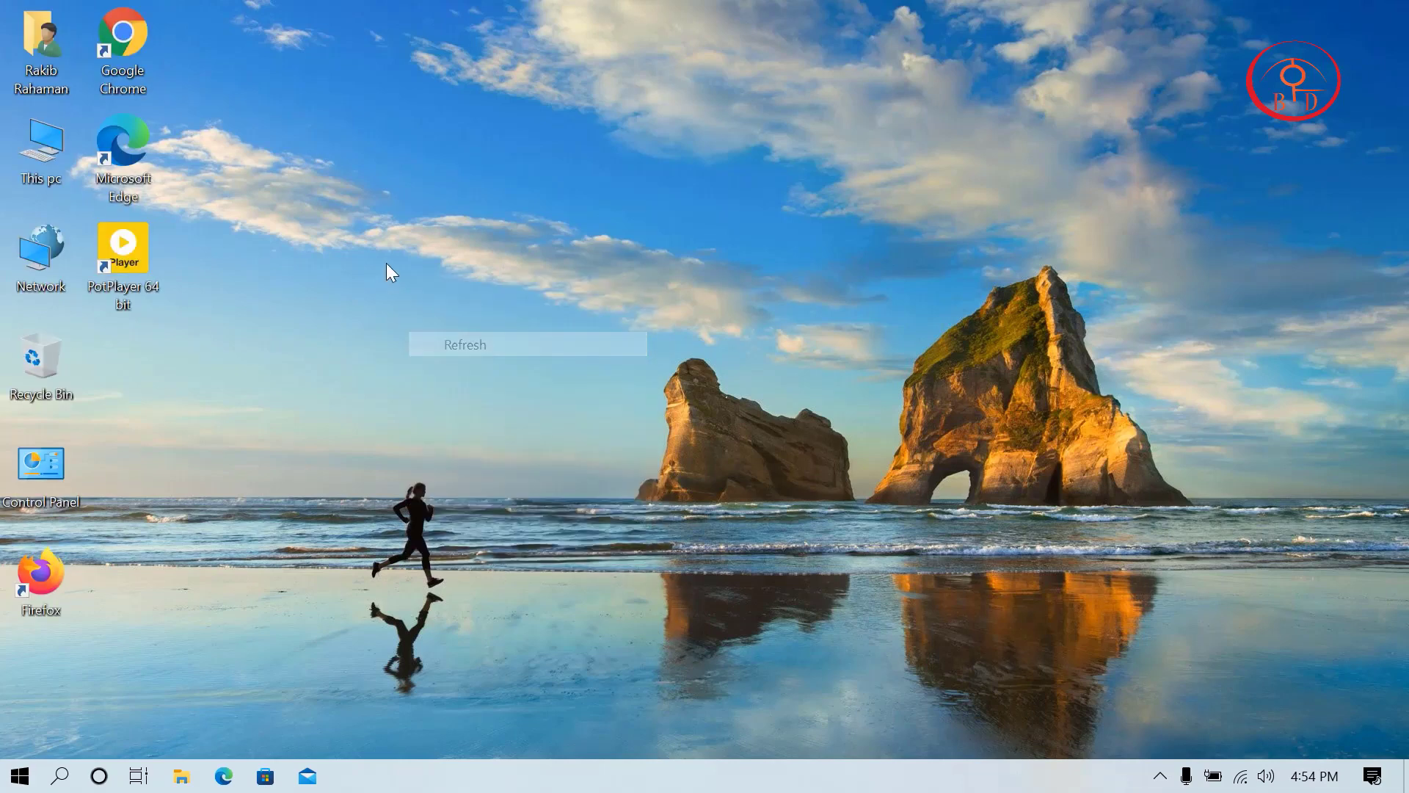
pyautogui.rightClick(386, 262)
pyautogui.click(491, 337)
pyautogui.rightClick(395, 271)
pyautogui.click(461, 337)
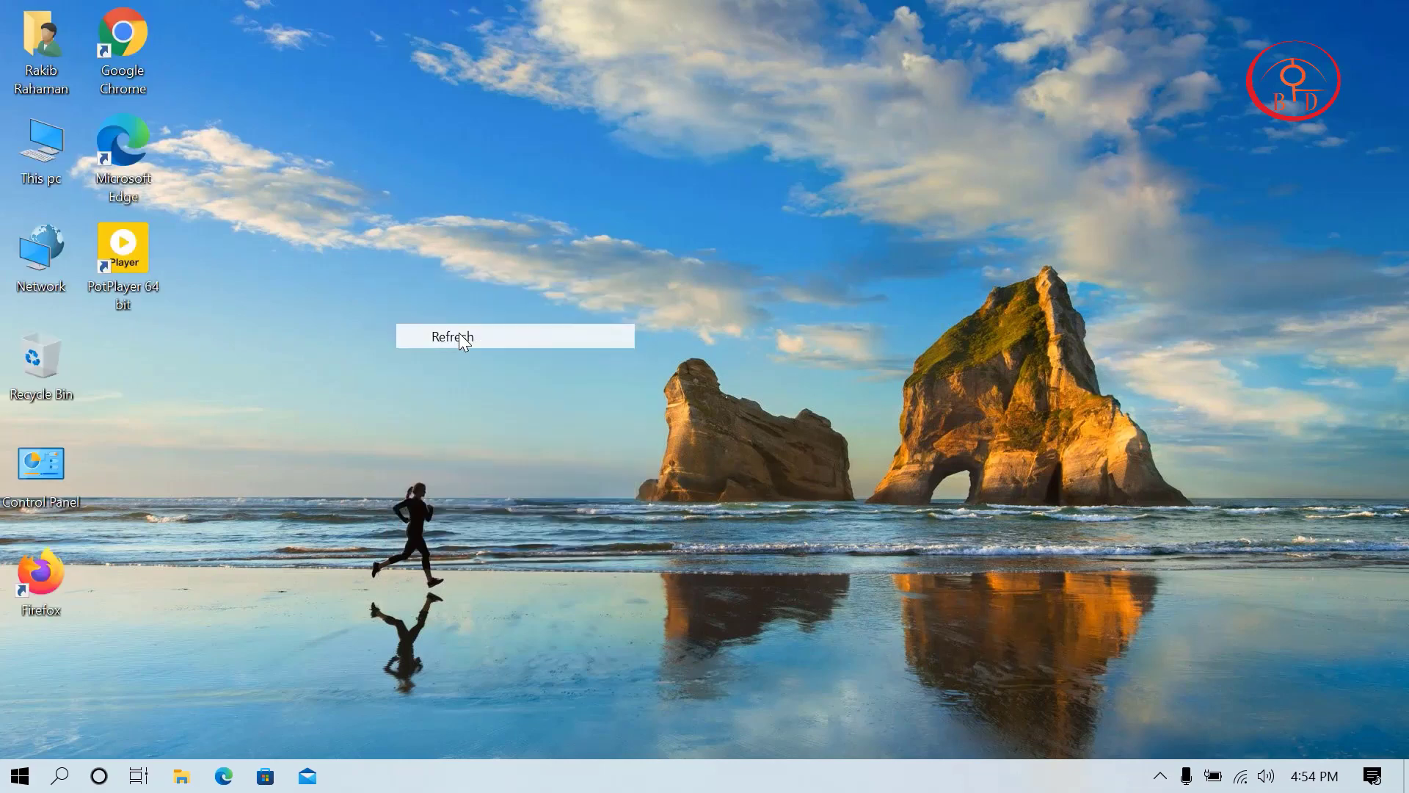
pyautogui.rightClick(375, 278)
pyautogui.click(434, 348)
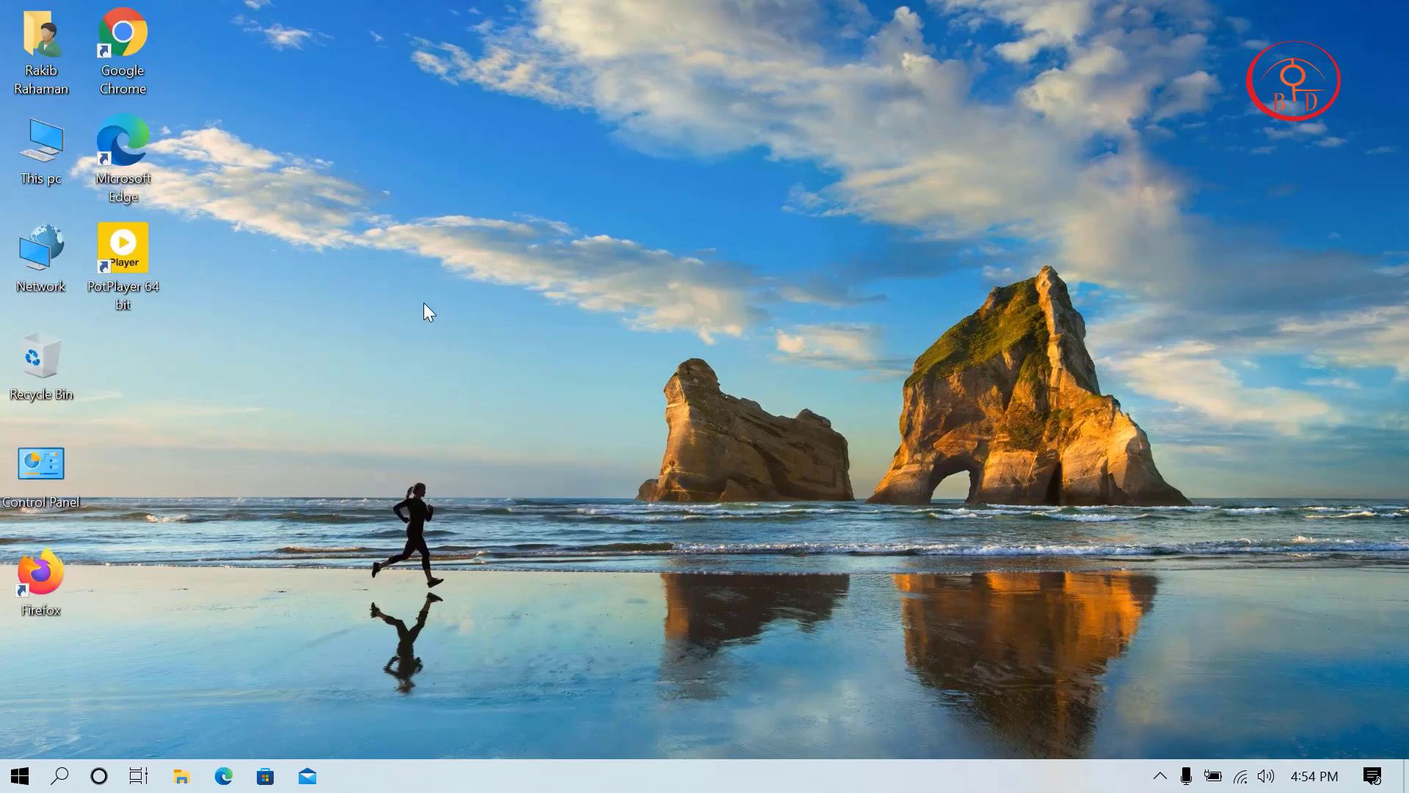
pyautogui.rightClick(380, 275)
pyautogui.click(461, 336)
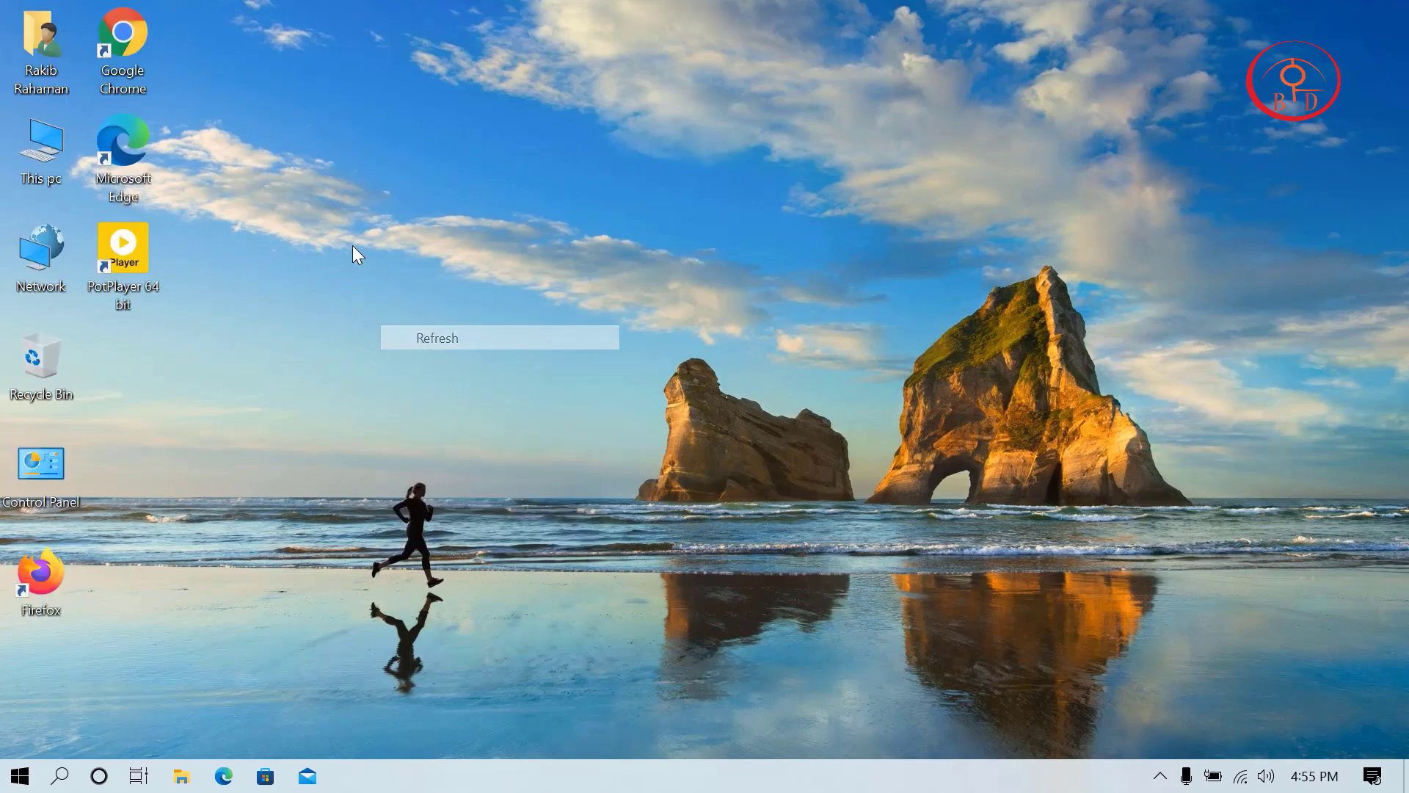
pyautogui.rightClick(543, 105)
pyautogui.click(609, 170)
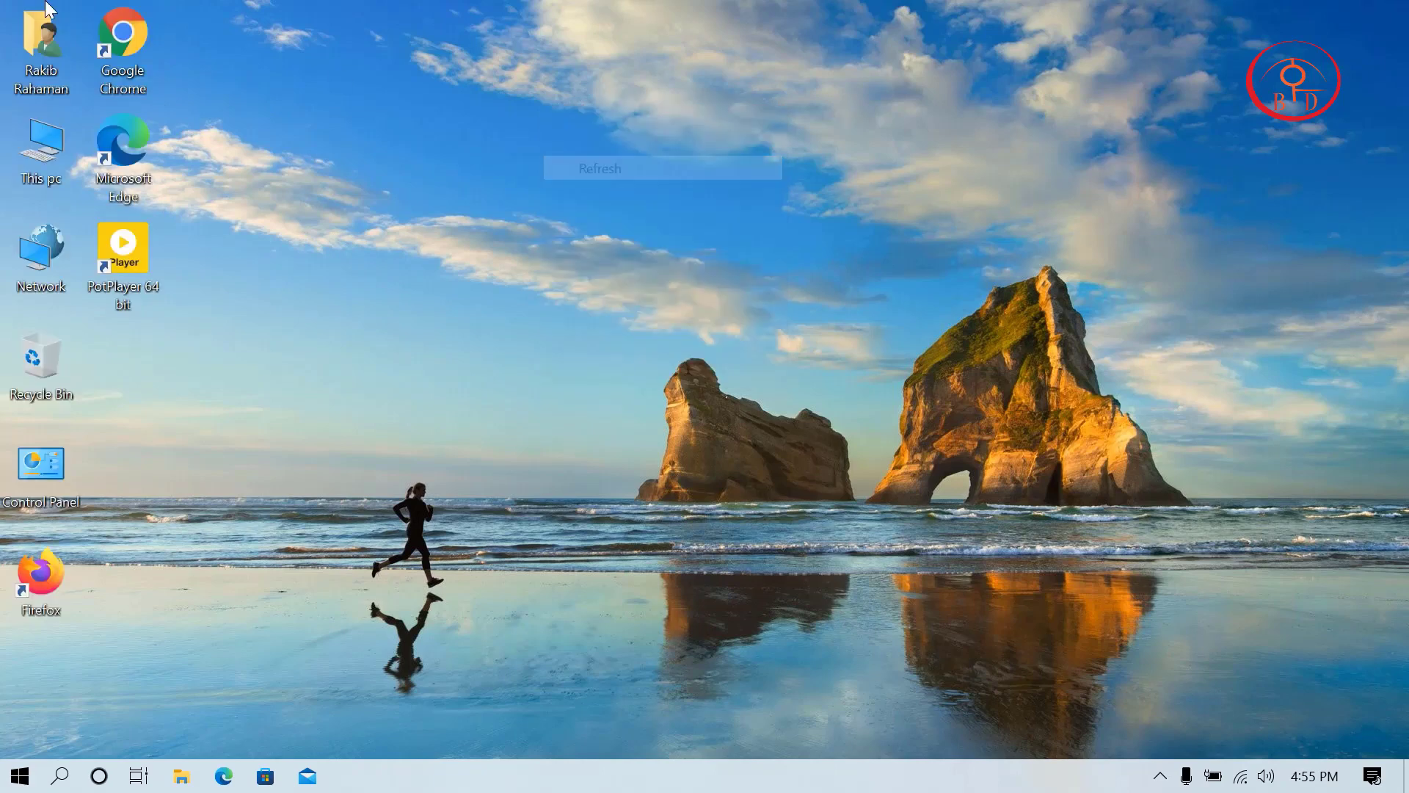
# Launch Google Chrome and load the ukclassifieds.co.uk homepage.
pyautogui.doubleClick(114, 41)
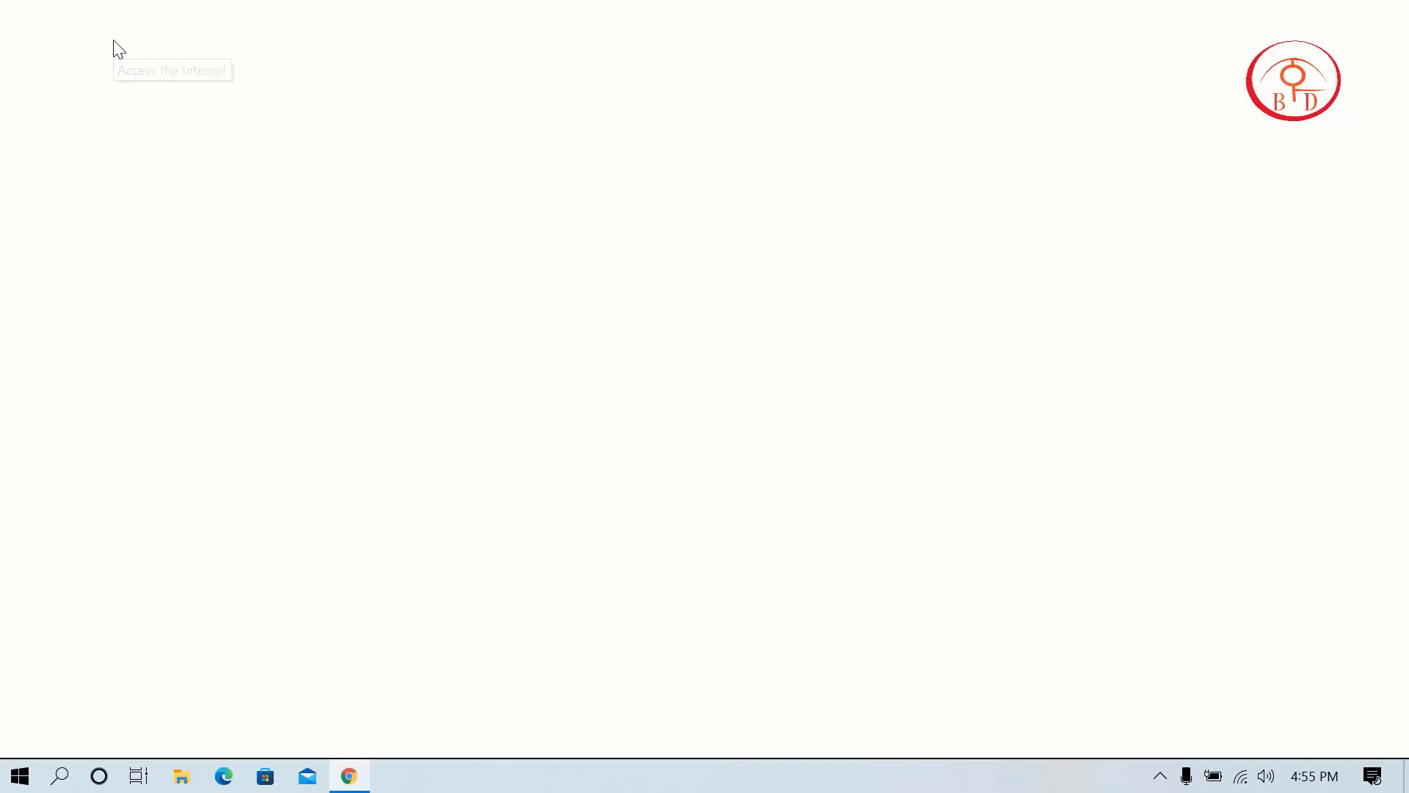
pyautogui.click(207, 47)
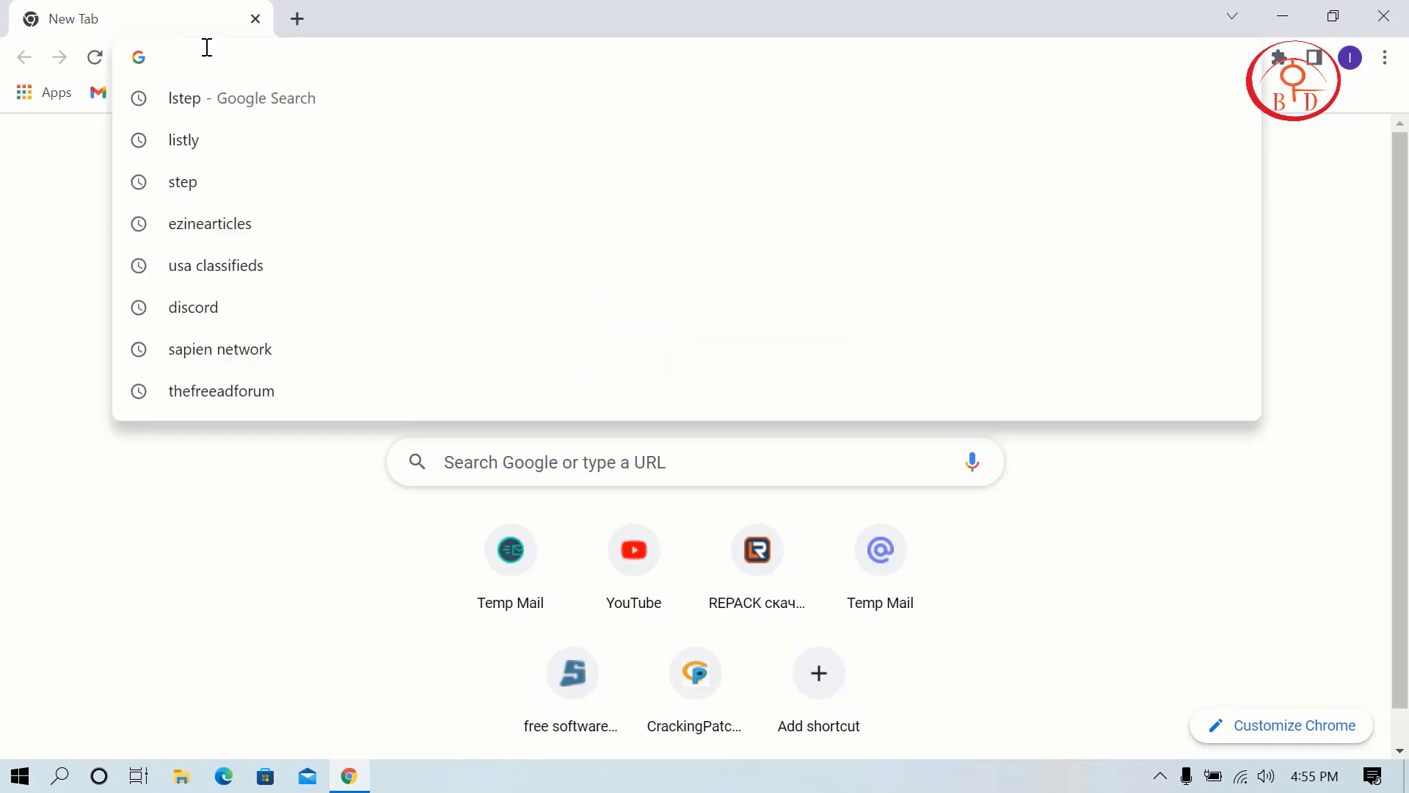
pyautogui.write('https://www.ukclassifieds.co.uk/')
pyautogui.press('Return')
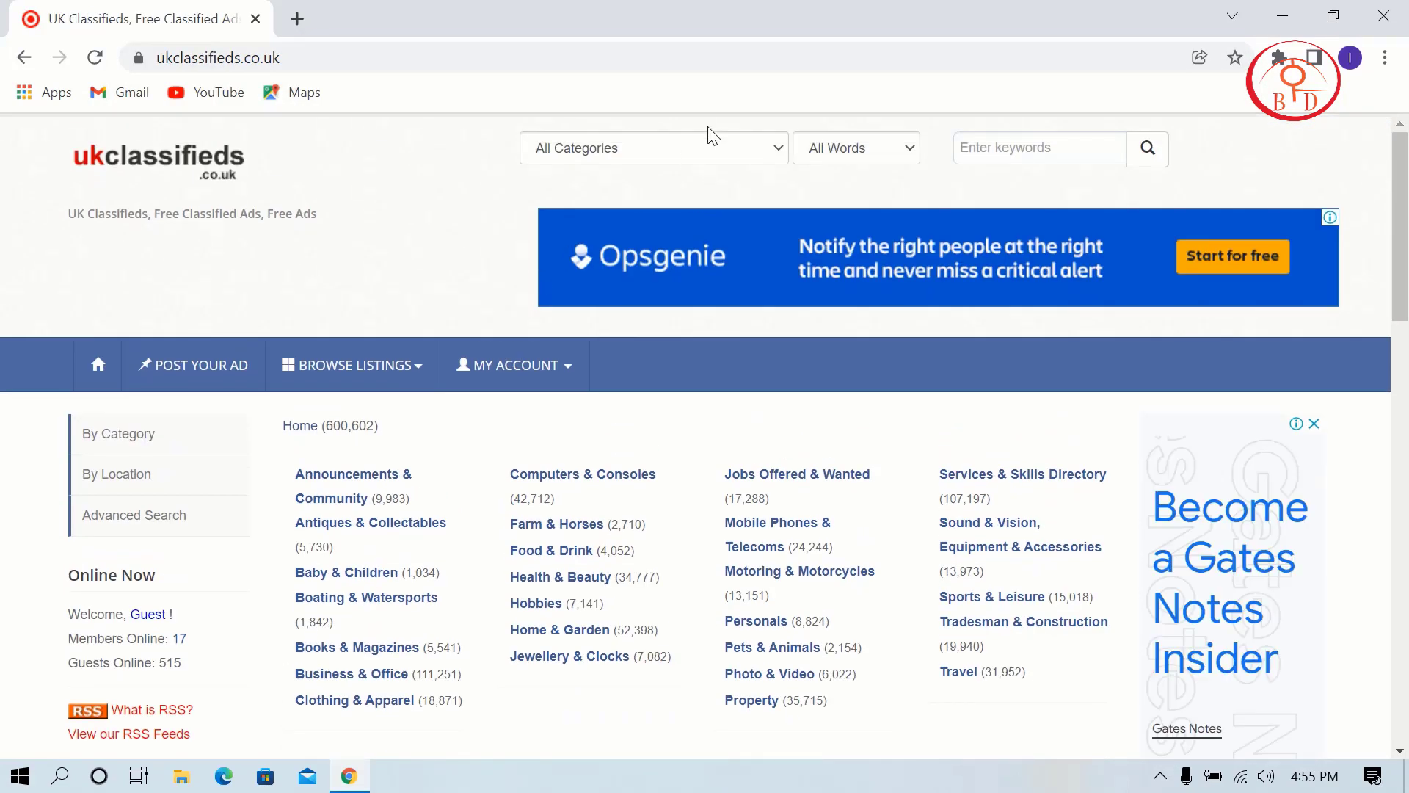
# Search All Categories for the keyword 'amazon', matching All Words.
pyautogui.click(705, 149)
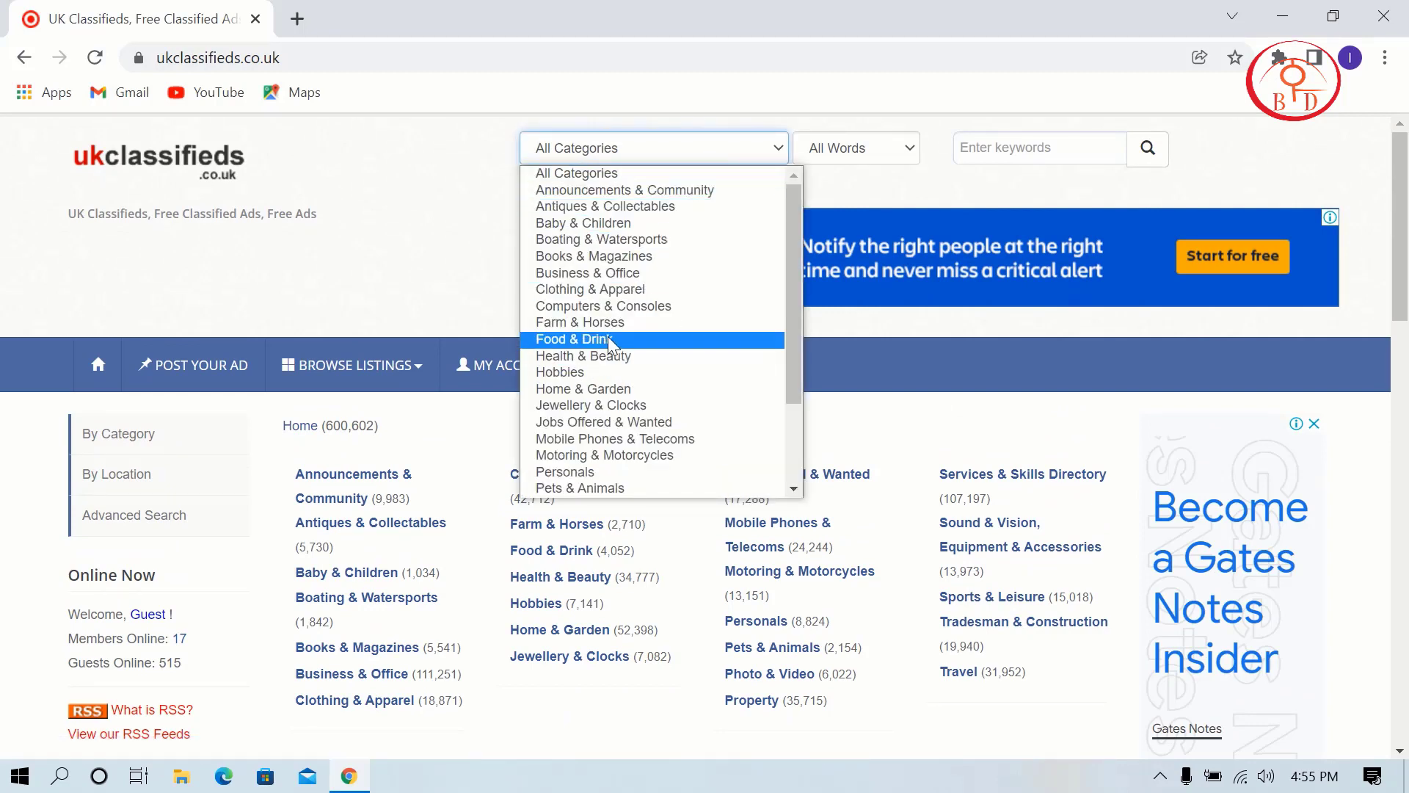
pyautogui.scroll(-3, 608, 336)
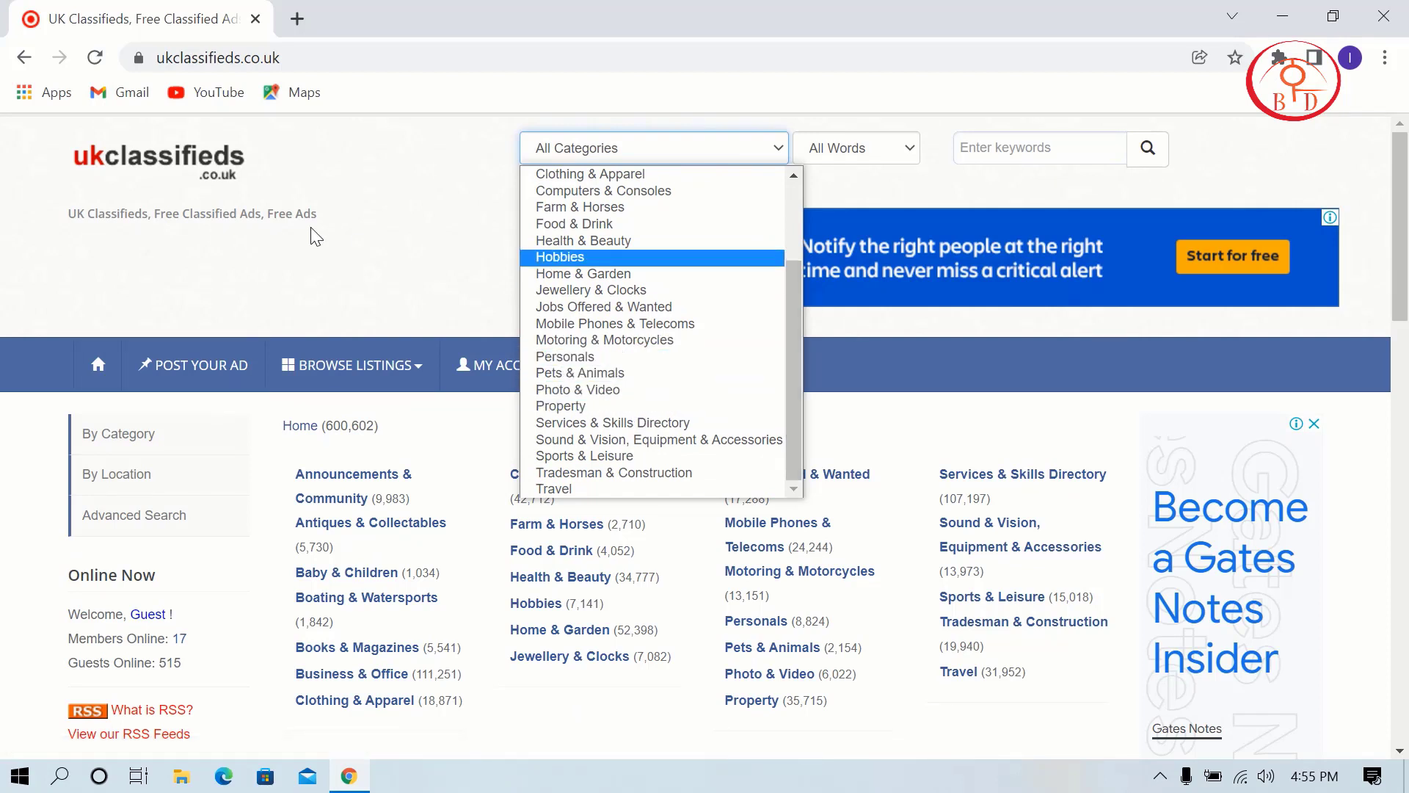
pyautogui.press('f')
pyautogui.click(443, 256)
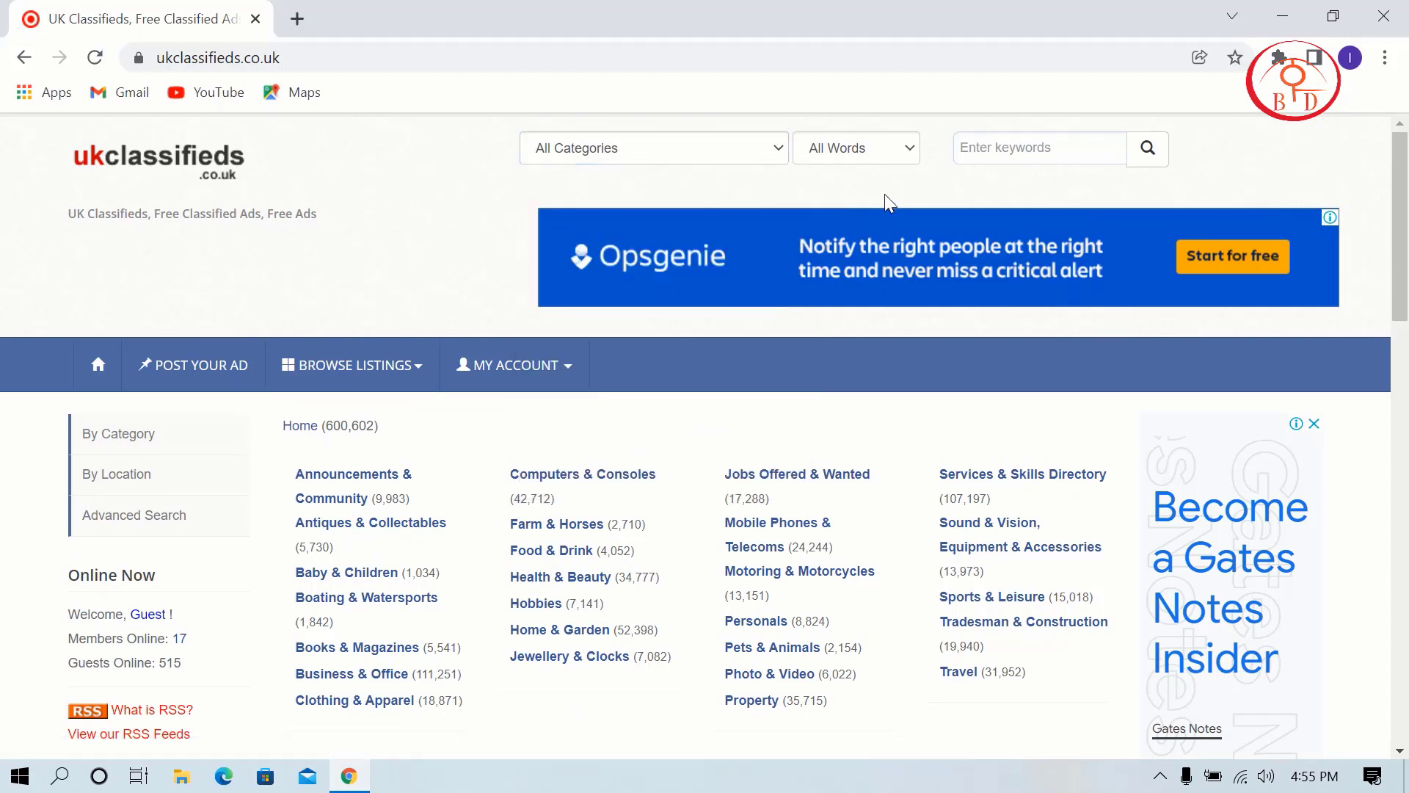
pyautogui.click(905, 157)
pyautogui.click(916, 171)
pyautogui.click(972, 160)
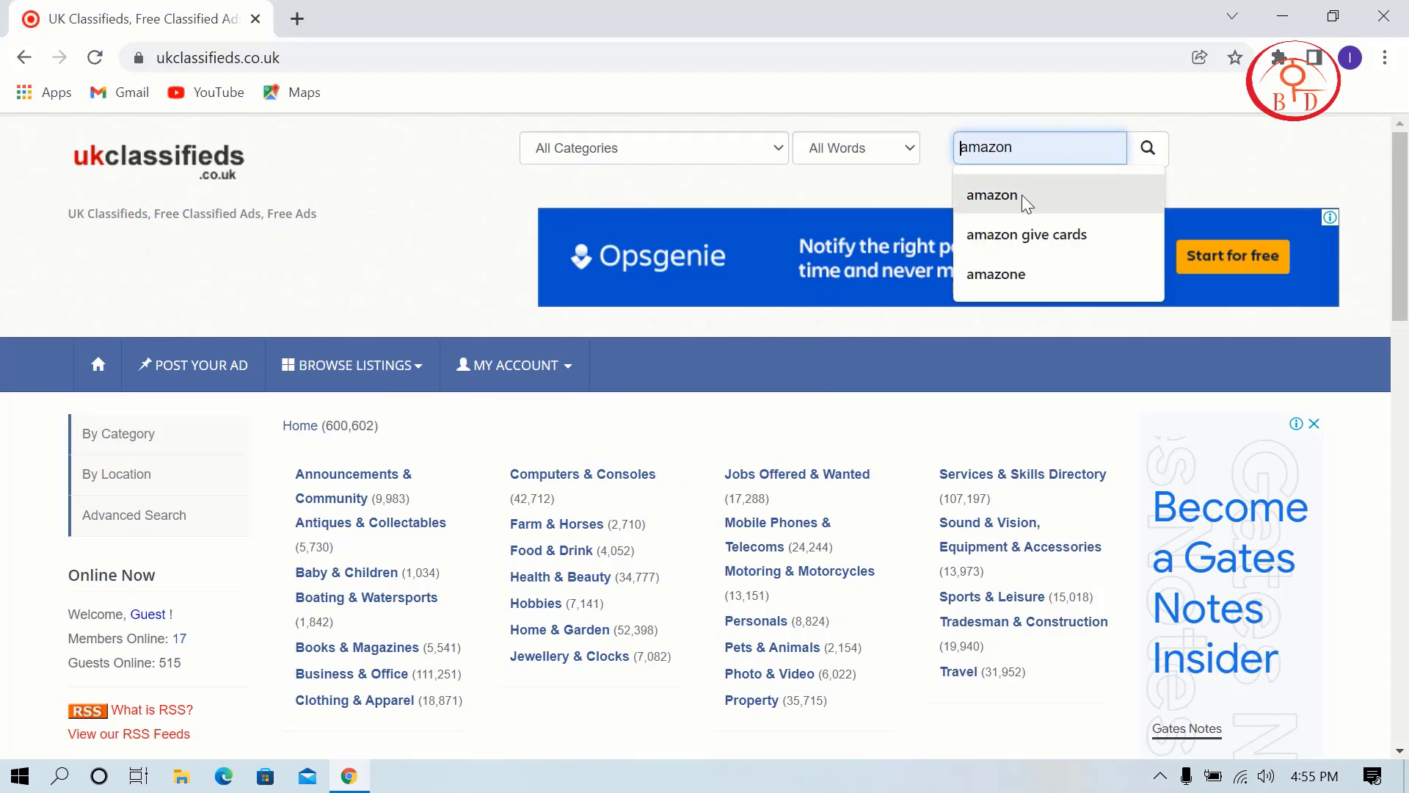
pyautogui.click(1015, 195)
pyautogui.click(1146, 158)
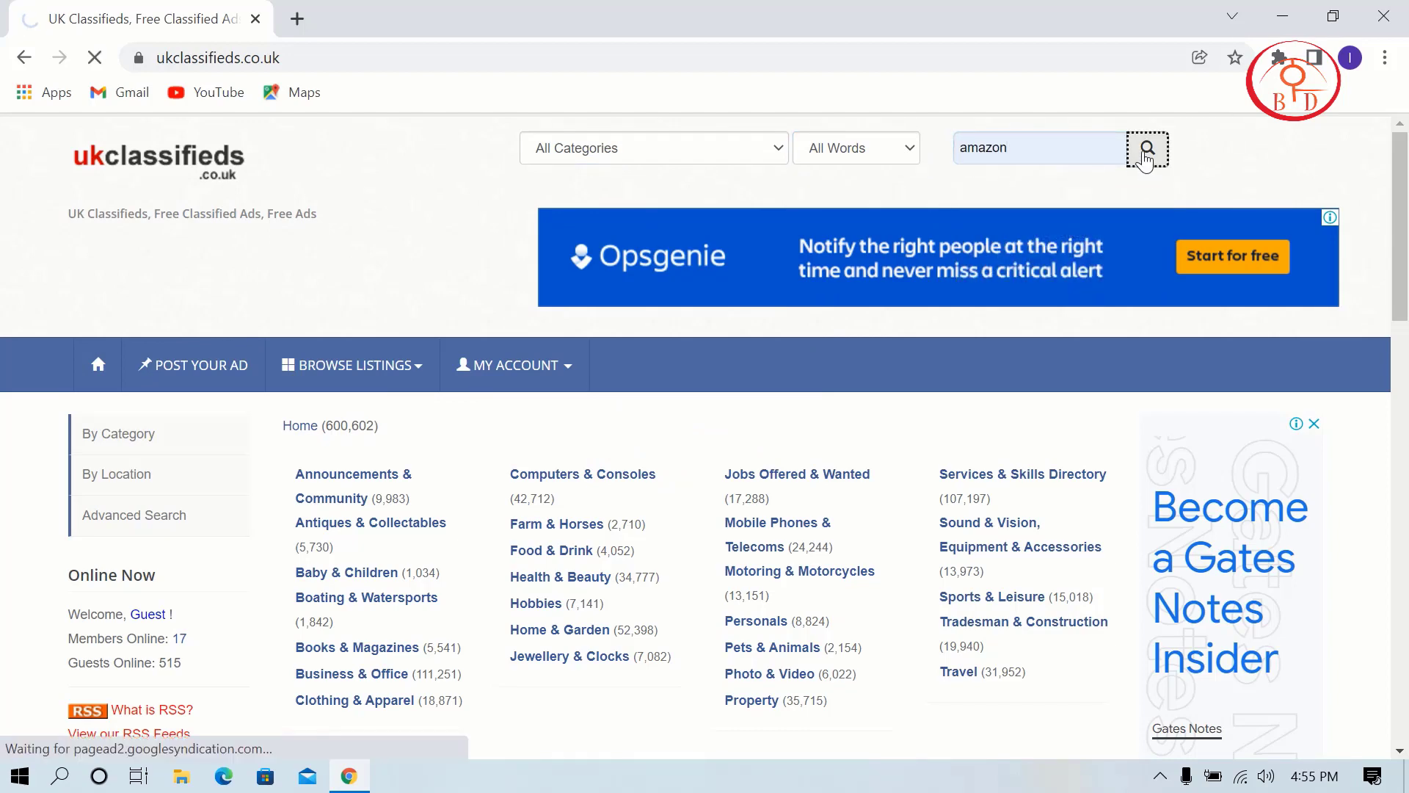
pyautogui.scroll(-3, 730, 327)
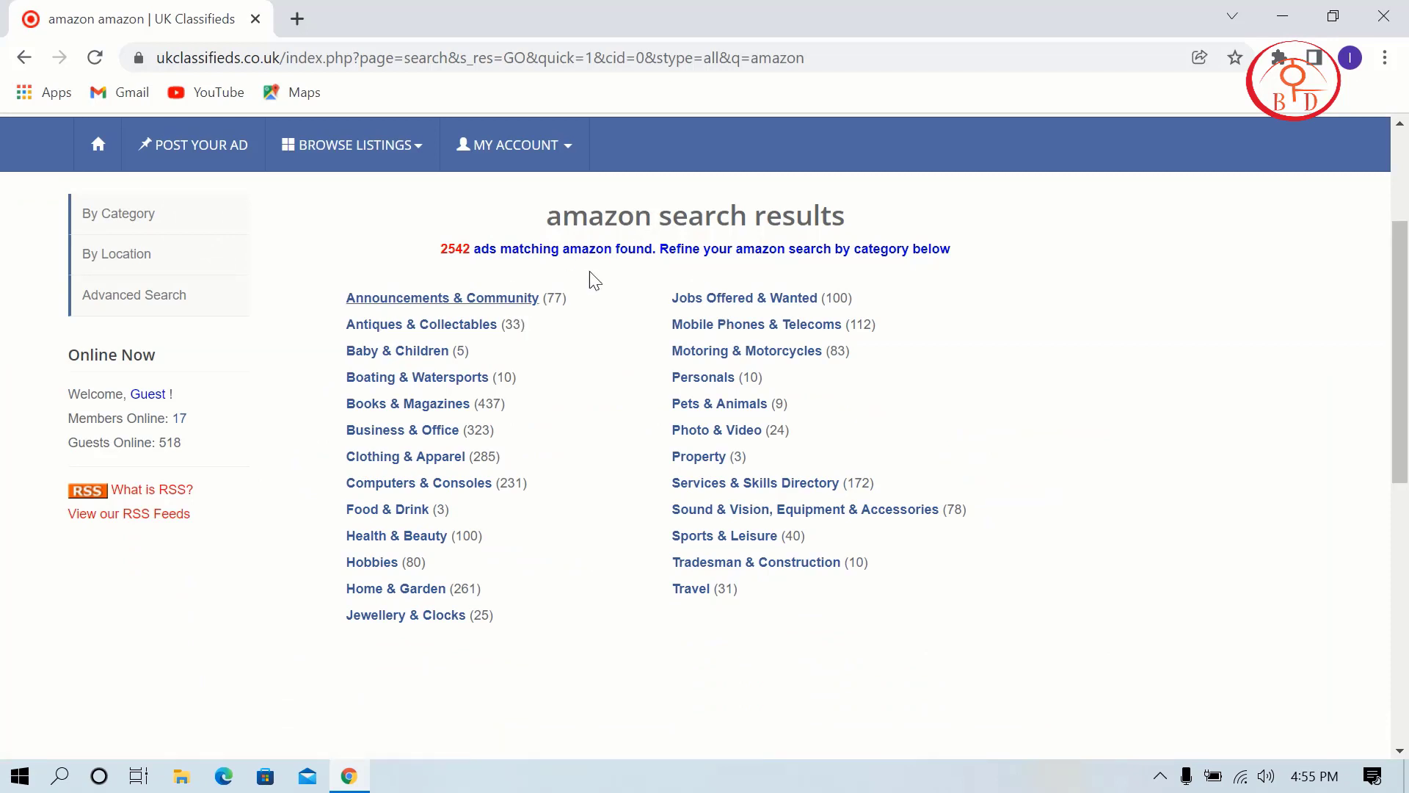
# Filter the amazon results to Announcements & Community and view the amazon gift card ad.
pyautogui.click(462, 304)
pyautogui.scroll(-6, 466, 308)
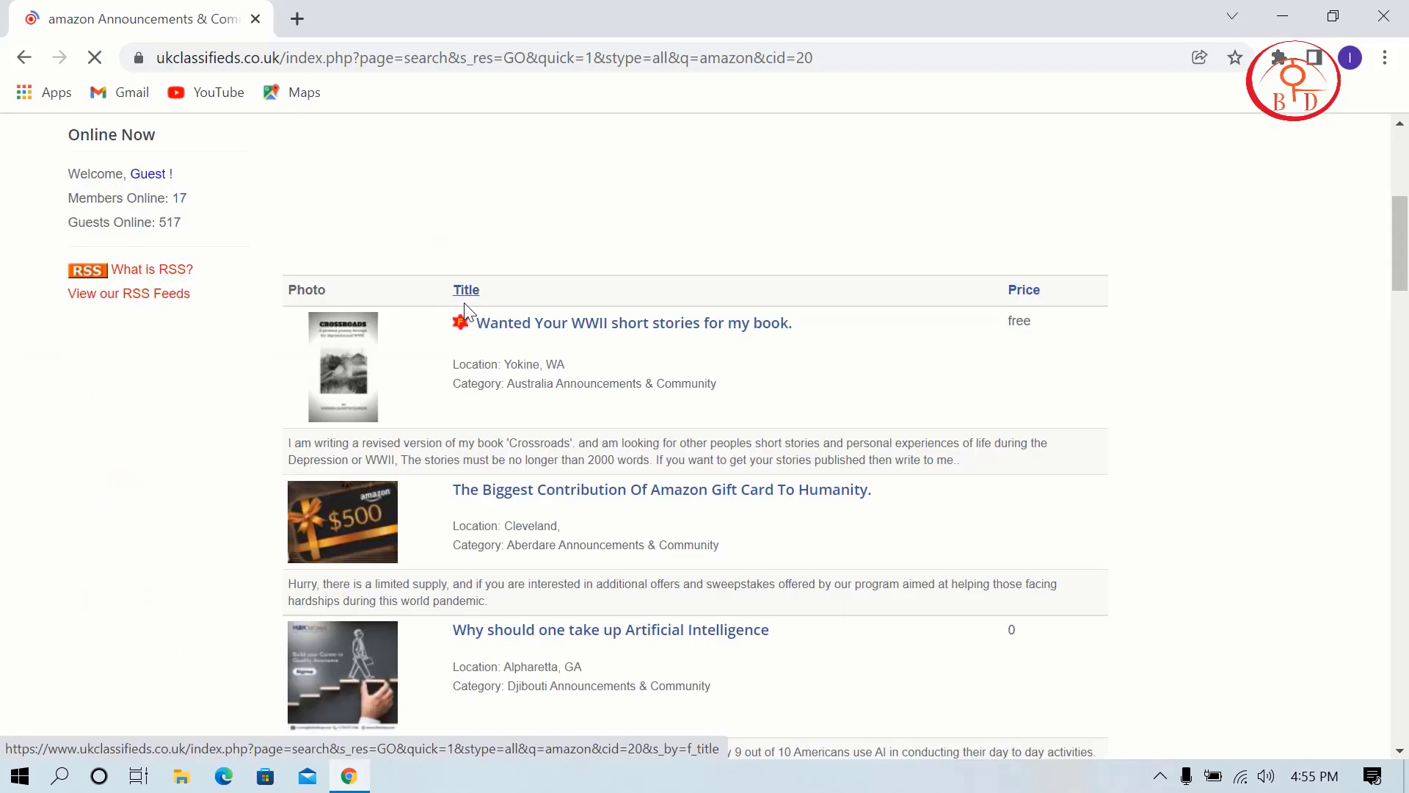
pyautogui.scroll(-3, 512, 307)
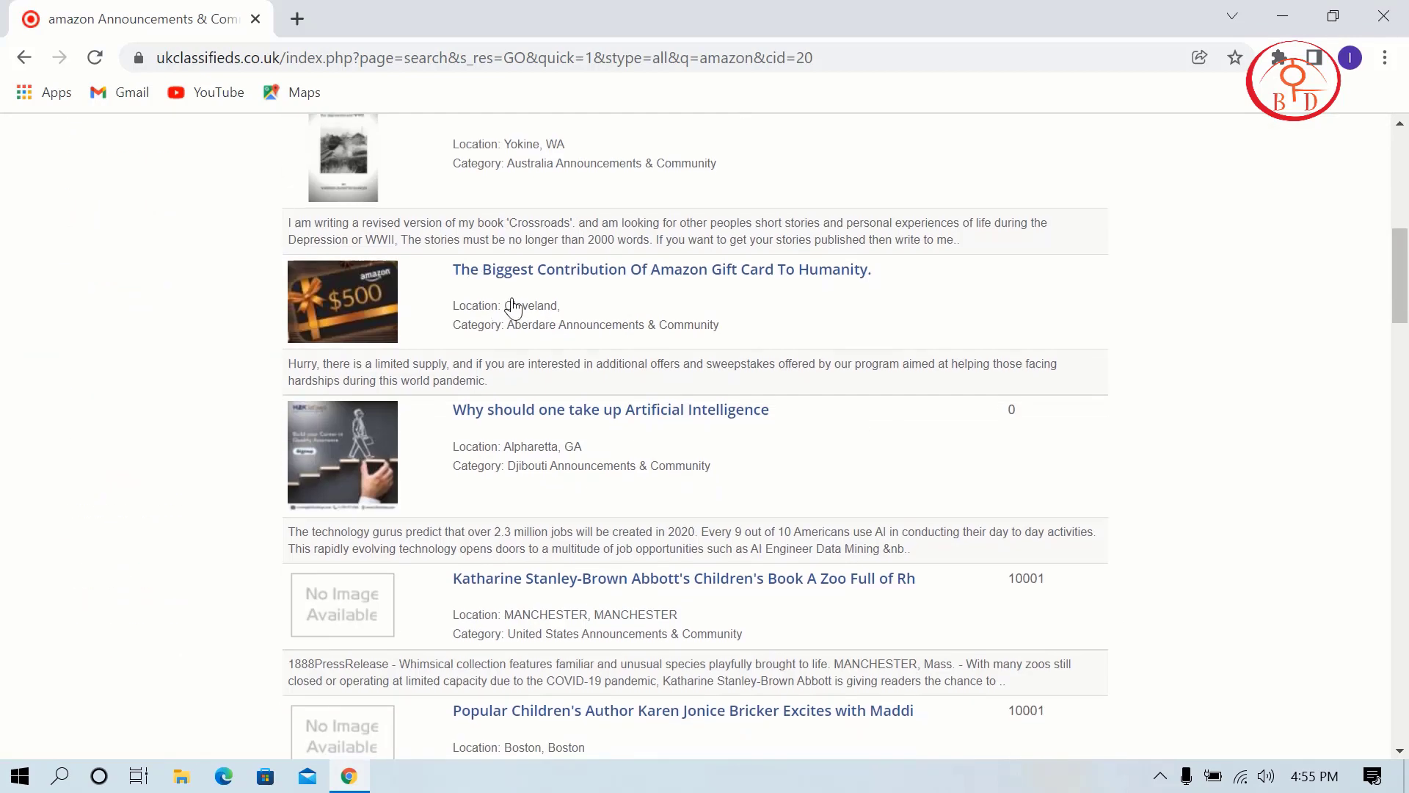
pyautogui.click(541, 271)
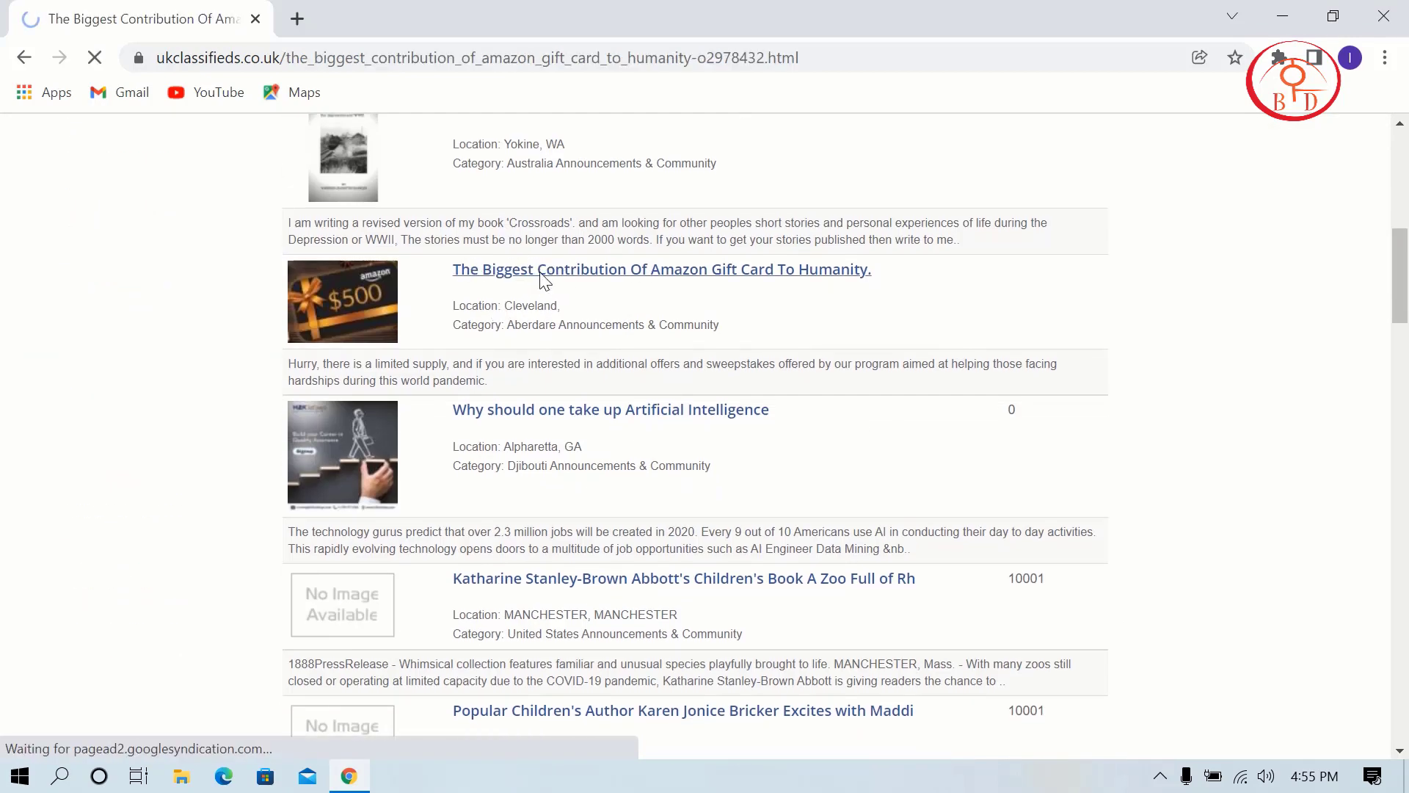
pyautogui.scroll(-5, 587, 264)
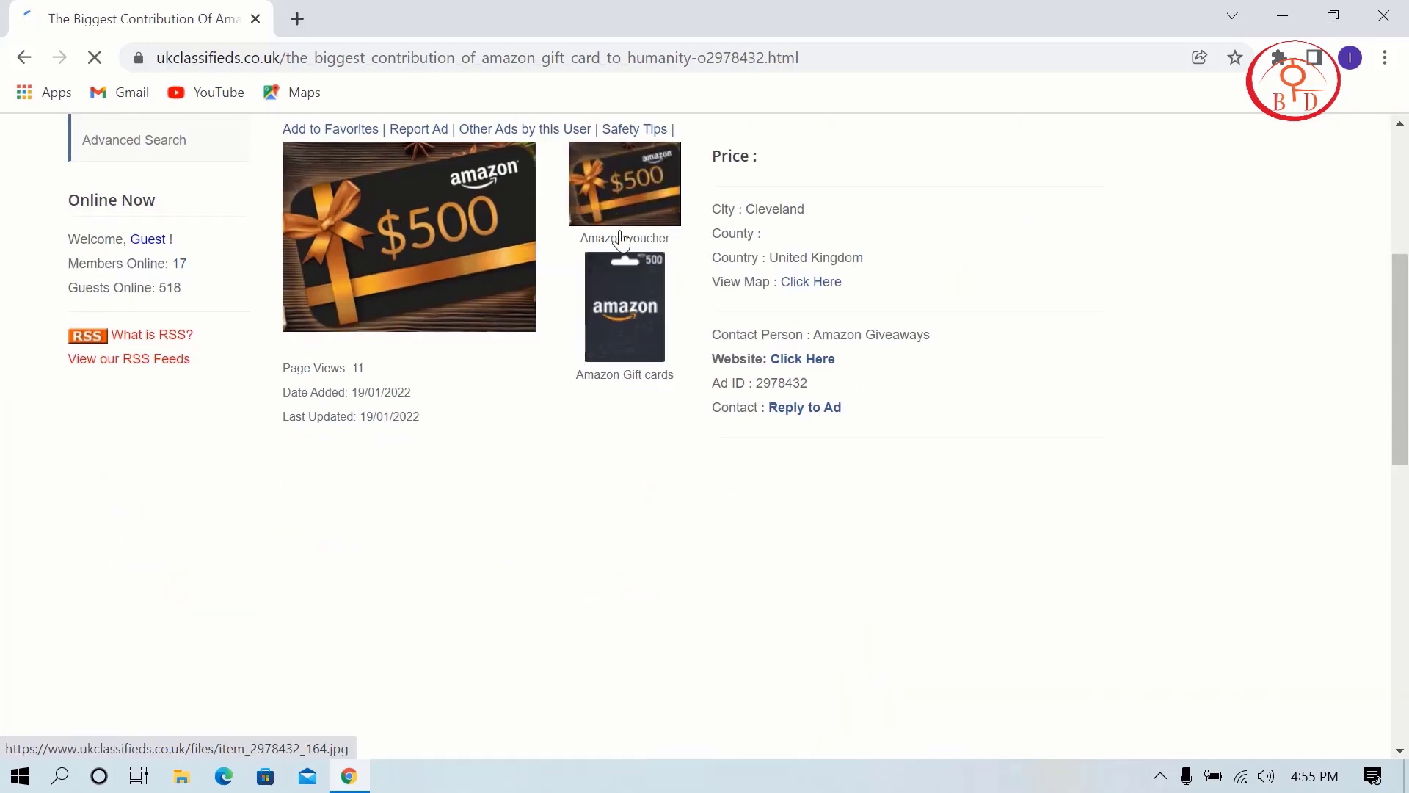
pyautogui.scroll(5, 621, 238)
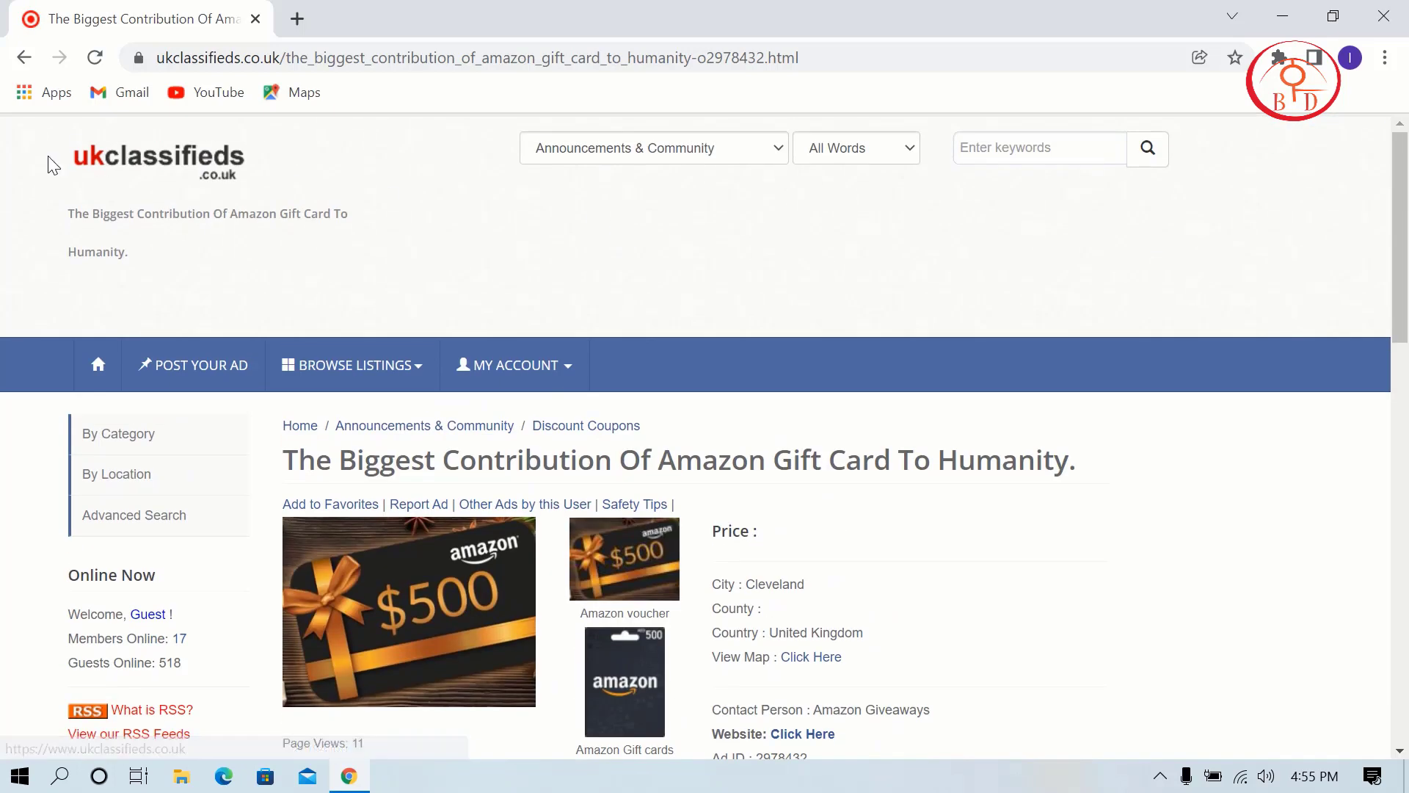
# Back on the homepage, rerun the amazon search with category and All Words unchanged.
pyautogui.click(122, 163)
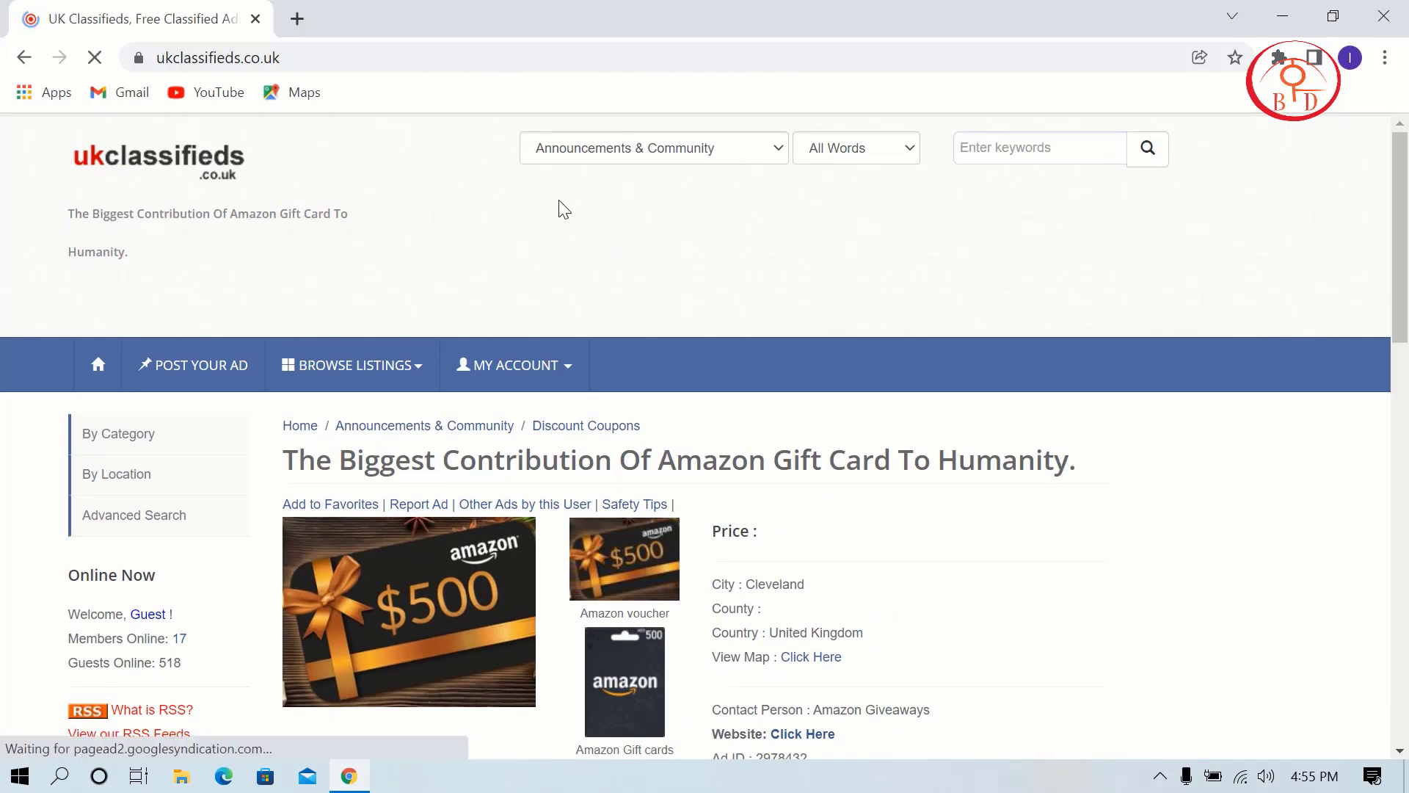
pyautogui.click(730, 150)
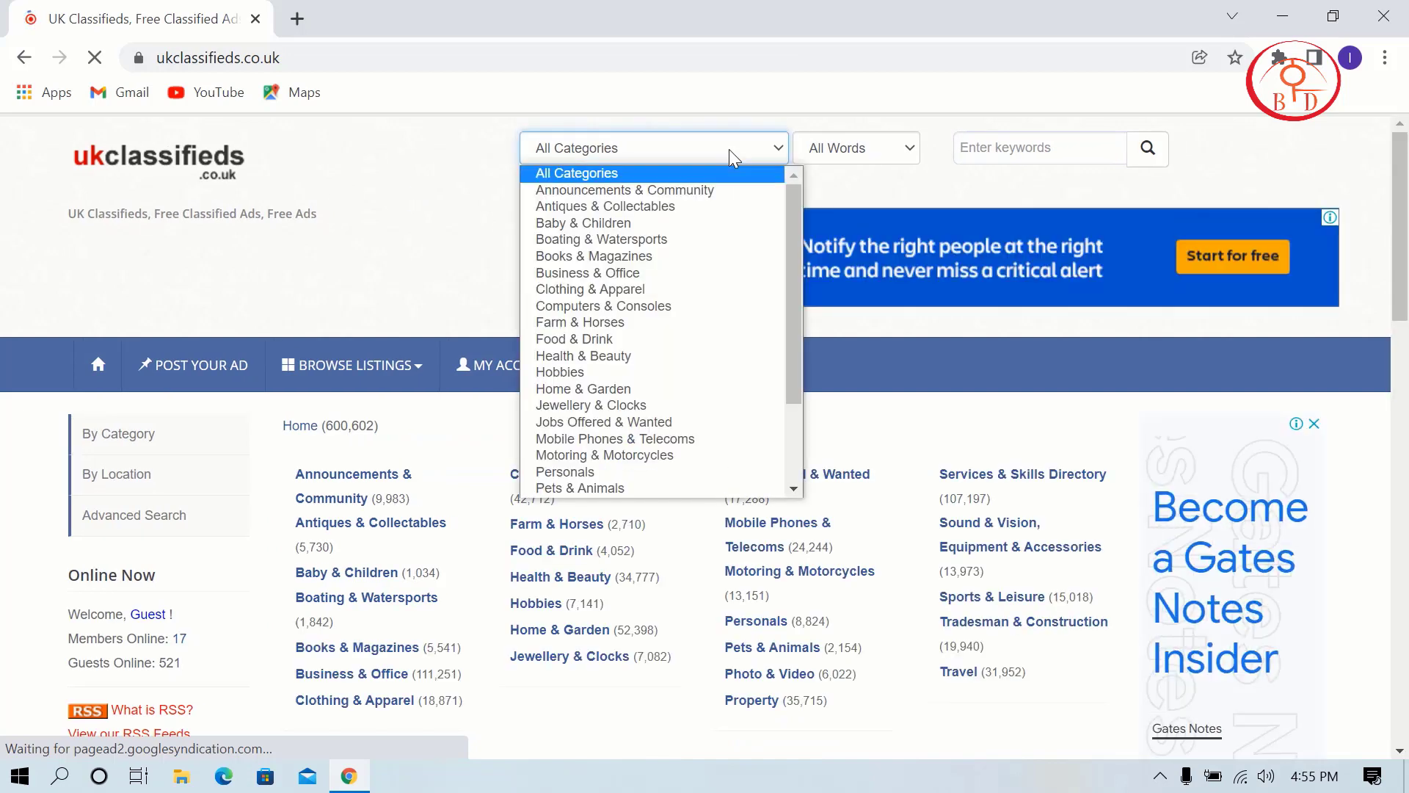
pyautogui.click(666, 164)
pyautogui.click(856, 149)
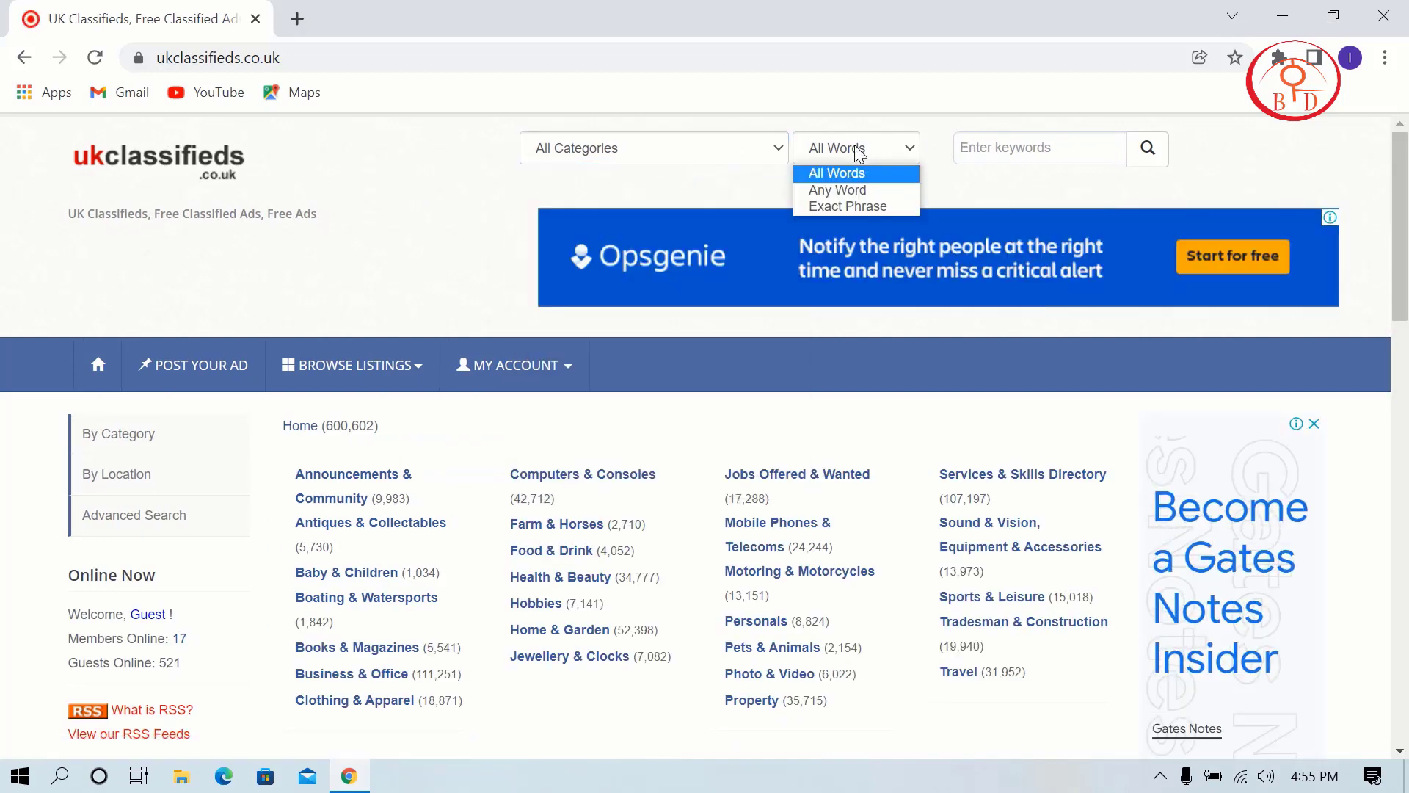
pyautogui.click(884, 153)
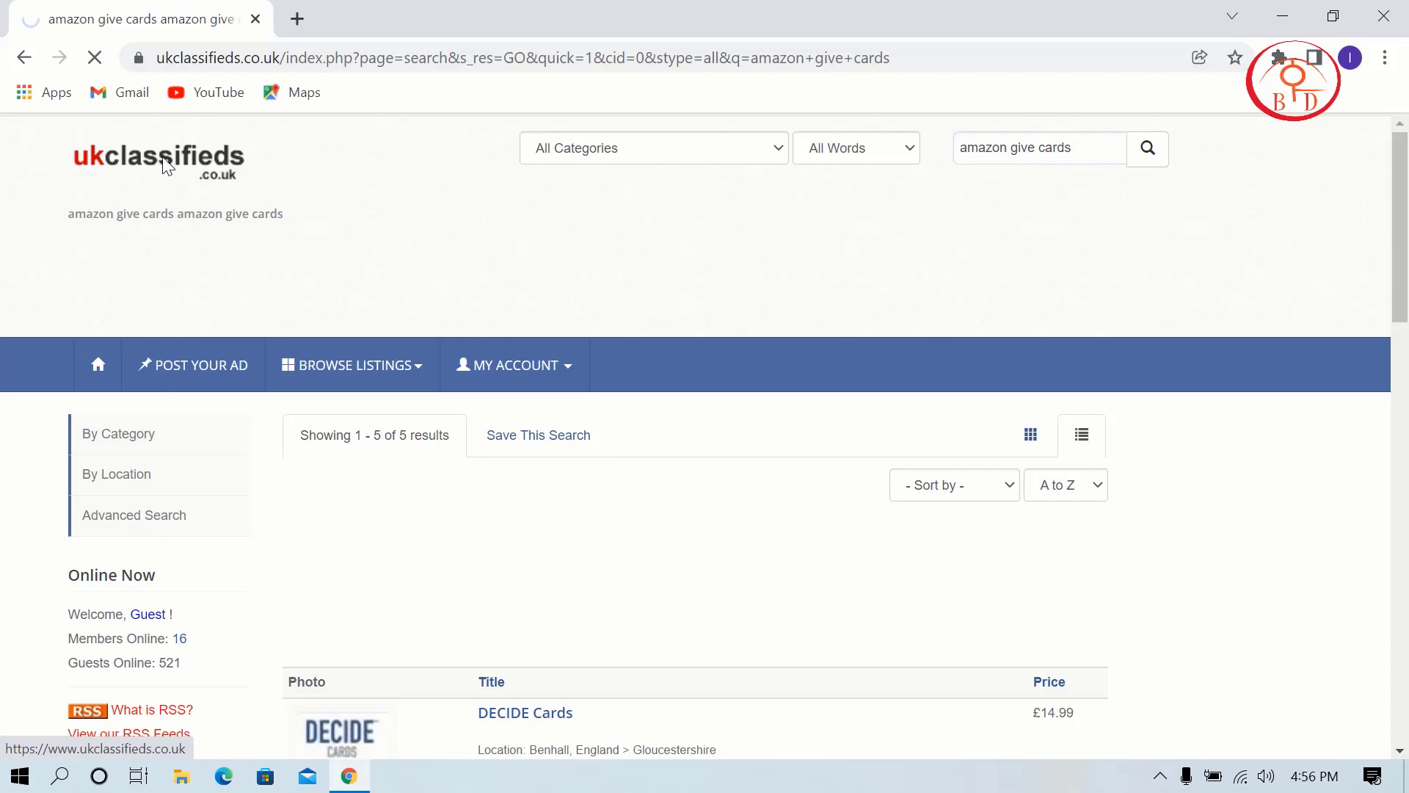
# Return to the homepage and scroll through its category directory.
pyautogui.click(167, 165)
pyautogui.scroll(-4, 514, 369)
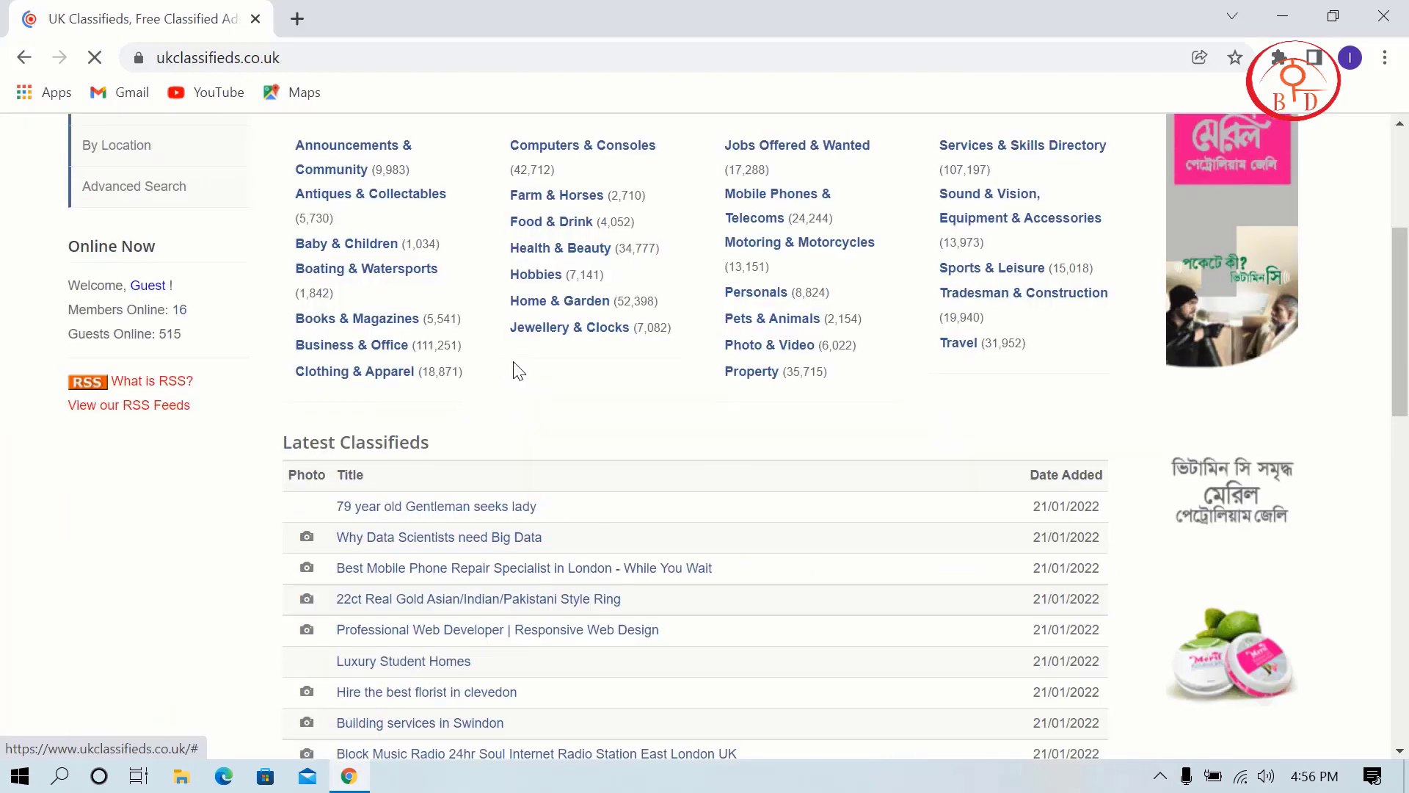
pyautogui.scroll(2, 596, 310)
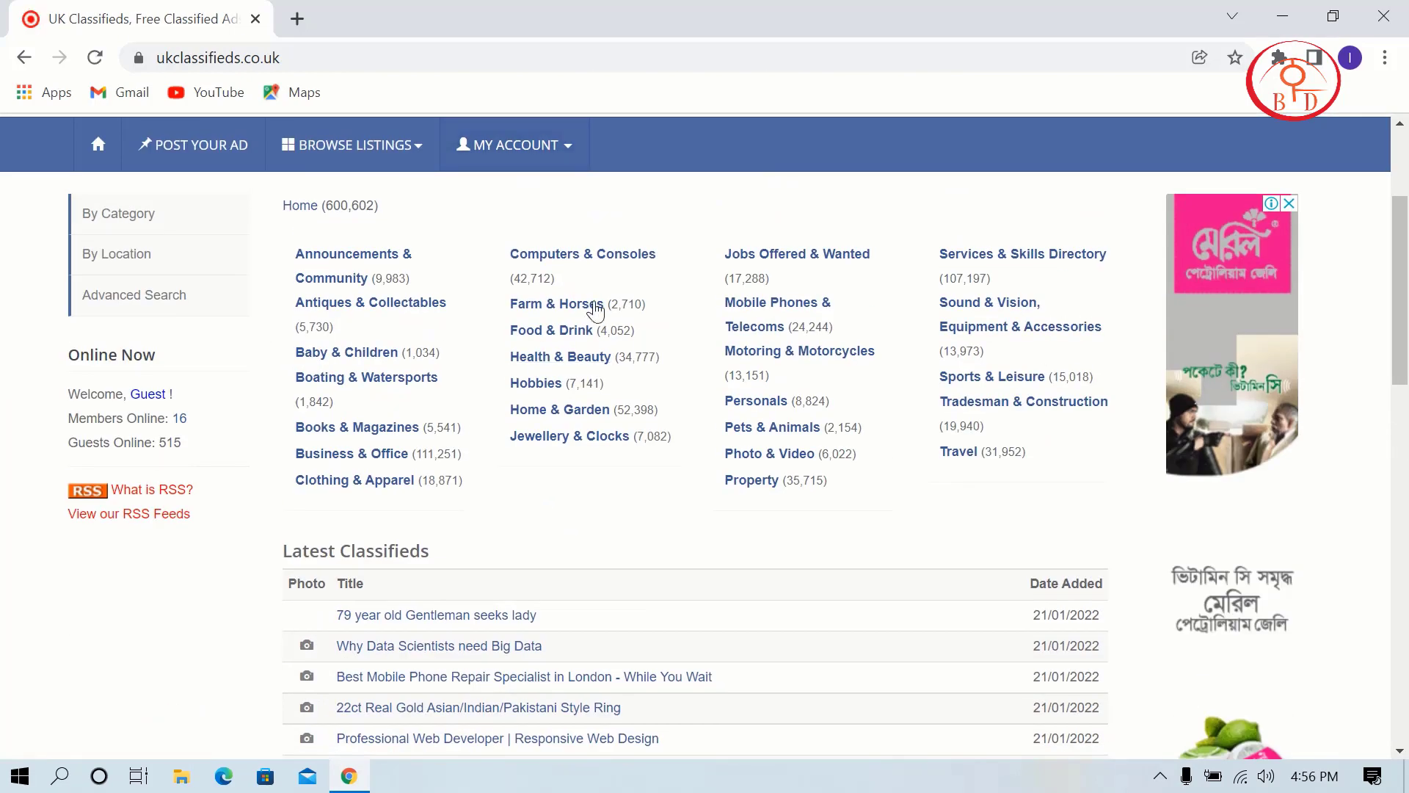
# Browse Computers & Consoles and view the ThinkTanker React Native development ad.
pyautogui.click(588, 255)
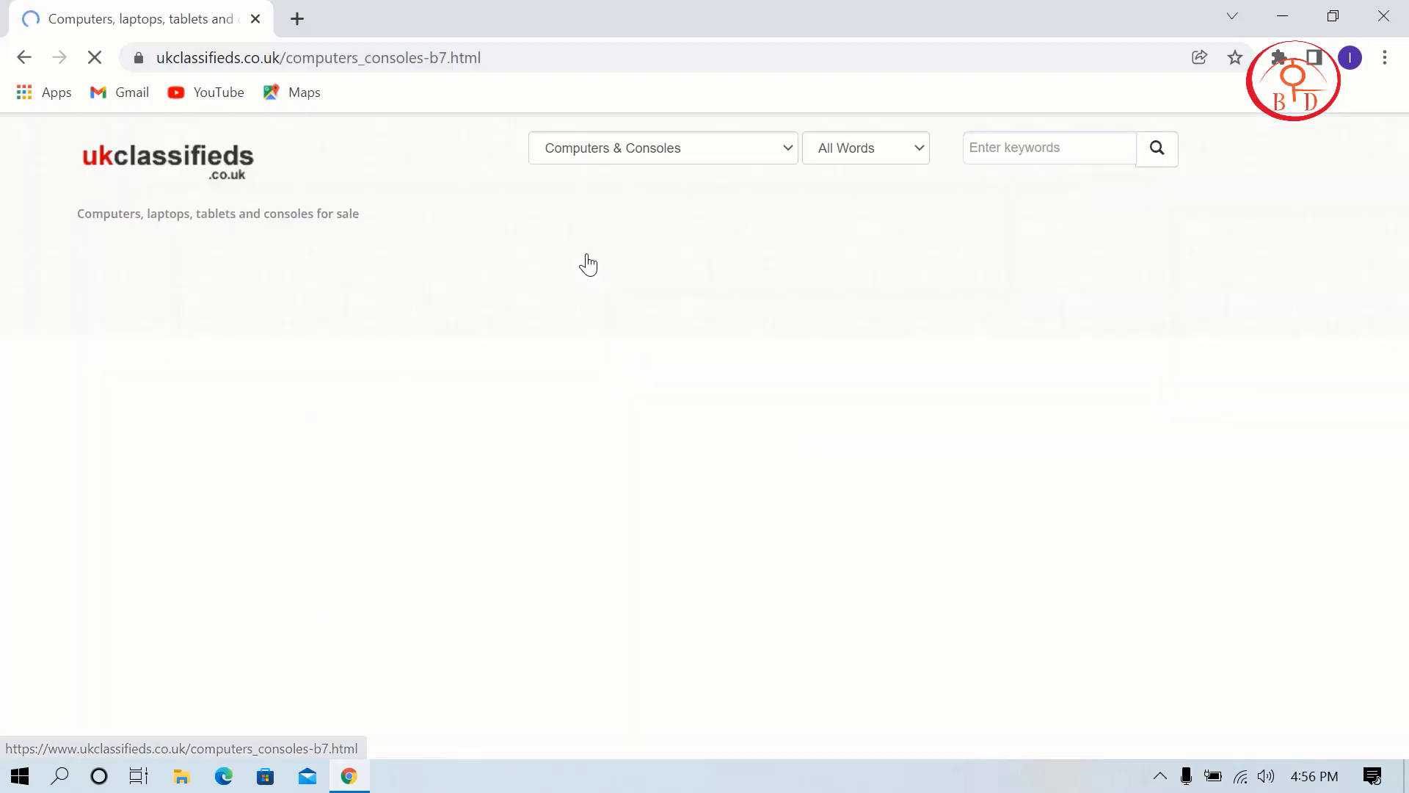
pyautogui.scroll(-6, 565, 425)
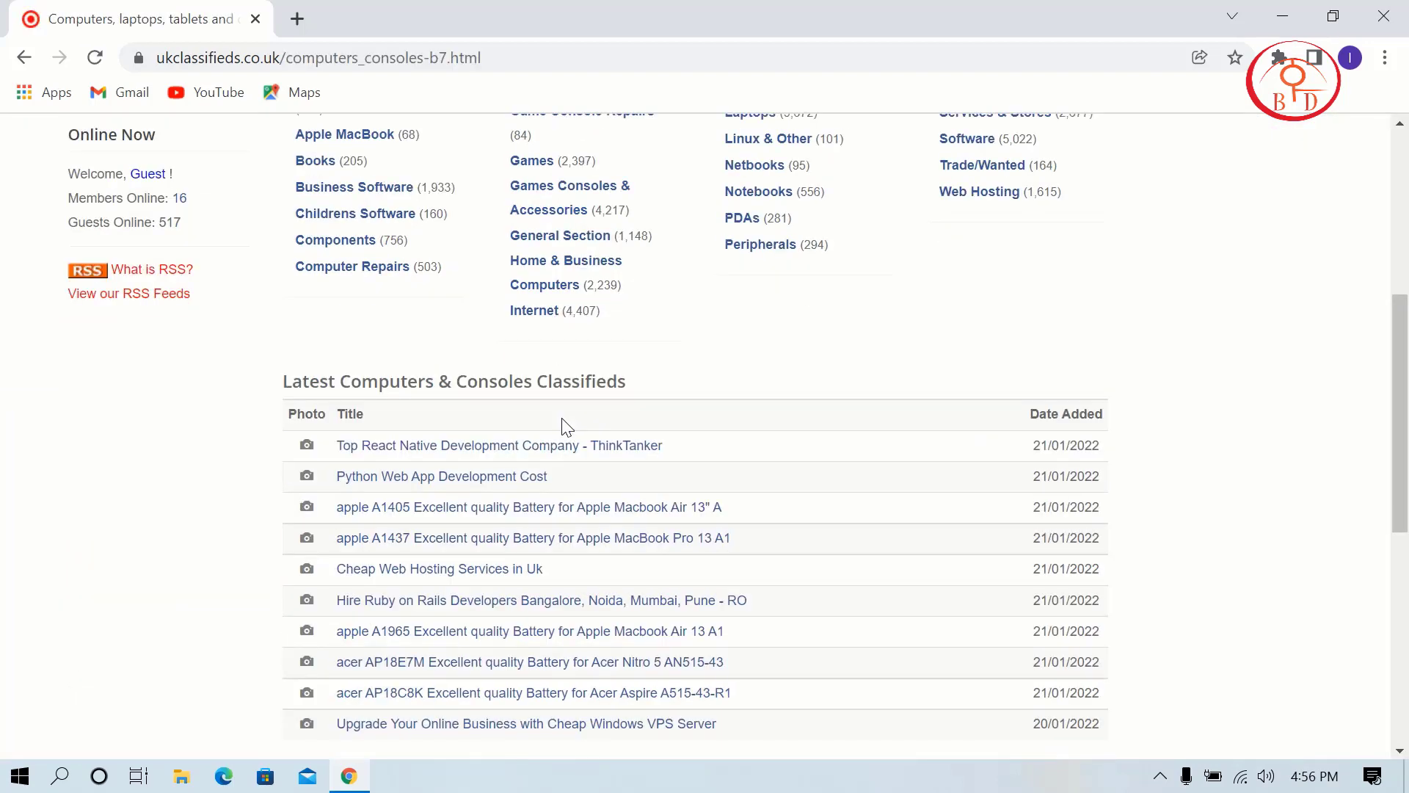
pyautogui.click(494, 446)
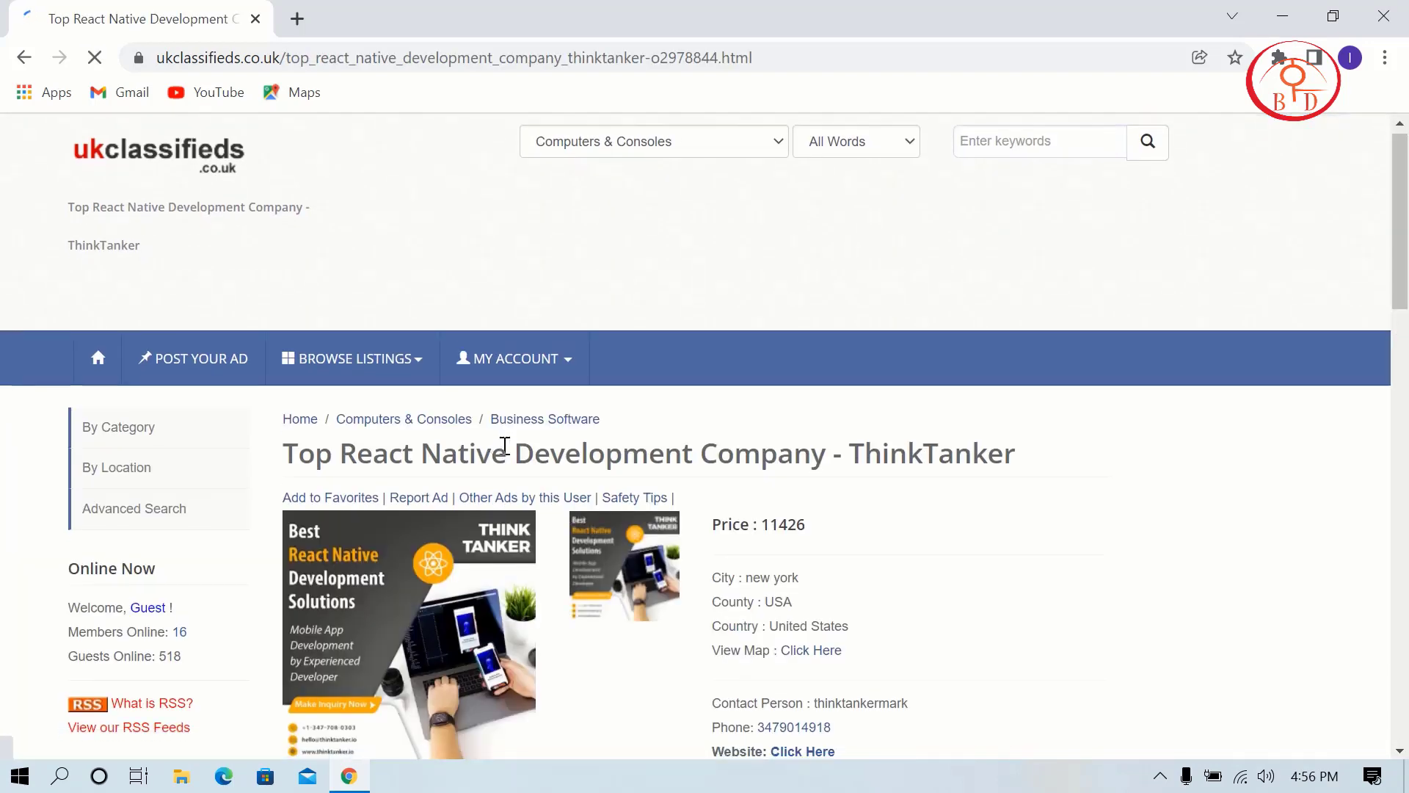
# From the homepage's Latest Classifieds, open and read the Block Music Radio 24hr Soul ad.
pyautogui.click(131, 437)
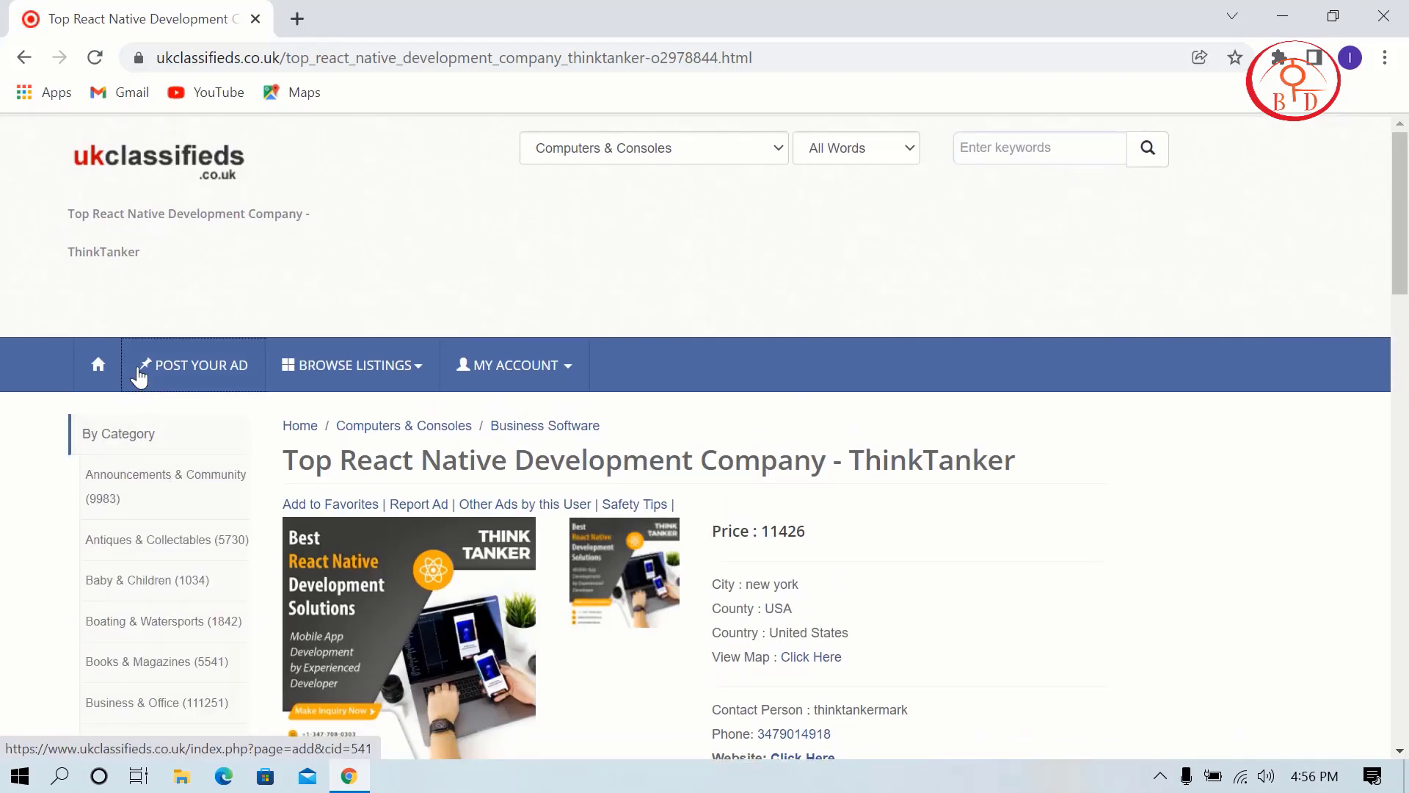
pyautogui.click(101, 364)
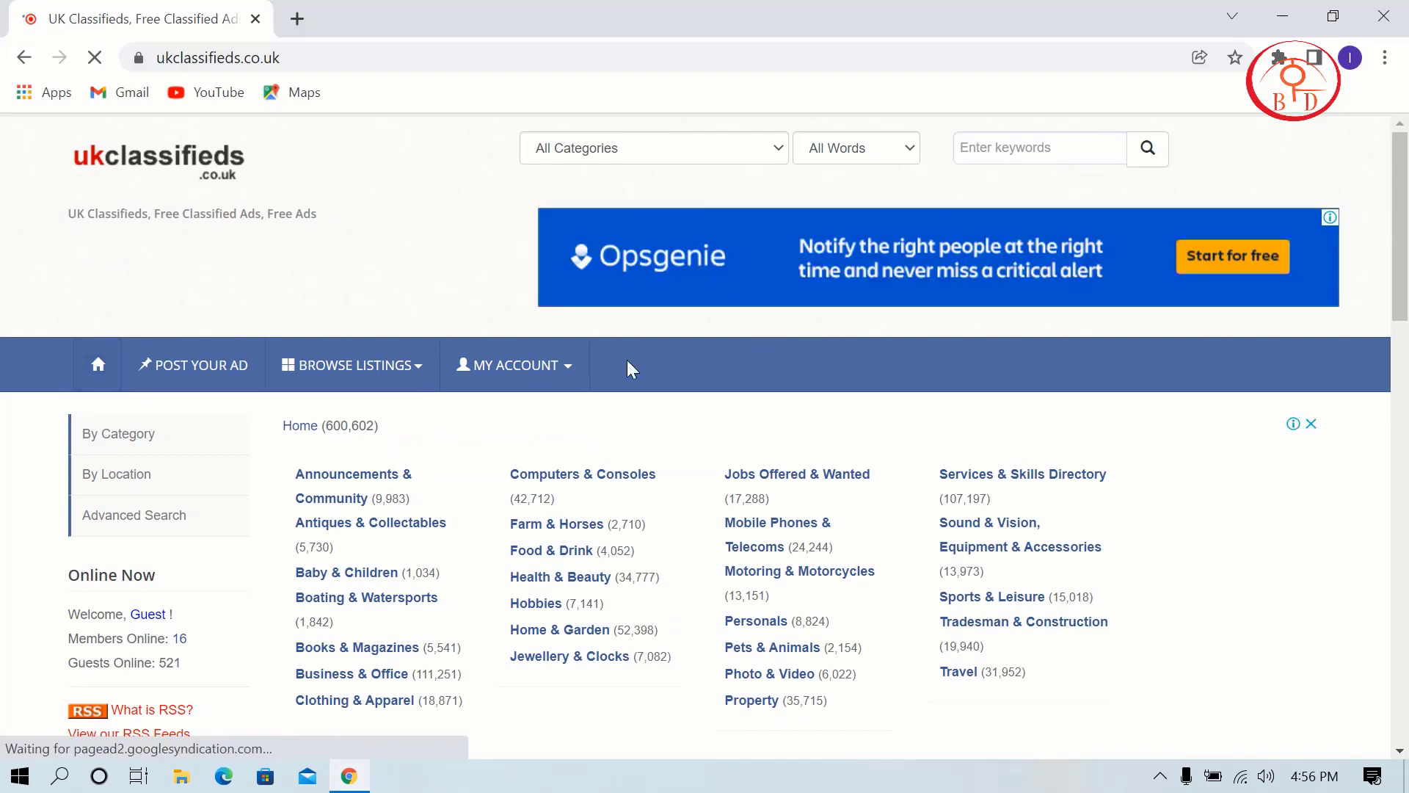
pyautogui.scroll(-3, 630, 365)
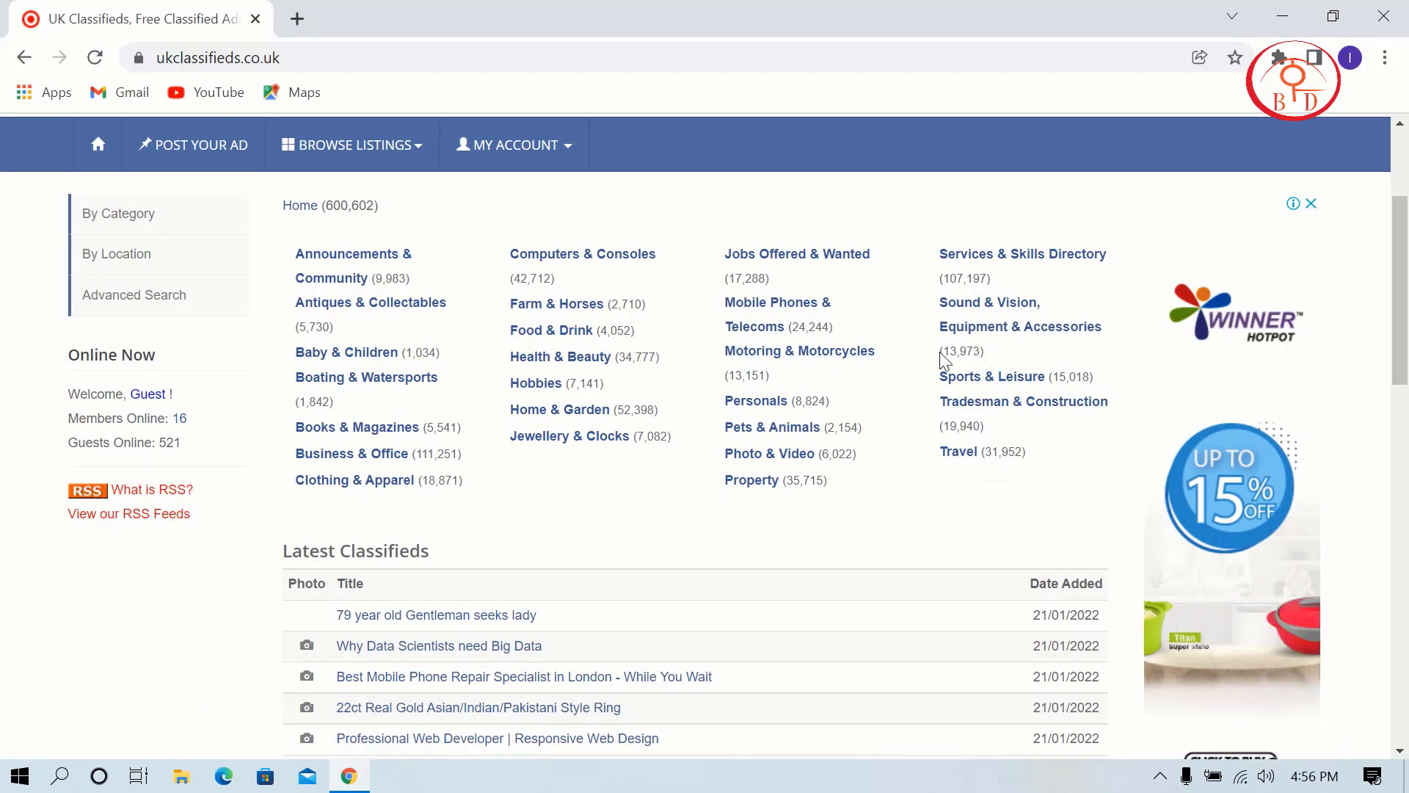
pyautogui.scroll(-6, 765, 440)
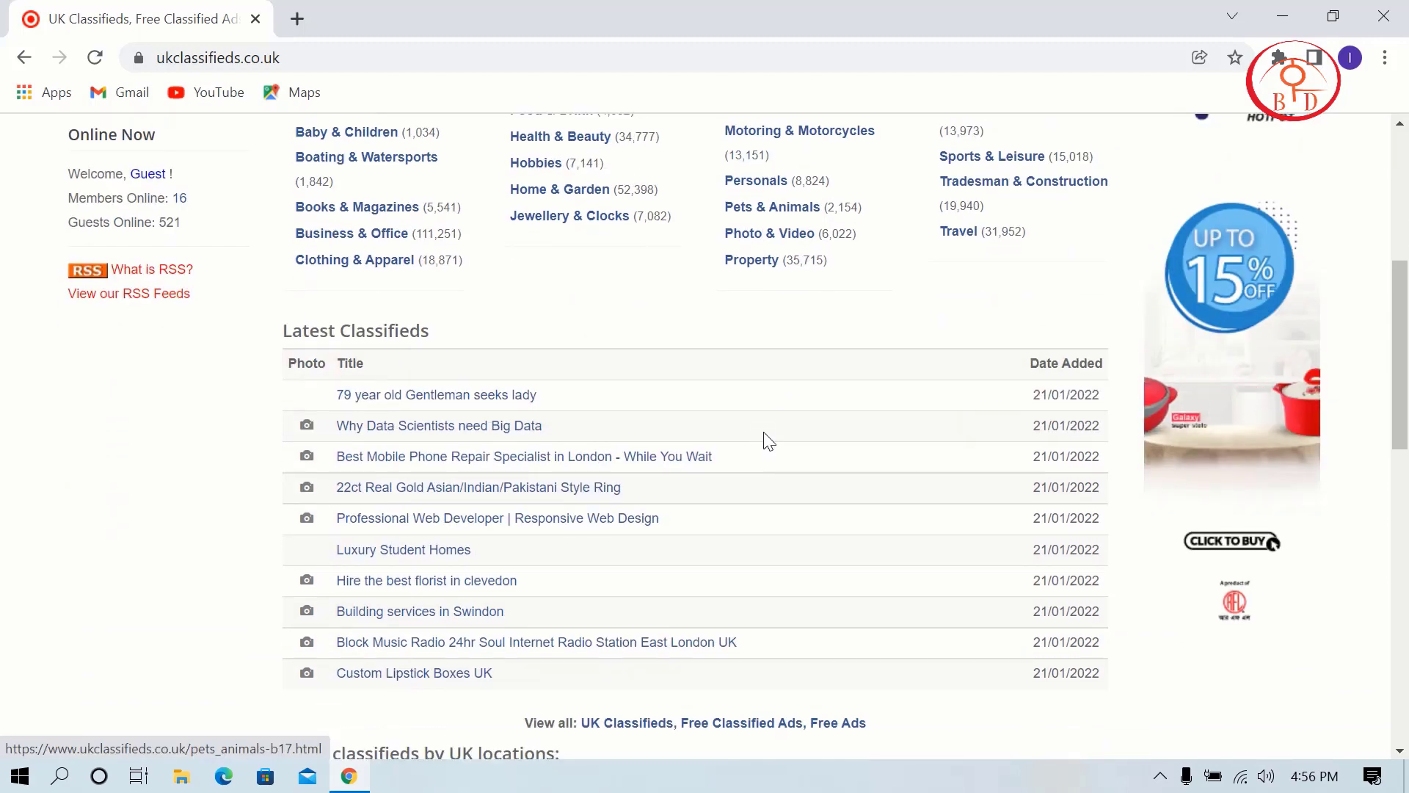
pyautogui.click(489, 422)
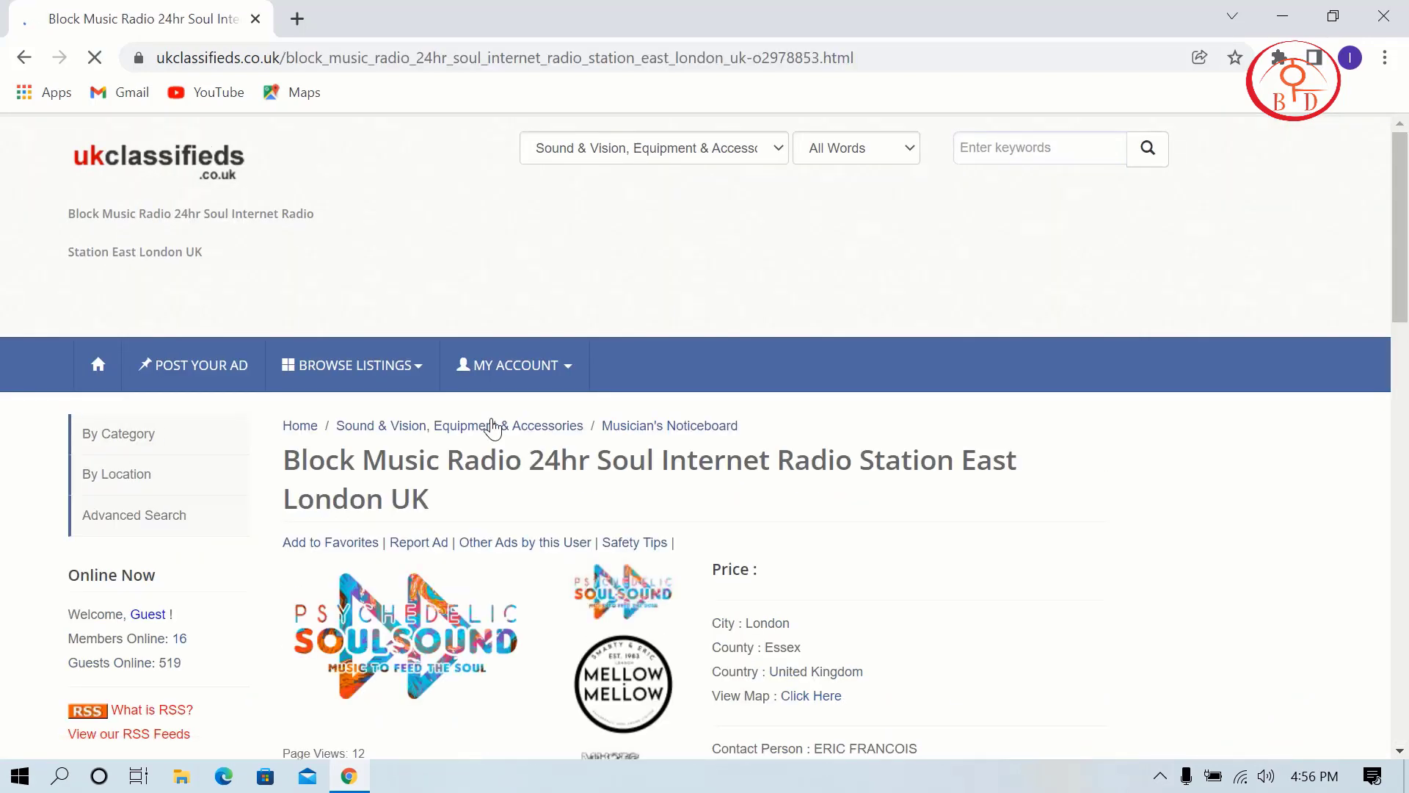
pyautogui.scroll(-5, 491, 428)
pyautogui.scroll(-8, 492, 429)
pyautogui.scroll(15, 493, 429)
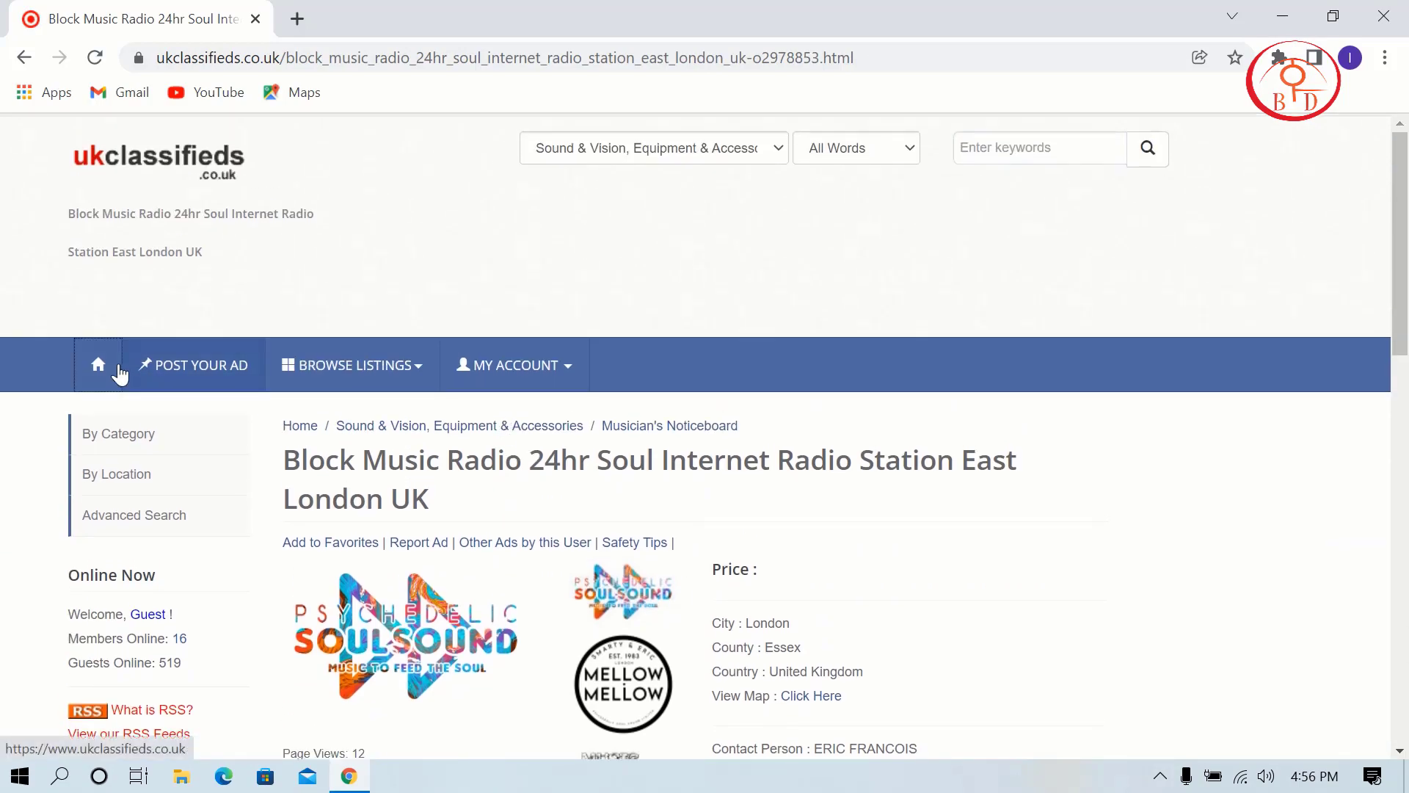
# Return to the homepage and choose REGISTER under MY ACCOUNT.
pyautogui.click(116, 373)
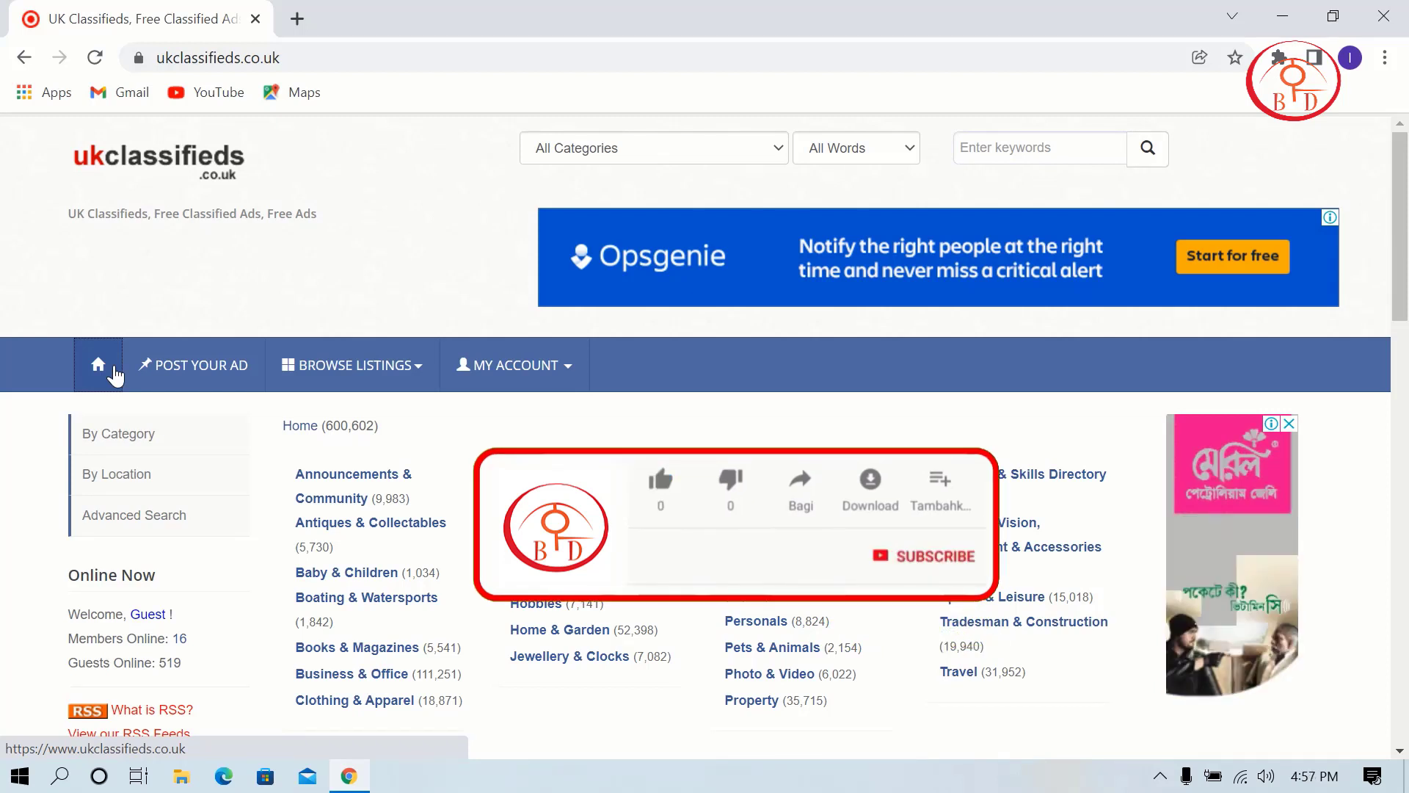
pyautogui.click(509, 378)
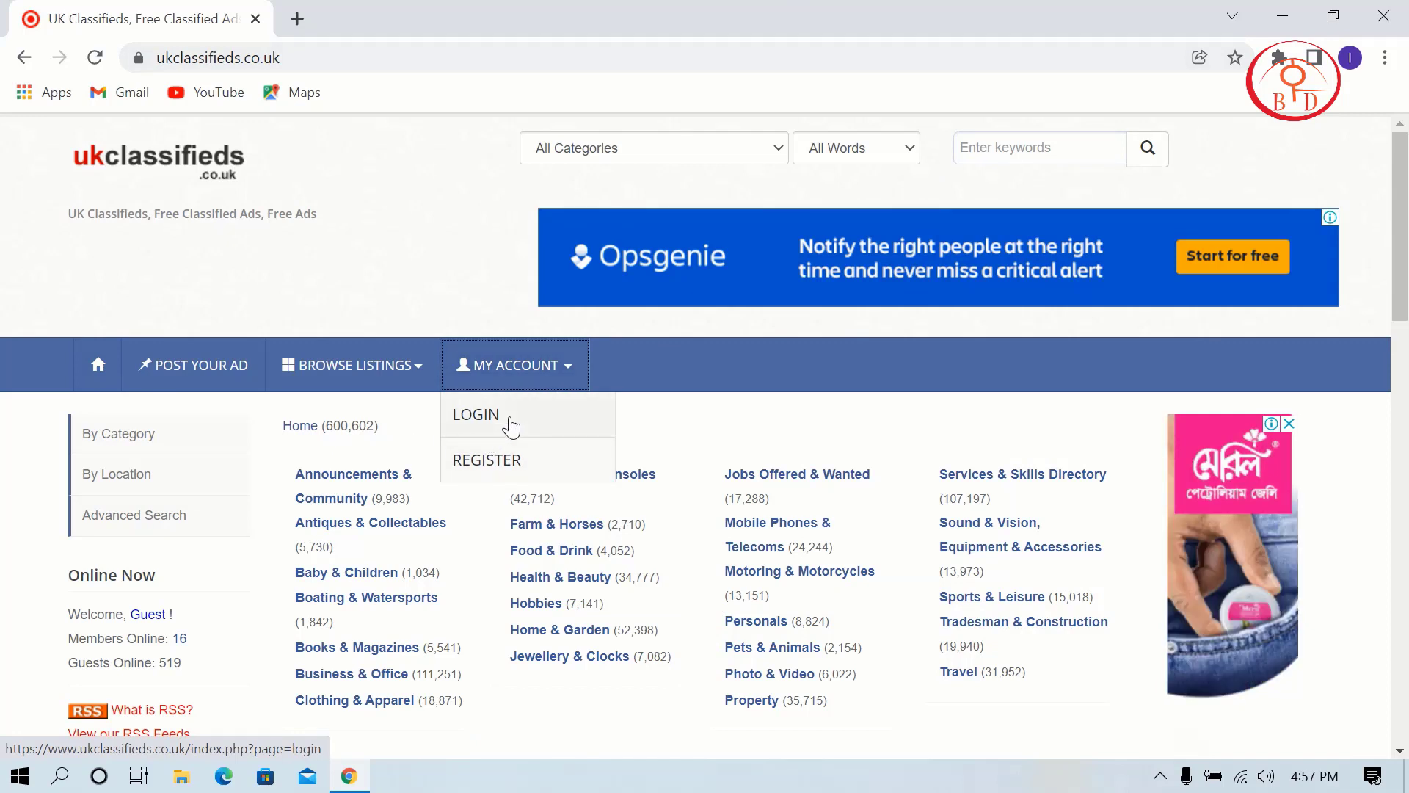
pyautogui.hotkey('ctrl', 'alt', 'd')
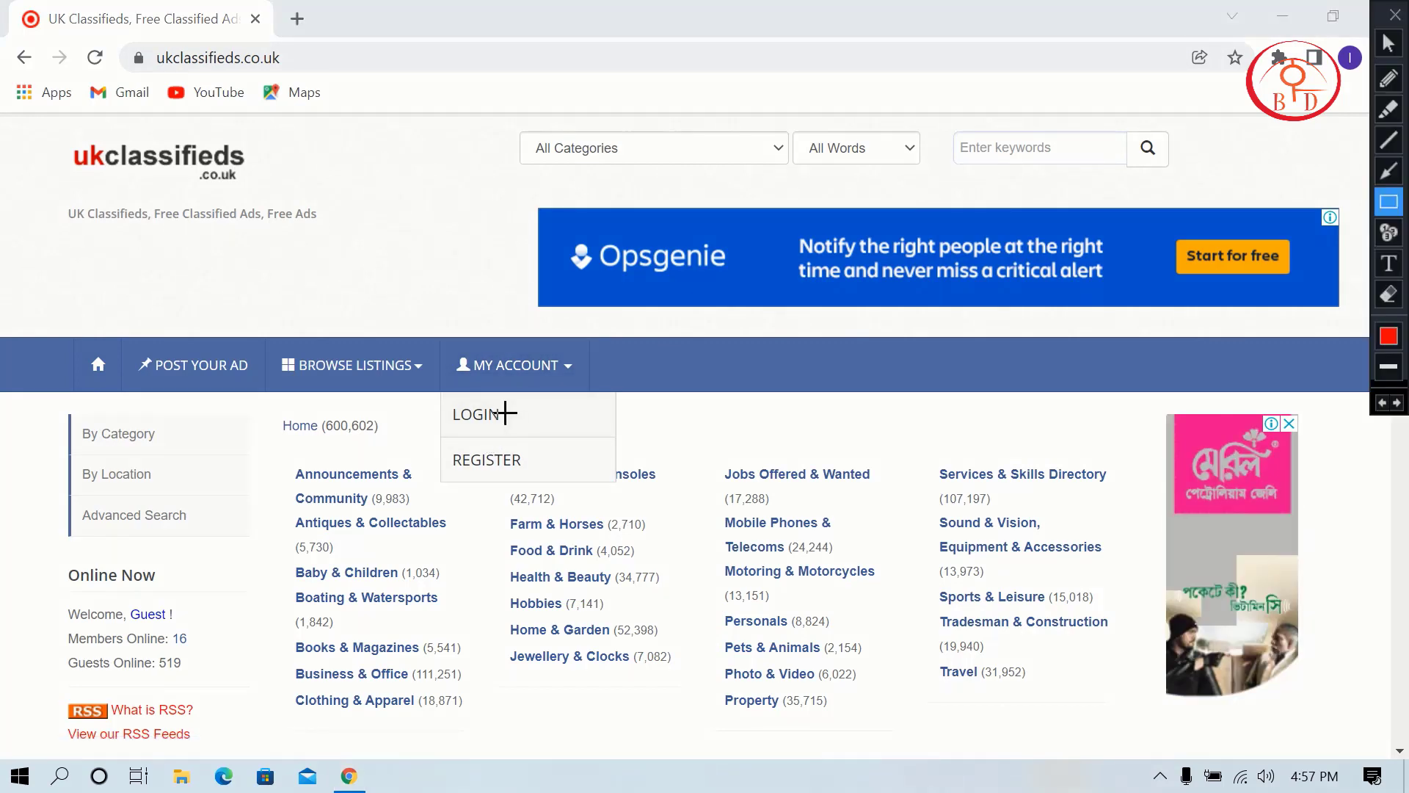
pyautogui.moveTo(431, 400); pyautogui.dragTo(556, 433)
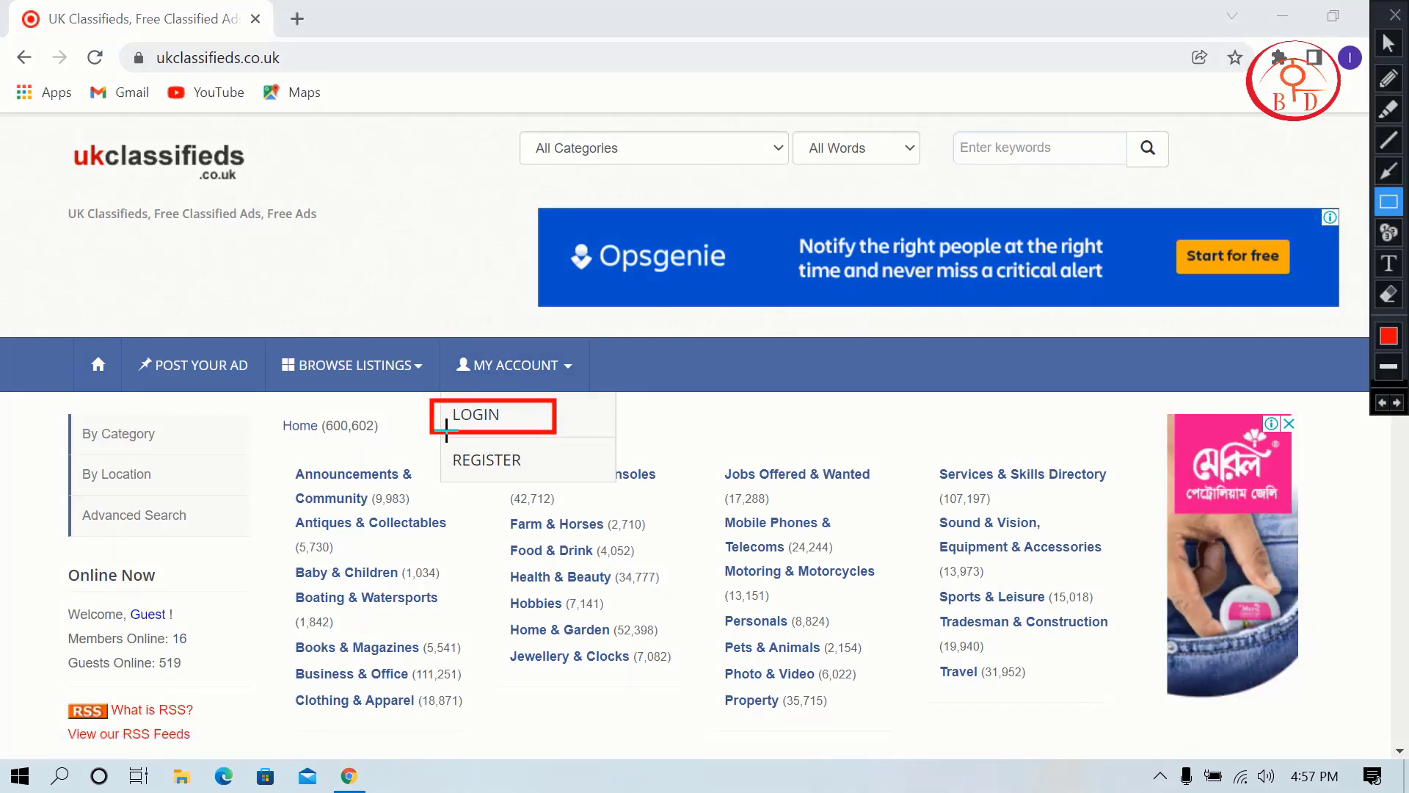
pyautogui.moveTo(446, 429); pyautogui.dragTo(596, 468)
pyautogui.moveTo(464, 345)
pyautogui.mouseDown()
pyautogui.moveTo(629, 409)
pyautogui.moveTo(585, 394)
pyautogui.mouseUp()
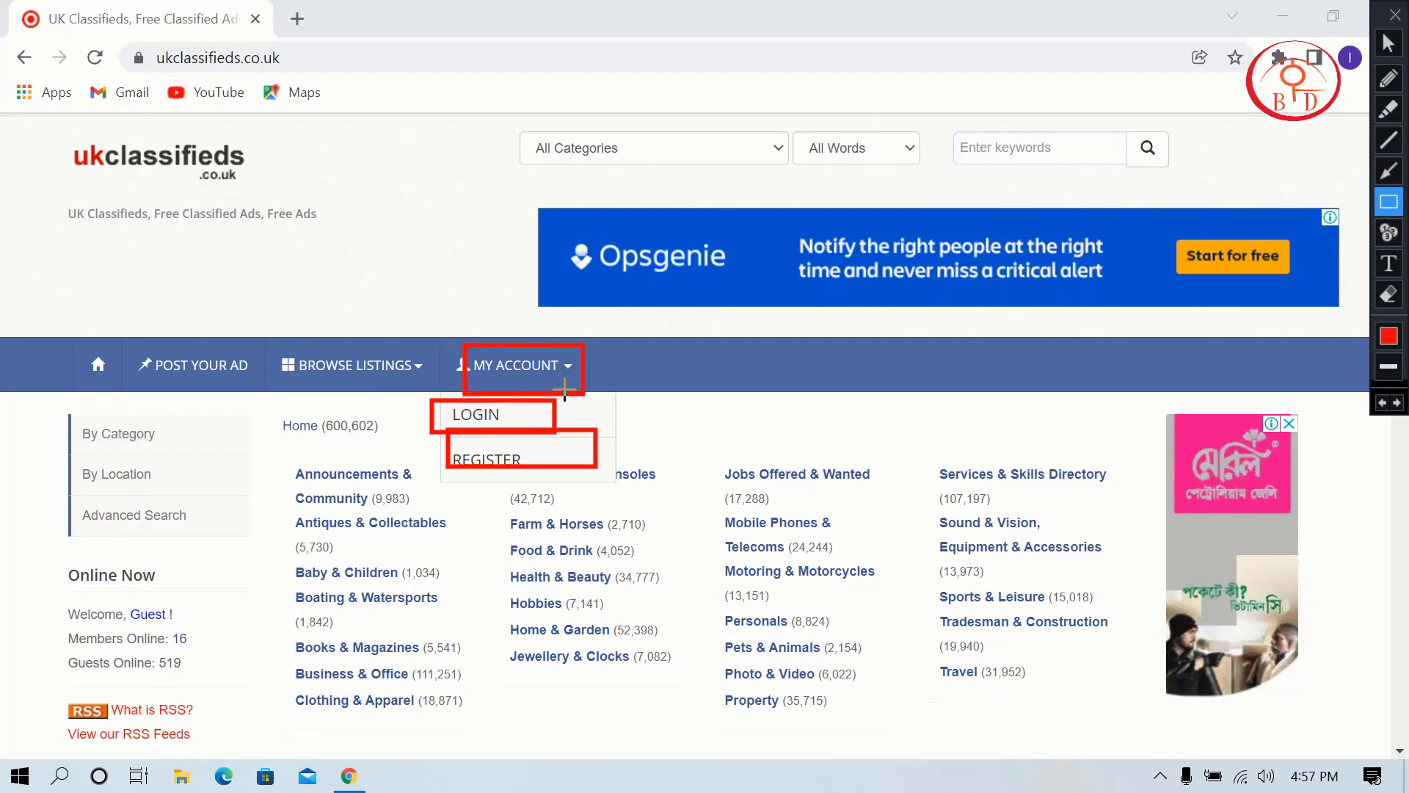
pyautogui.moveTo(449, 431)
pyautogui.mouseDown()
pyautogui.moveTo(591, 495)
pyautogui.moveTo(580, 475)
pyautogui.mouseUp()
pyautogui.moveTo(408, 396)
pyautogui.mouseDown()
pyautogui.moveTo(538, 409)
pyautogui.moveTo(565, 434)
pyautogui.moveTo(556, 425)
pyautogui.mouseUp()
pyautogui.press('Escape')
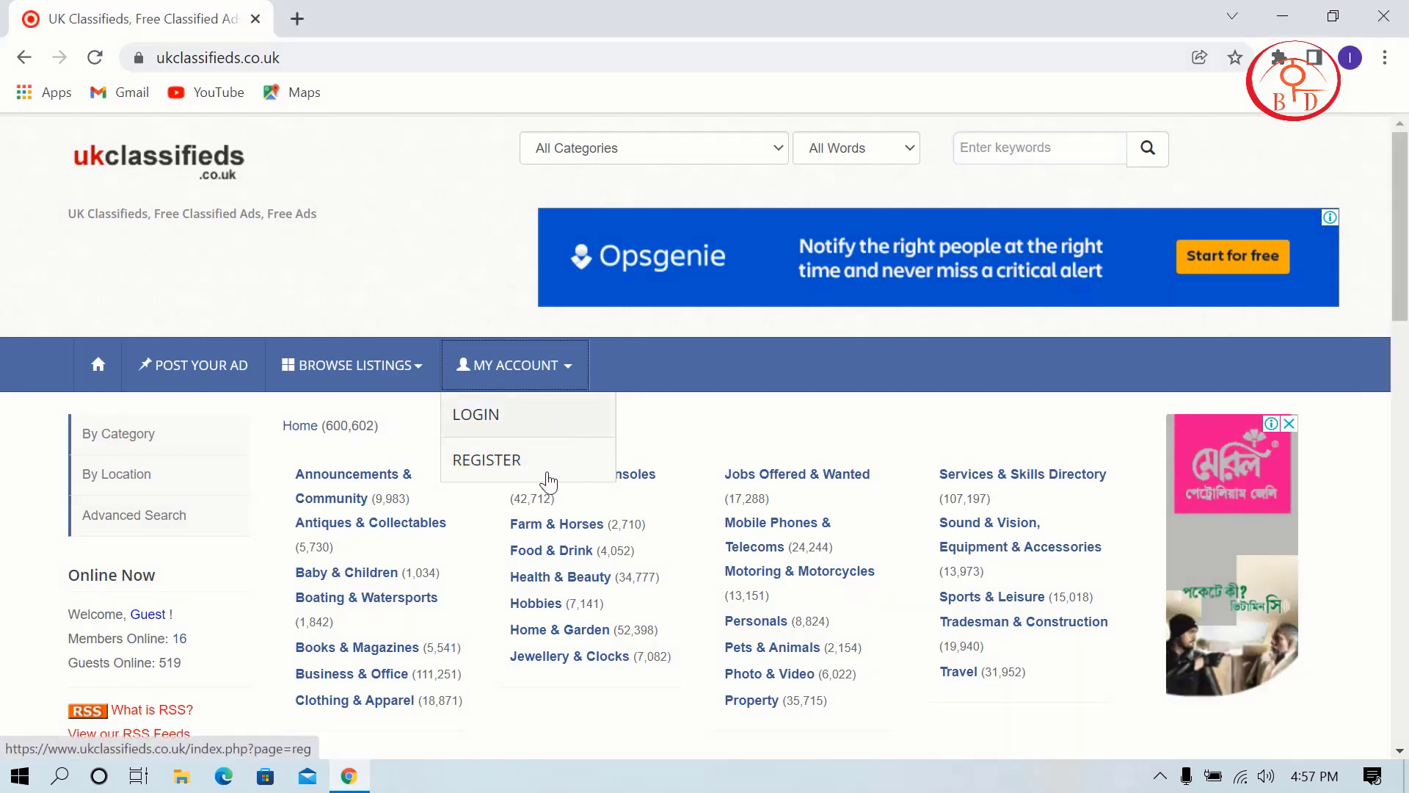
pyautogui.click(484, 468)
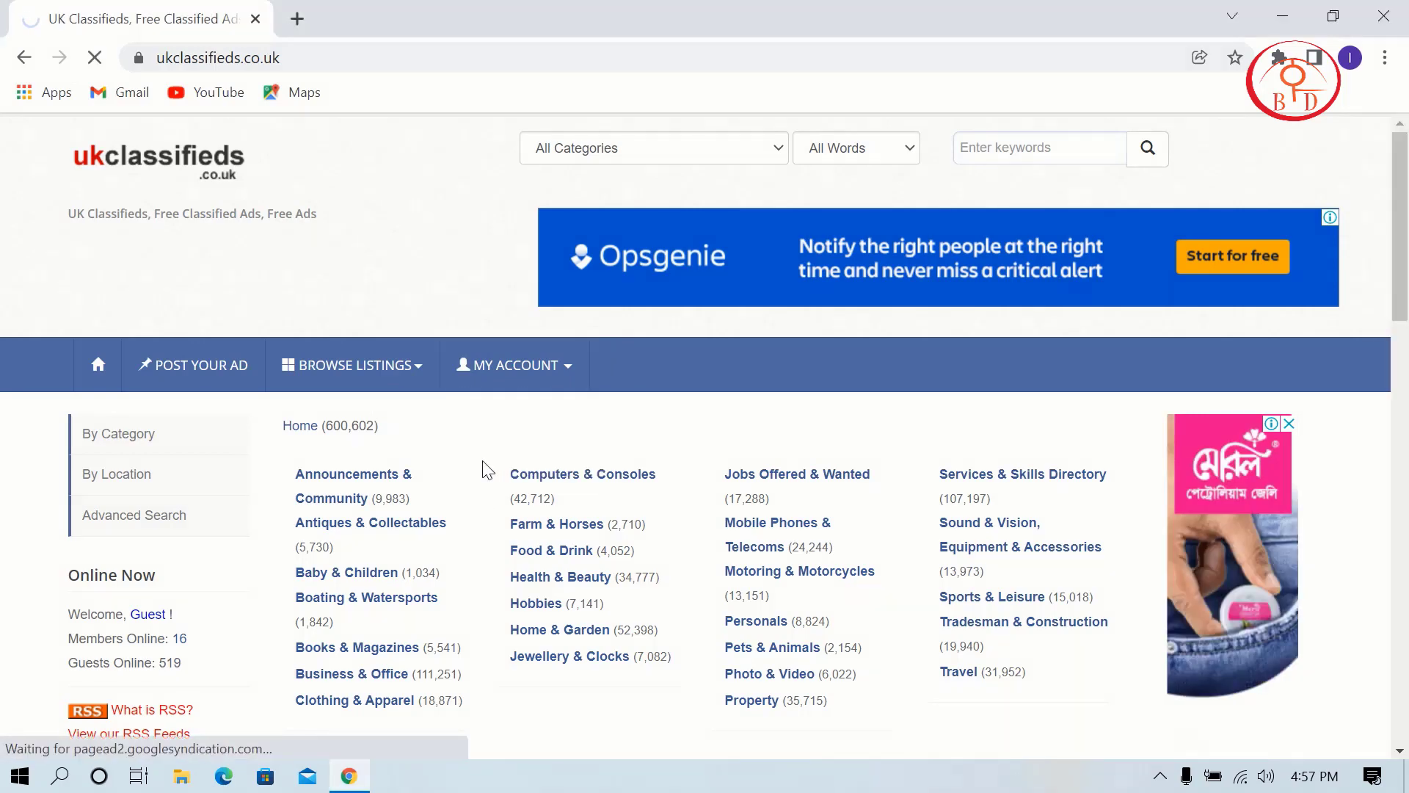
pyautogui.scroll(-3, 482, 469)
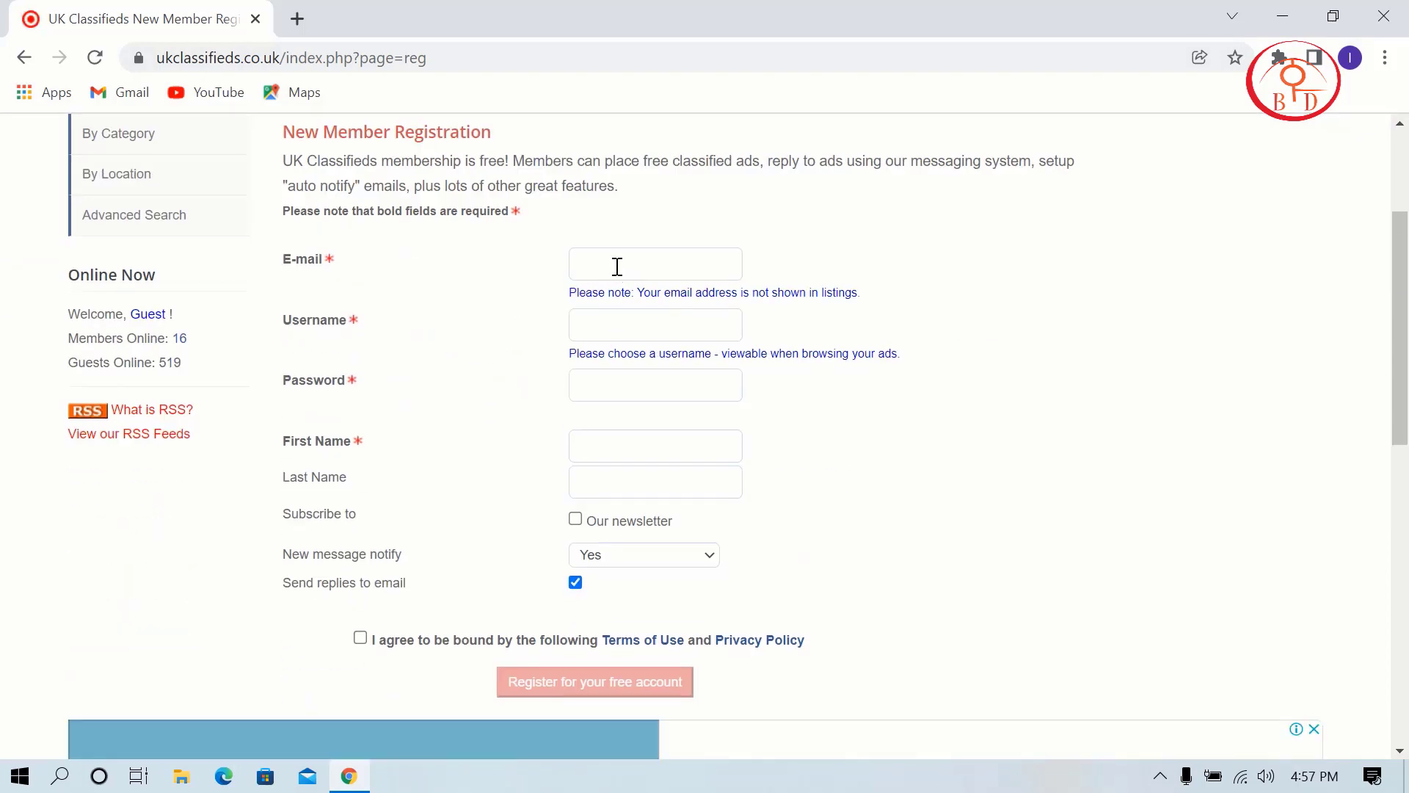
pyautogui.hotkey('ctrl', 'F2')
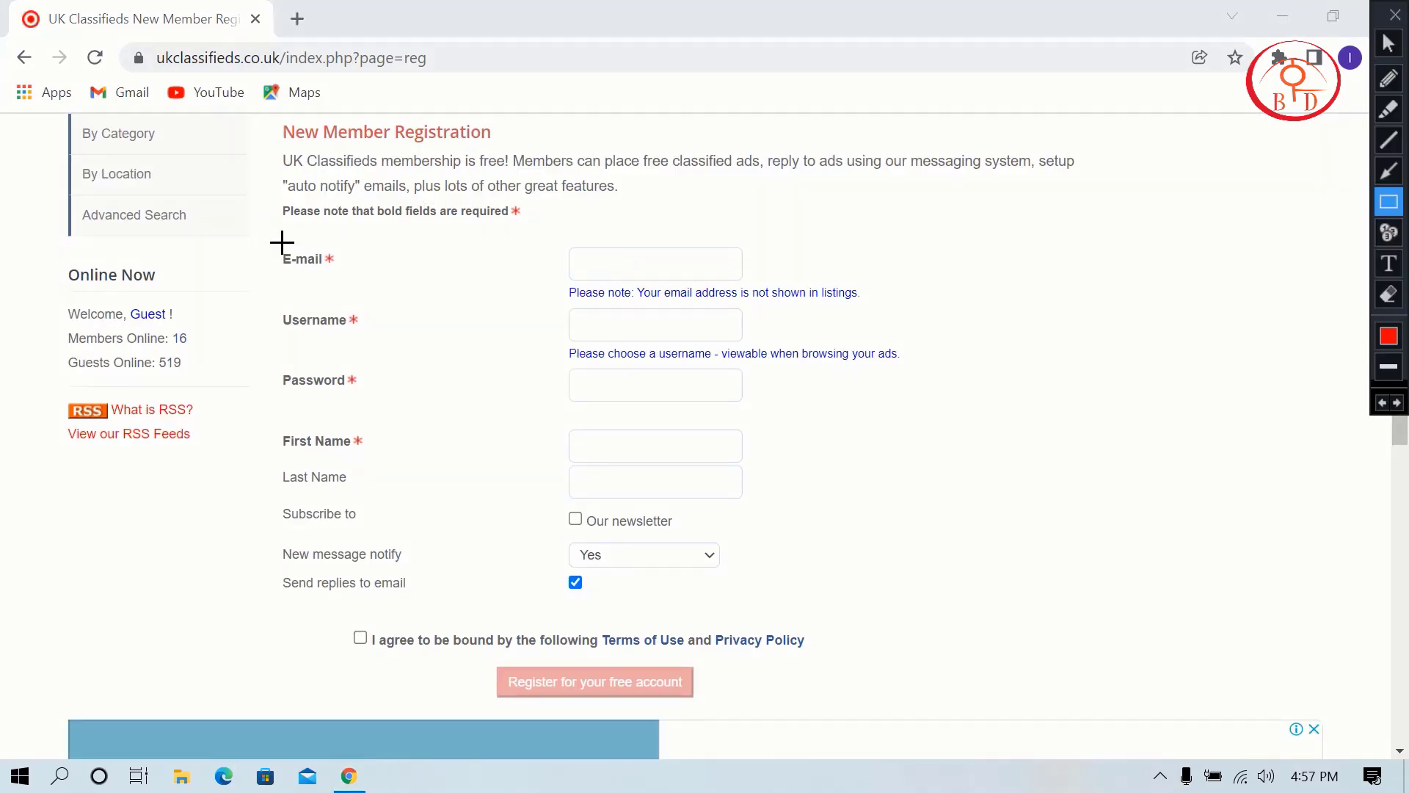
pyautogui.moveTo(282, 241)
pyautogui.mouseDown()
pyautogui.moveTo(481, 340)
pyautogui.moveTo(315, 285)
pyautogui.moveTo(385, 272)
pyautogui.moveTo(318, 292)
pyautogui.moveTo(354, 281)
pyautogui.mouseUp()
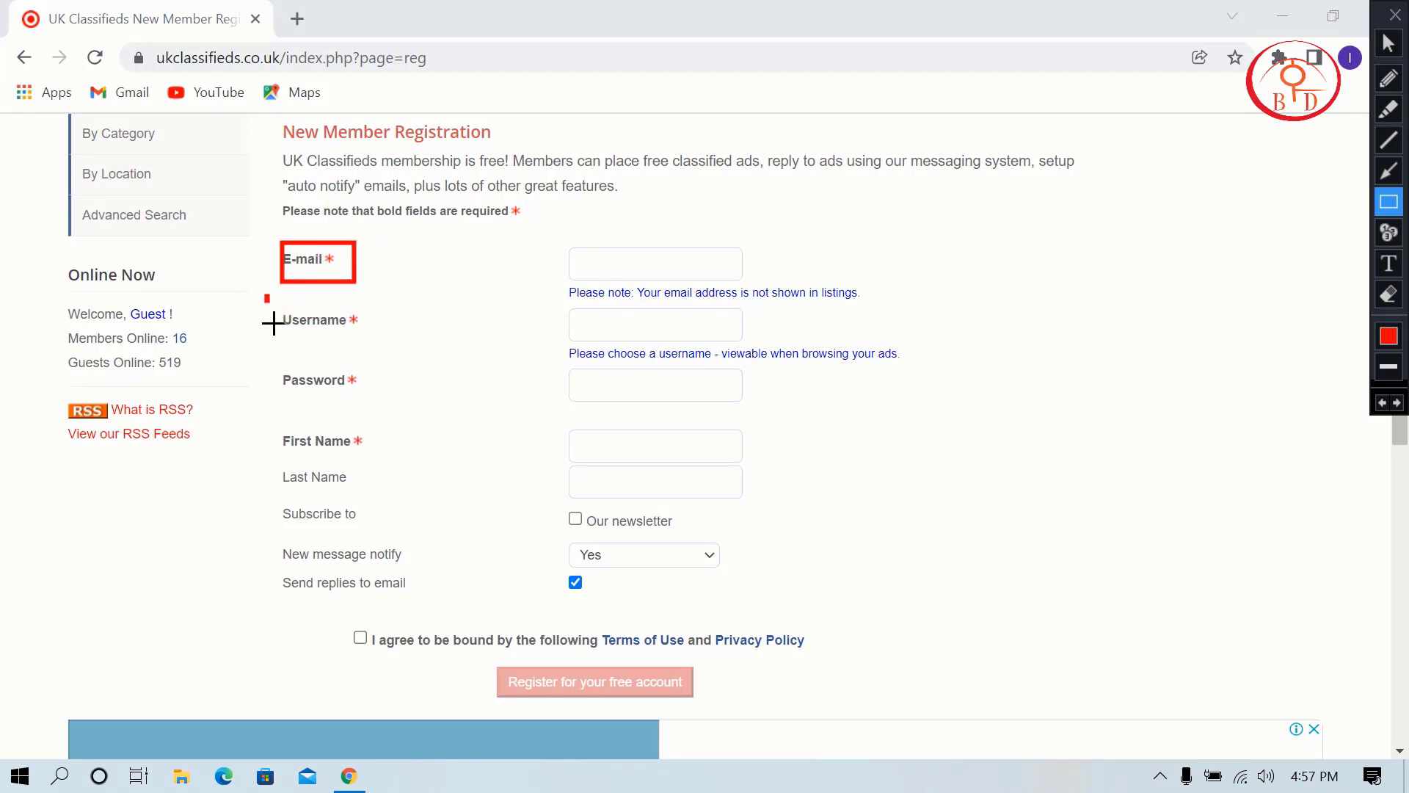
pyautogui.moveTo(273, 323); pyautogui.dragTo(505, 357)
pyautogui.moveTo(254, 360); pyautogui.dragTo(445, 423)
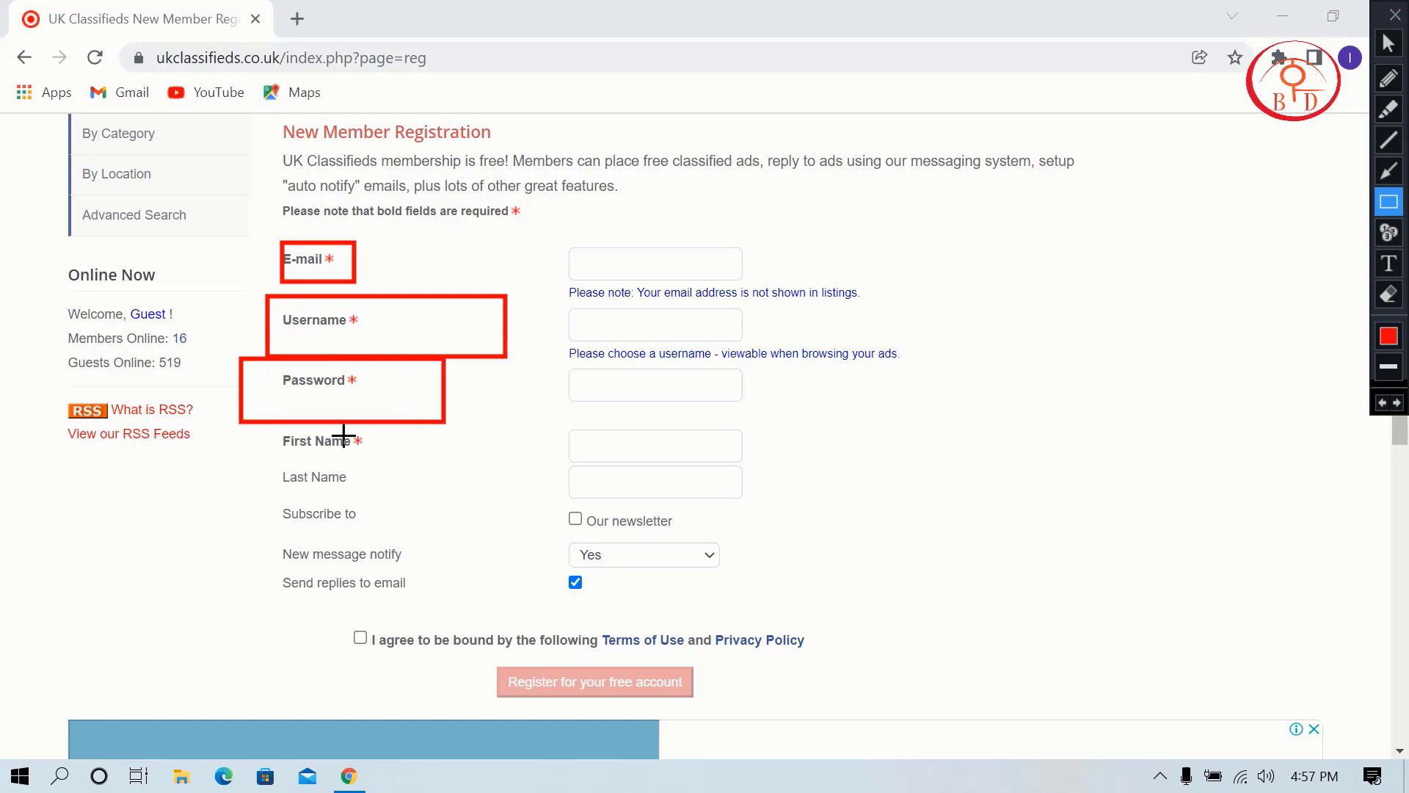
pyautogui.moveTo(260, 420)
pyautogui.mouseDown()
pyautogui.moveTo(414, 483)
pyautogui.moveTo(430, 441)
pyautogui.mouseUp()
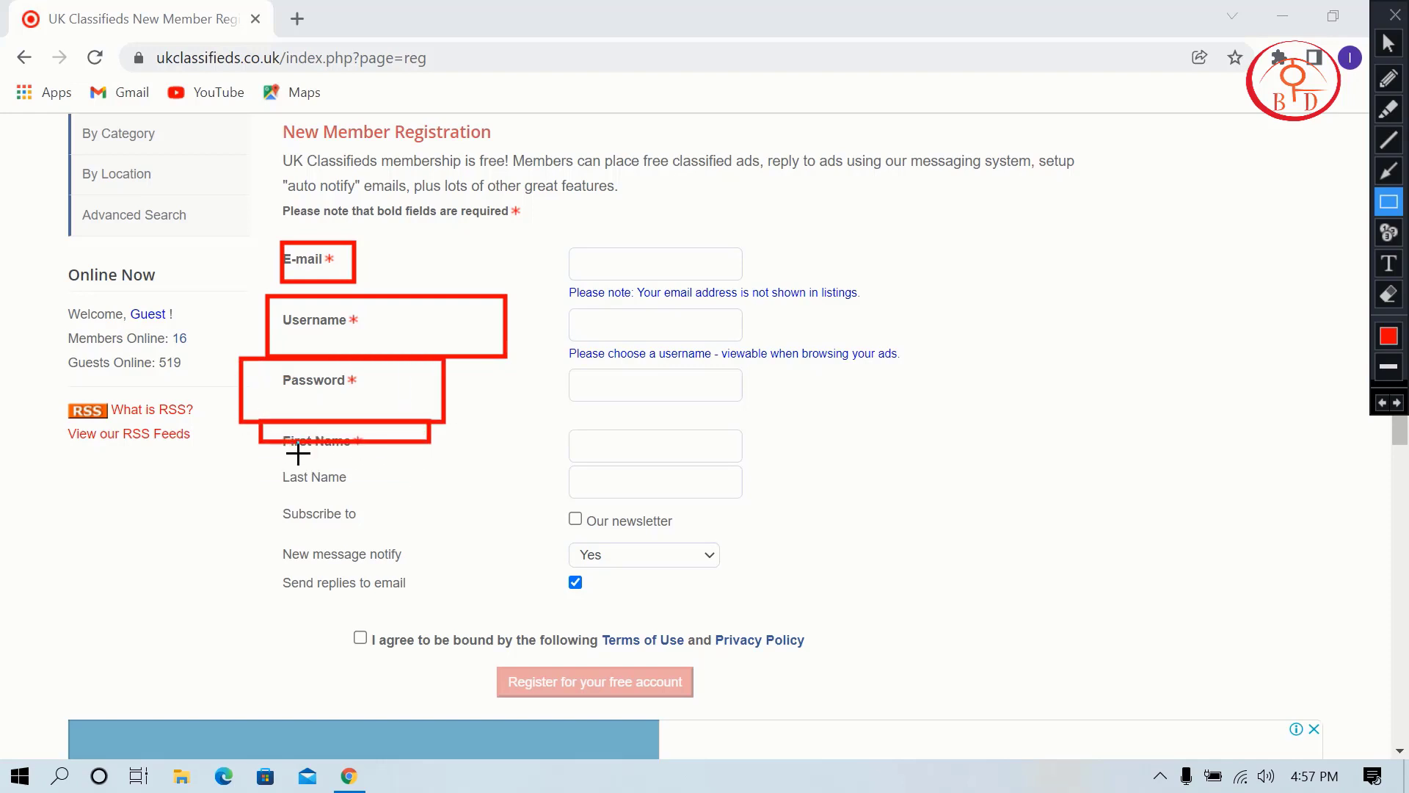
pyautogui.moveTo(297, 489); pyautogui.dragTo(375, 489)
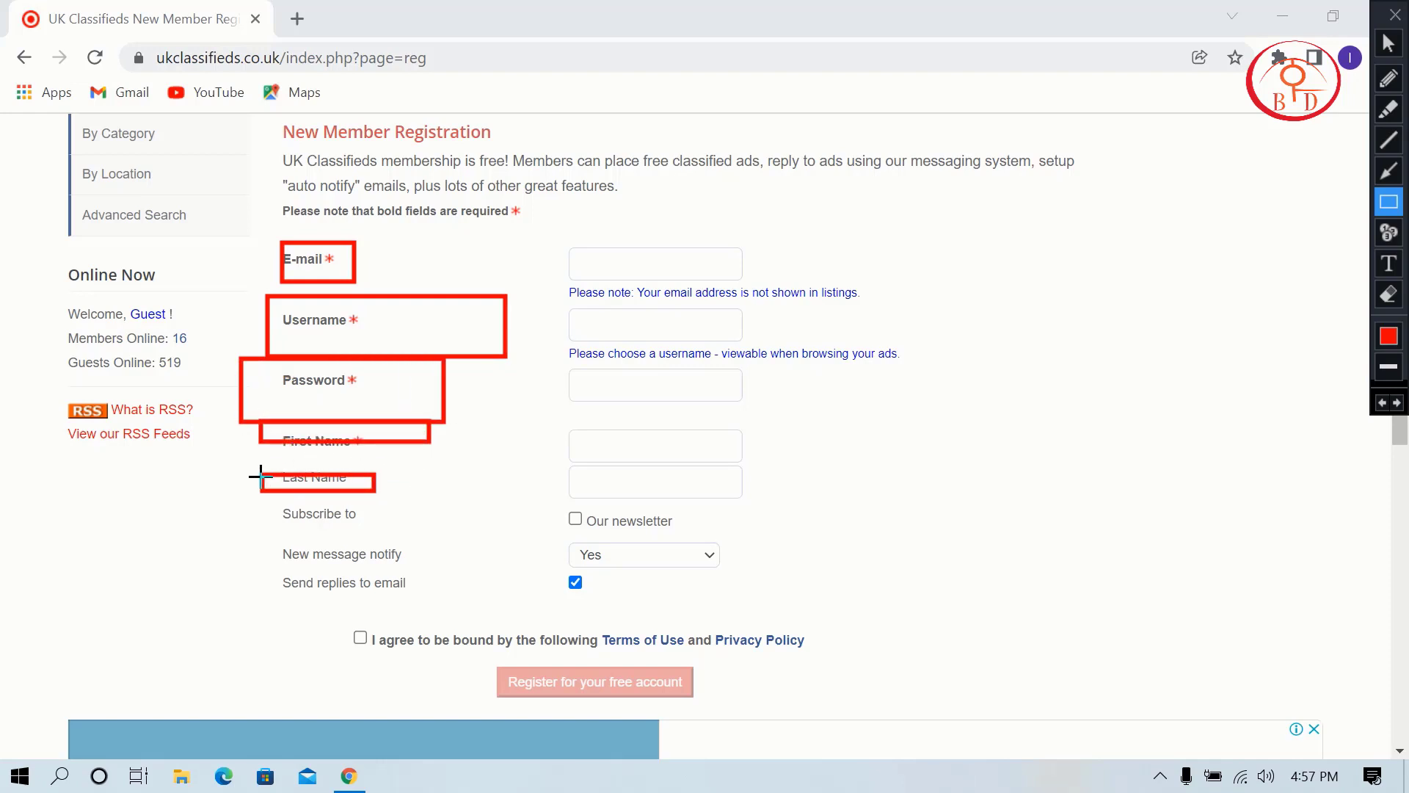
pyautogui.moveTo(261, 476); pyautogui.dragTo(376, 491)
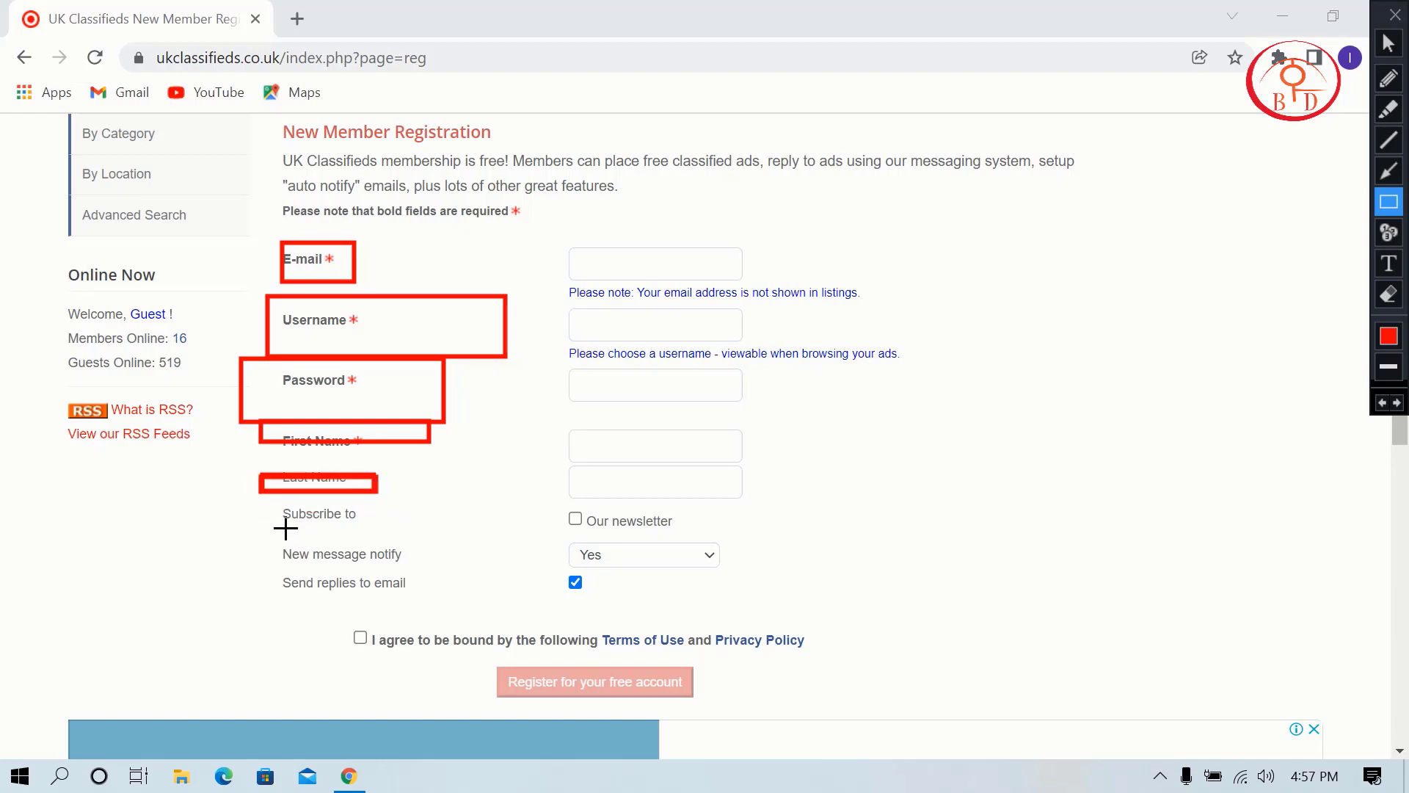
pyautogui.moveTo(275, 542); pyautogui.dragTo(442, 573)
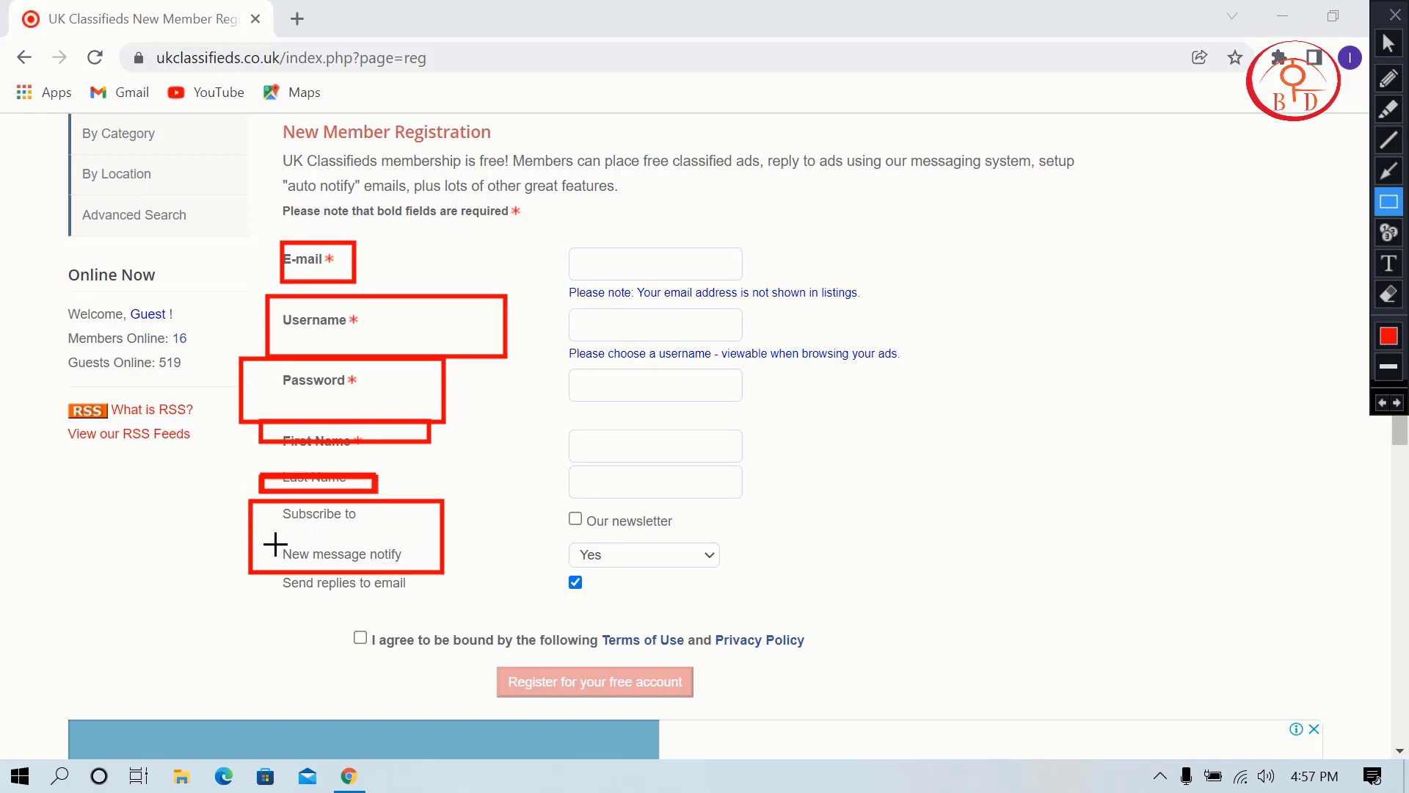
pyautogui.press('Escape')
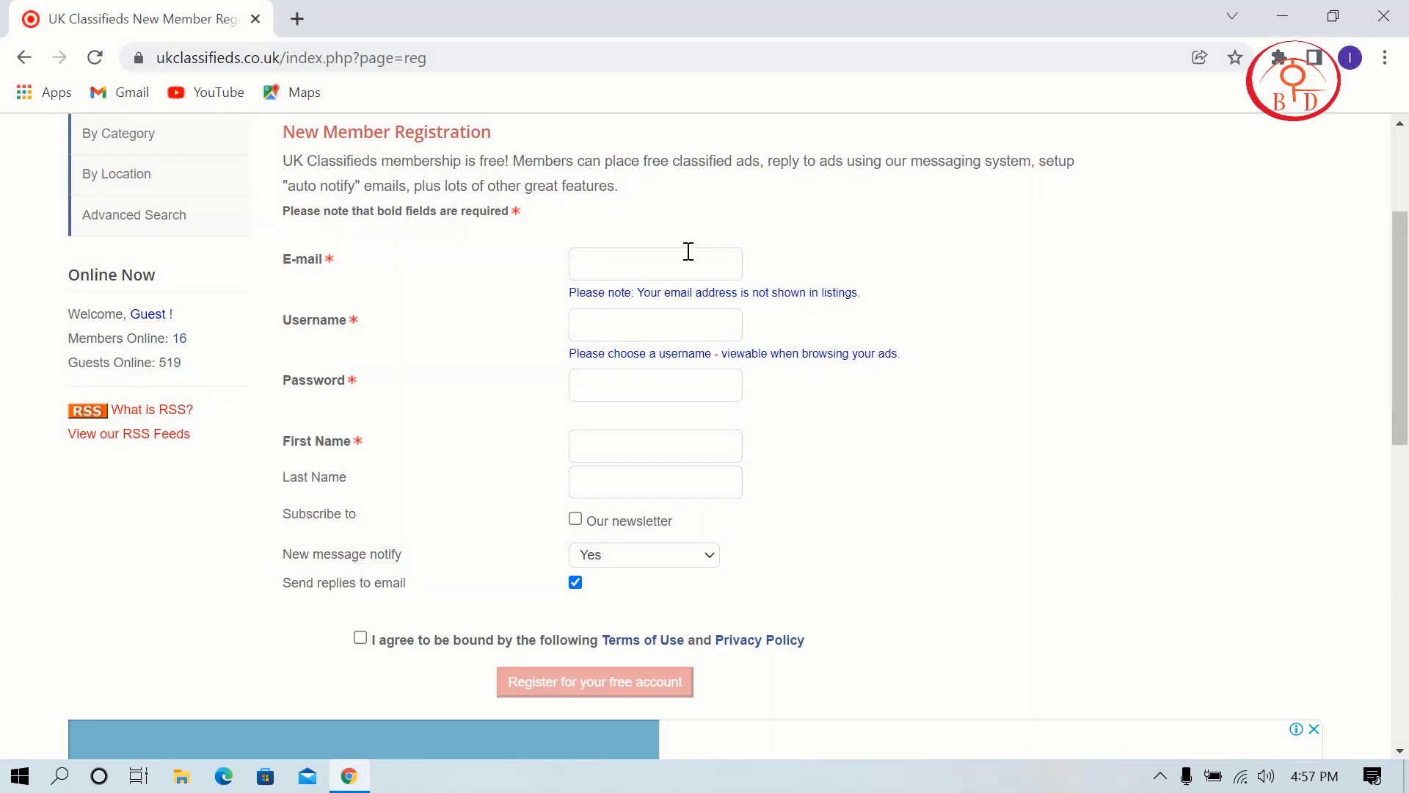
# Copy a temporary e-mail address from tempmailo.com in a new tab, then return to registration.
pyautogui.click(294, 19)
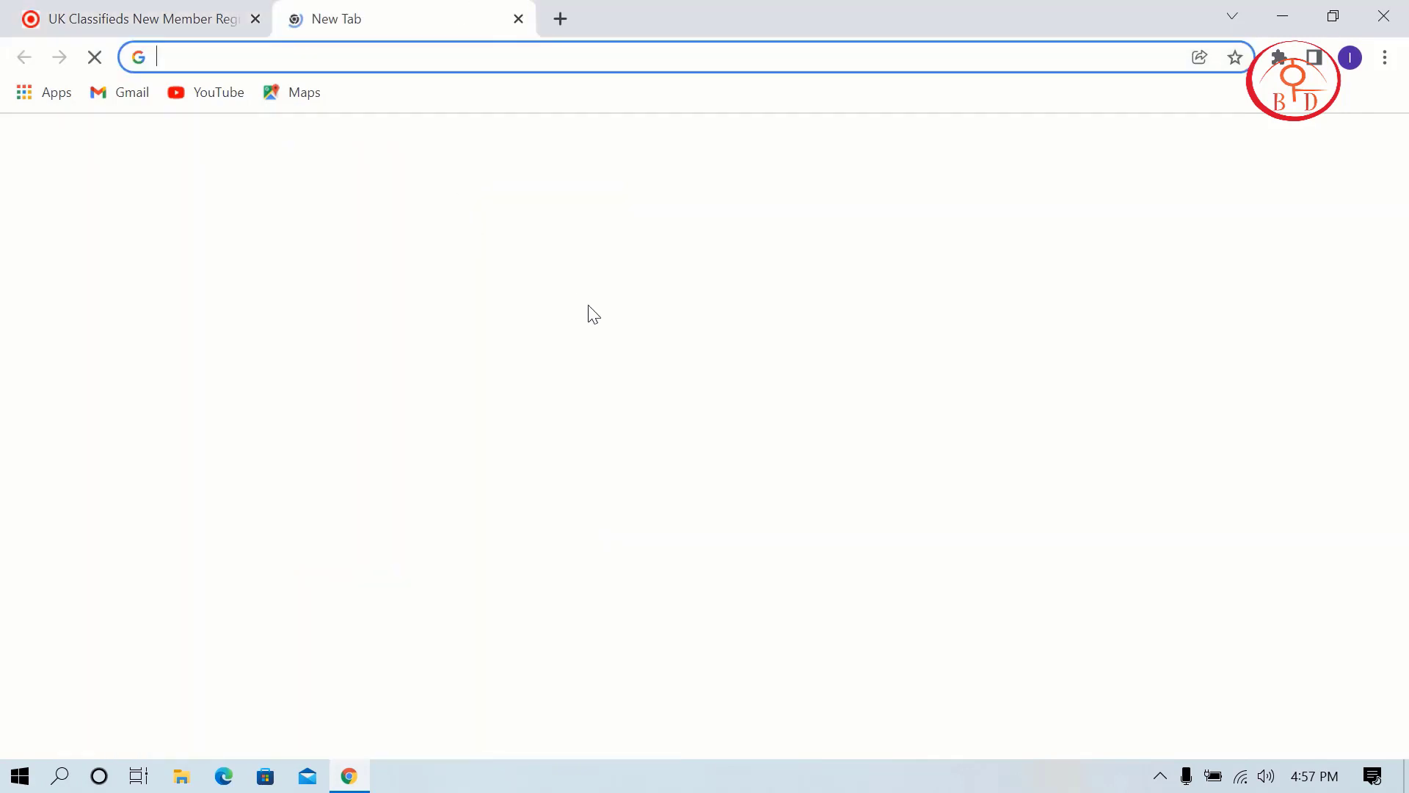
pyautogui.click(286, 47)
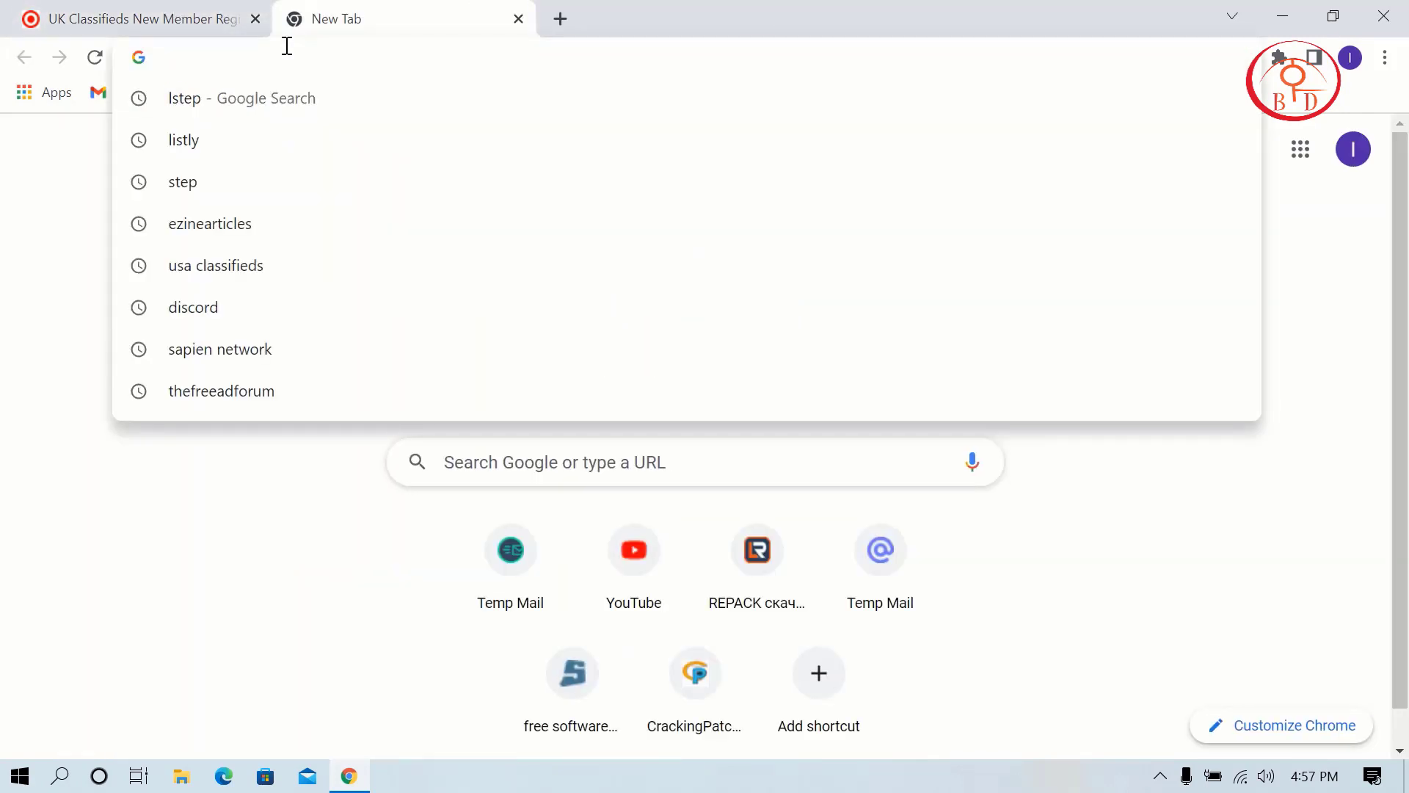
pyautogui.write('t')
pyautogui.press('Return')
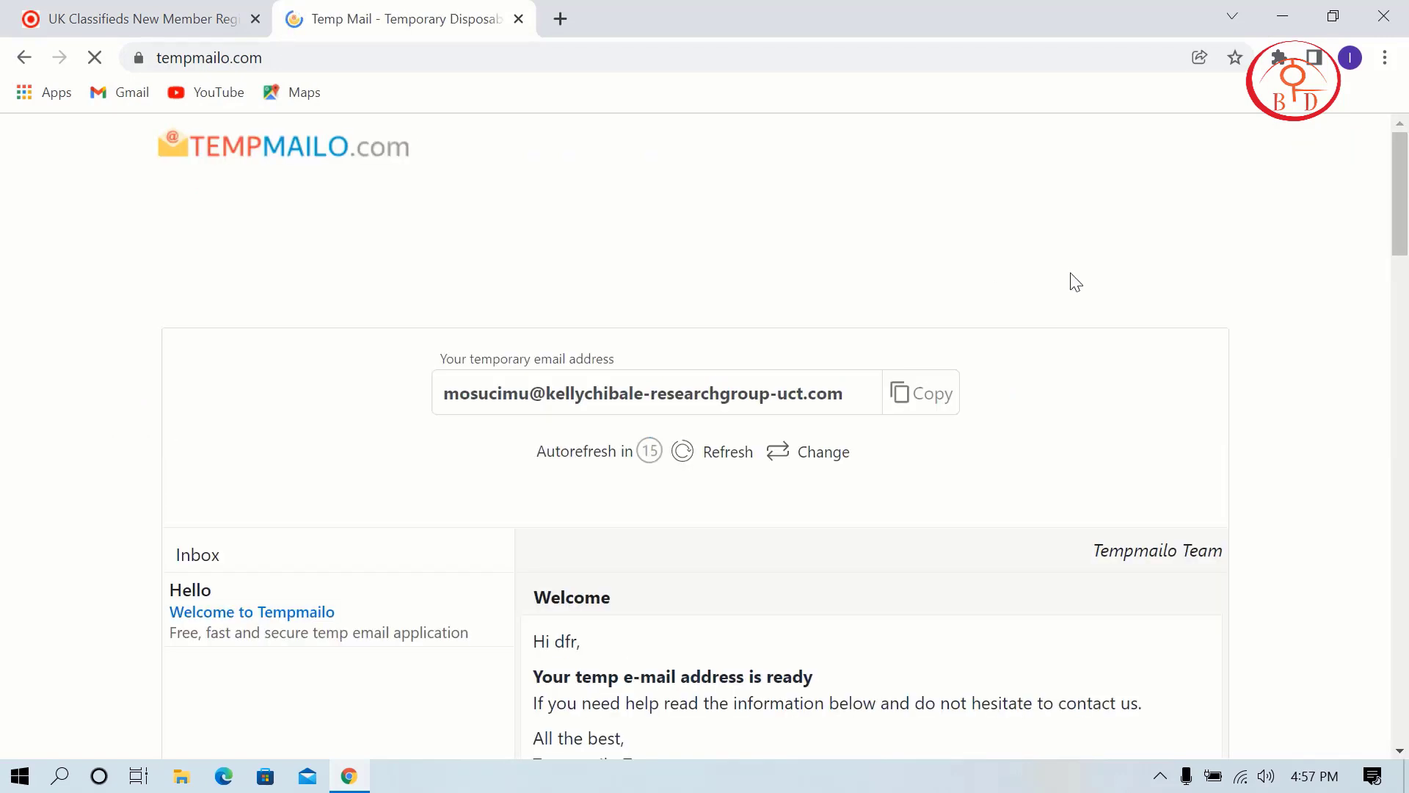
pyautogui.click(943, 404)
pyautogui.hotkey('ctrl', 'shift', 'Tab')
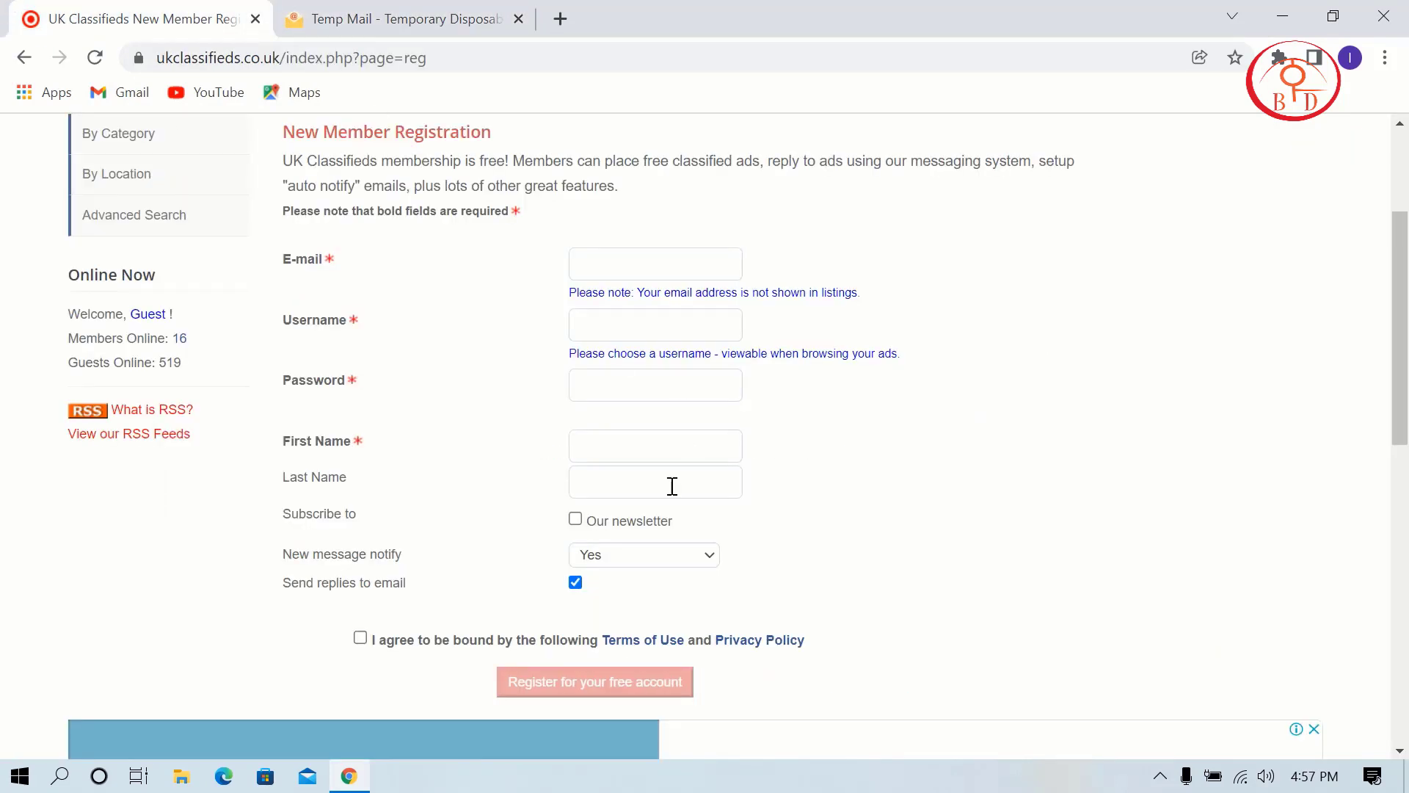
# Paste the temporary e-mail into E-mail and enter a username.
pyautogui.click(629, 273)
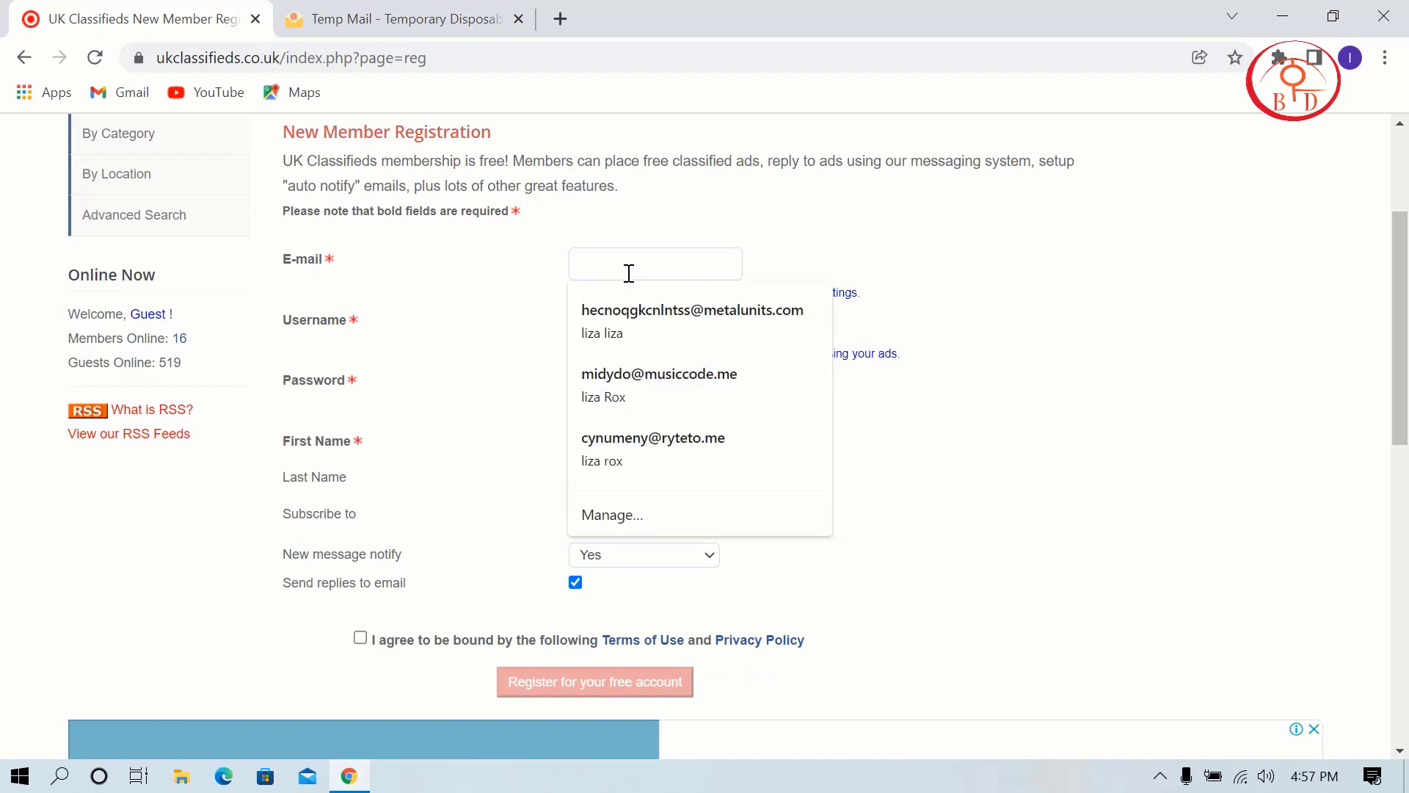
pyautogui.hotkey('ctrl', 'v')
pyautogui.click(641, 329)
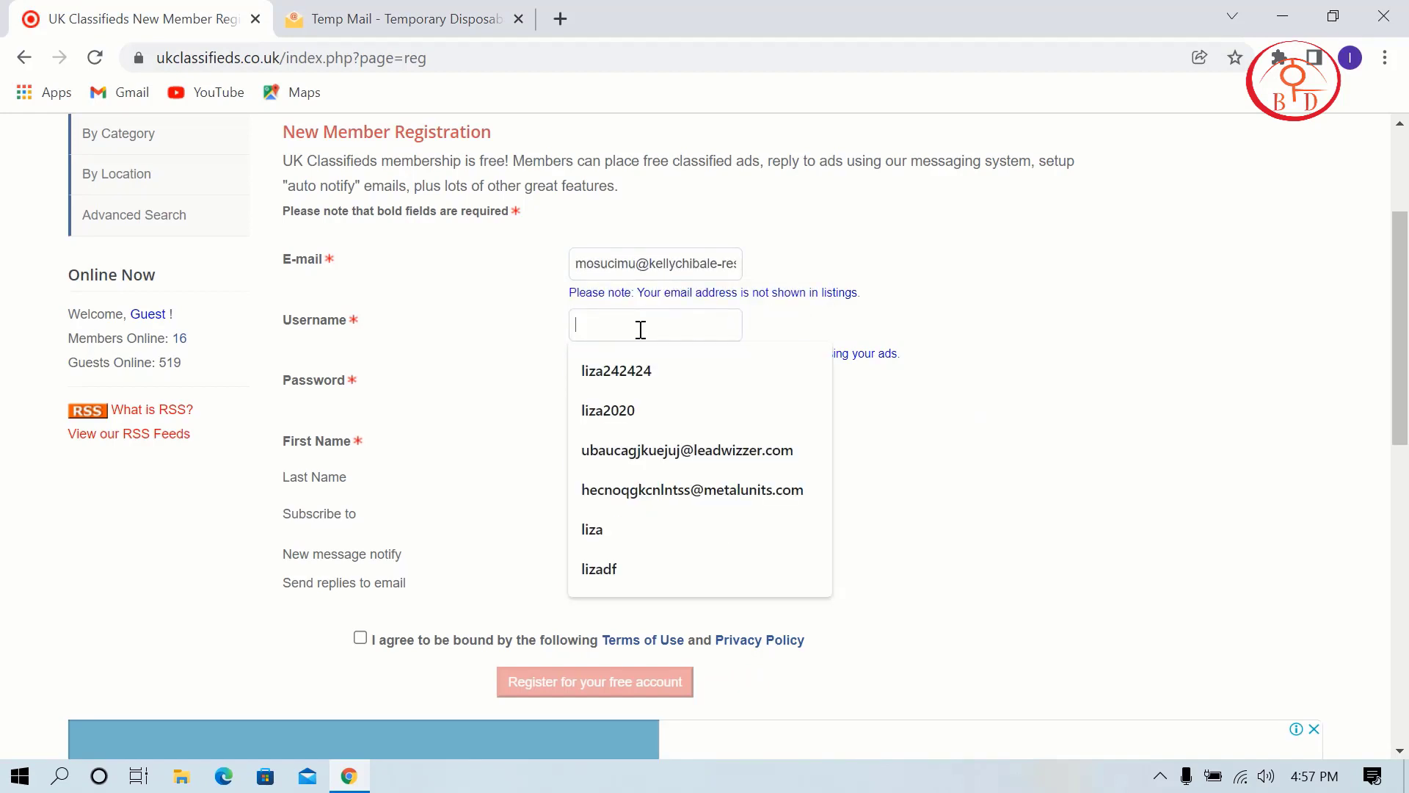
pyautogui.write('li')
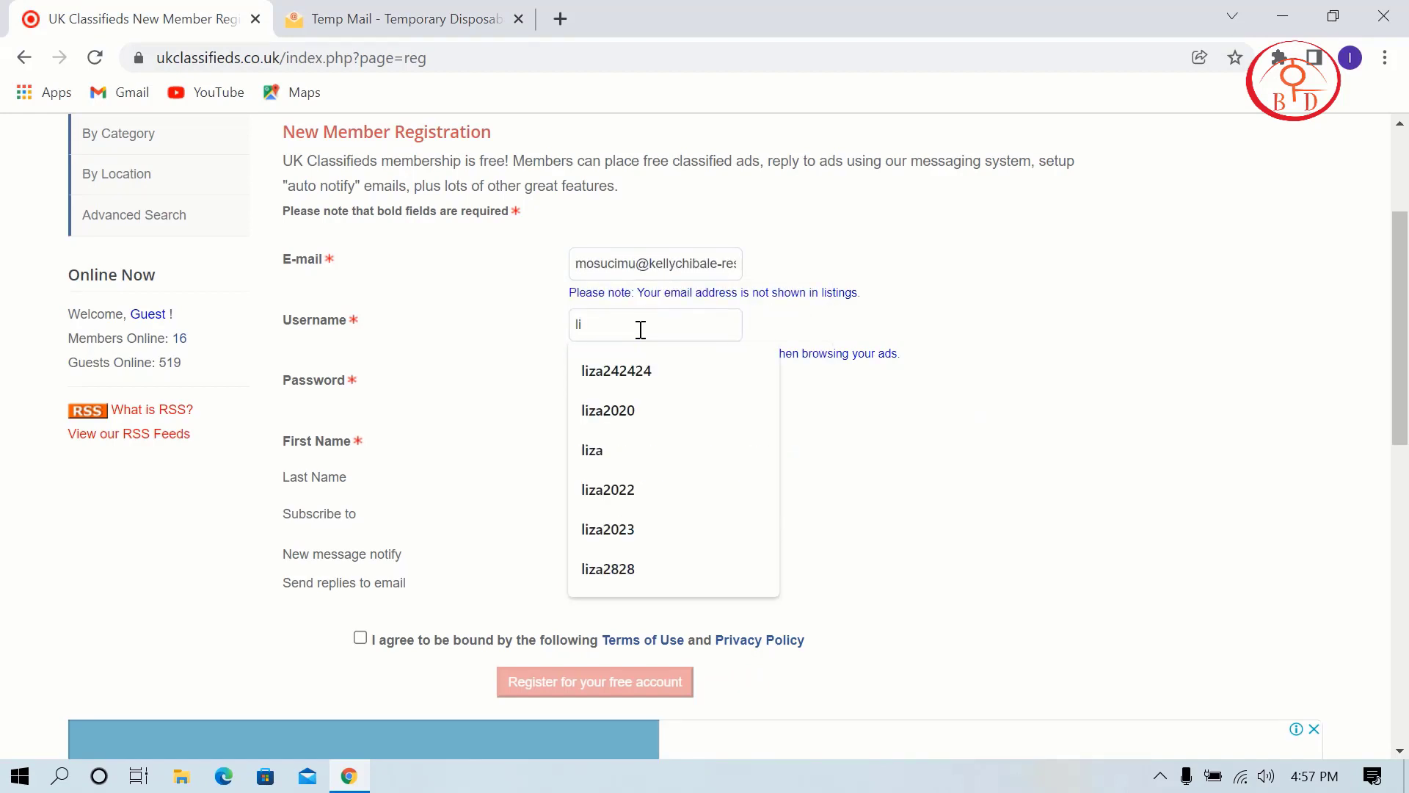
pyautogui.write('za2')
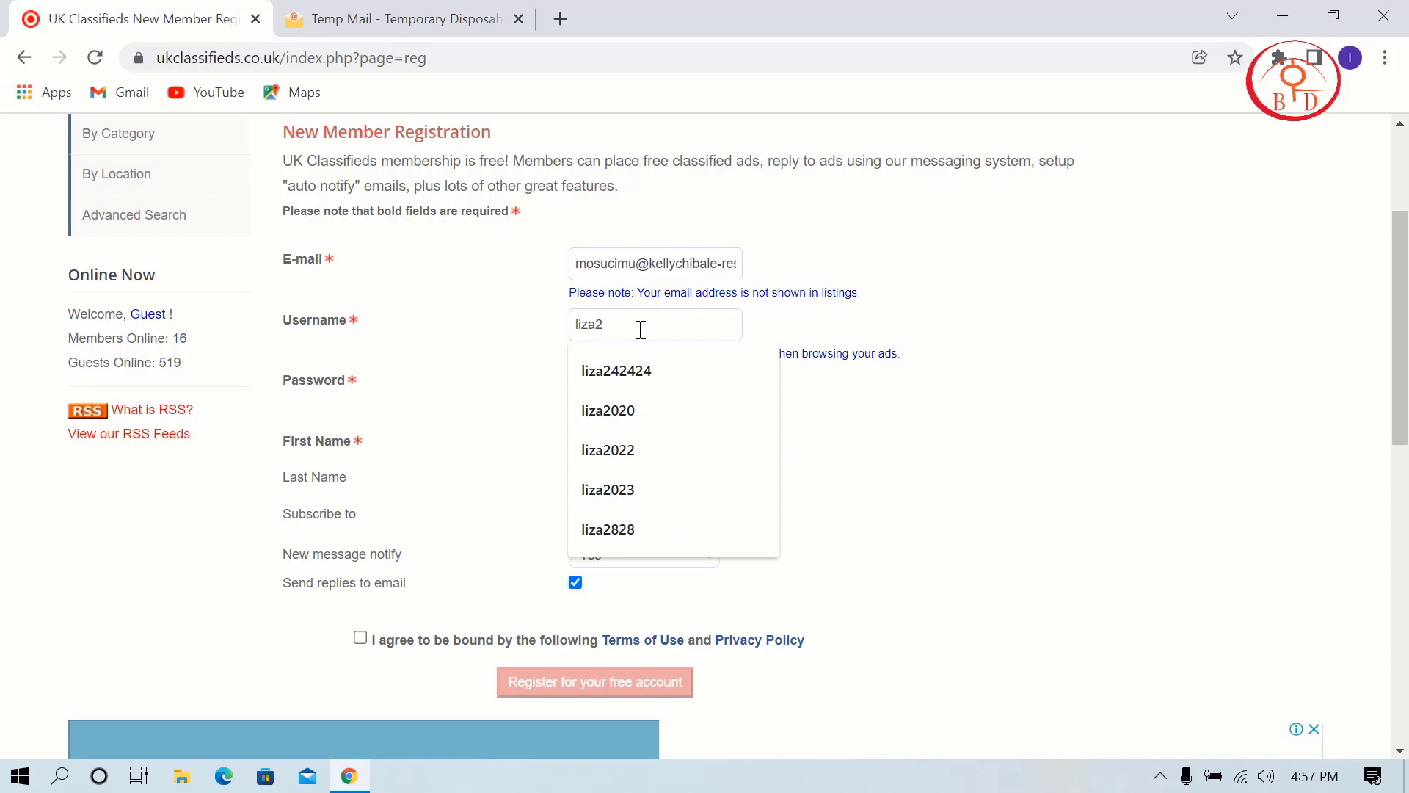
pyautogui.write('034')
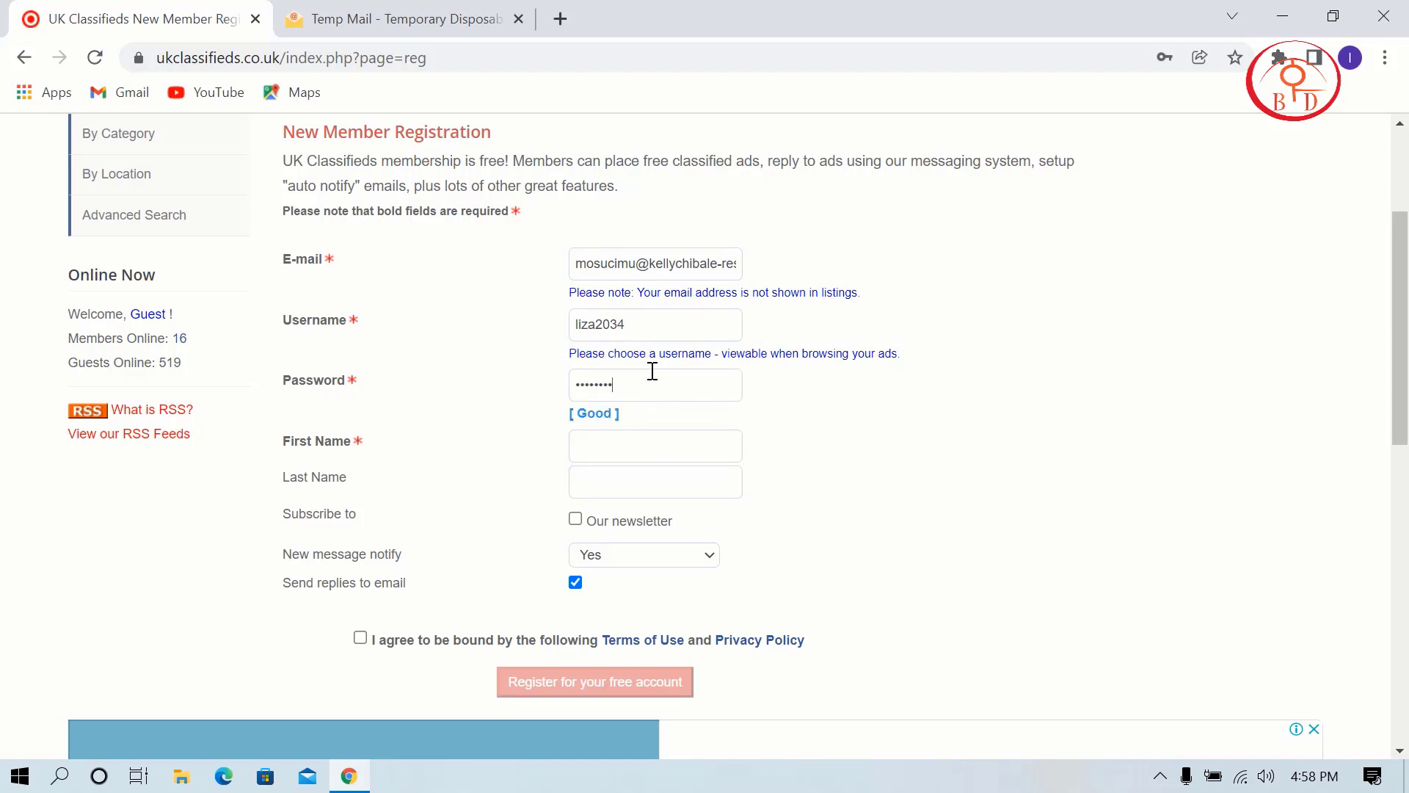
# Autofill First Name from a saved entry and leave Last Name empty.
pyautogui.click(606, 442)
pyautogui.write('k')
pyautogui.click(617, 454)
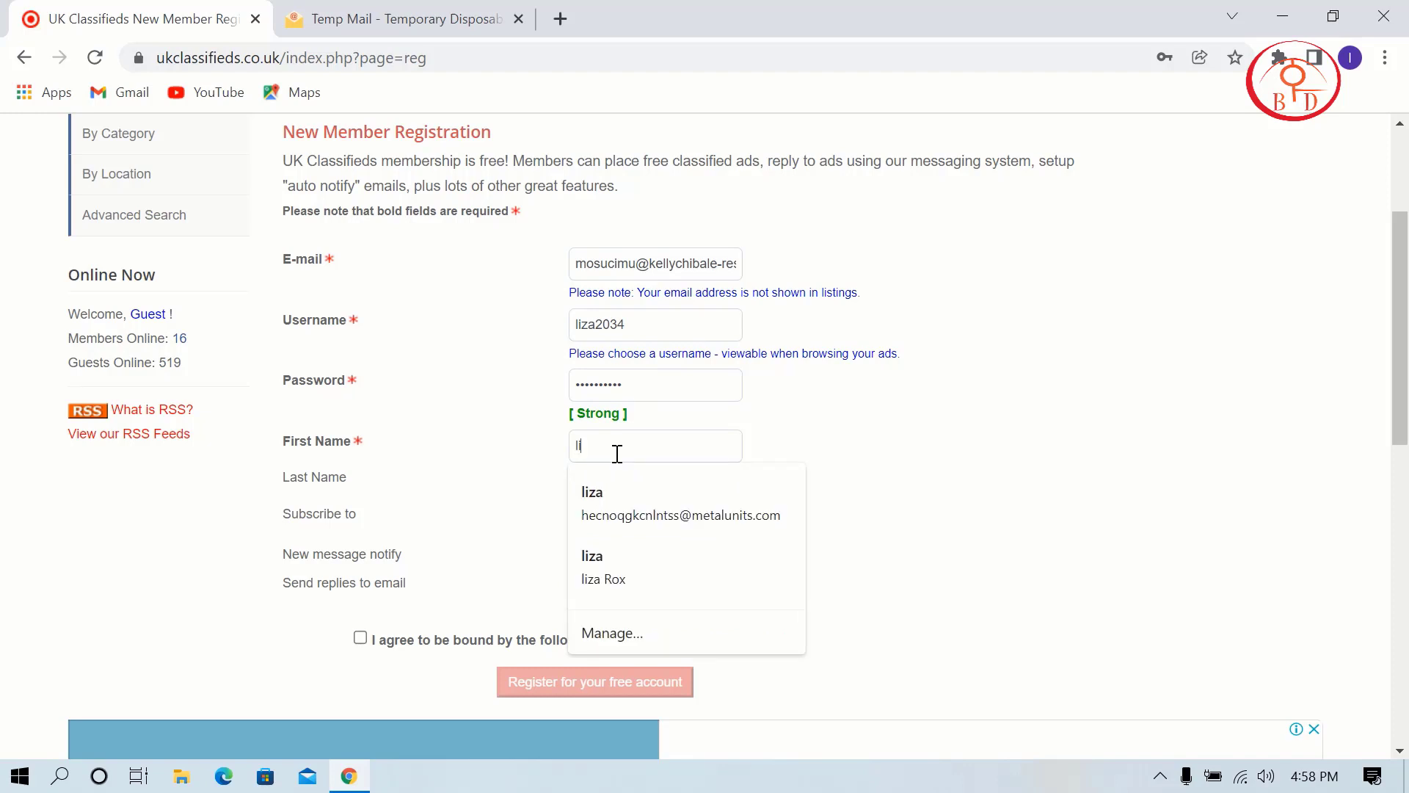
pyautogui.click(643, 483)
pyautogui.moveTo(639, 482); pyautogui.dragTo(562, 481)
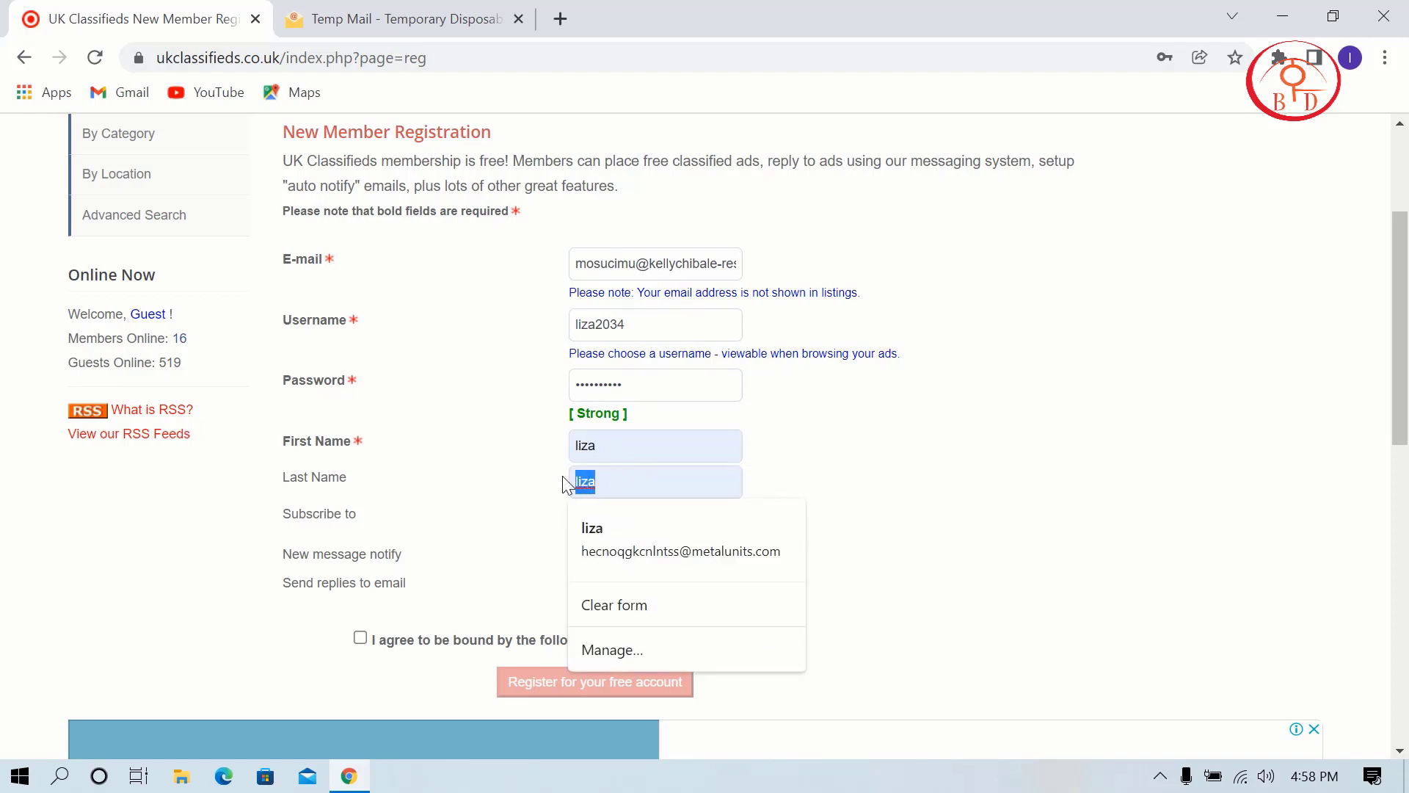
pyautogui.press('BackSpace')
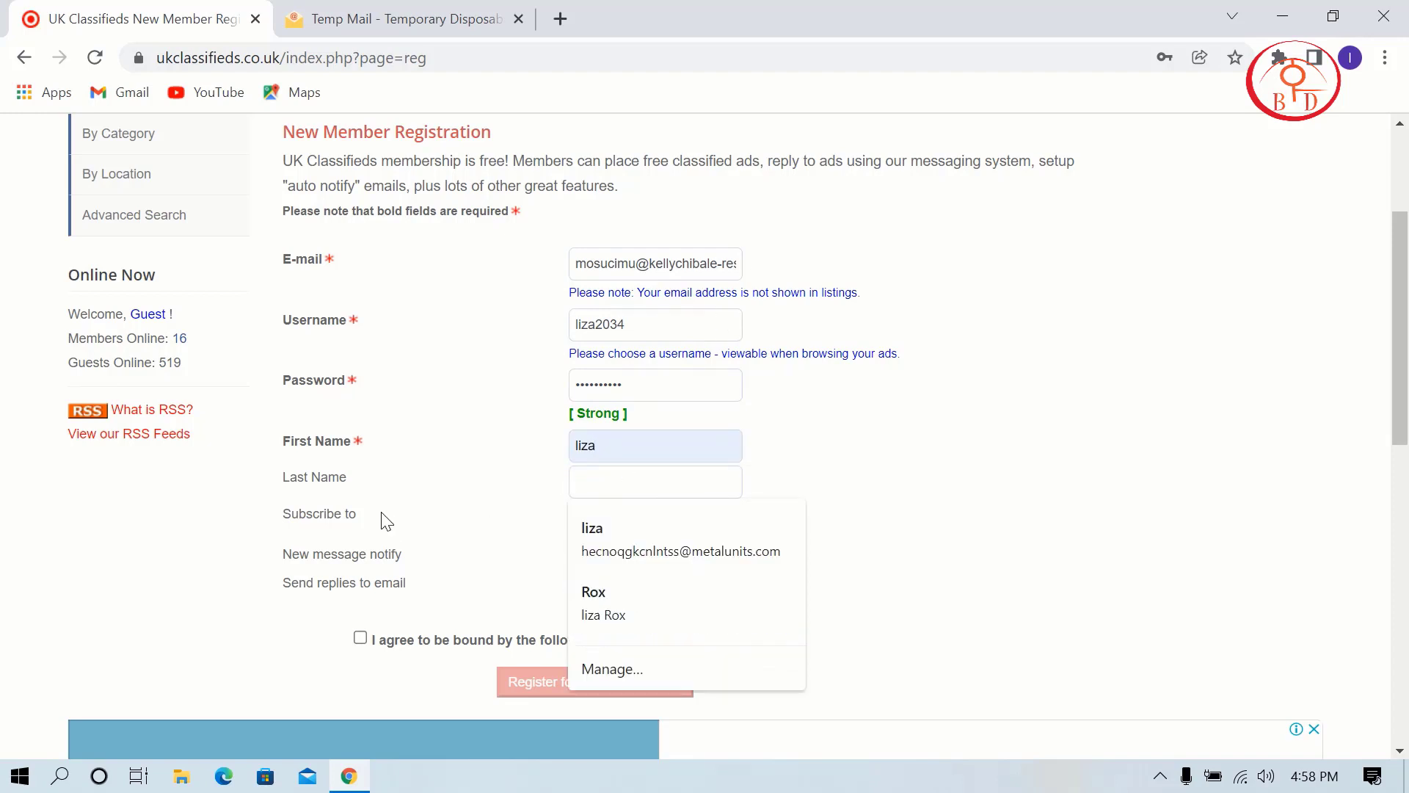
pyautogui.click(463, 523)
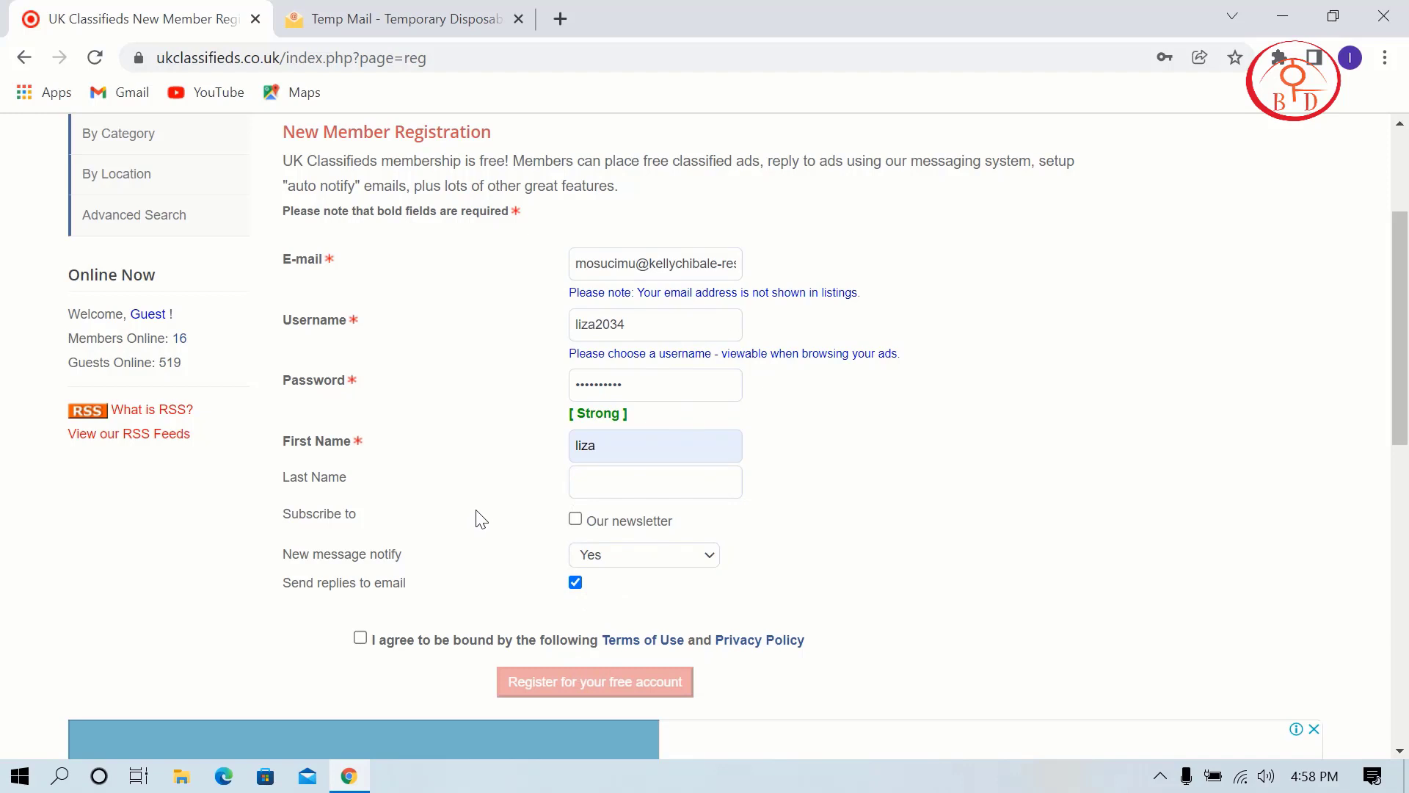
# Accept the Terms of Use and Privacy Policy and submit the registration.
pyautogui.scroll(-3, 574, 485)
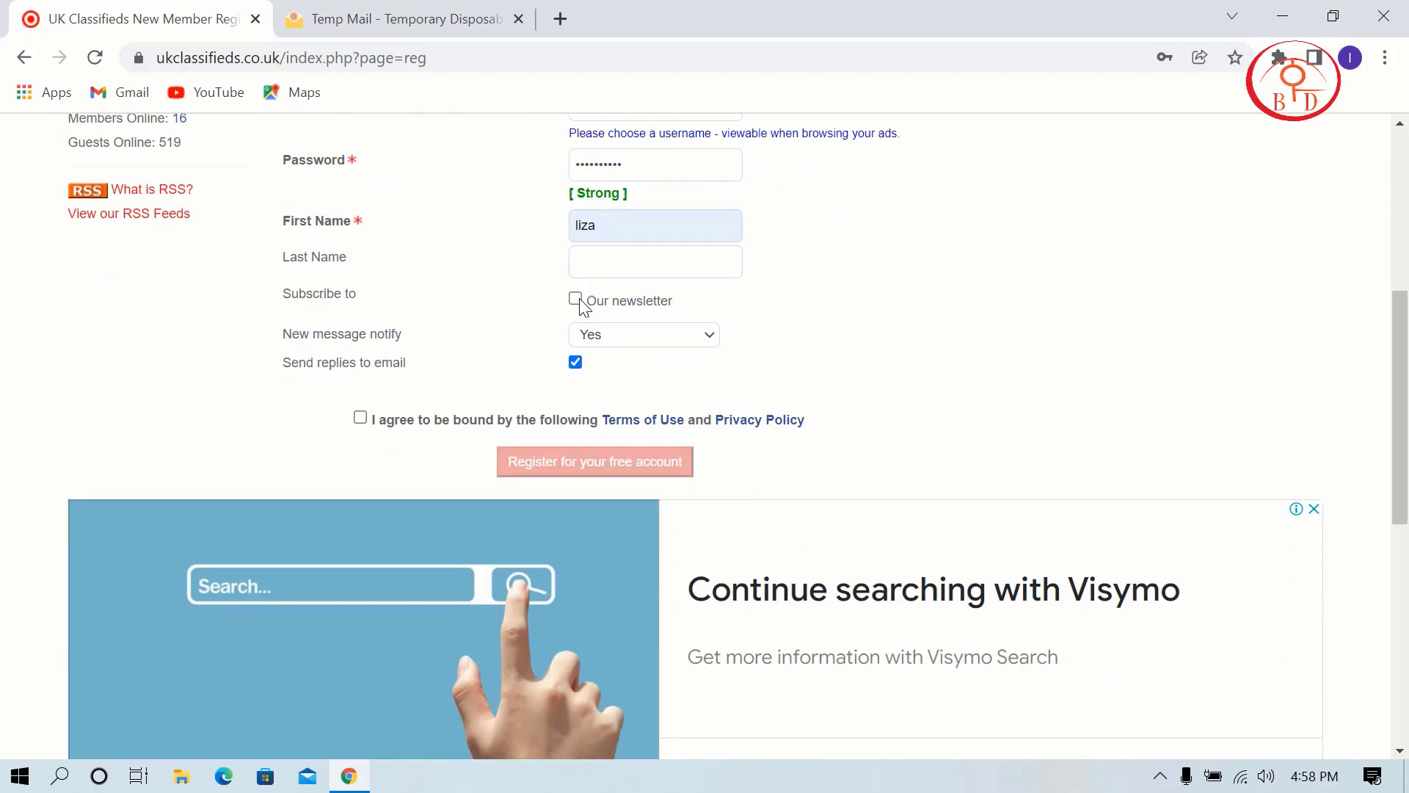
pyautogui.click(361, 417)
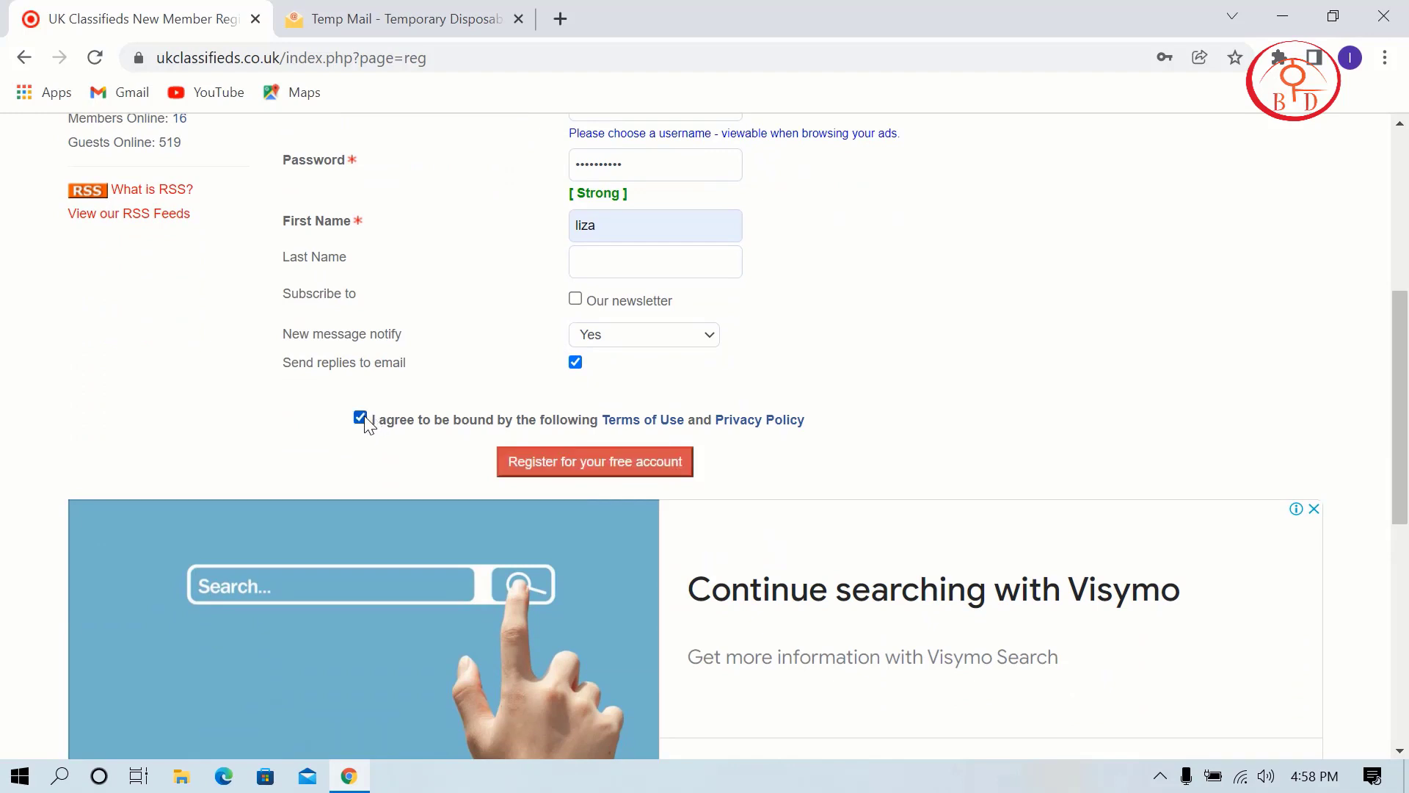
pyautogui.click(559, 465)
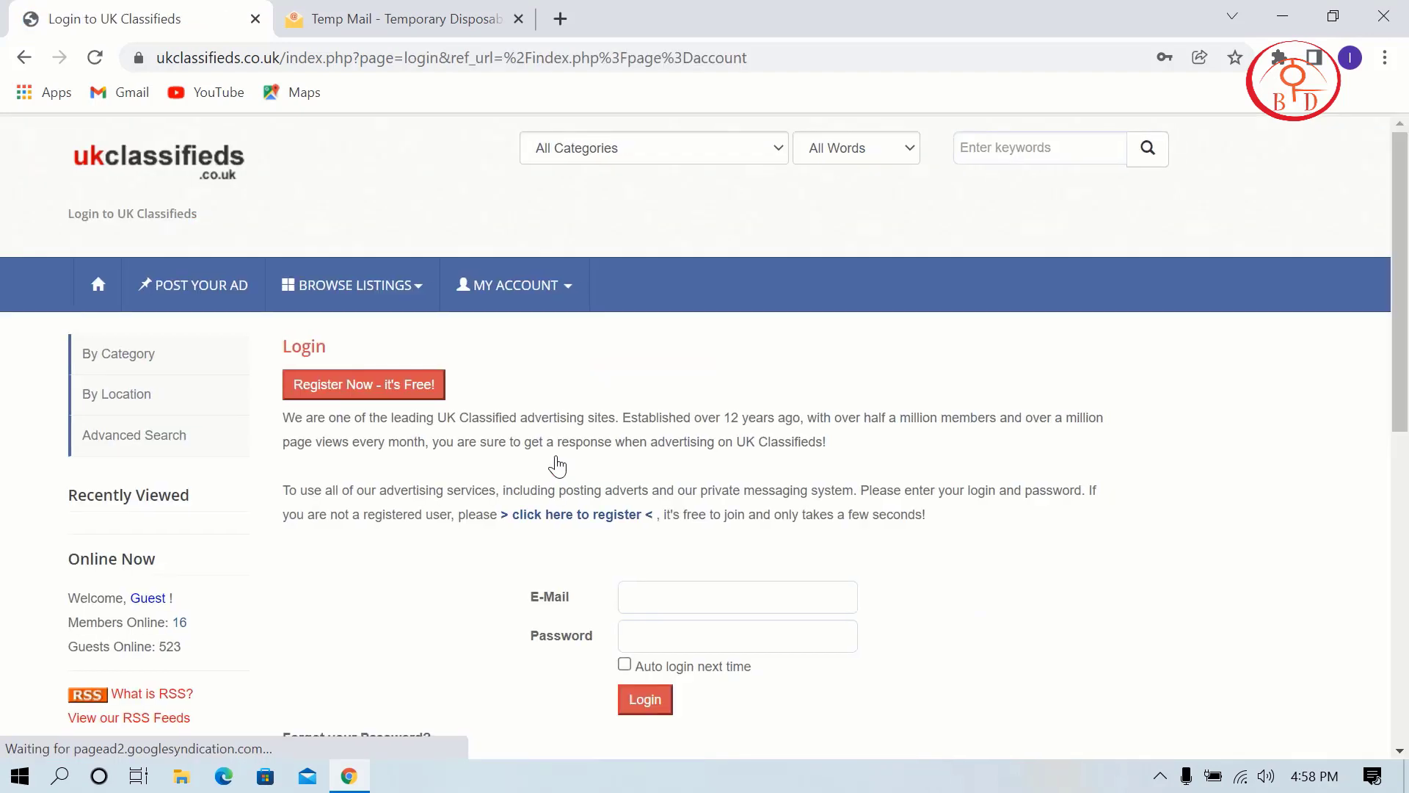
# Return to the login page and sign in with the saved e-mail and password.
pyautogui.scroll(-3, 562, 441)
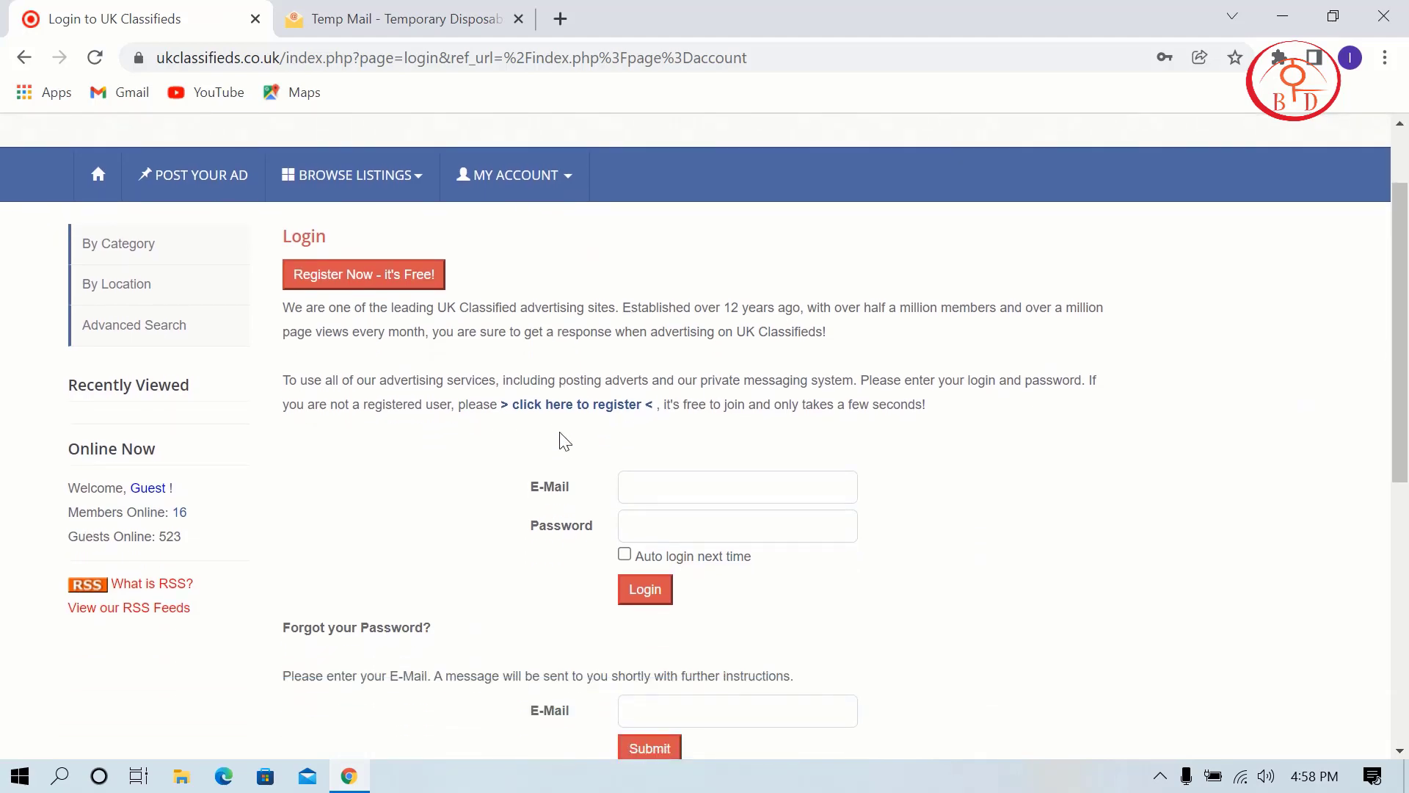
pyautogui.scroll(3, 544, 481)
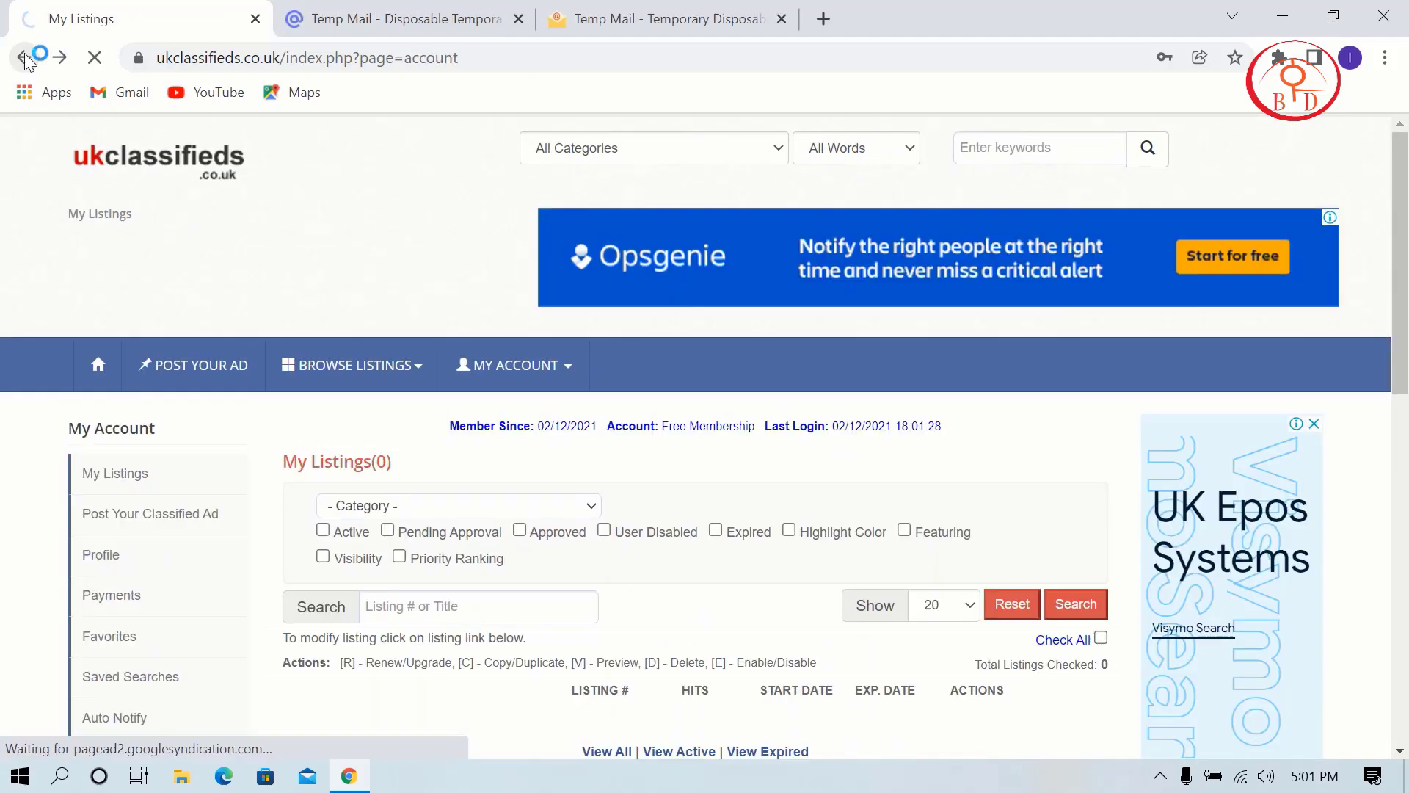
pyautogui.click(23, 57)
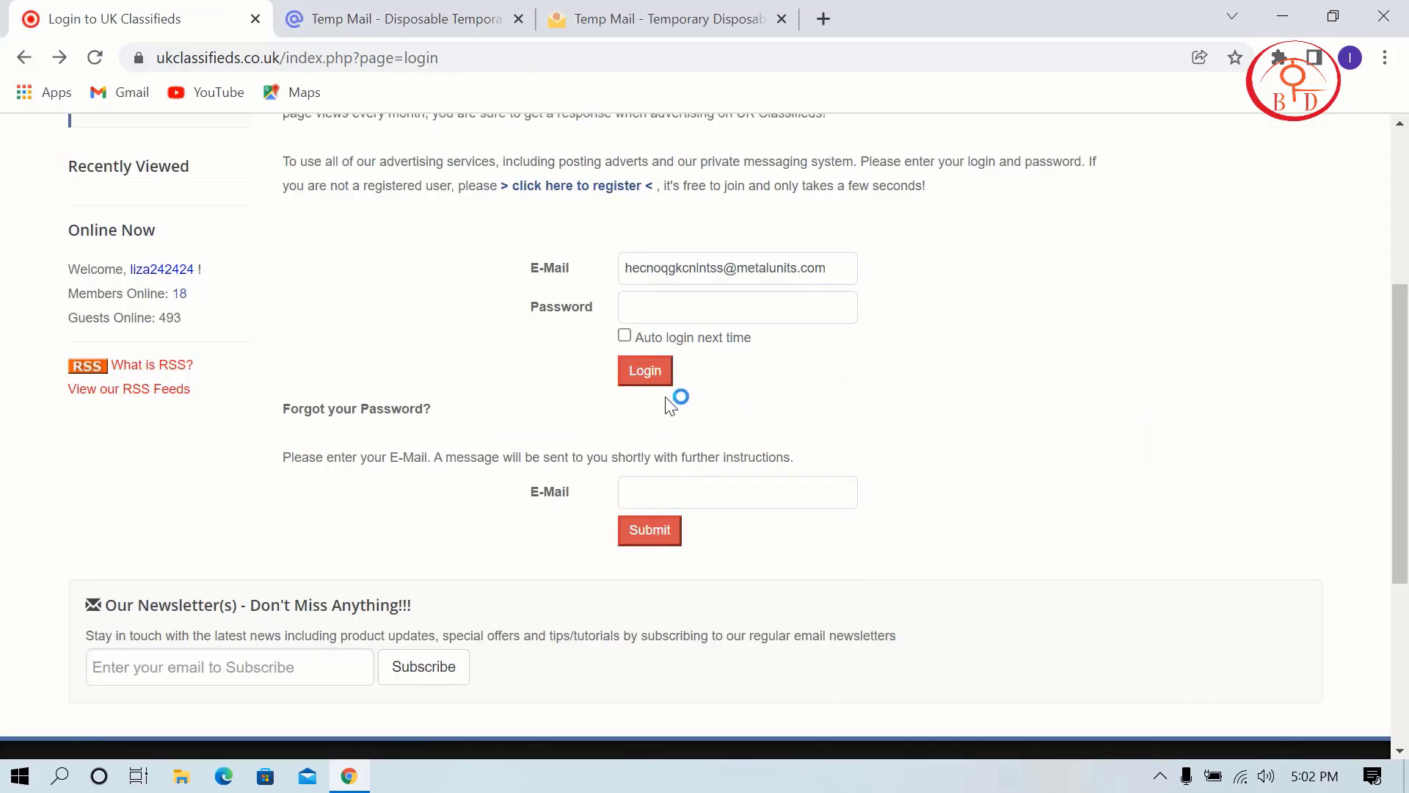
pyautogui.scroll(-3, 716, 406)
pyautogui.scroll(4, 716, 406)
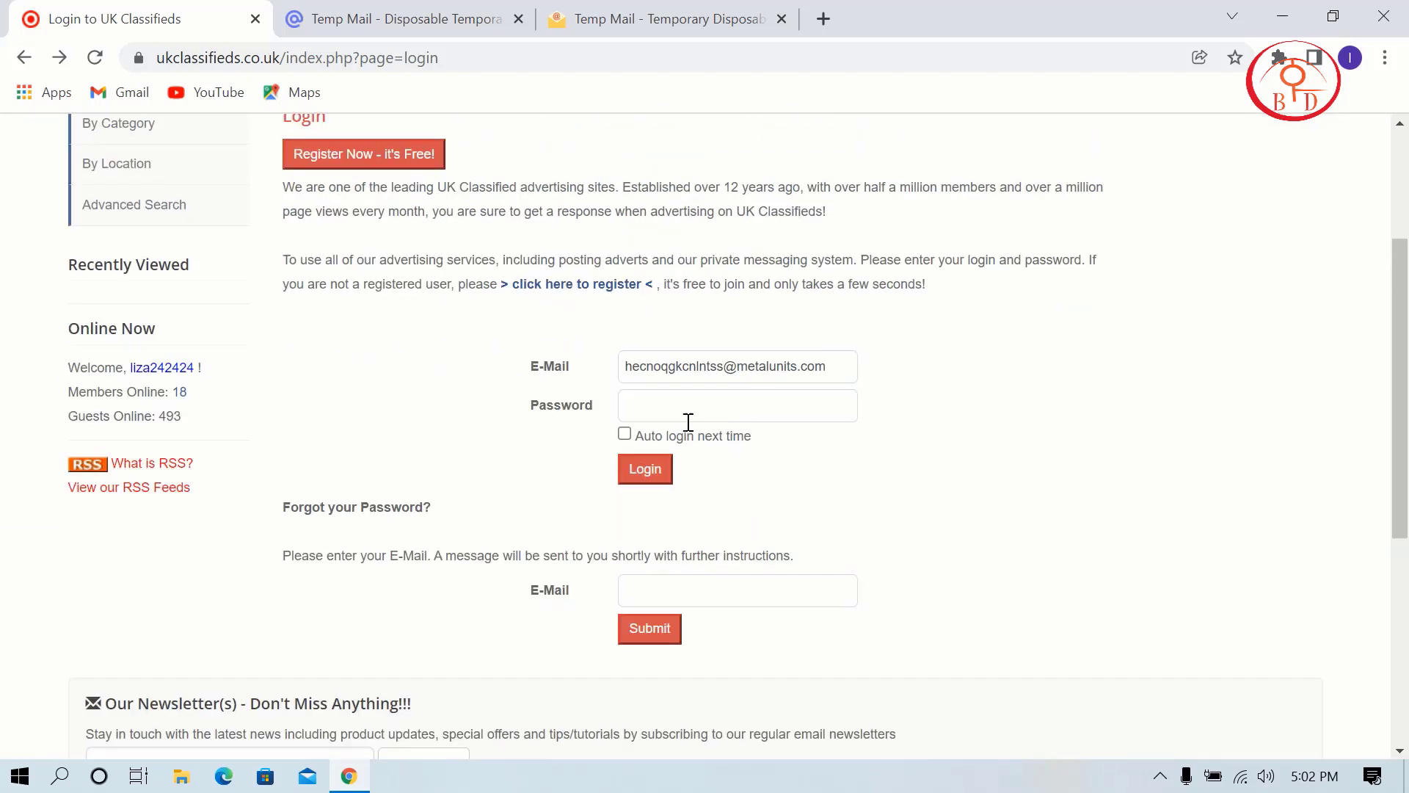
pyautogui.click(698, 376)
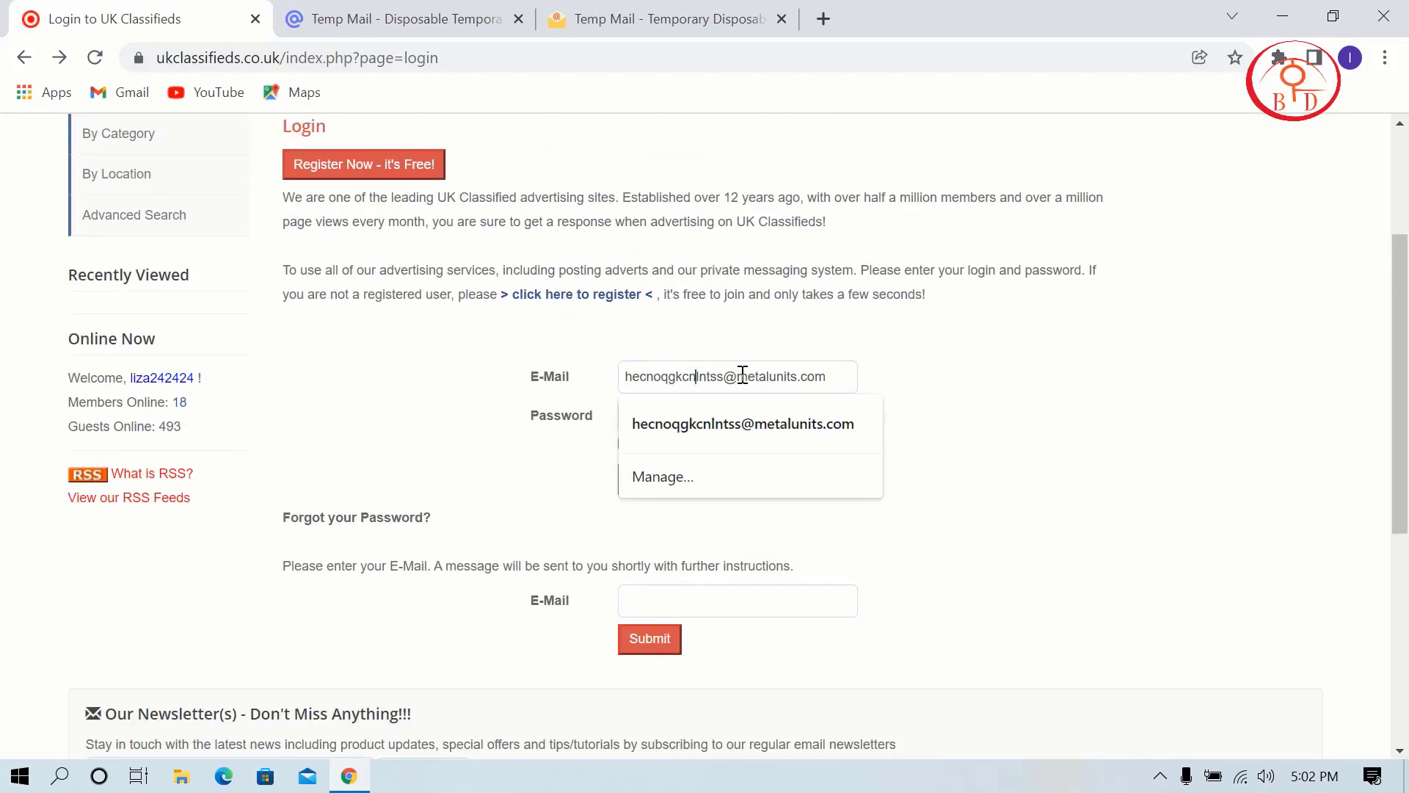
pyautogui.click(738, 427)
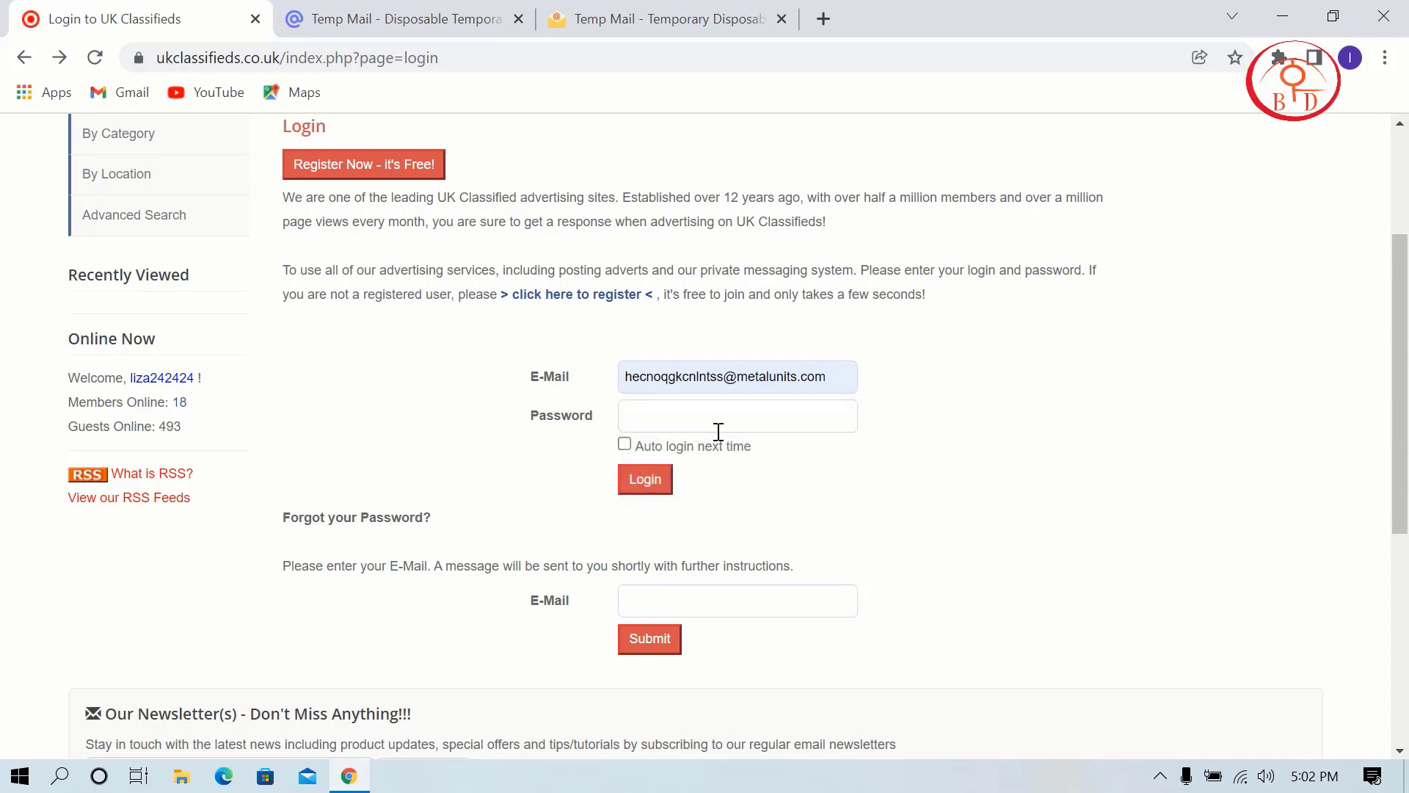
pyautogui.click(719, 427)
pyautogui.click(646, 480)
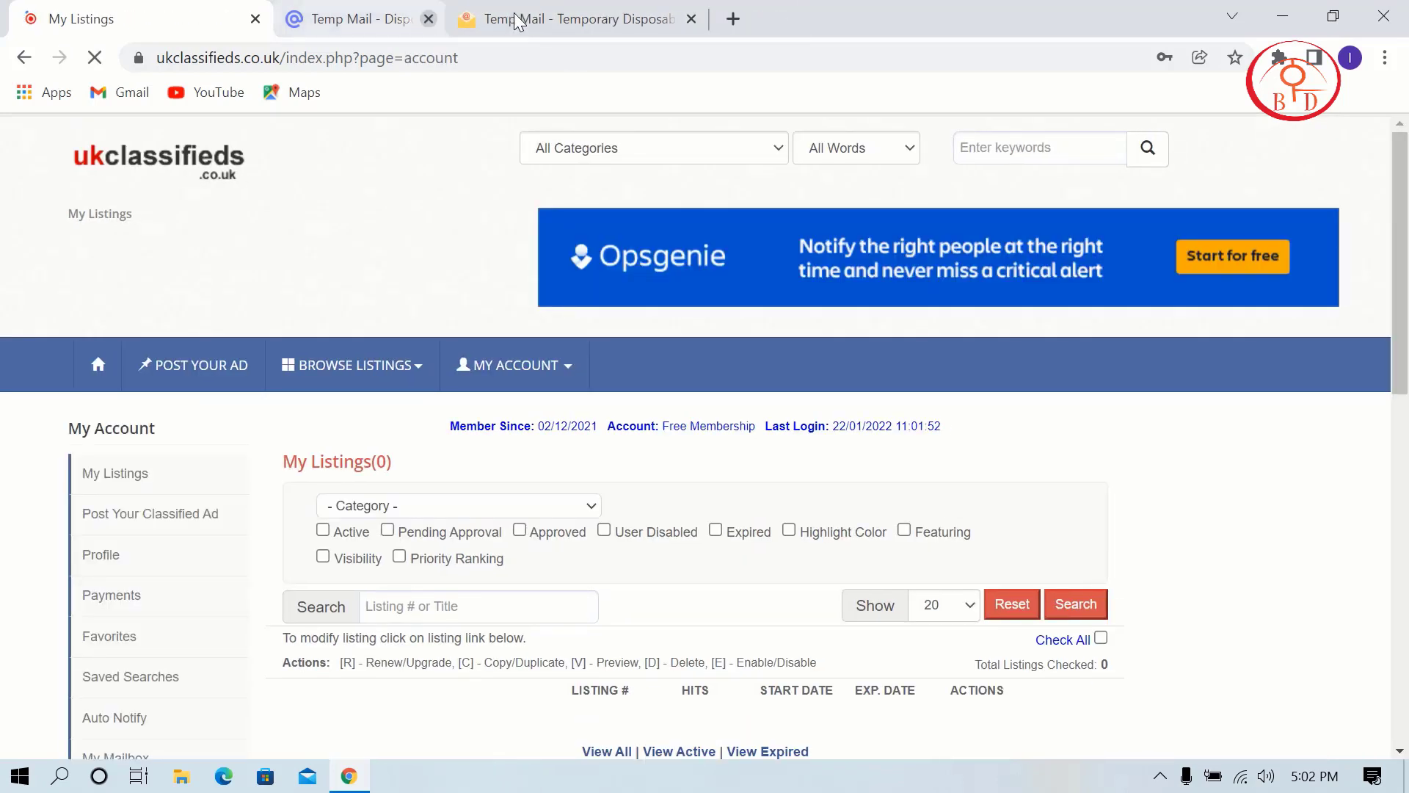
# Close the extra temp mail tab and go to the UK Classifieds home page.
pyautogui.click(519, 18)
pyautogui.scroll(-3, 513, 434)
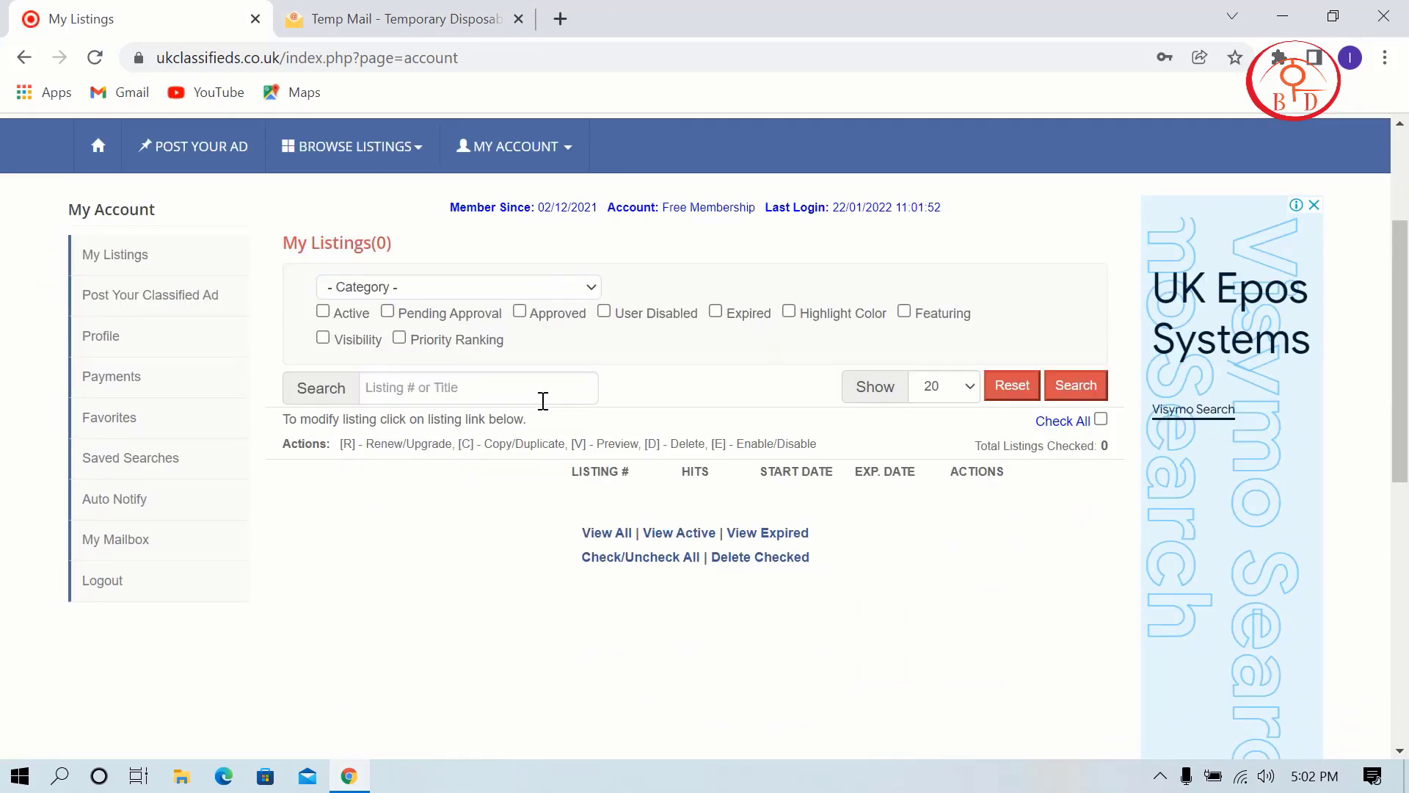
pyautogui.scroll(3, 440, 396)
pyautogui.click(94, 367)
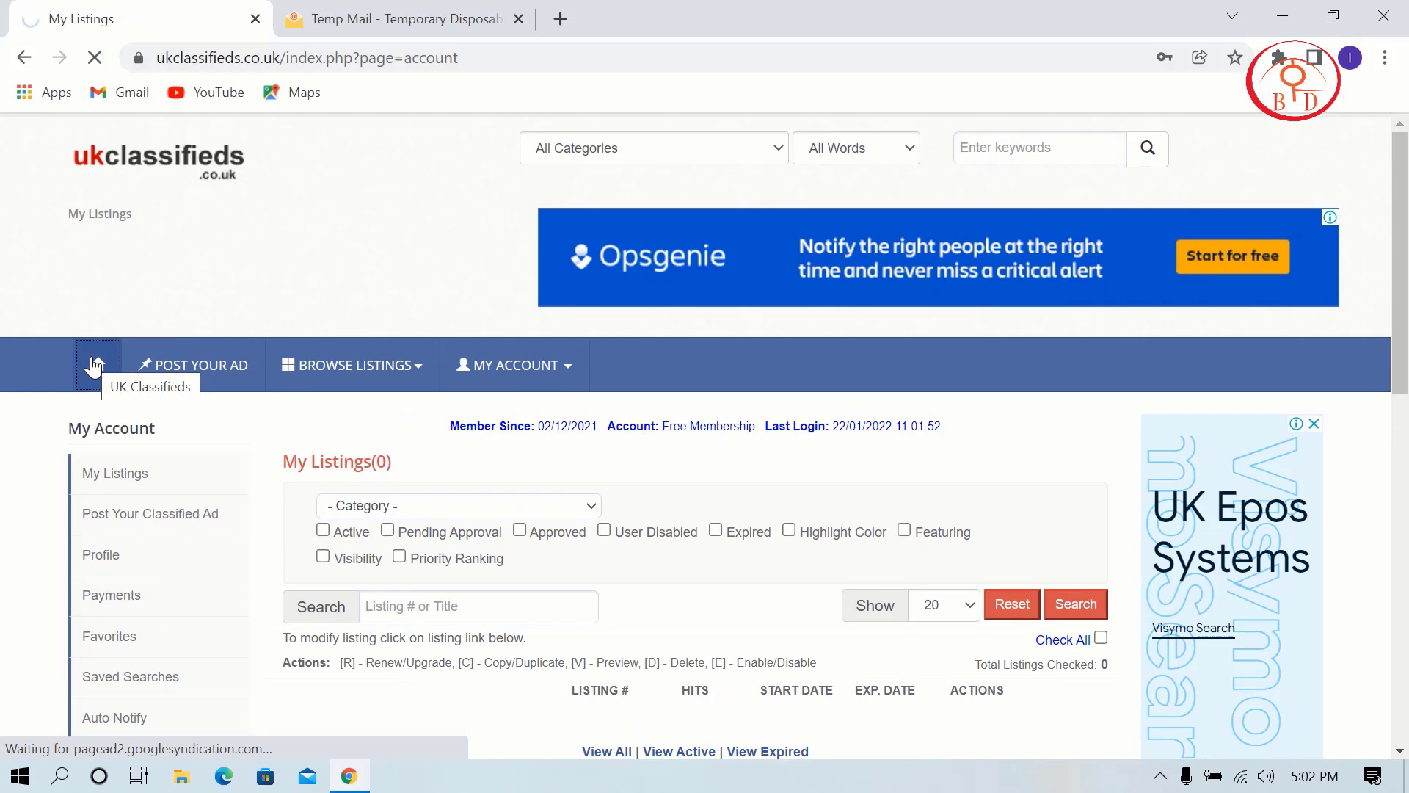
# Start a new classified ad in Health & Beauty > Health and continue to details.
pyautogui.click(176, 374)
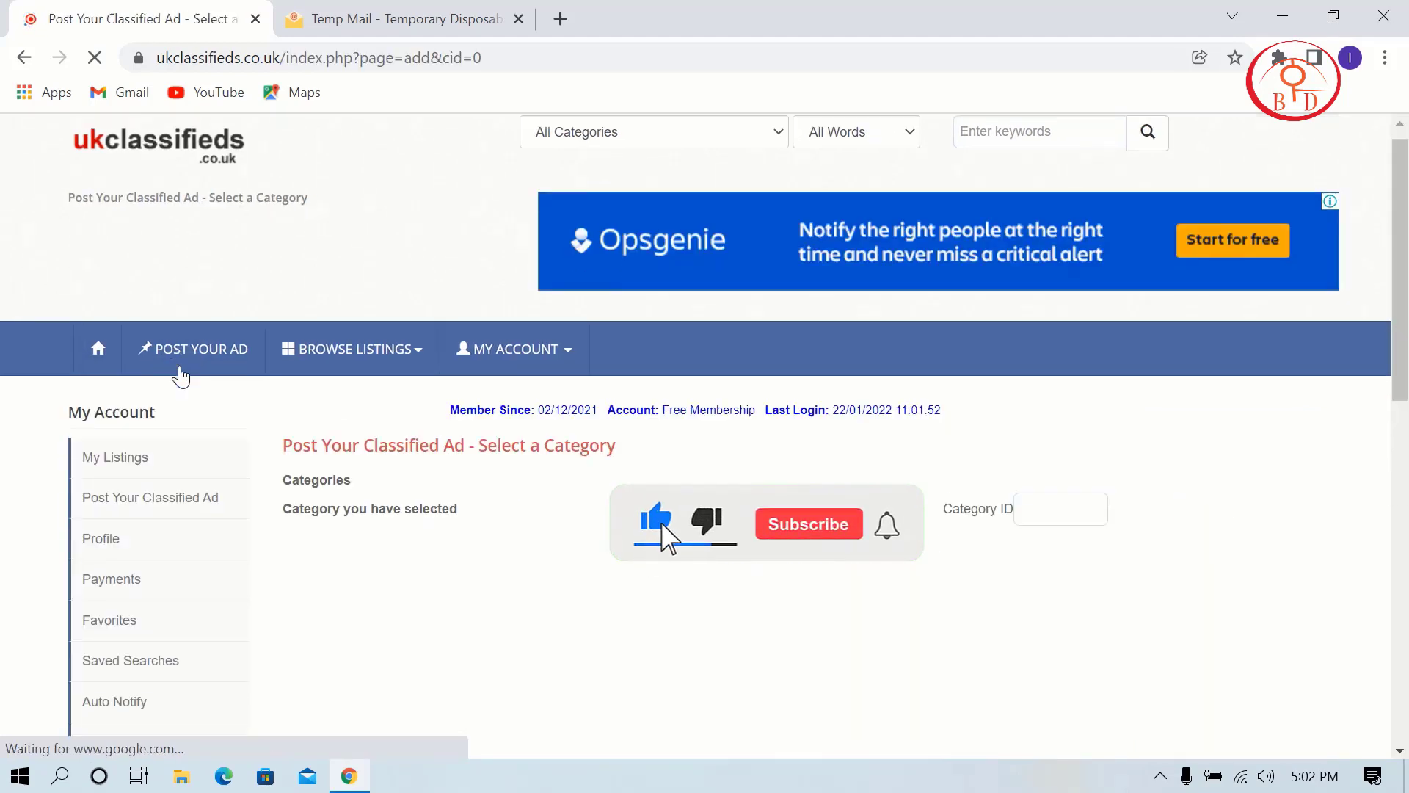
pyautogui.scroll(-3, 139, 330)
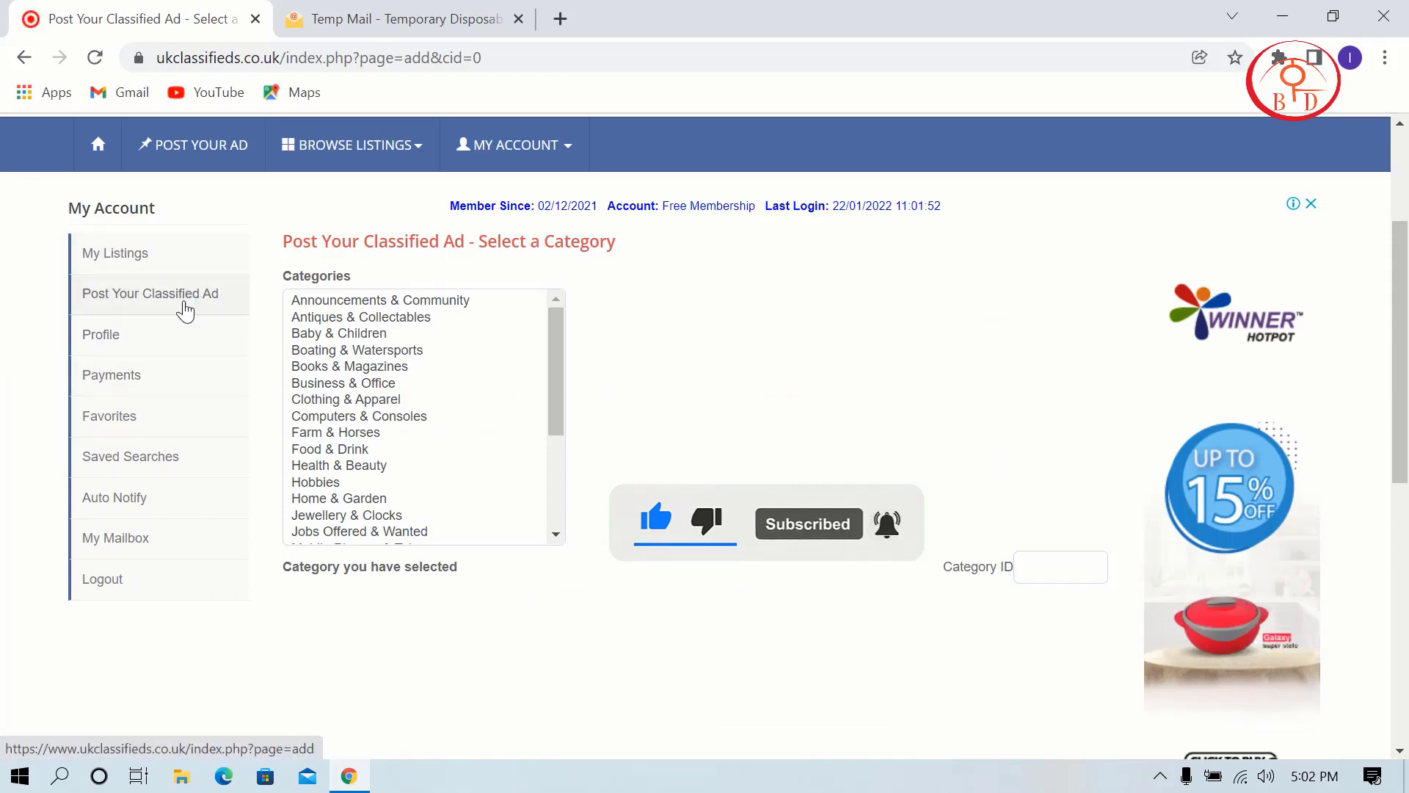
pyautogui.click(218, 294)
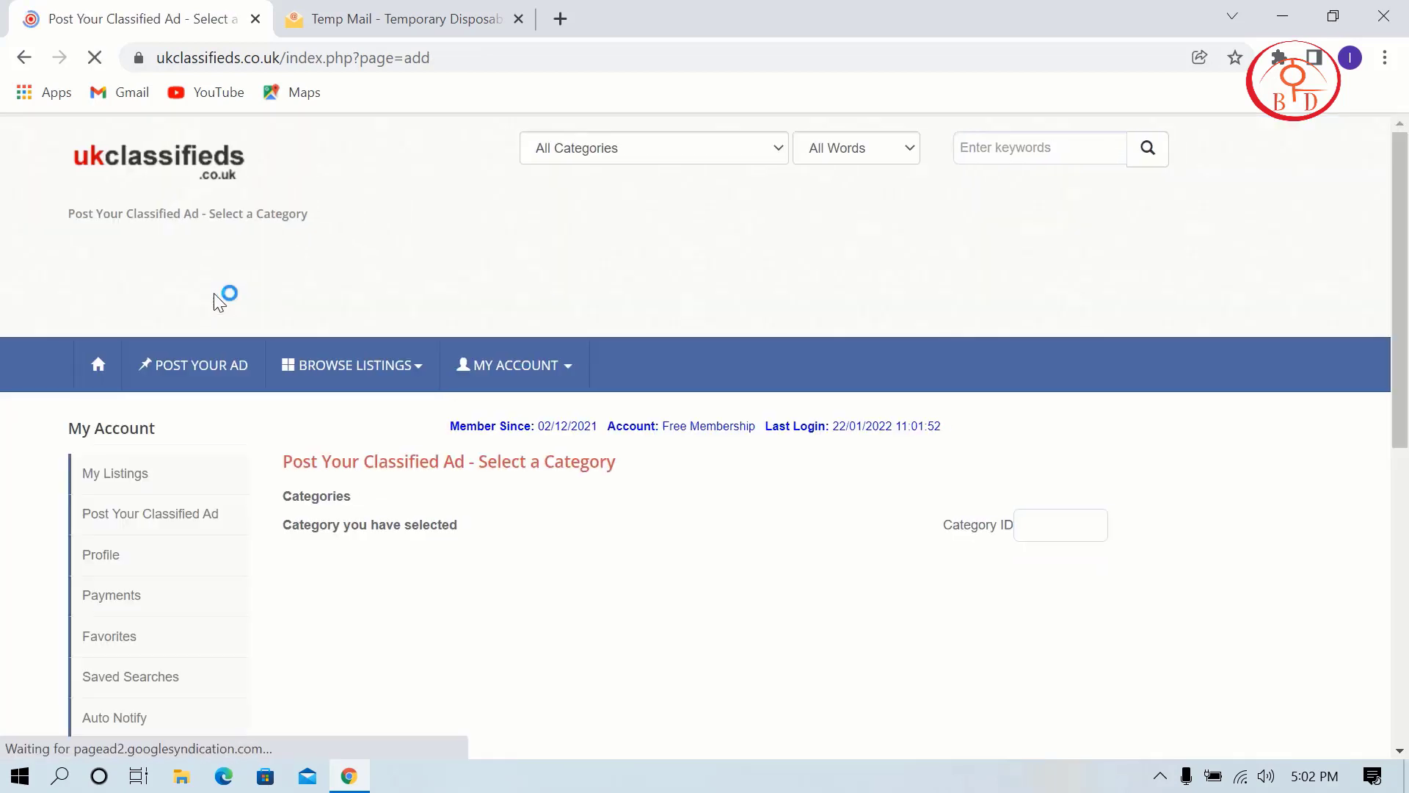
pyautogui.scroll(-4, 220, 301)
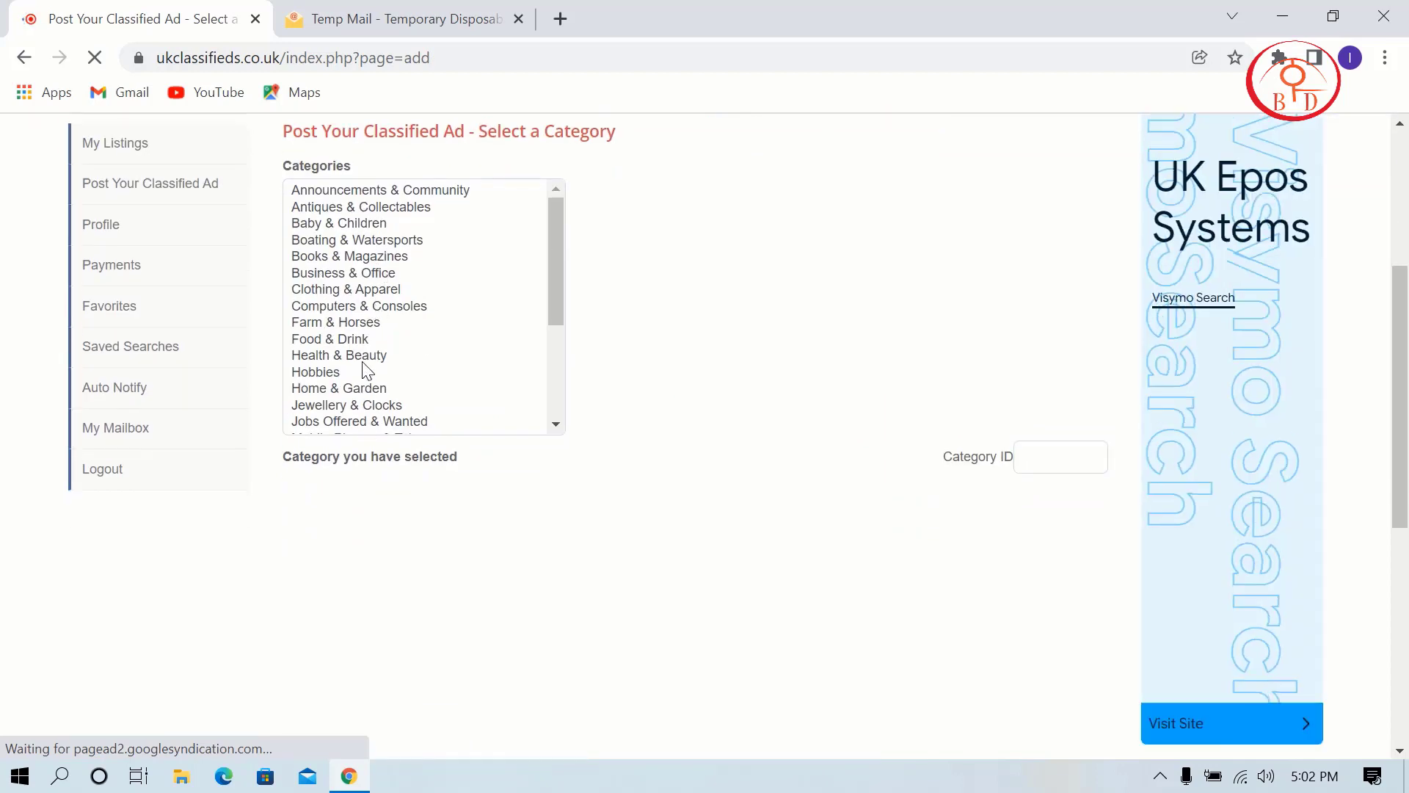
pyautogui.click(359, 357)
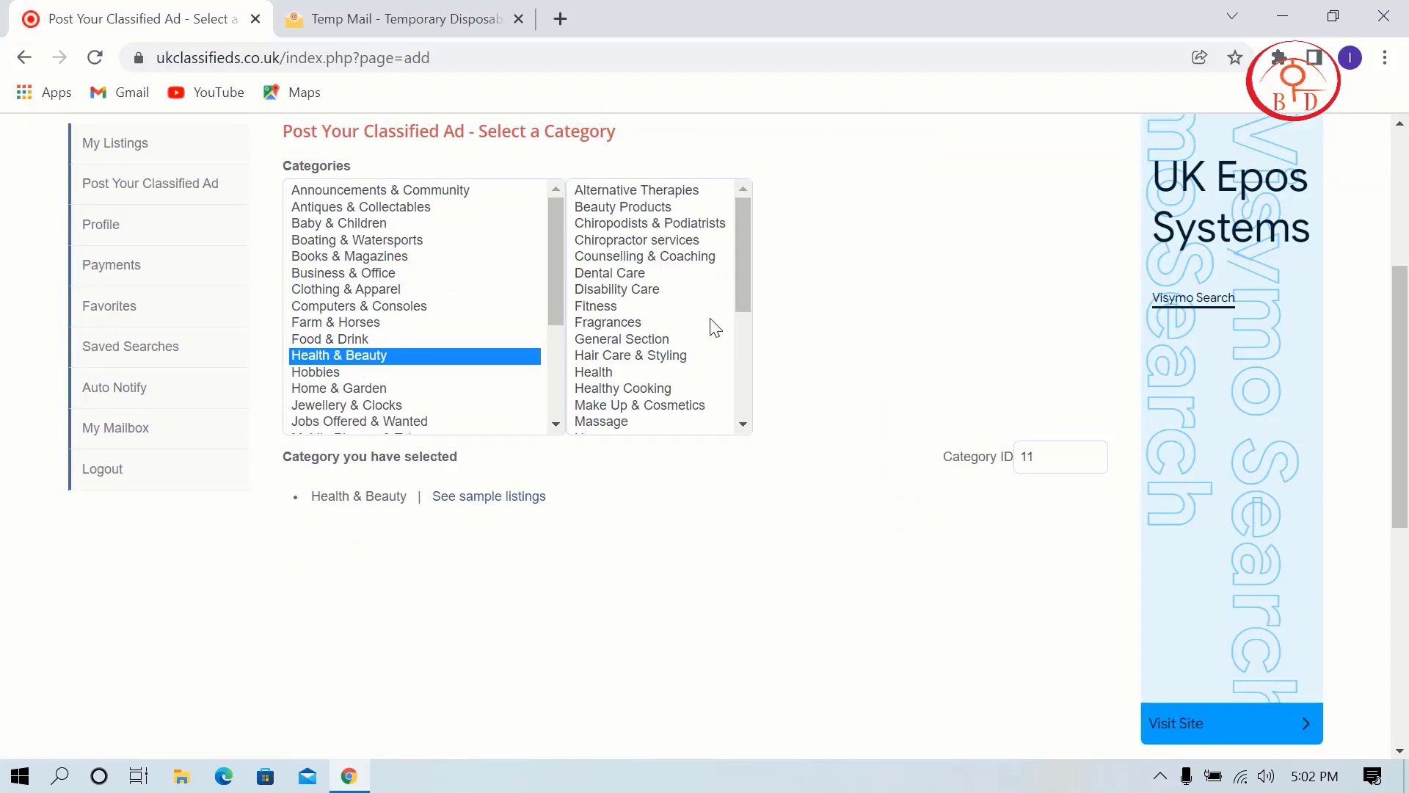
pyautogui.click(607, 372)
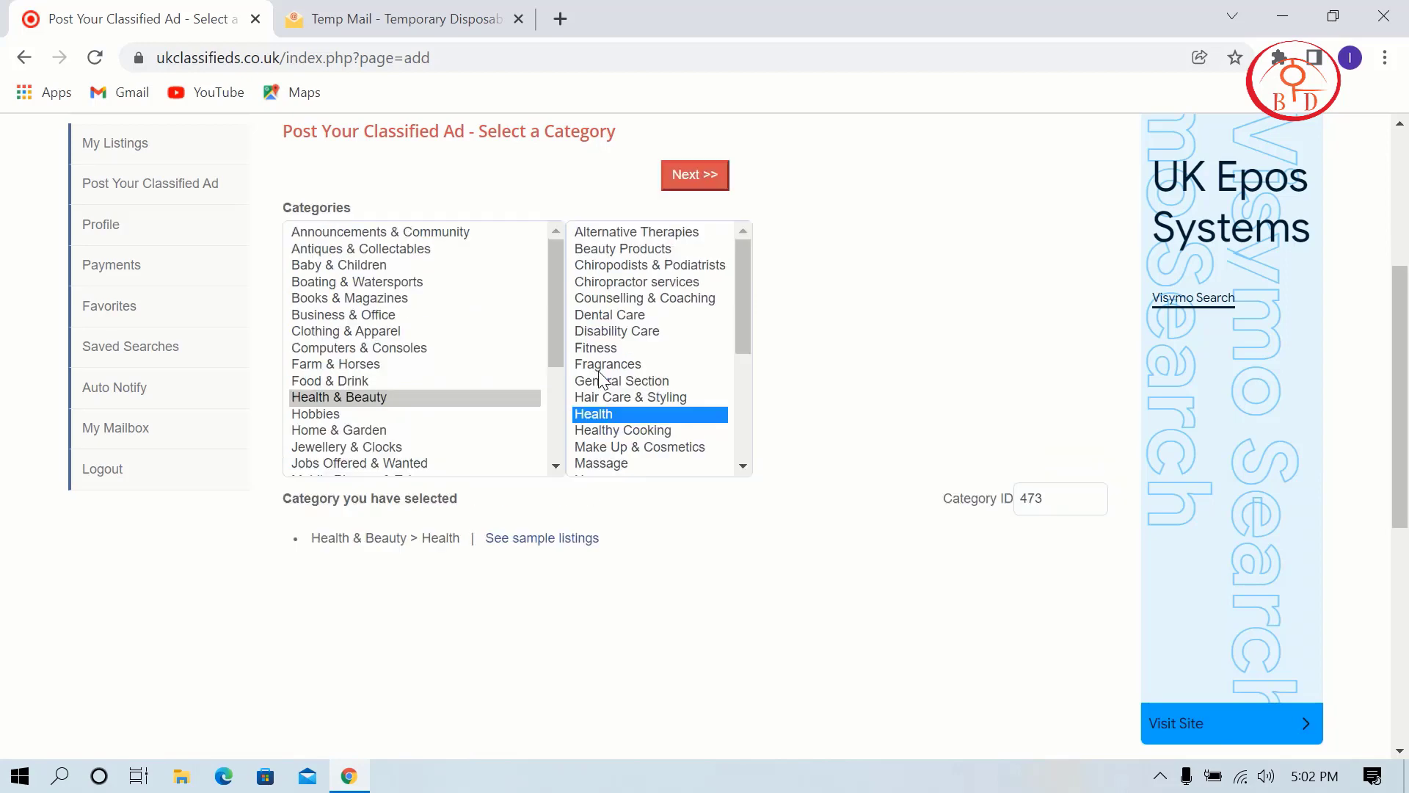
pyautogui.click(702, 180)
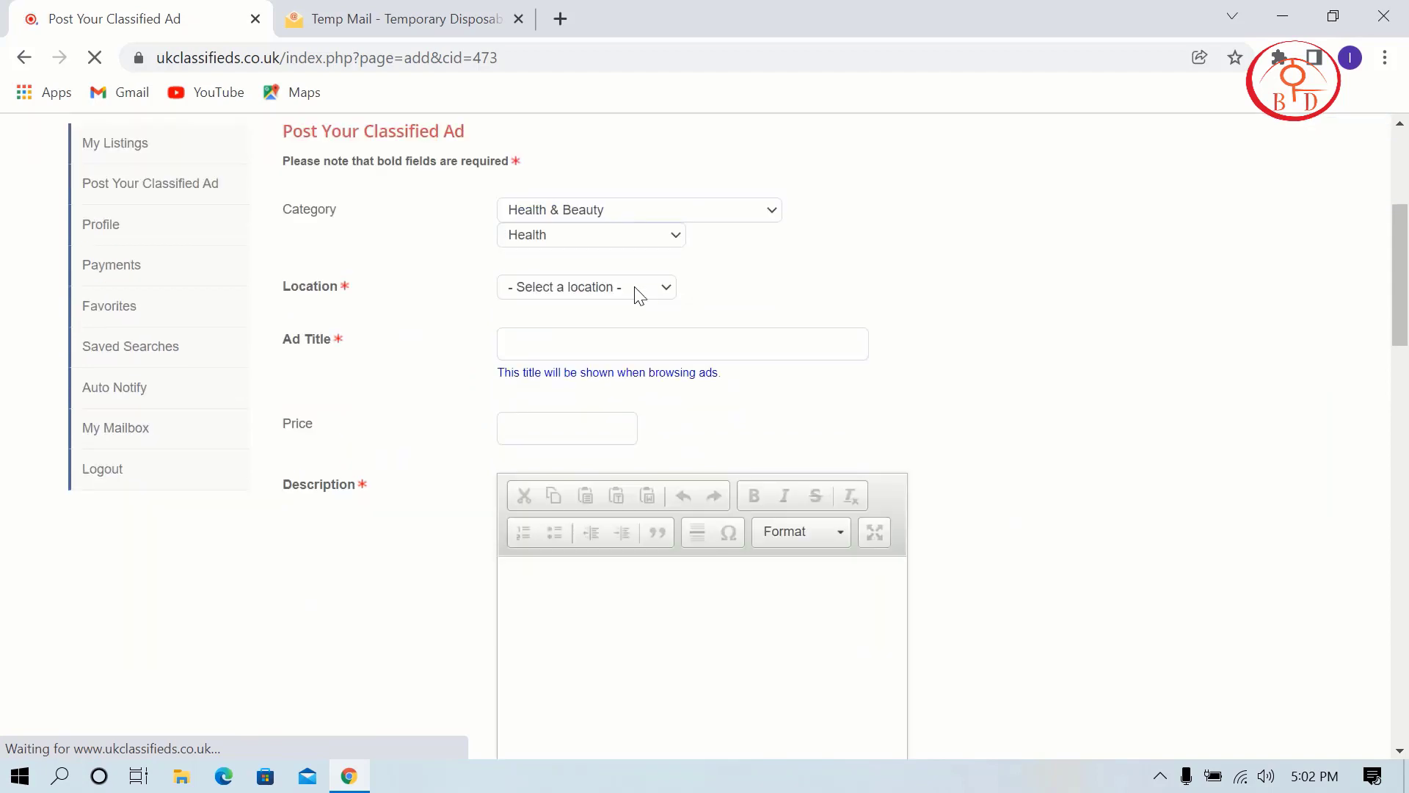
# Choose Europe as region, United Kingdom as country and Blackpool as the town.
pyautogui.click(635, 290)
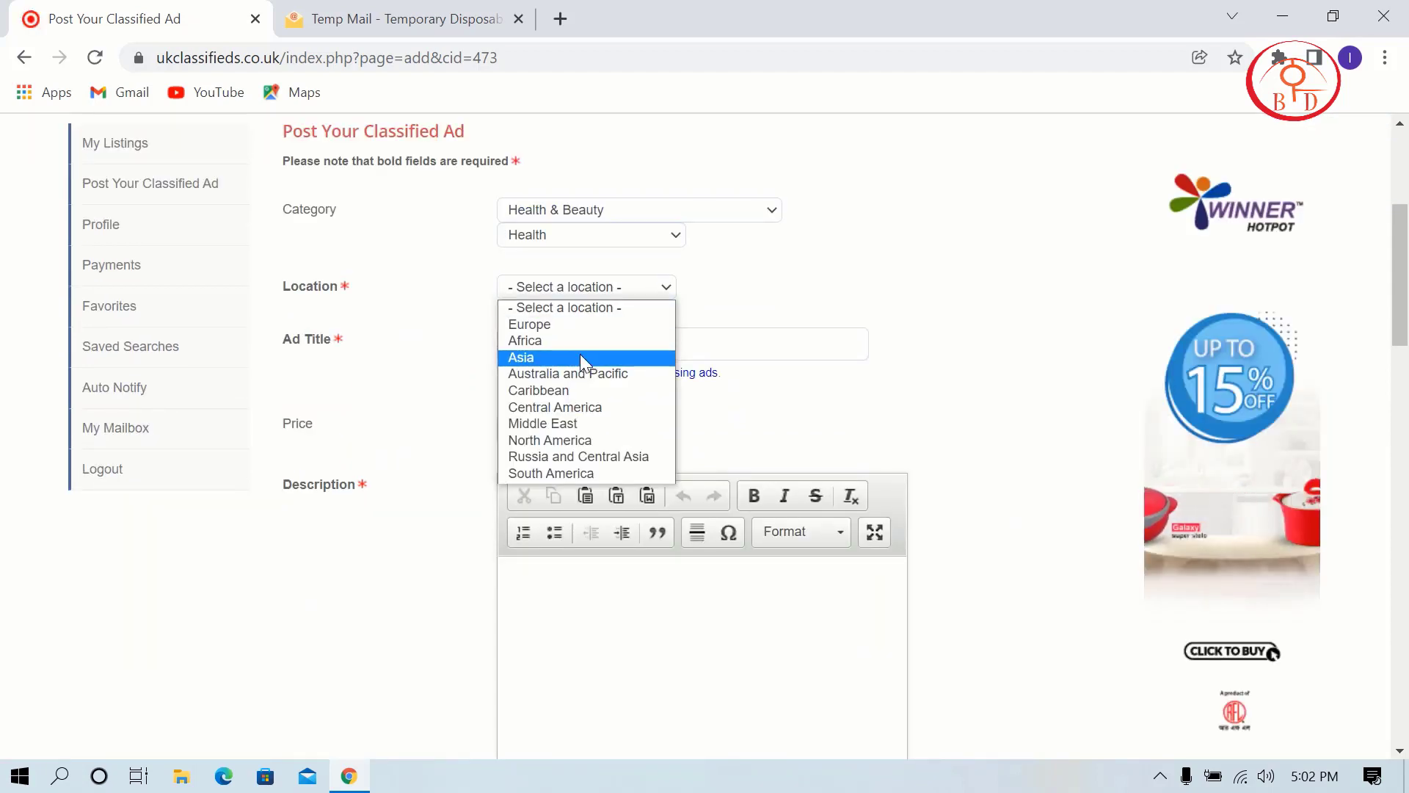
pyautogui.click(538, 324)
pyautogui.click(591, 311)
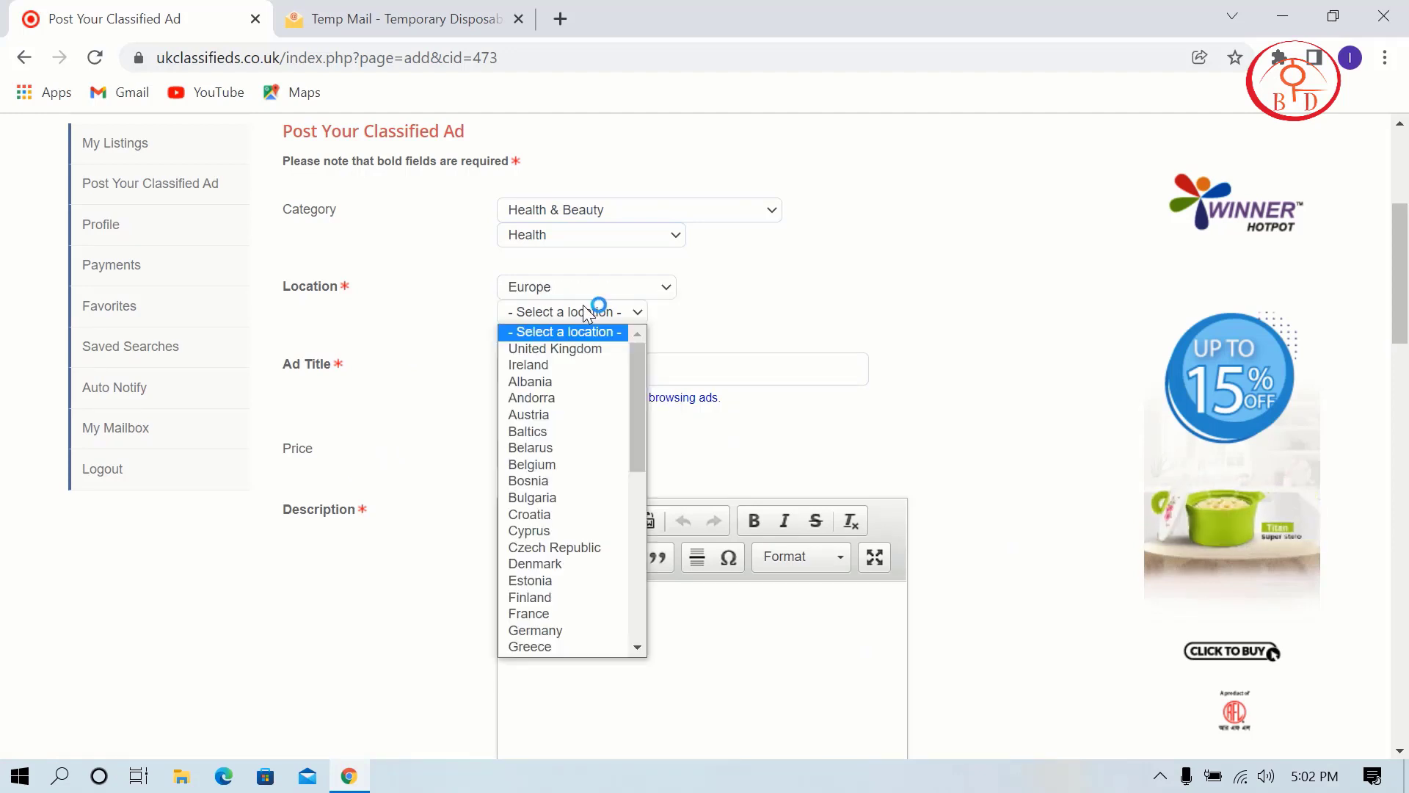
pyautogui.click(566, 348)
pyautogui.click(606, 338)
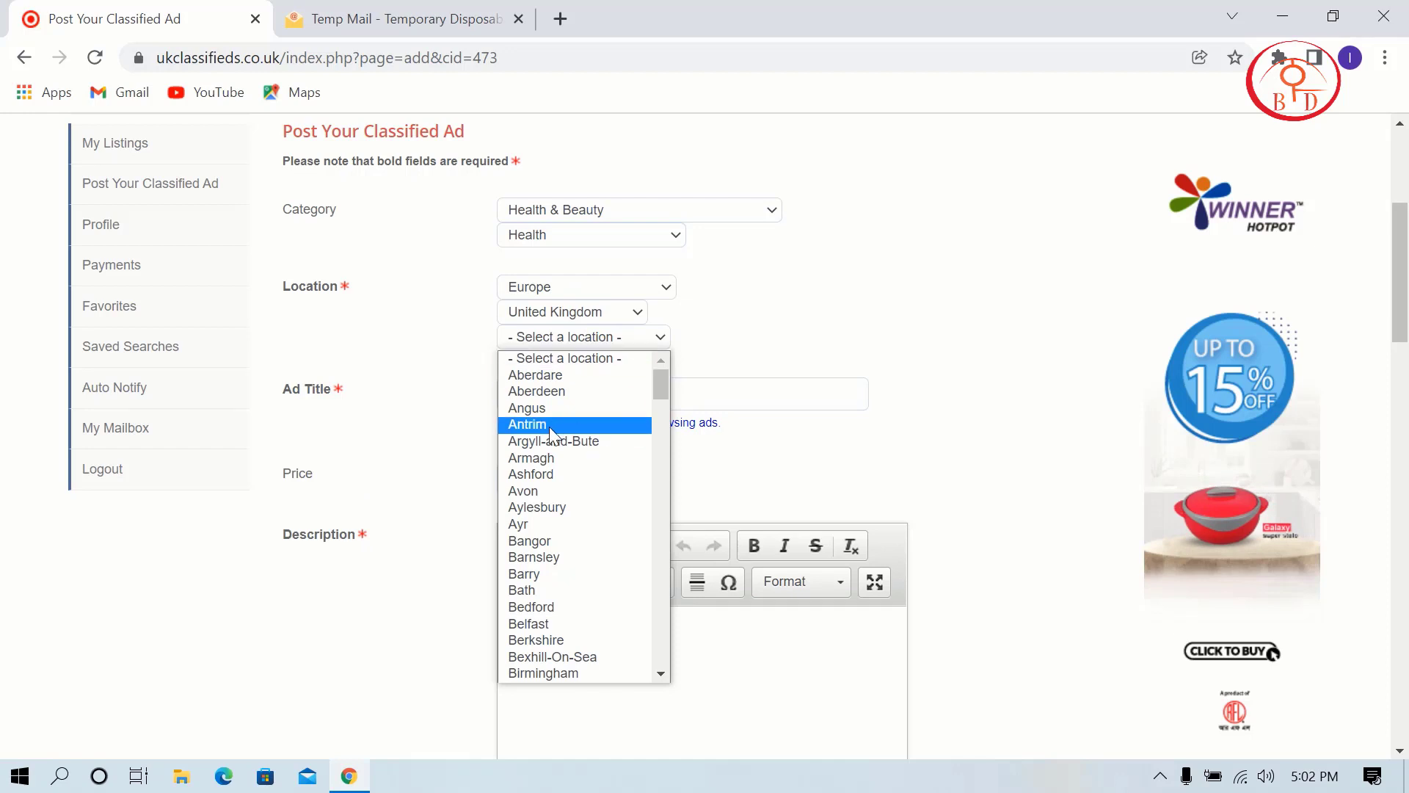
pyautogui.scroll(-3, 540, 569)
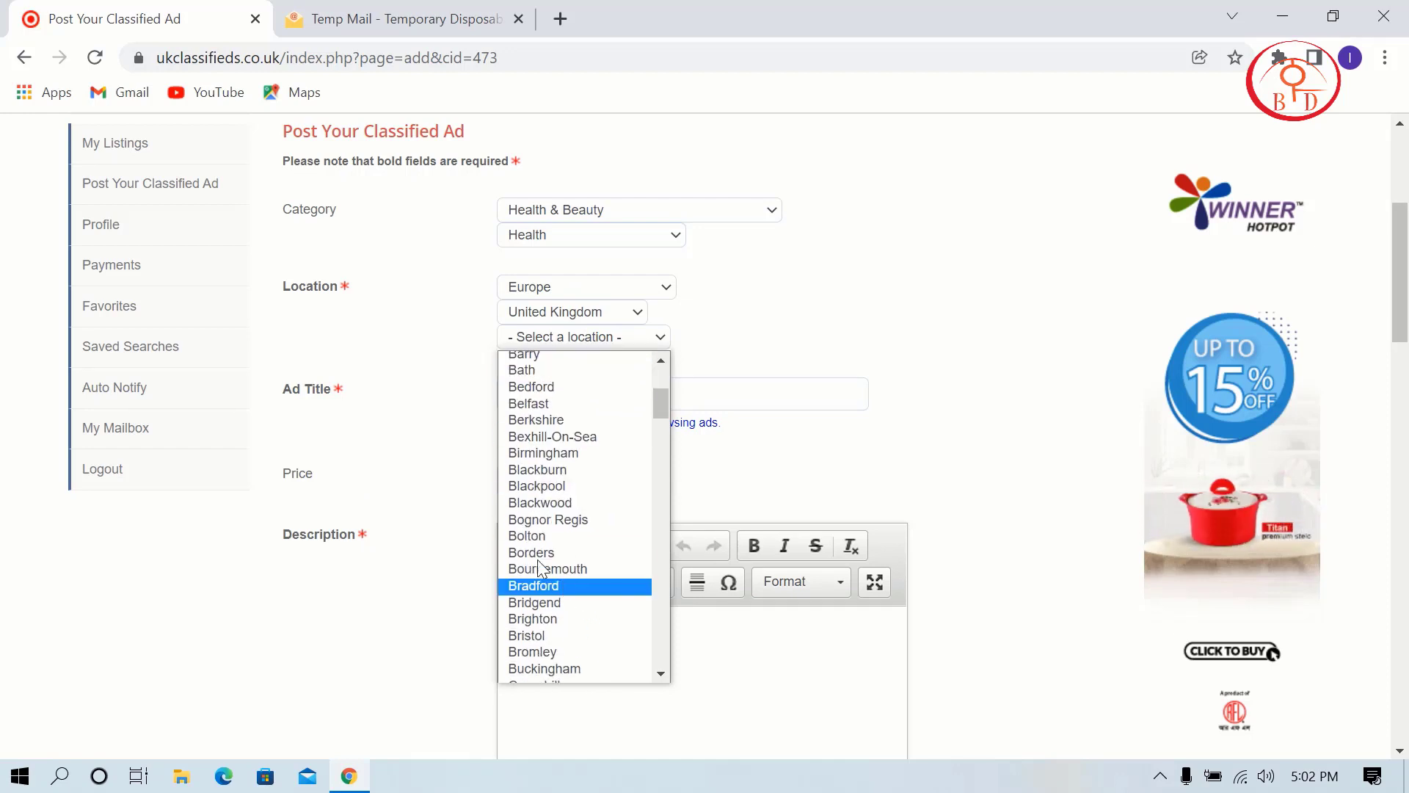
pyautogui.click(536, 486)
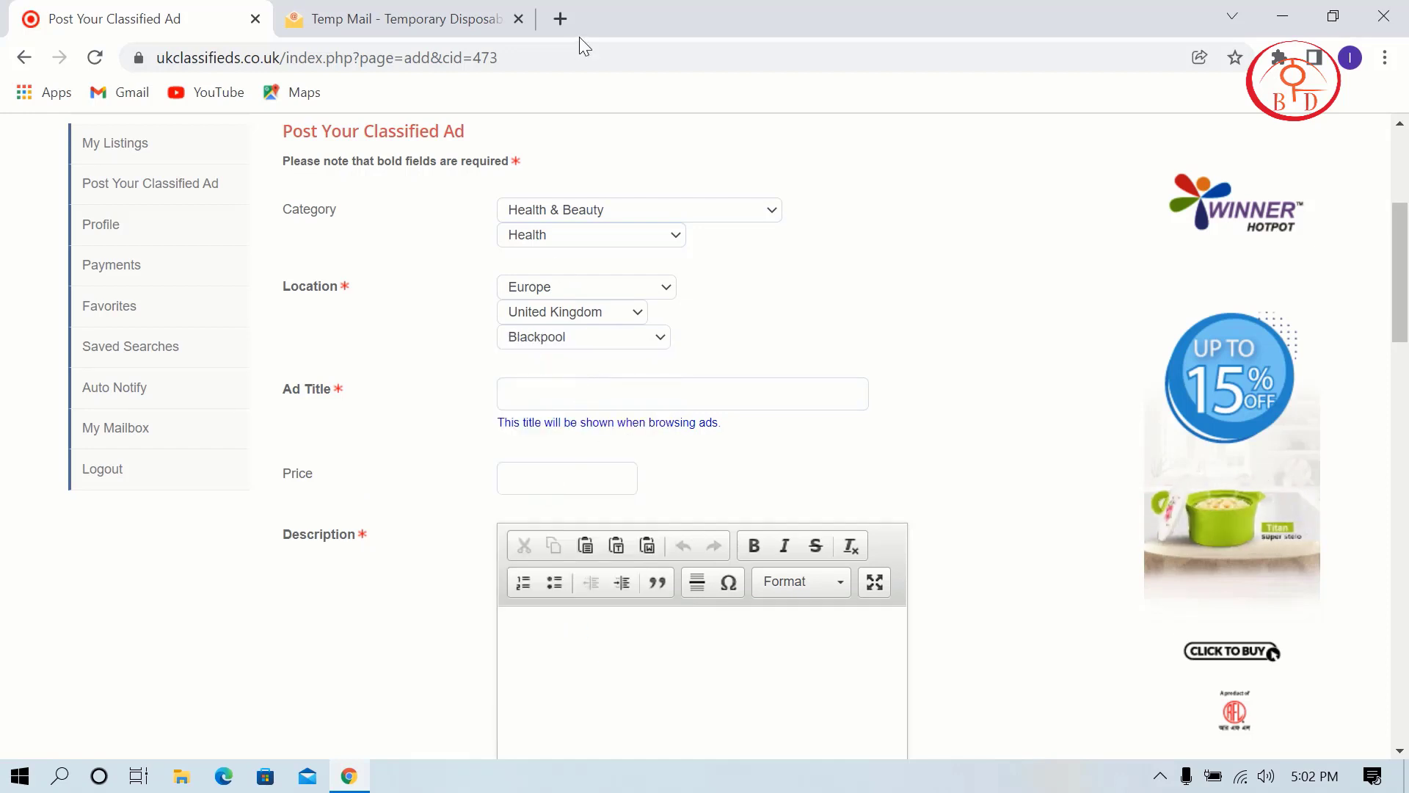
# Open cpafull.com in a new tab and log in to reach the offers list.
pyautogui.click(560, 19)
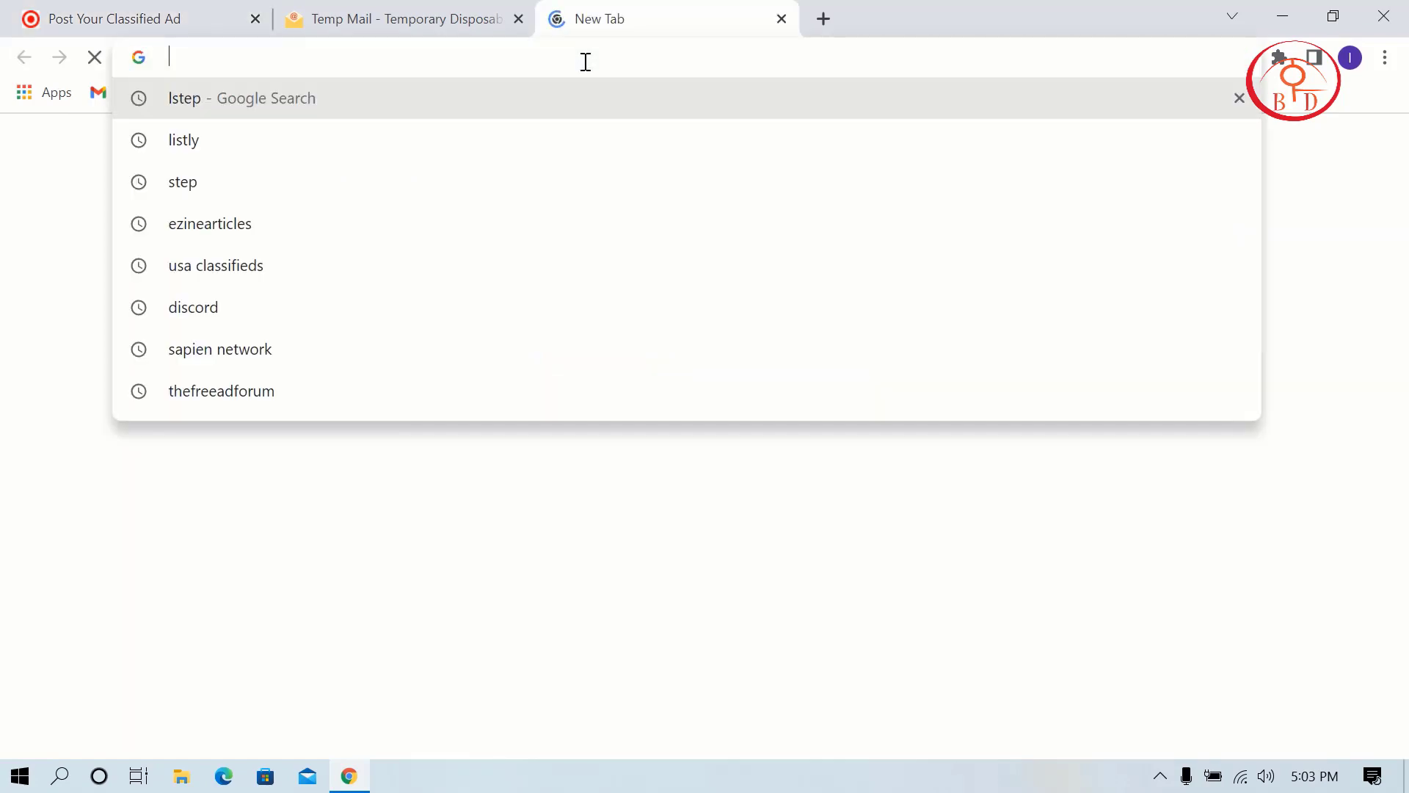
pyautogui.write('c')
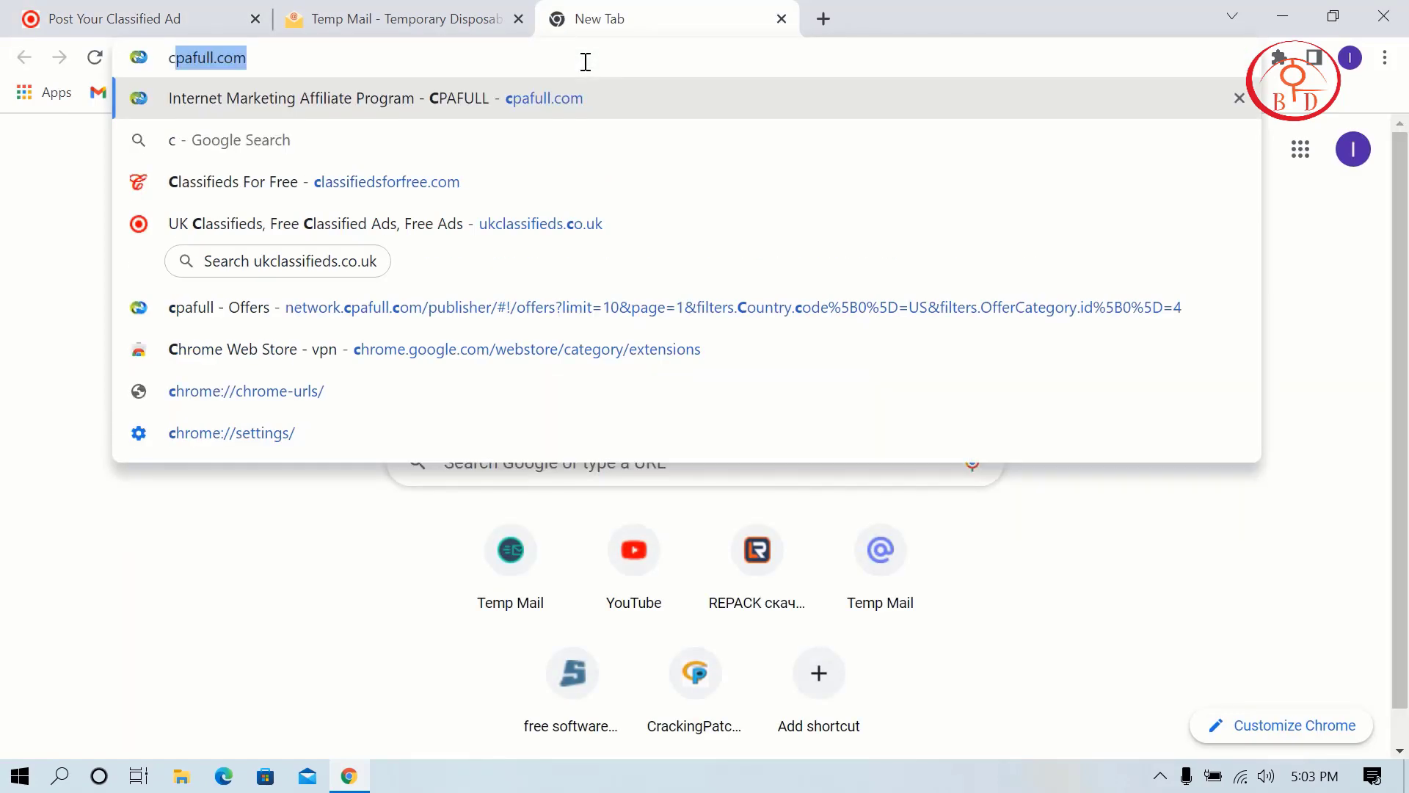
pyautogui.press('Return')
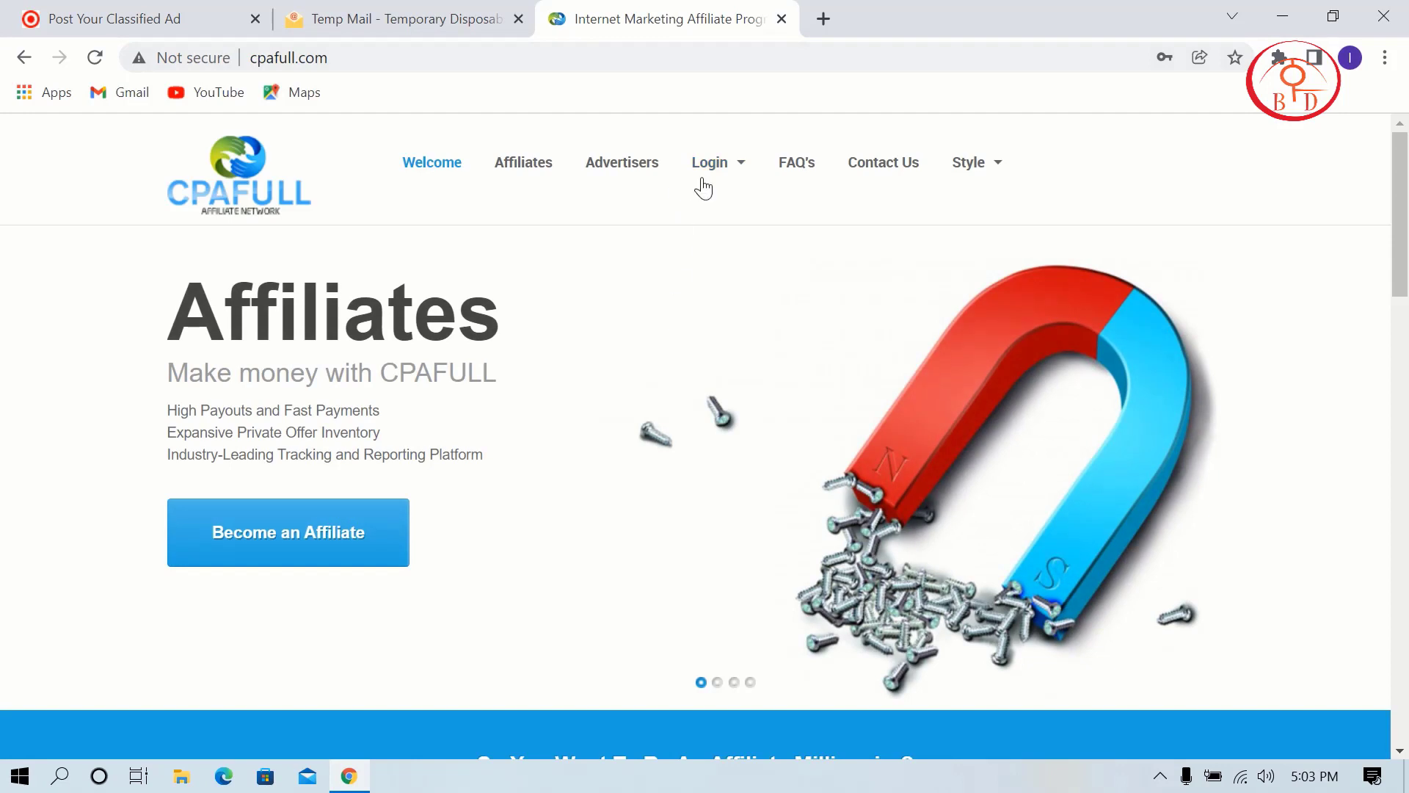
pyautogui.click(720, 174)
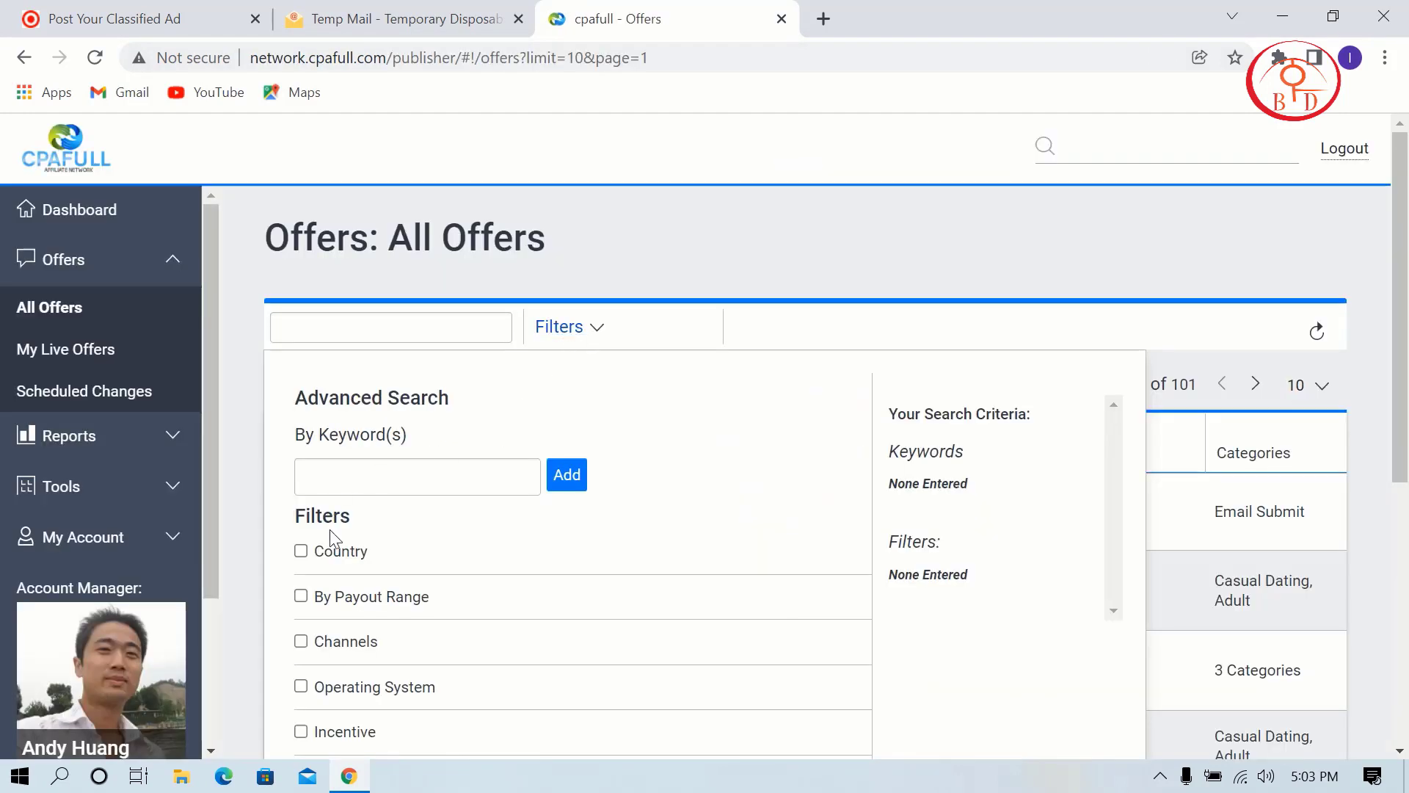
# Filter the offers by country, adding United Kingdom and United States.
pyautogui.click(328, 558)
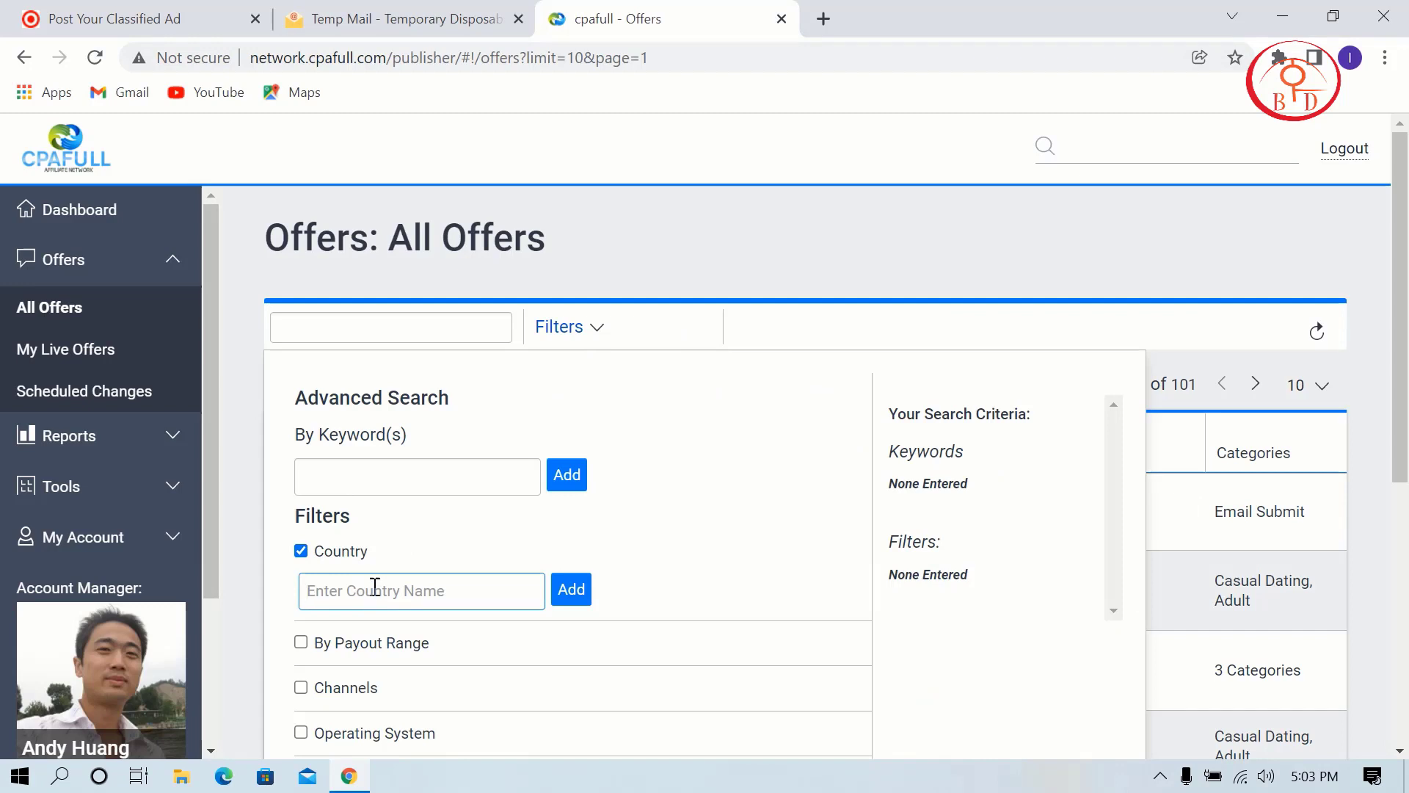
pyautogui.write('uni')
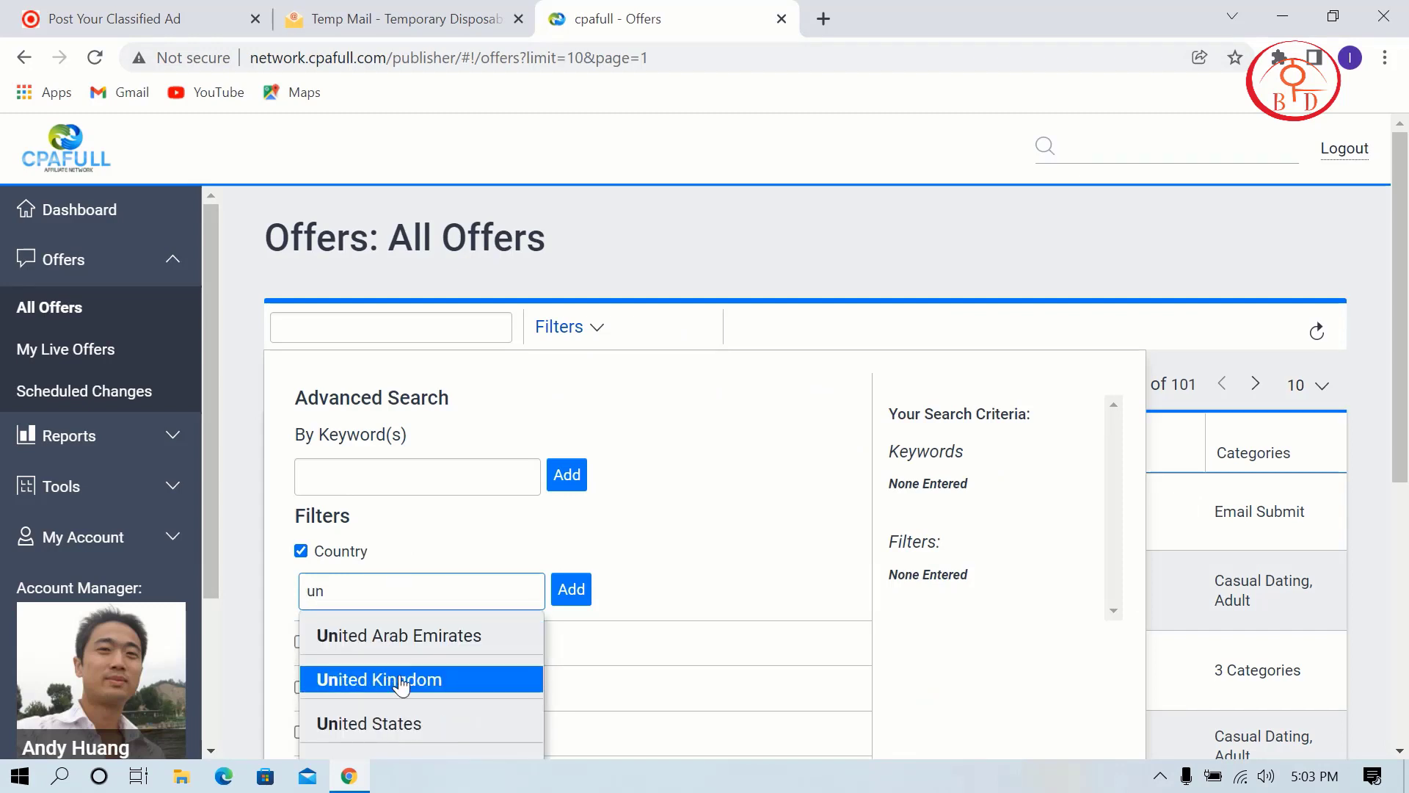
pyautogui.click(399, 676)
pyautogui.click(570, 589)
pyautogui.click(365, 605)
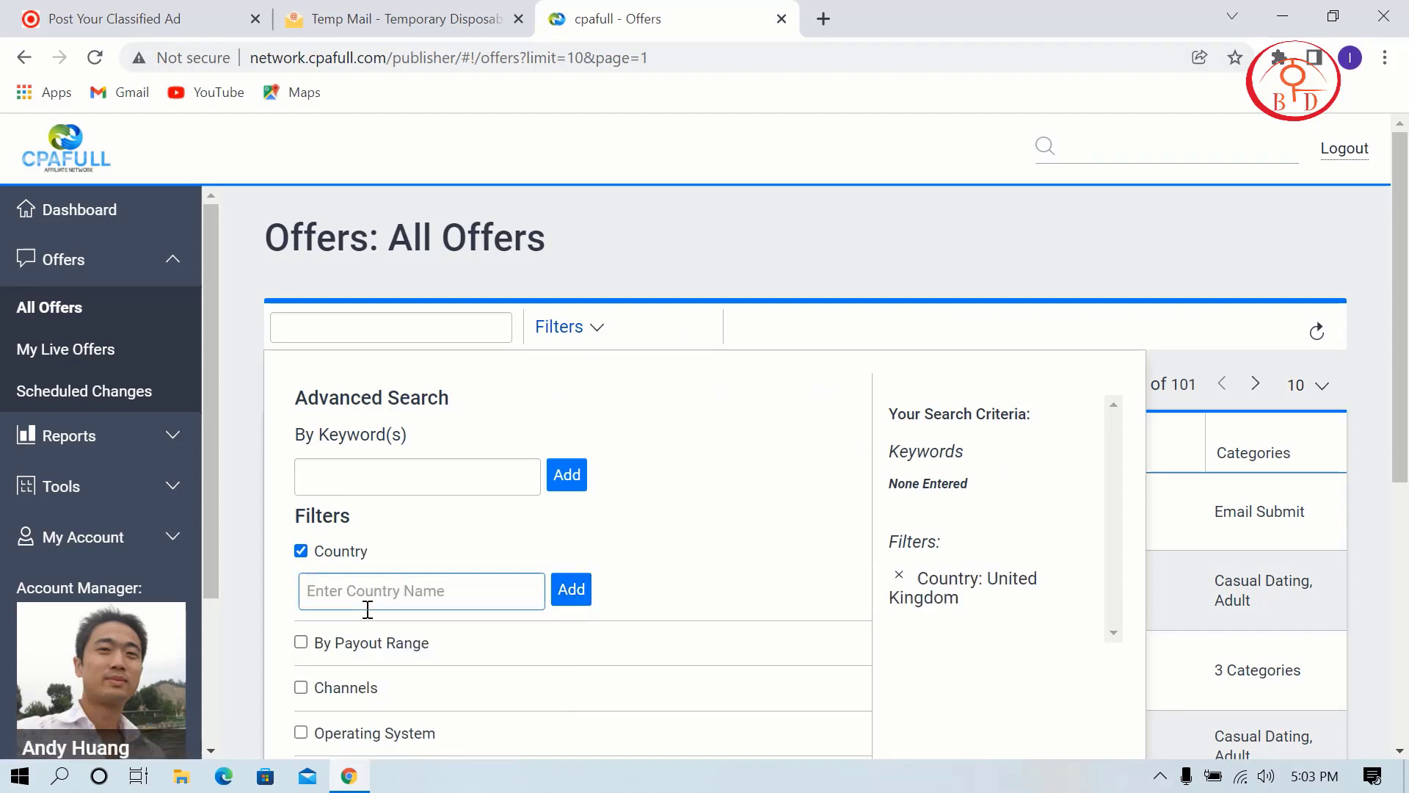
pyautogui.write('un')
pyautogui.click(418, 725)
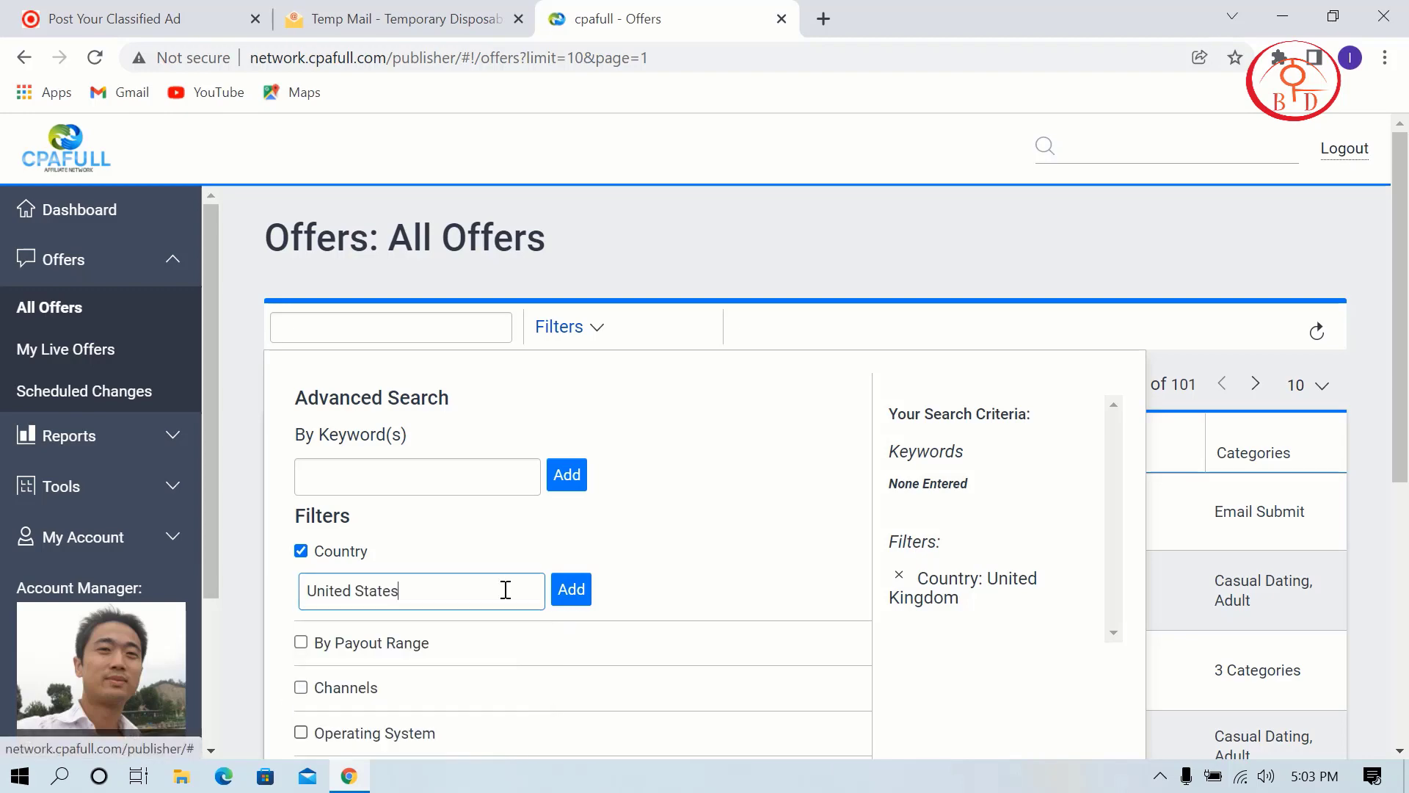
pyautogui.click(571, 591)
# Add the Health and Beauty category filter and apply the filters.
pyautogui.scroll(-4, 571, 592)
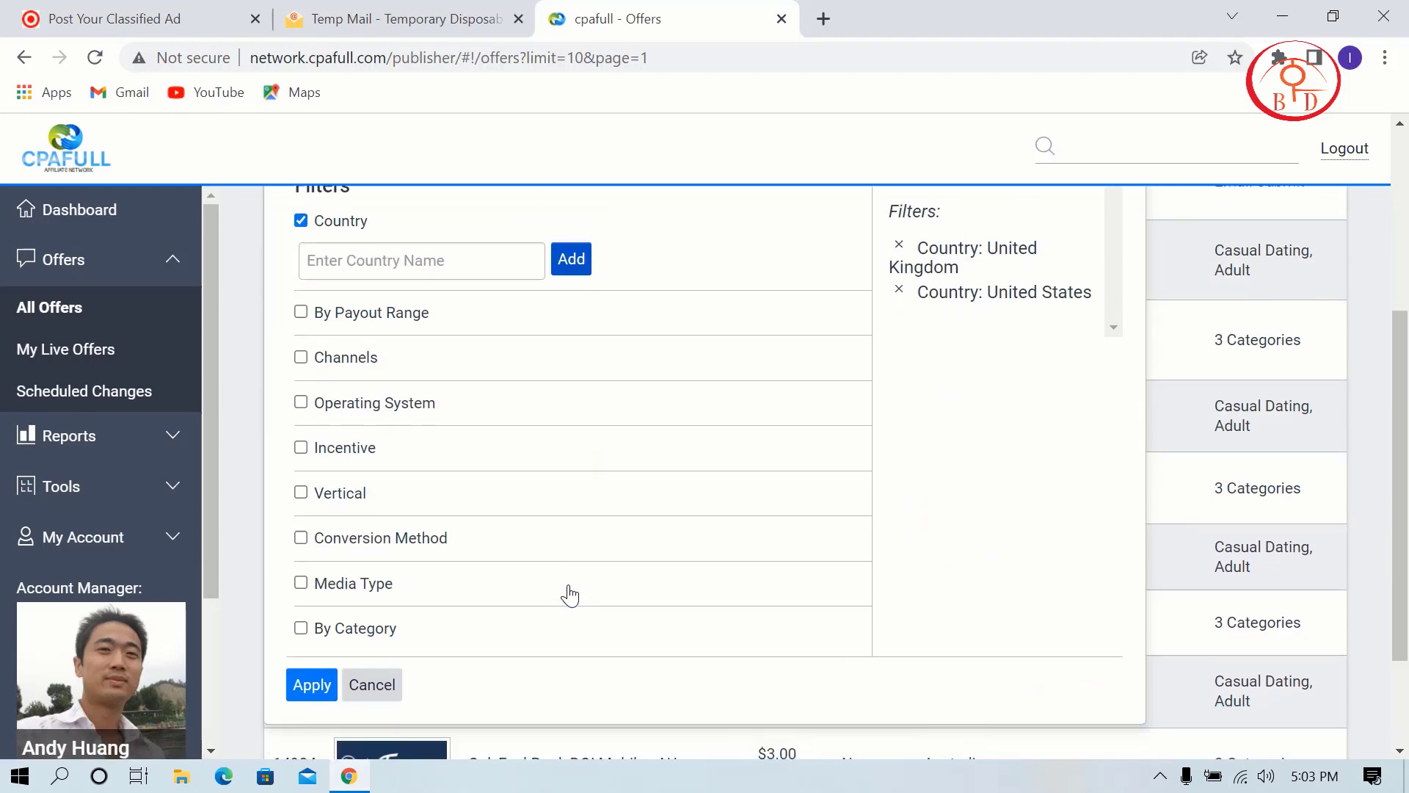
pyautogui.click(371, 644)
pyautogui.click(392, 668)
pyautogui.scroll(-3, 438, 554)
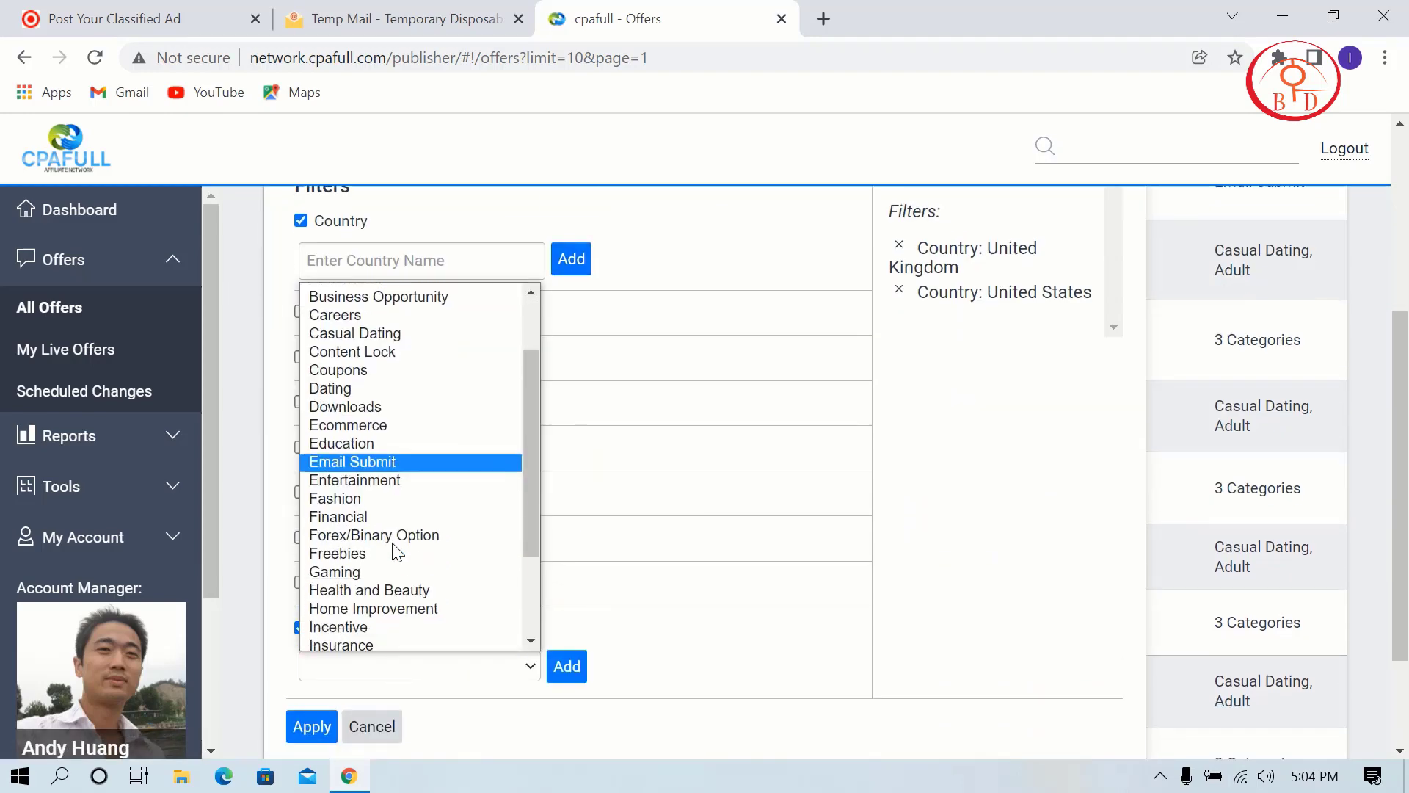
pyautogui.click(412, 457)
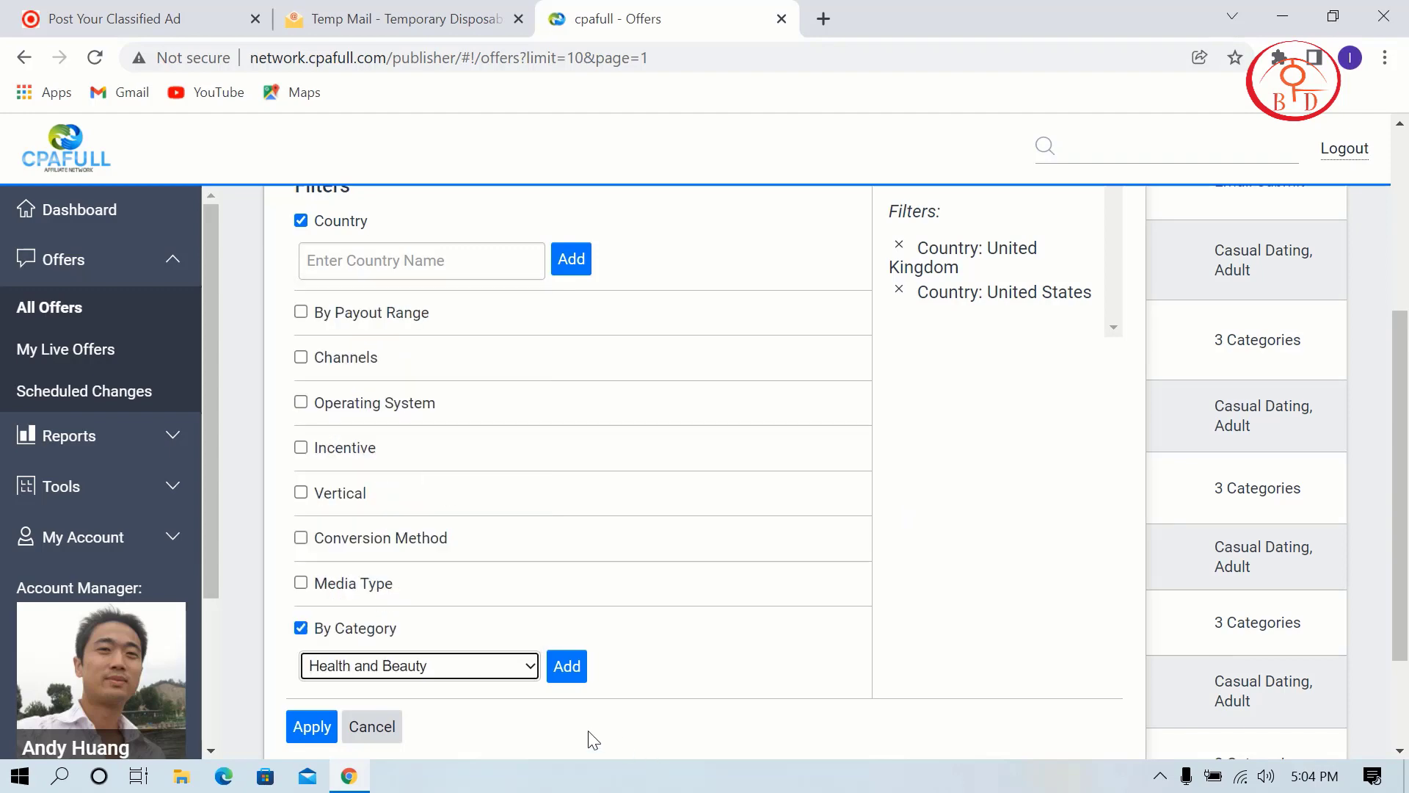
pyautogui.click(567, 666)
pyautogui.click(310, 727)
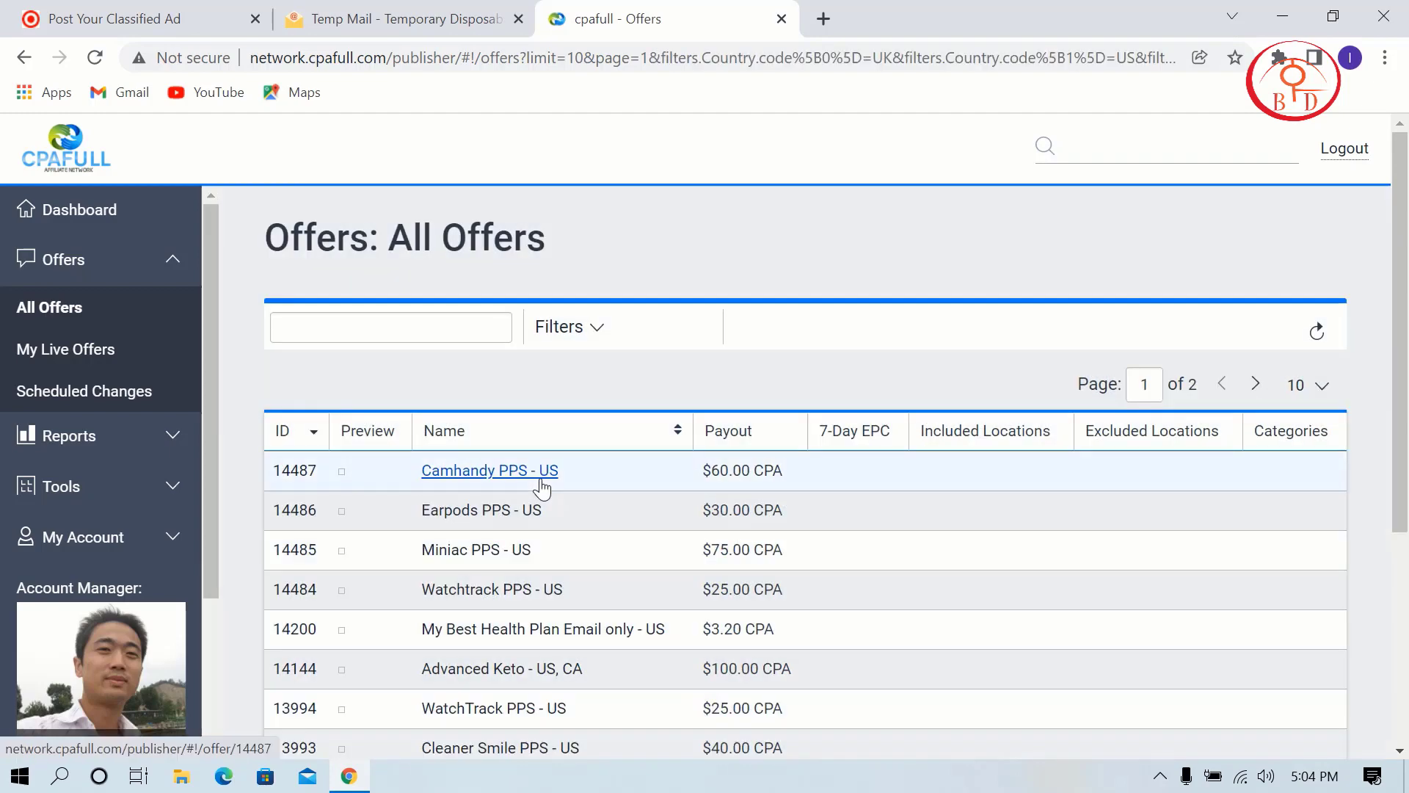
# Open the Watchtrack PPS - US offer (ID 14484, $25.00 CPA) from the results.
pyautogui.scroll(-5, 540, 484)
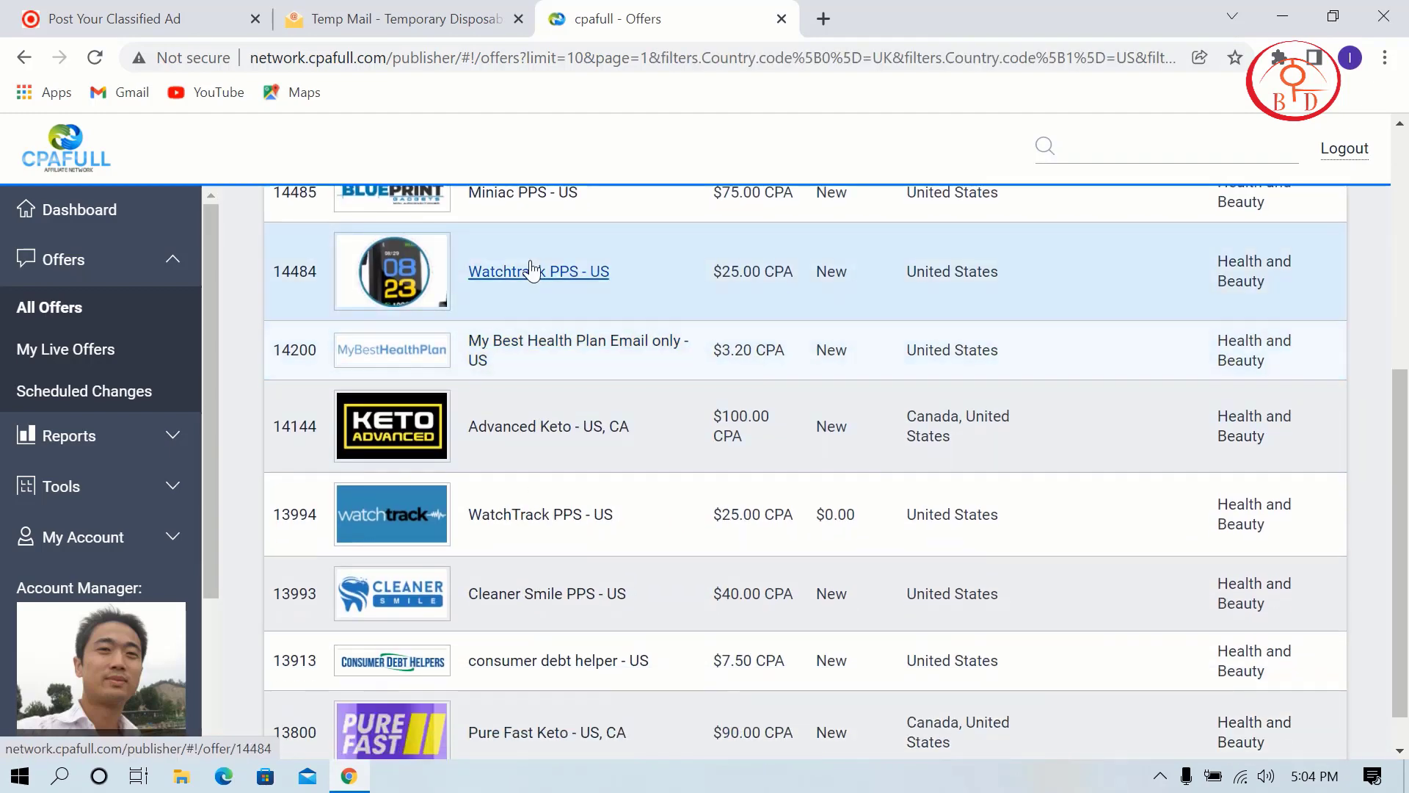
pyautogui.click(532, 273)
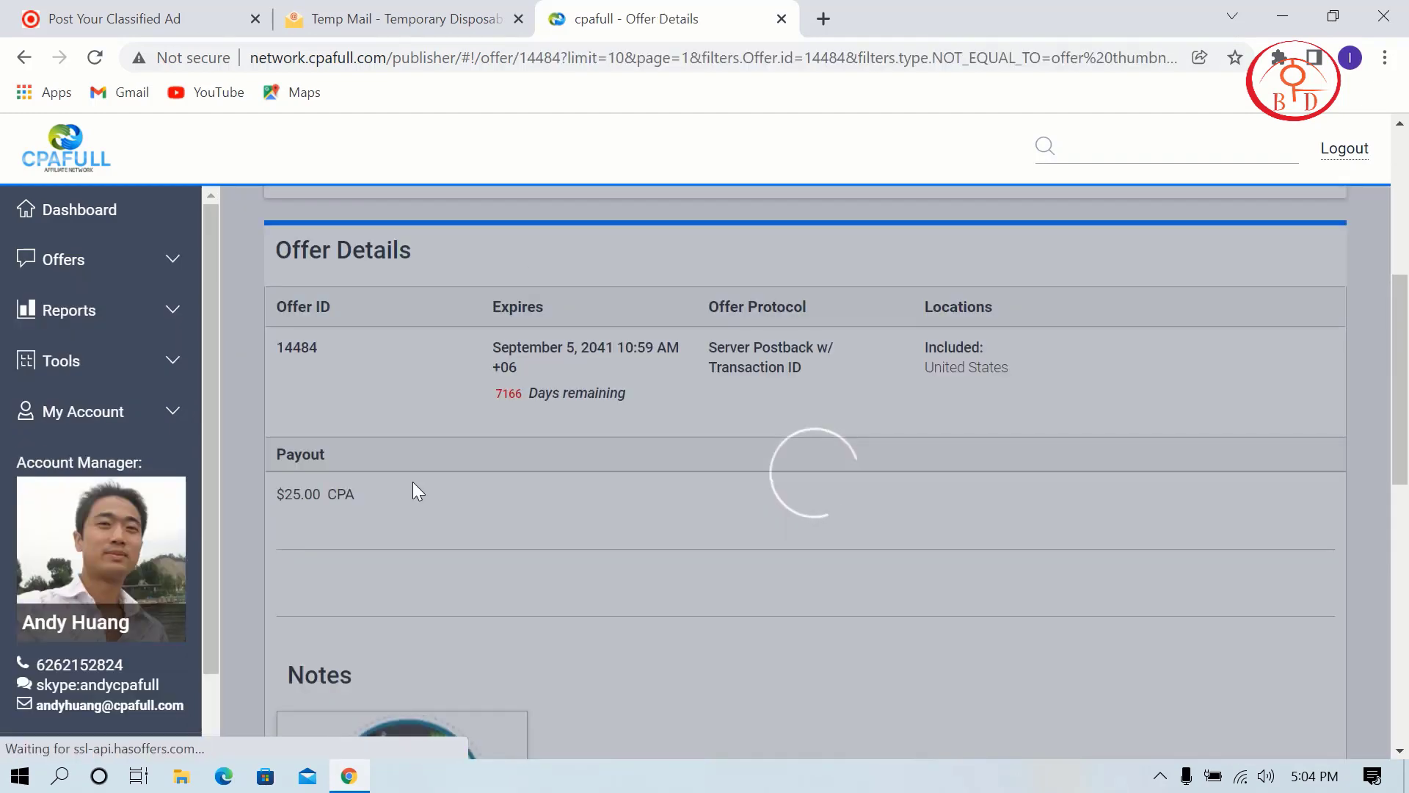
pyautogui.scroll(-5, 416, 485)
pyautogui.scroll(-2, 415, 485)
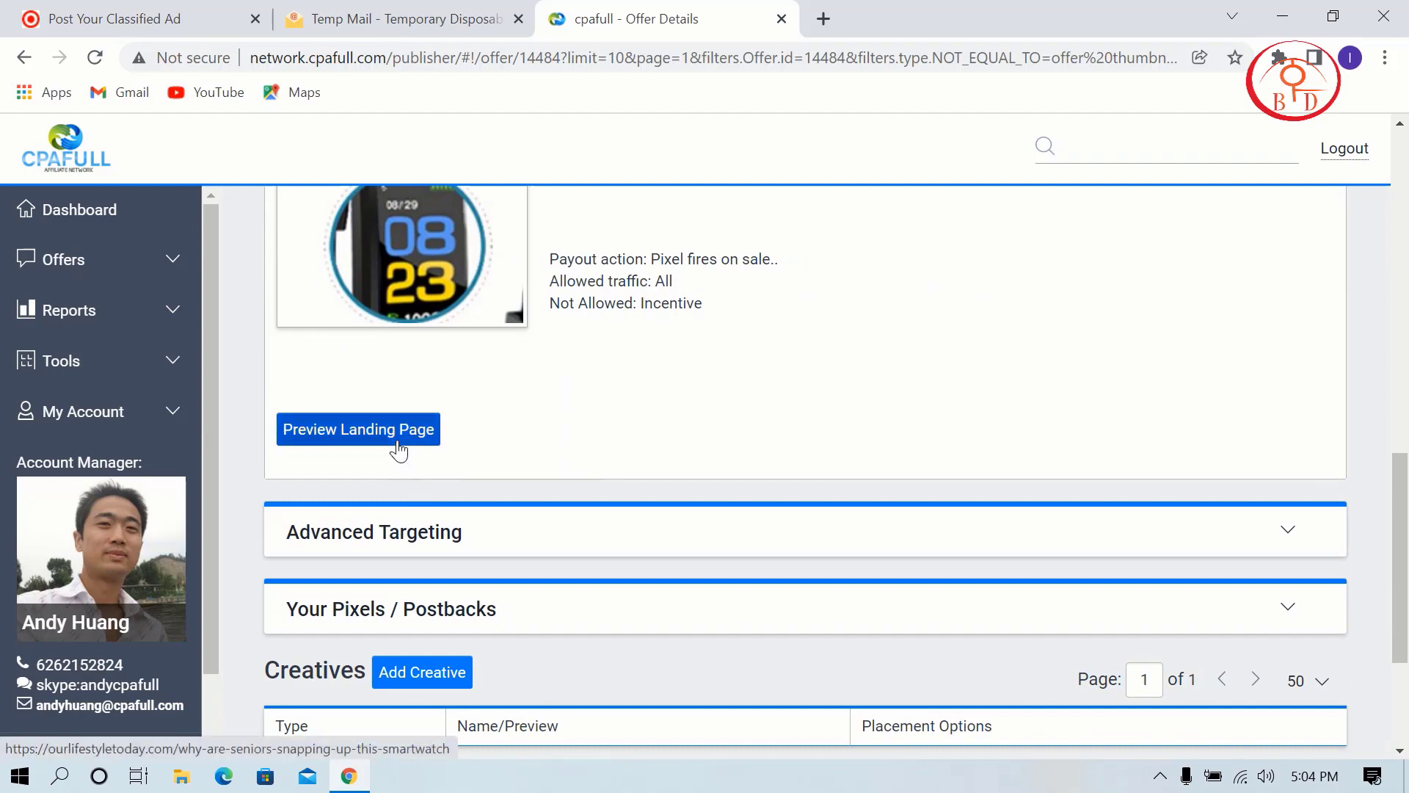
# Preview the offer's ourlifestyletoday.com landing page in a new tab.
pyautogui.click(399, 449)
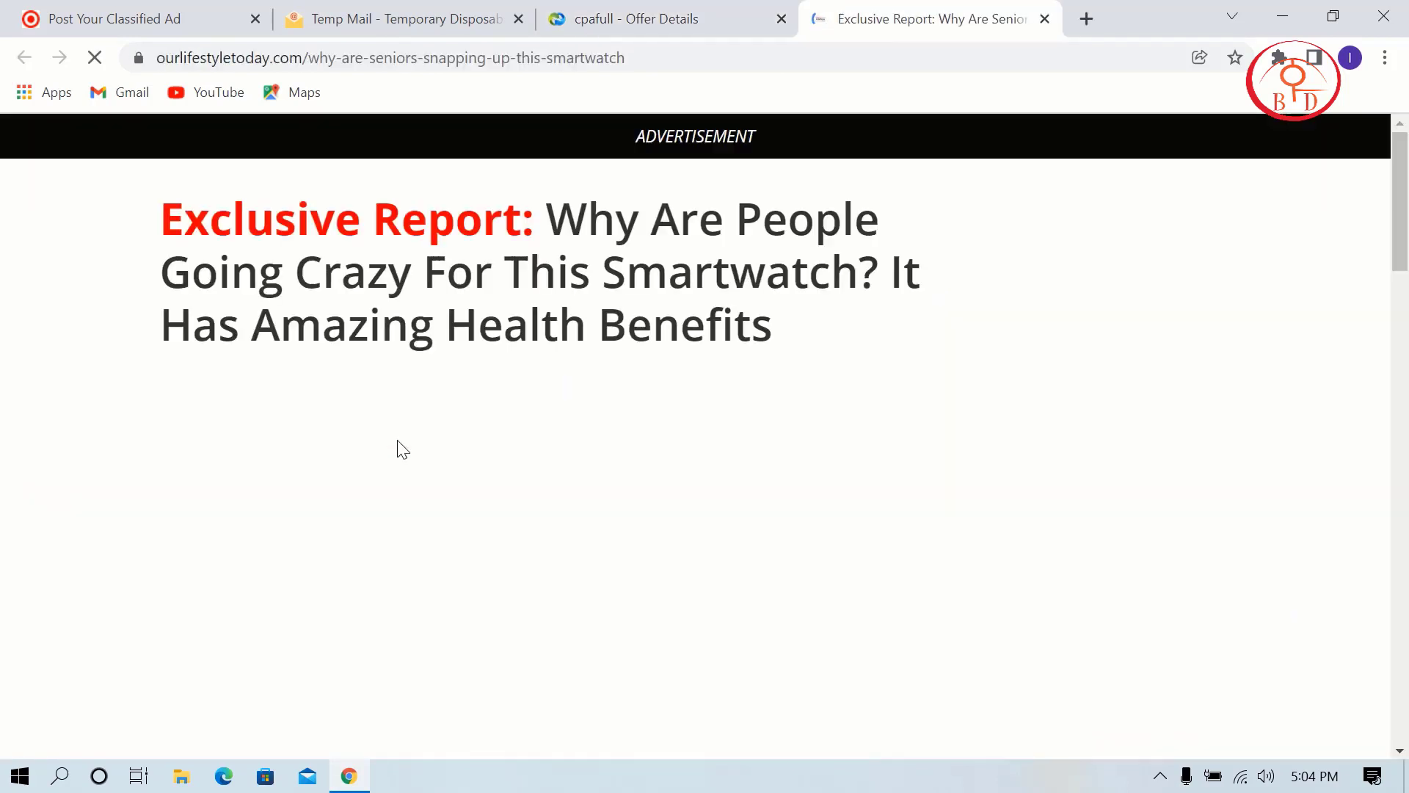
pyautogui.scroll(-2, 403, 449)
pyautogui.scroll(2, 866, 426)
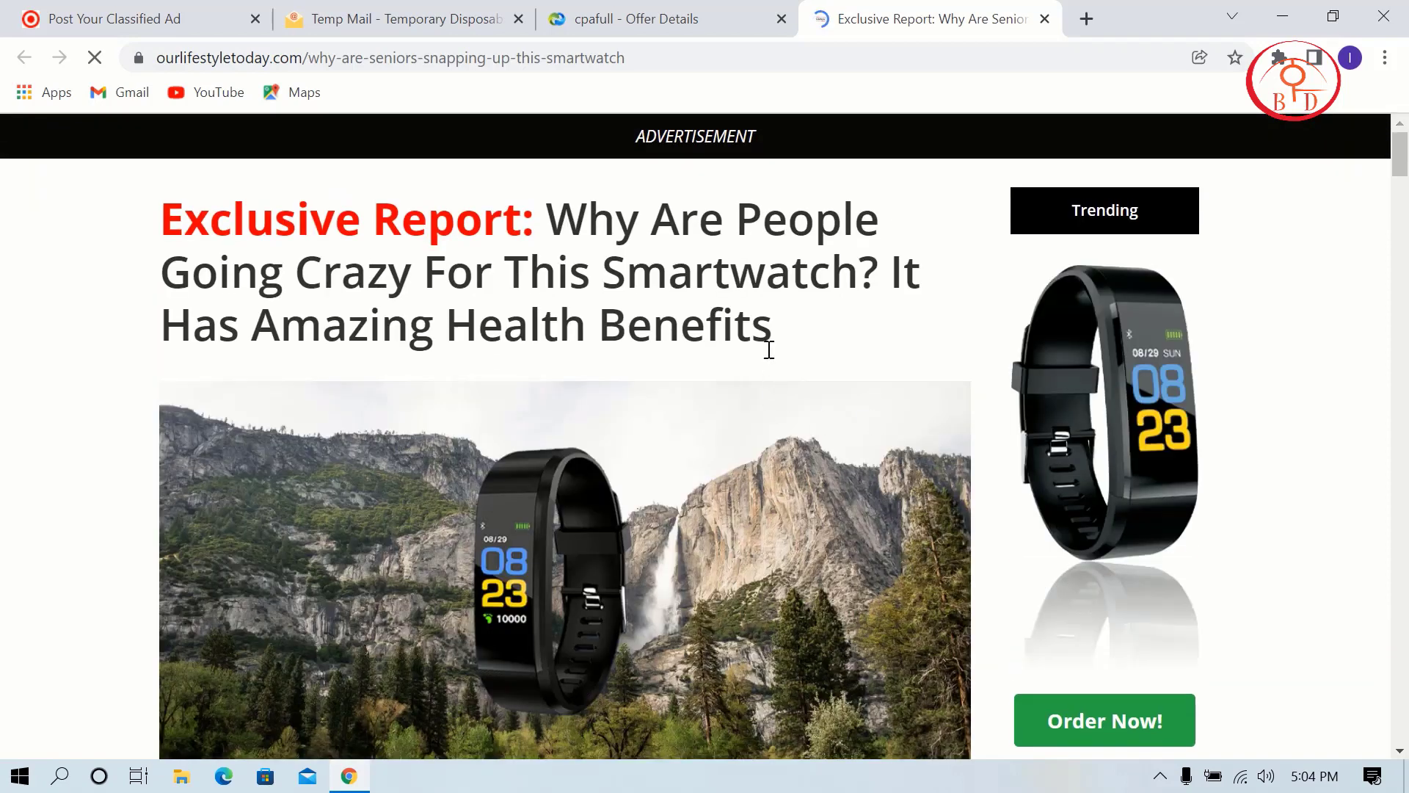
# Copy the headline phrase 'Amazing Health Benefits' and return to the ad form.
pyautogui.moveTo(781, 334)
pyautogui.mouseDown()
pyautogui.moveTo(242, 349)
pyautogui.moveTo(244, 325)
pyautogui.mouseUp()
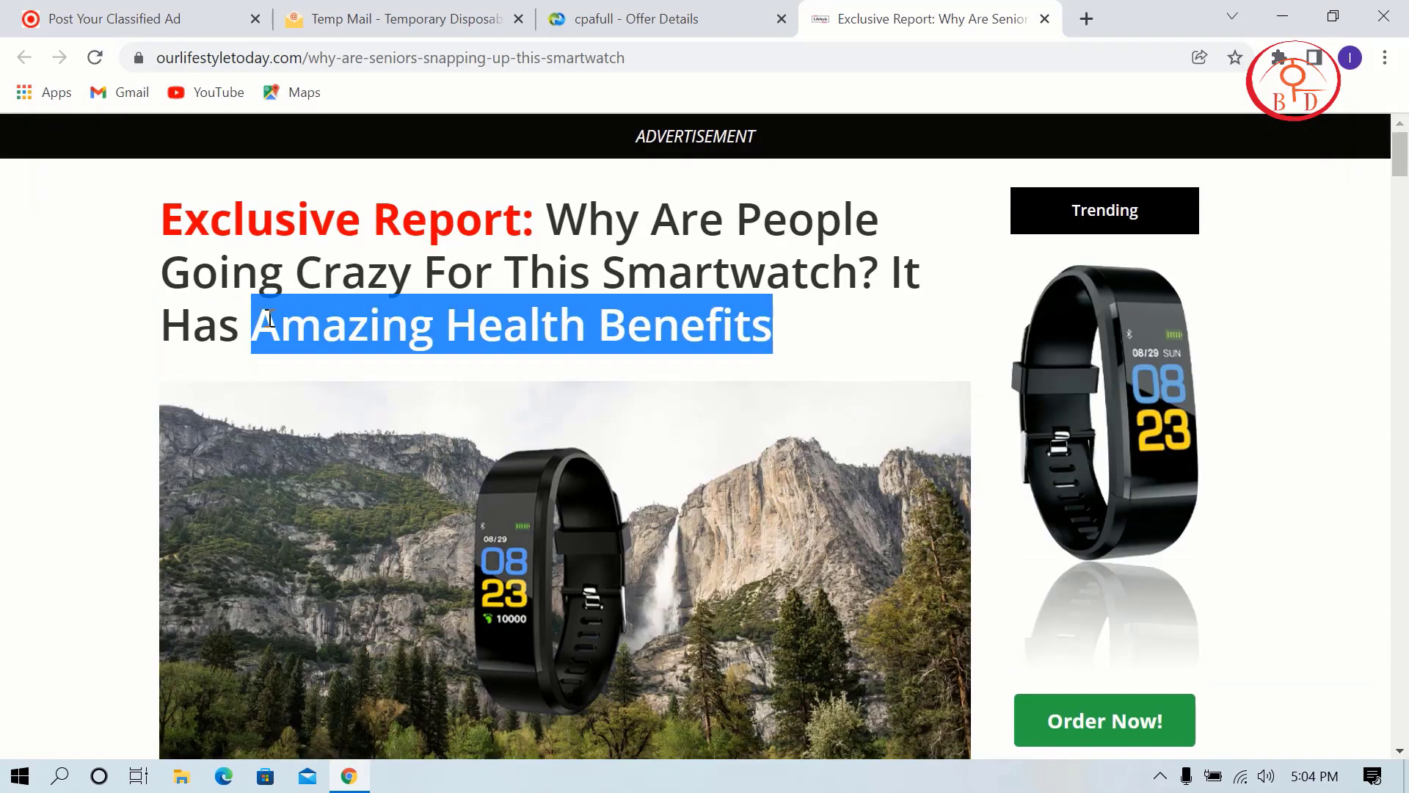
pyautogui.rightClick(293, 317)
pyautogui.click(327, 336)
pyautogui.click(121, 16)
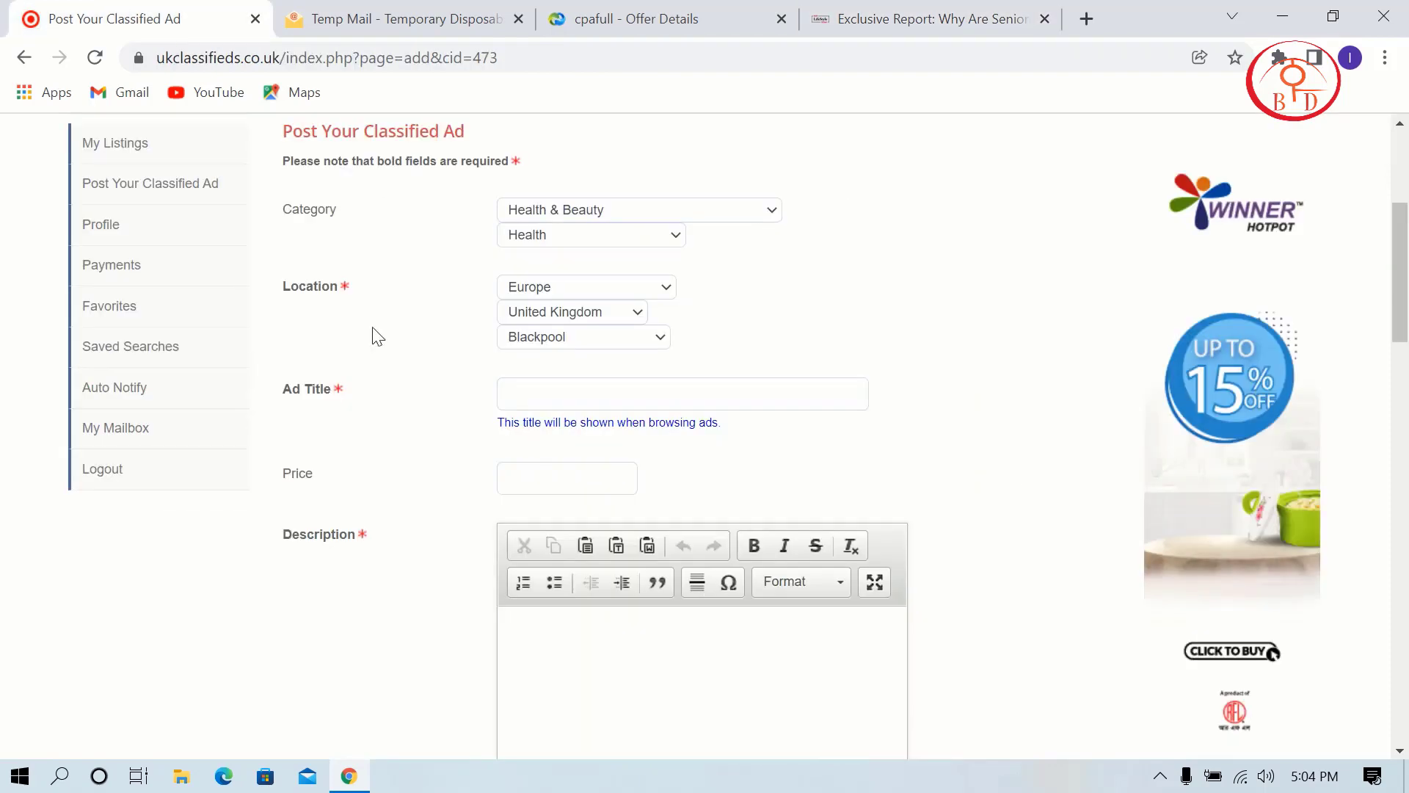
# Paste 'Amazing Health Benefits' as the ad title and set the price to 21$.
pyautogui.click(595, 401)
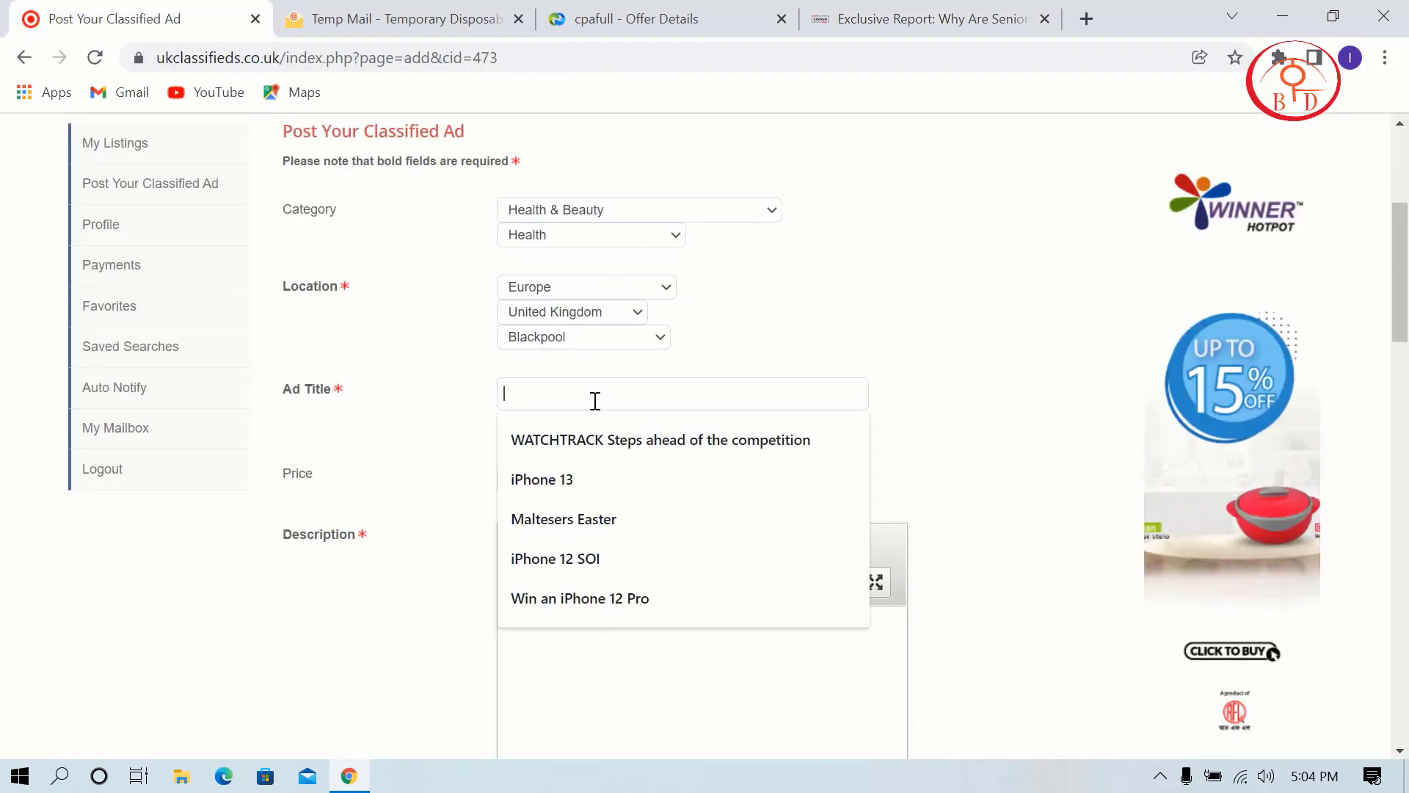
pyautogui.hotkey('ctrl', 'v')
pyautogui.click(554, 483)
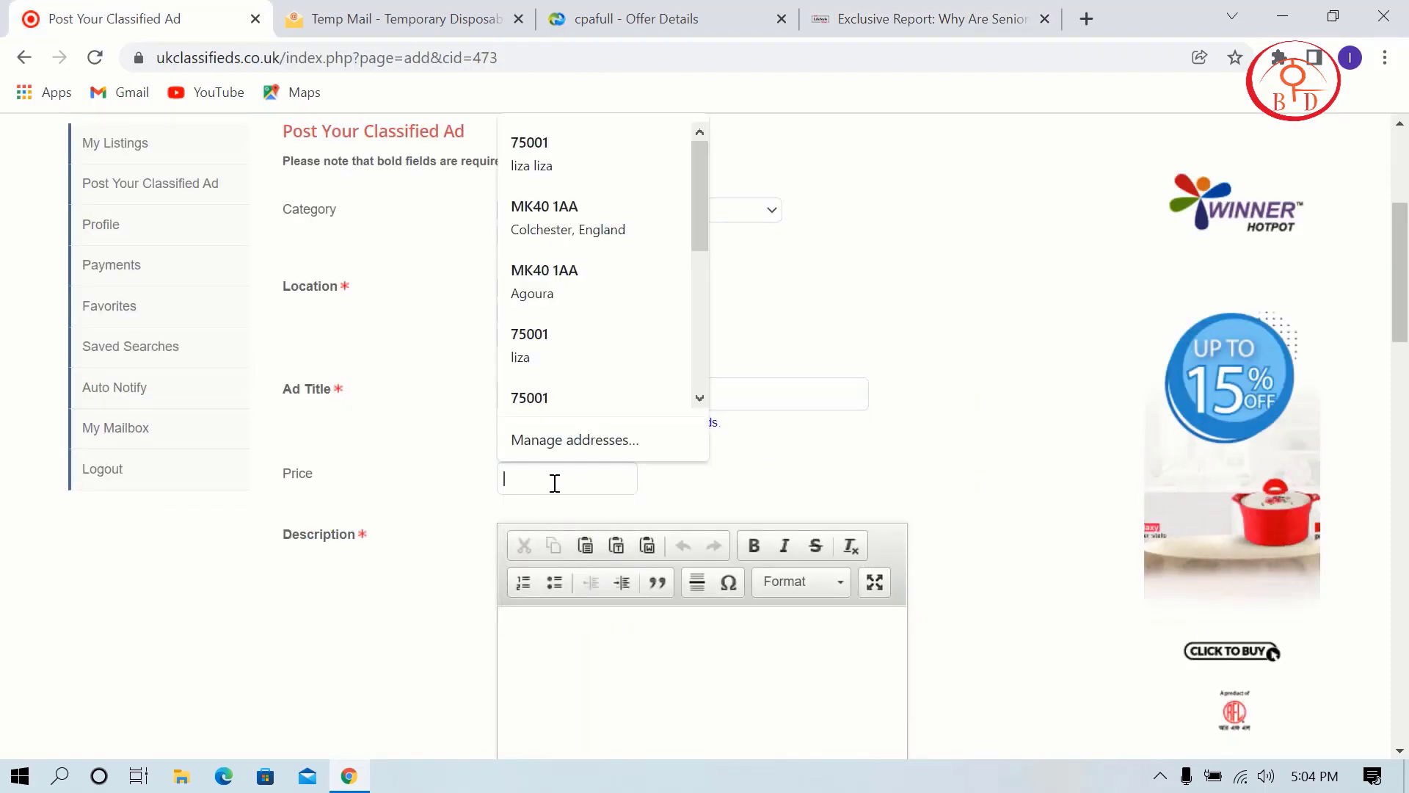
pyautogui.write('21$')
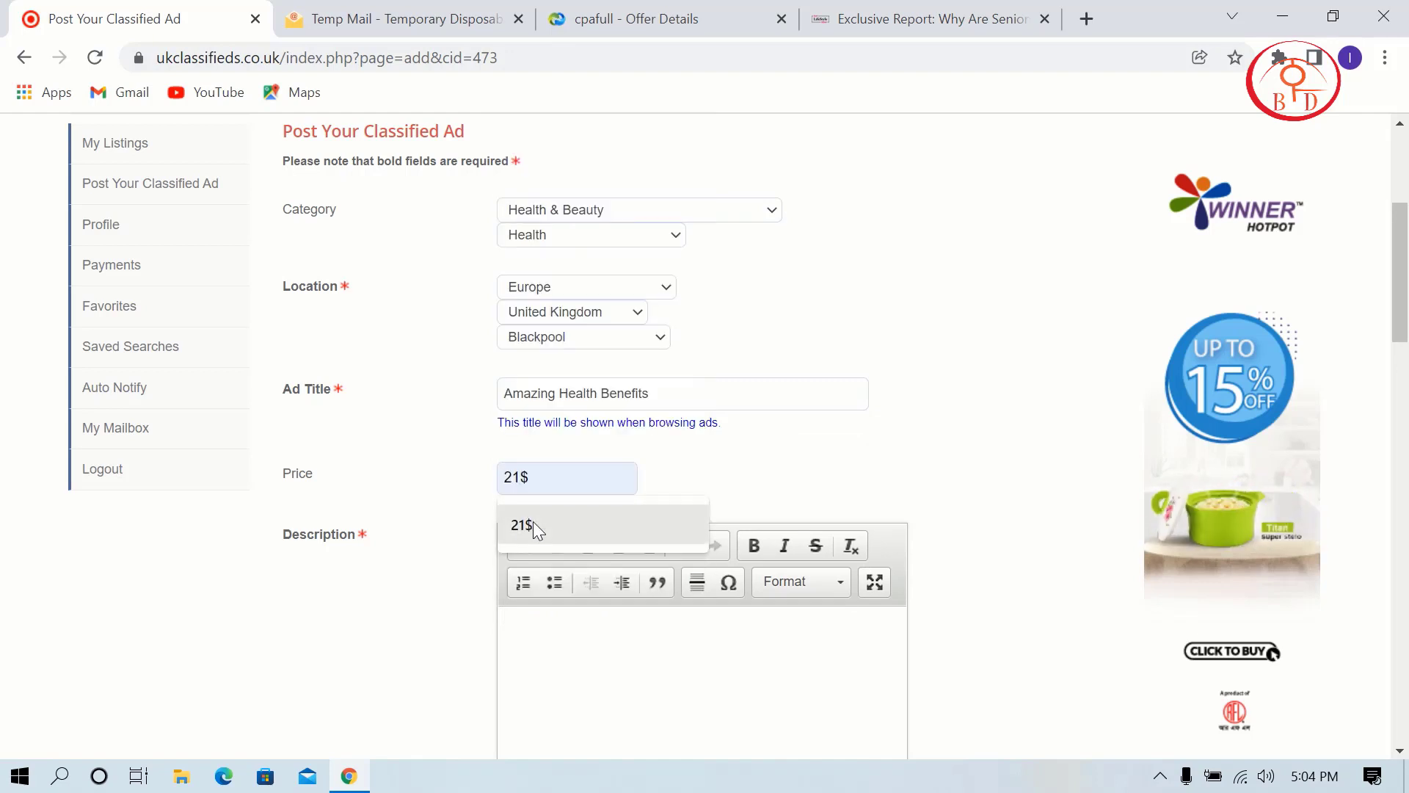
pyautogui.click(535, 522)
pyautogui.scroll(-3, 658, 492)
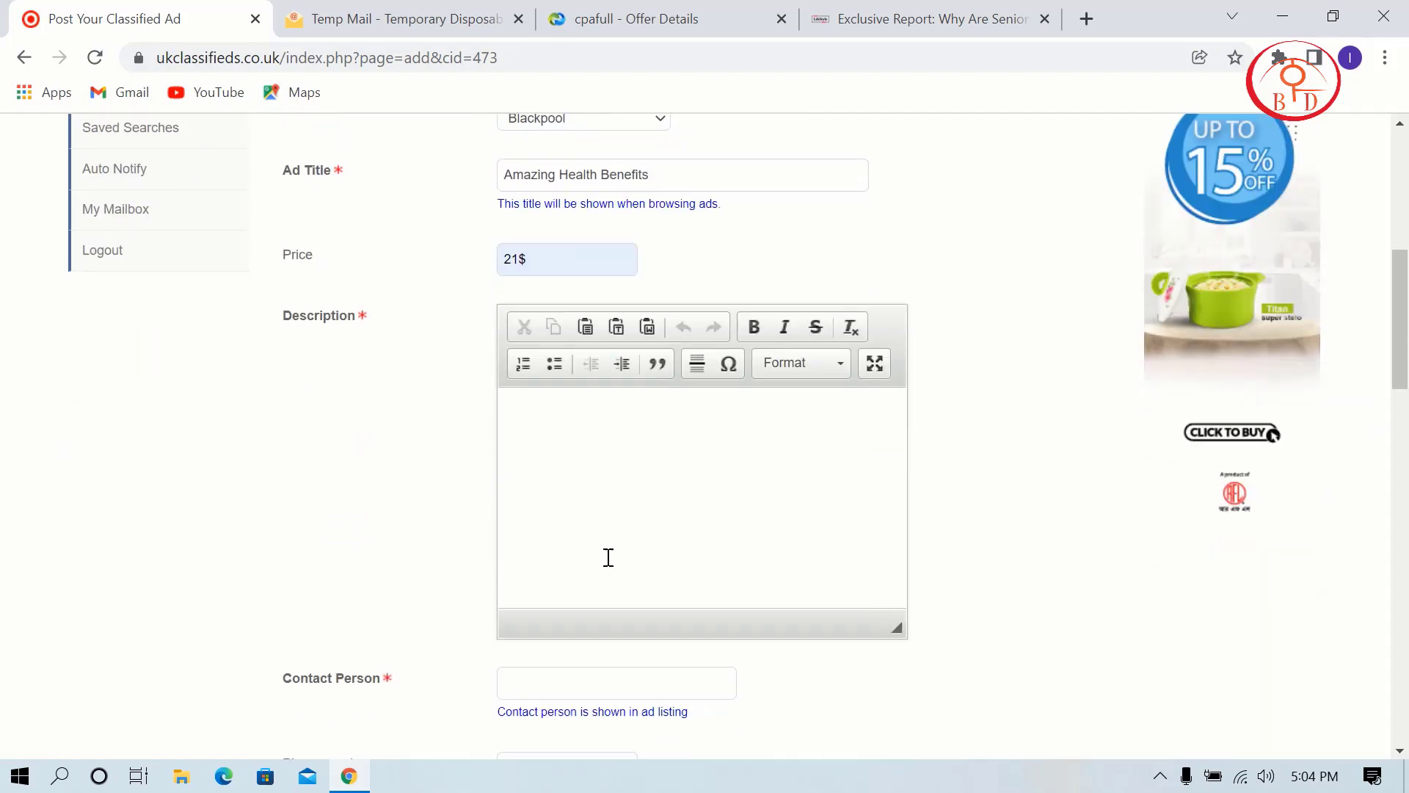
pyautogui.click(607, 557)
# Copy the five WatchTrack founder paragraphs from the smartwatch article, then return to the ad.
pyautogui.click(926, 13)
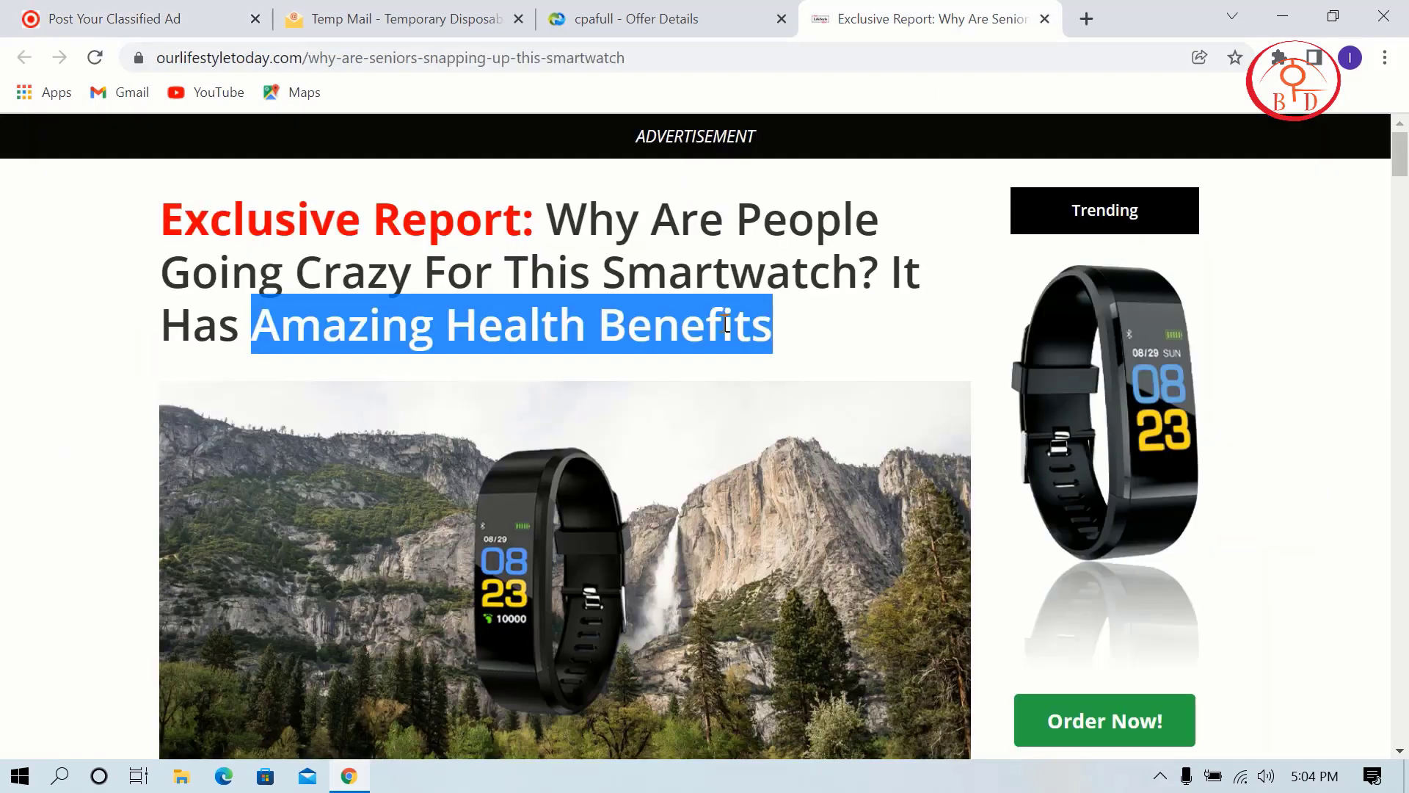
pyautogui.scroll(-15, 726, 323)
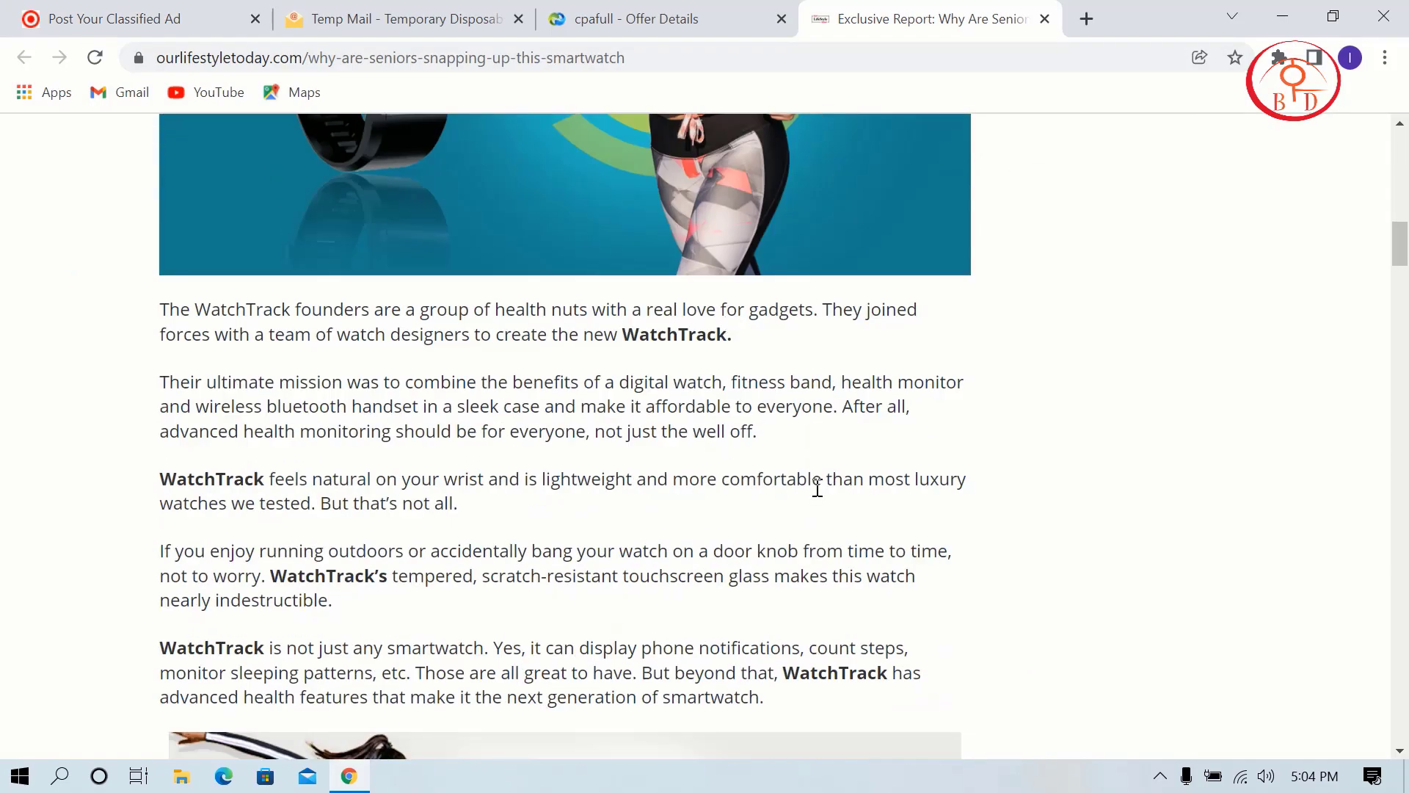
pyautogui.scroll(-3, 814, 492)
pyautogui.scroll(2, 764, 646)
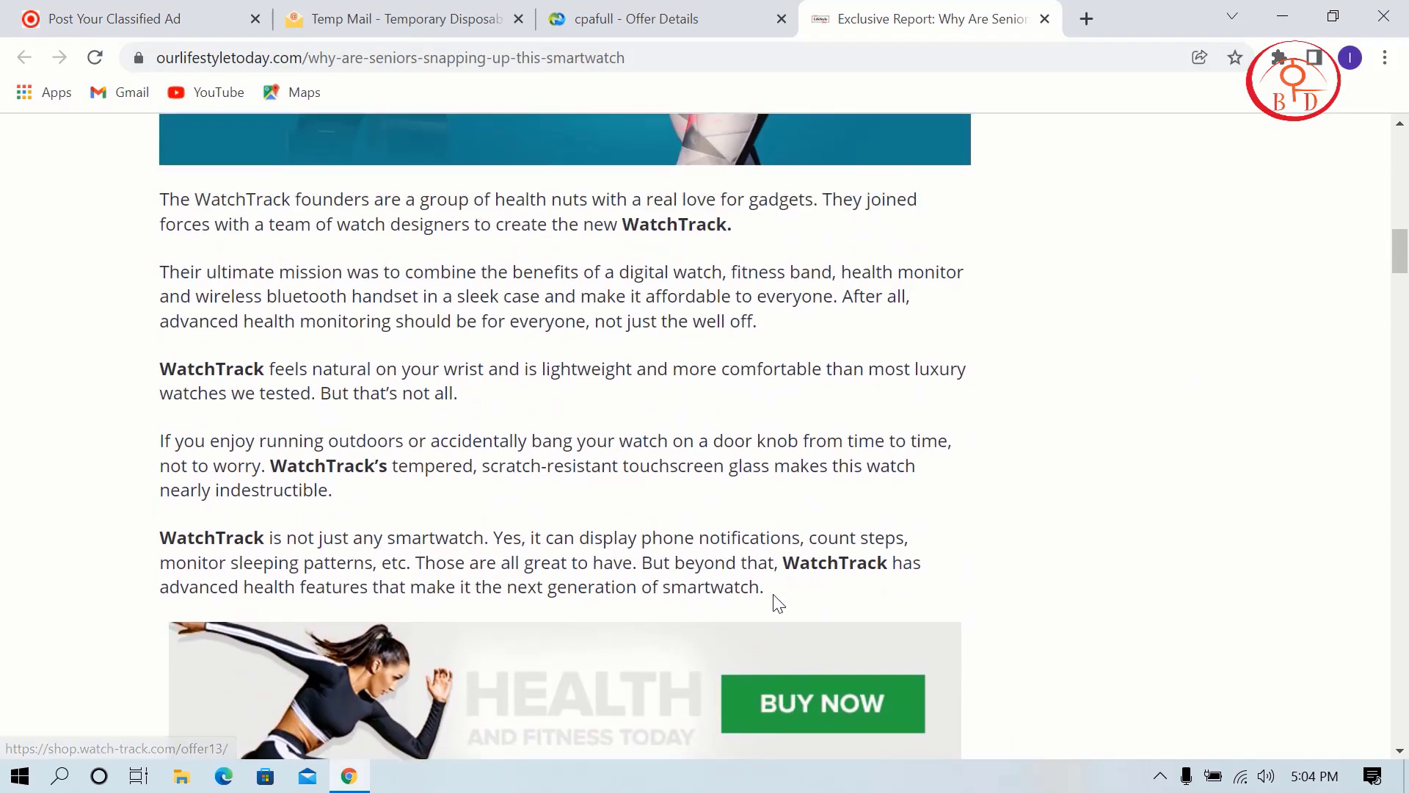
pyautogui.moveTo(771, 598); pyautogui.dragTo(159, 197)
pyautogui.rightClick(183, 204)
pyautogui.click(224, 218)
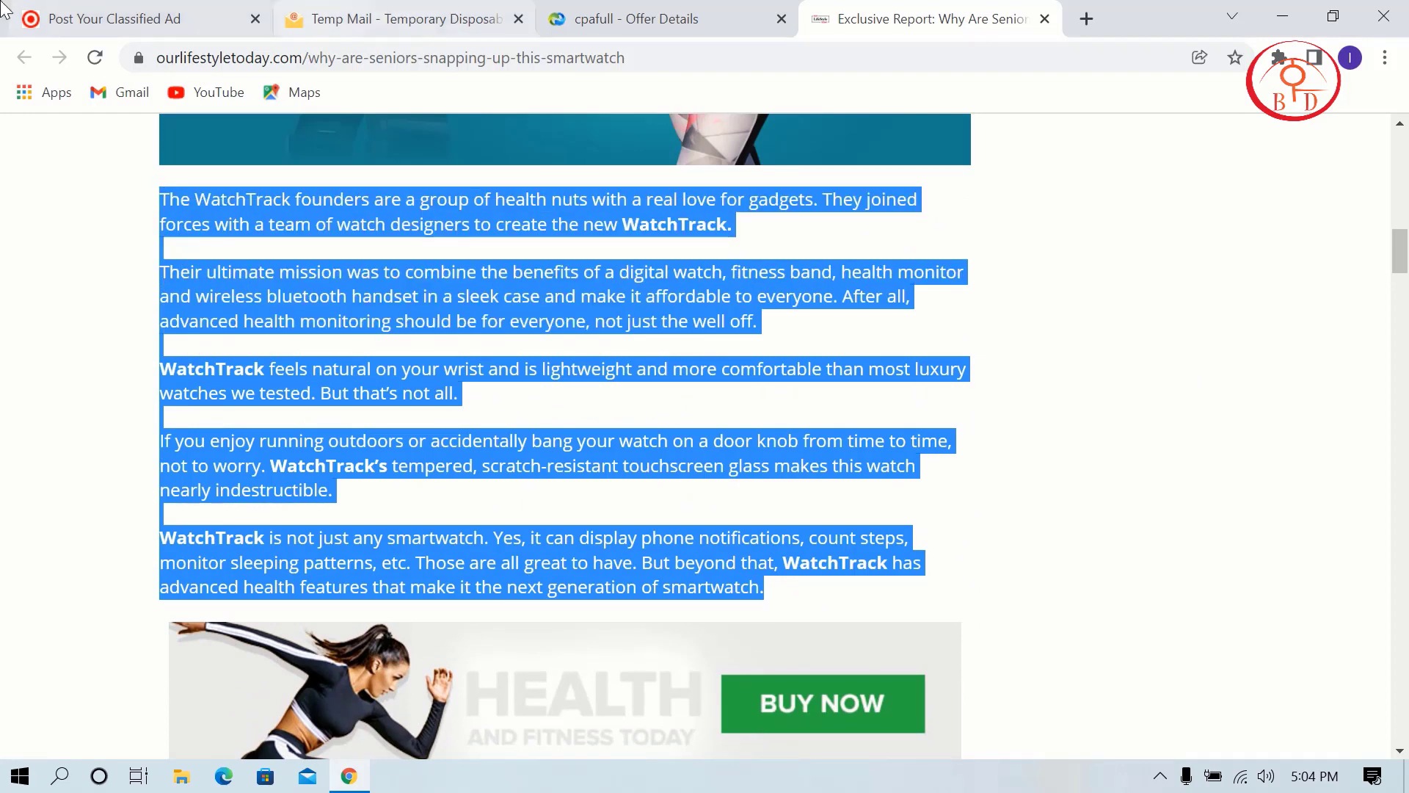
pyautogui.click(118, 18)
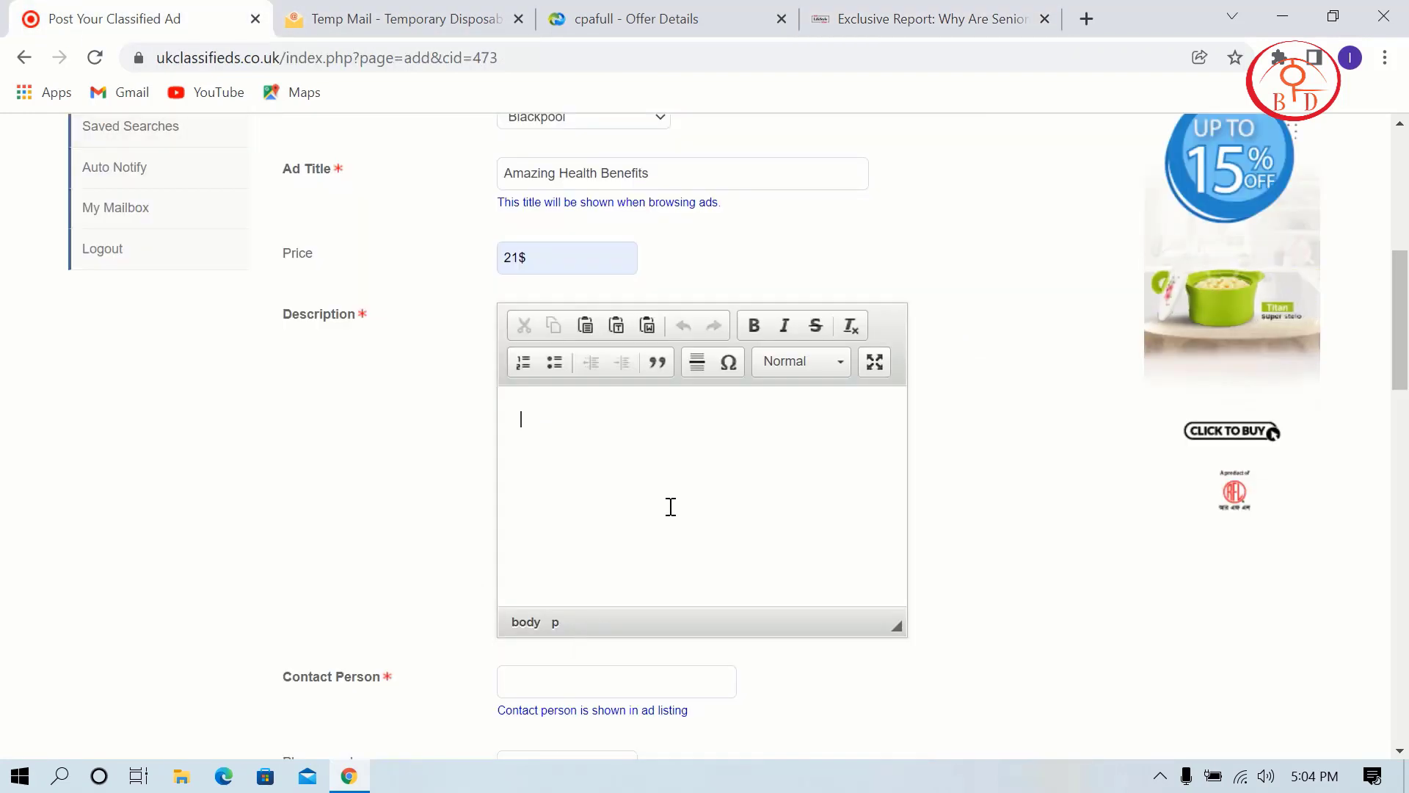
# Paste the WatchTrack paragraphs into the description and make the first sentence bold.
pyautogui.hotkey('ctrl', 'v')
pyautogui.scroll(5, 678, 496)
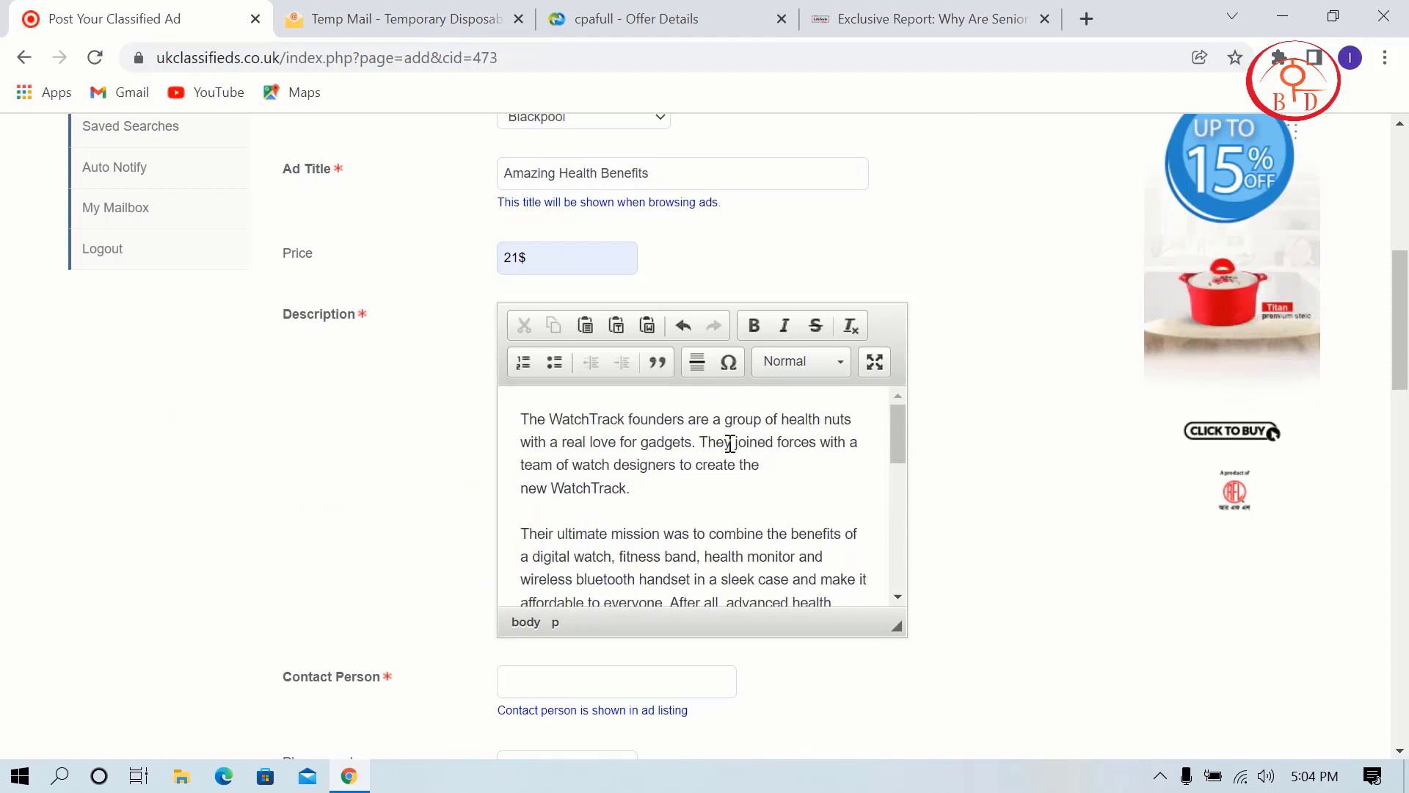
pyautogui.moveTo(698, 442); pyautogui.dragTo(482, 403)
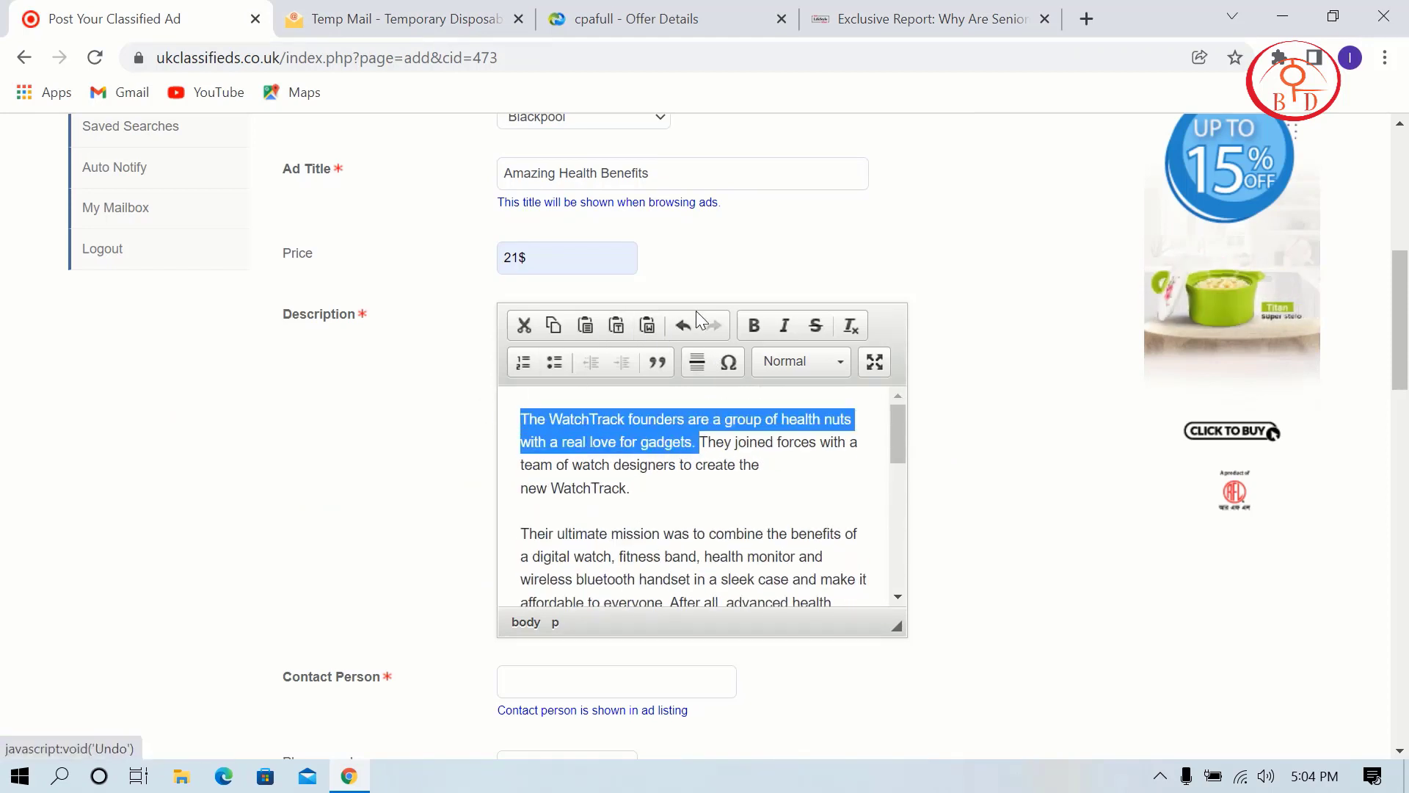
pyautogui.click(746, 319)
pyautogui.click(796, 490)
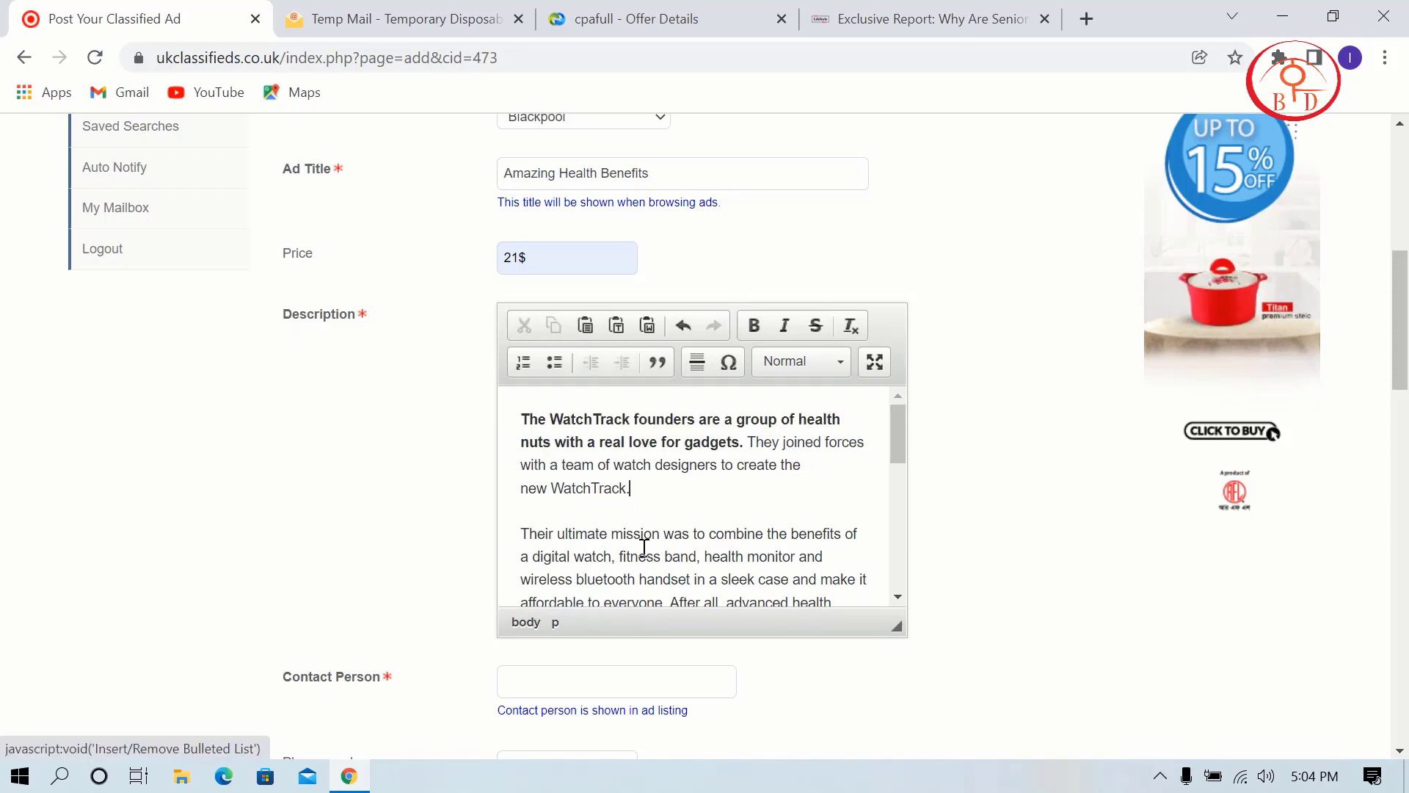
pyautogui.moveTo(646, 494); pyautogui.dragTo(571, 489)
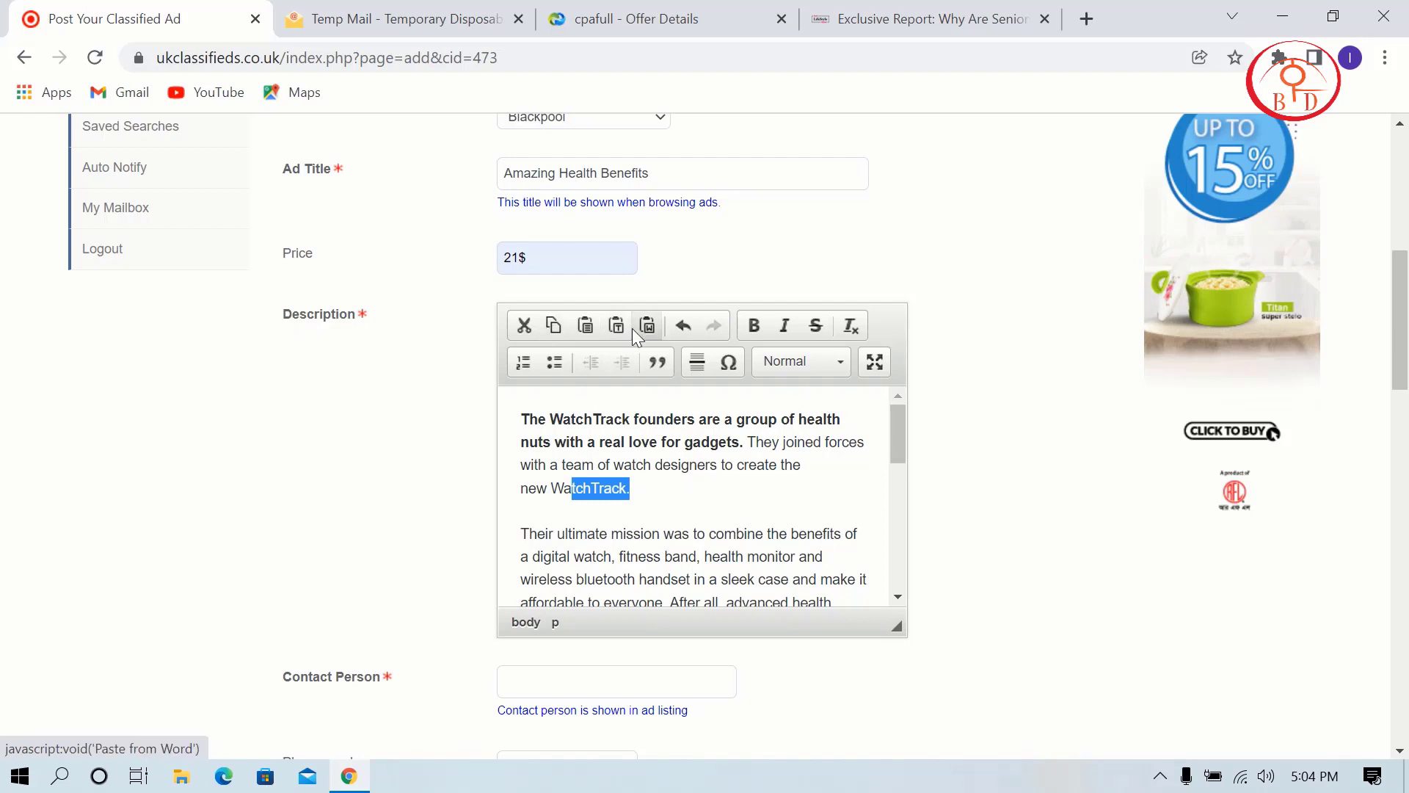
# Add 'Buy Now :' after the last sentence of the description.
pyautogui.scroll(-5, 750, 543)
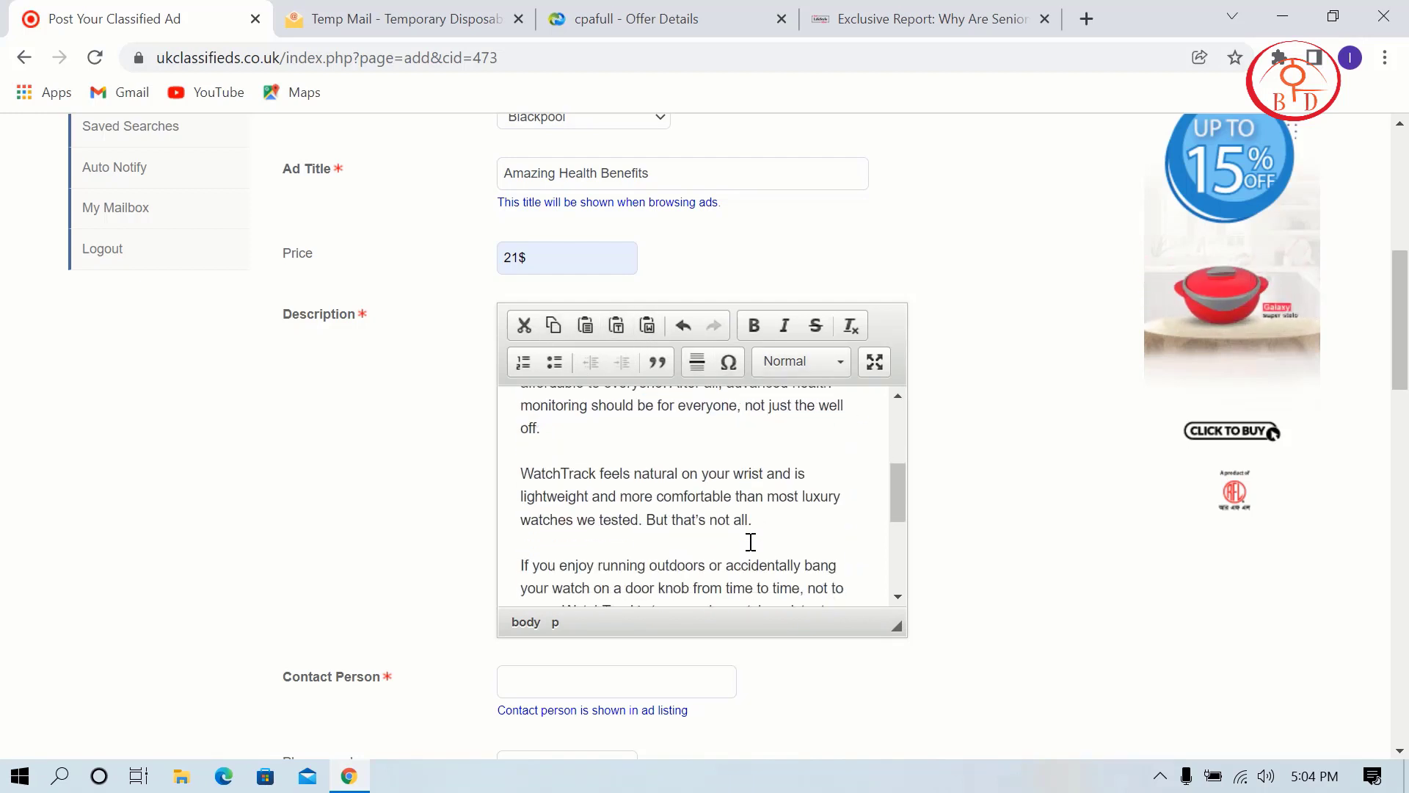
pyautogui.scroll(-1, 705, 558)
pyautogui.click(679, 580)
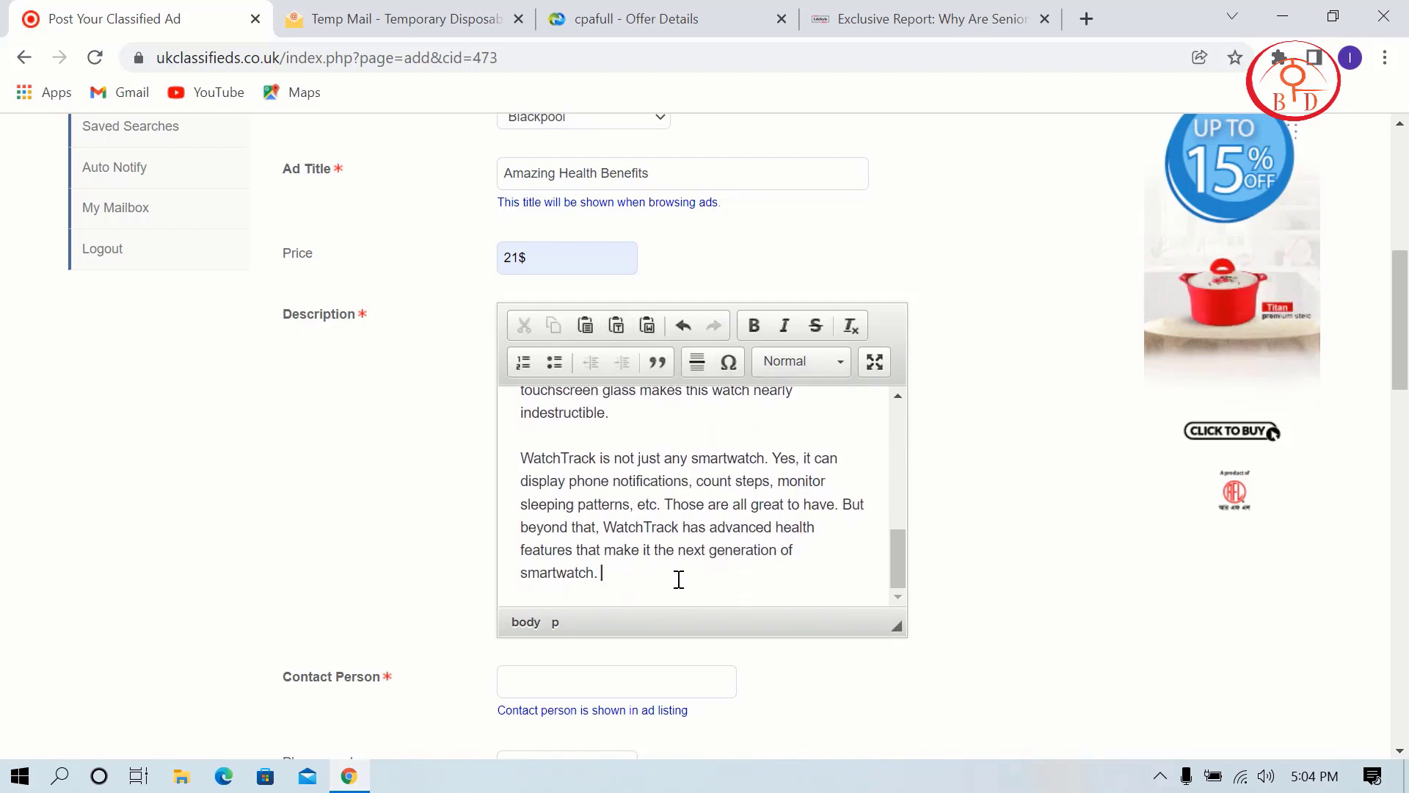
pyautogui.write('Bu')
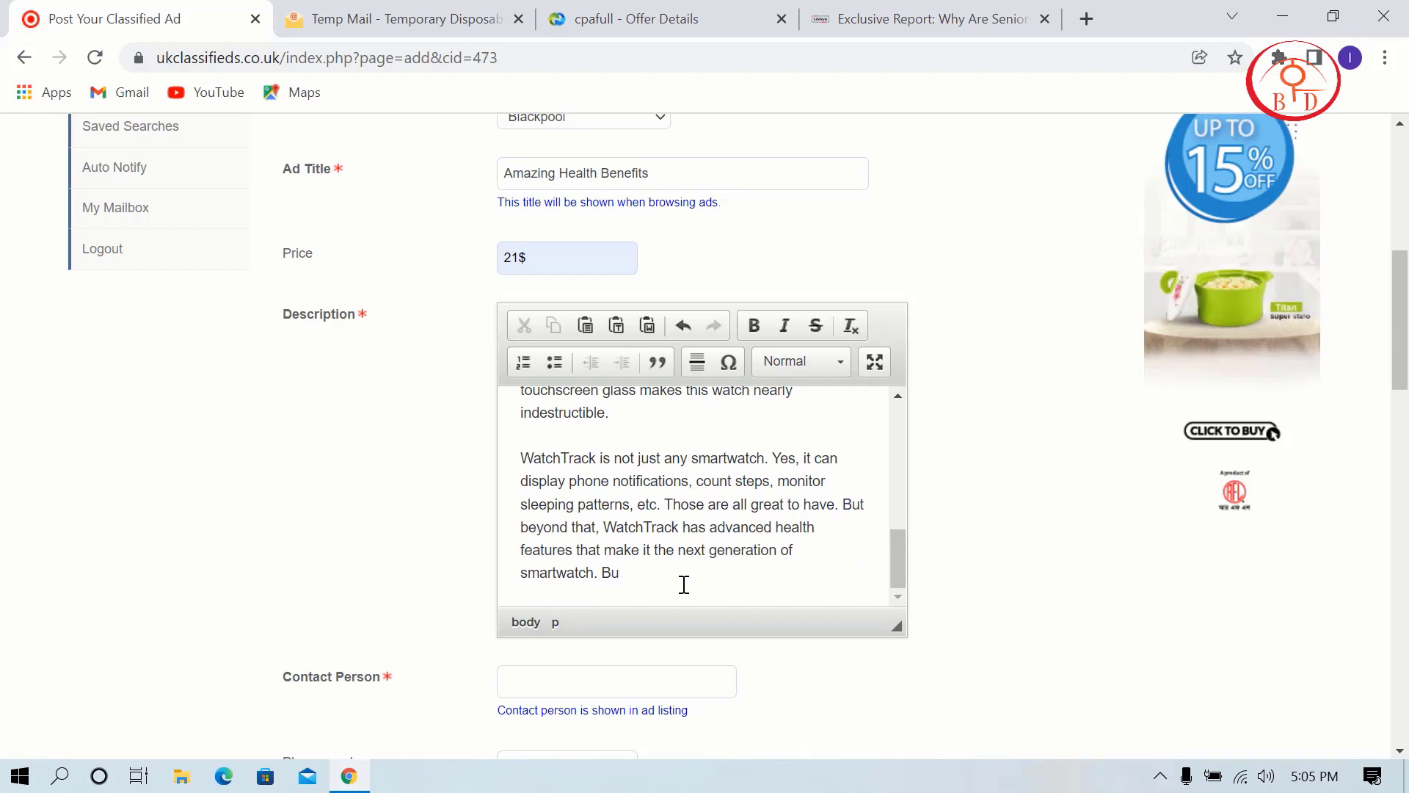
pyautogui.write('y ')
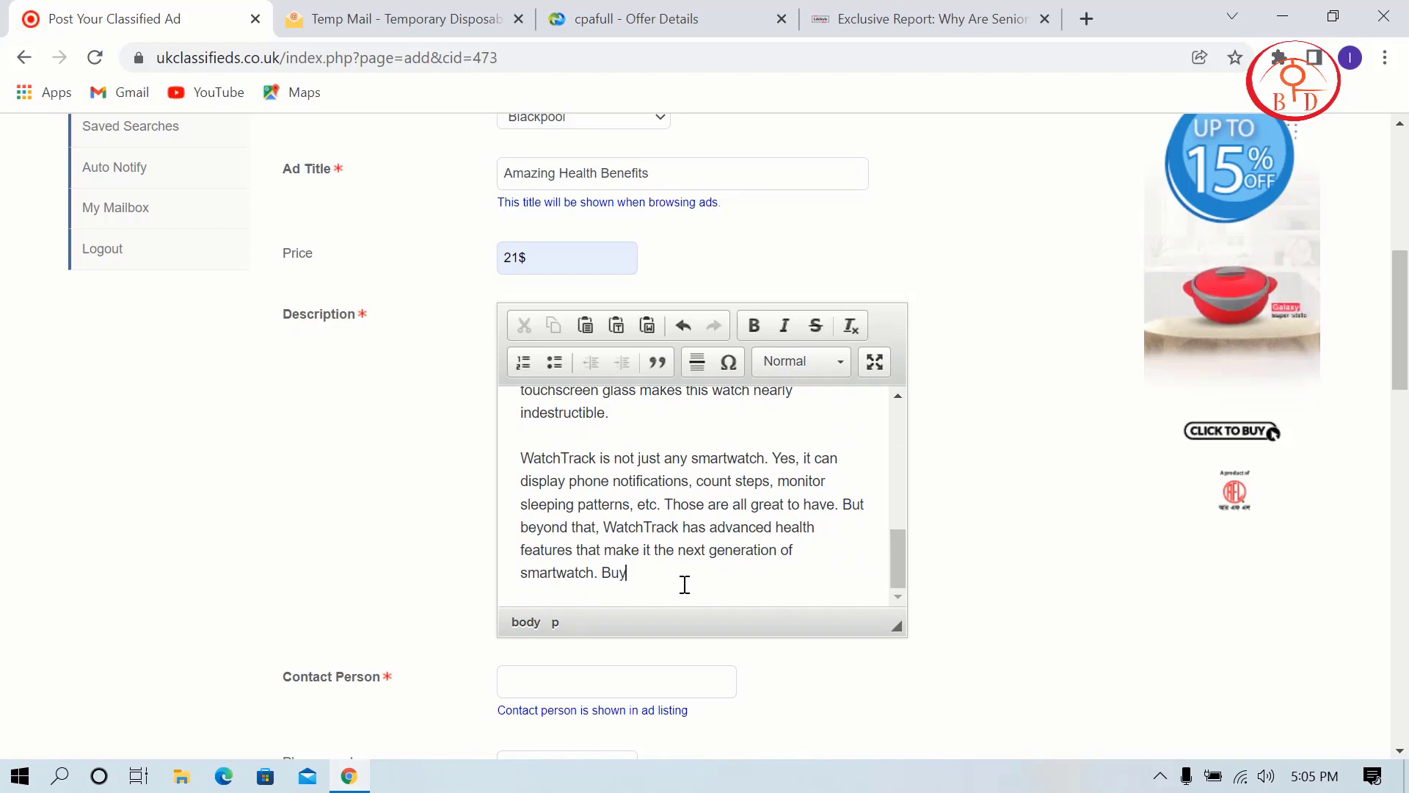
pyautogui.write('N')
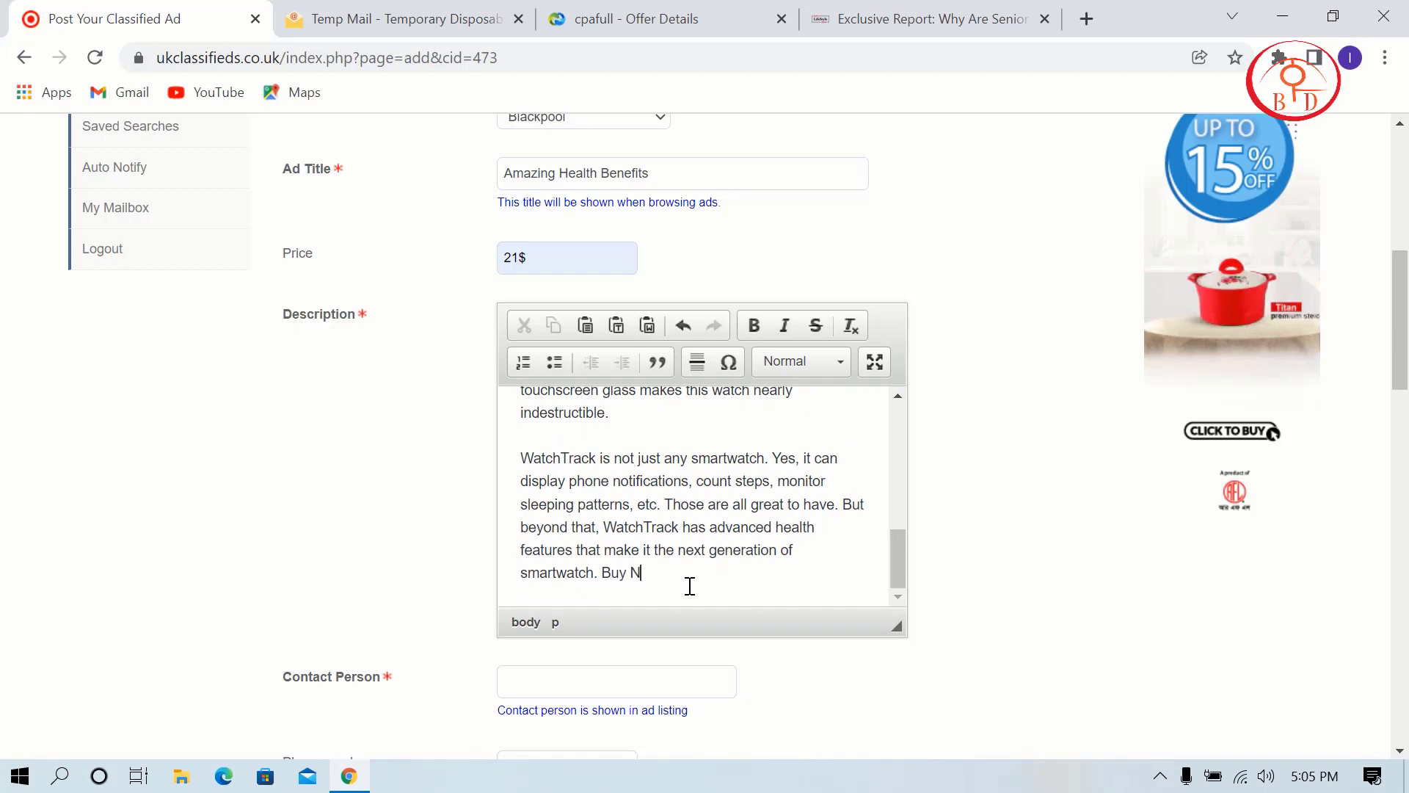
pyautogui.write('ow ')
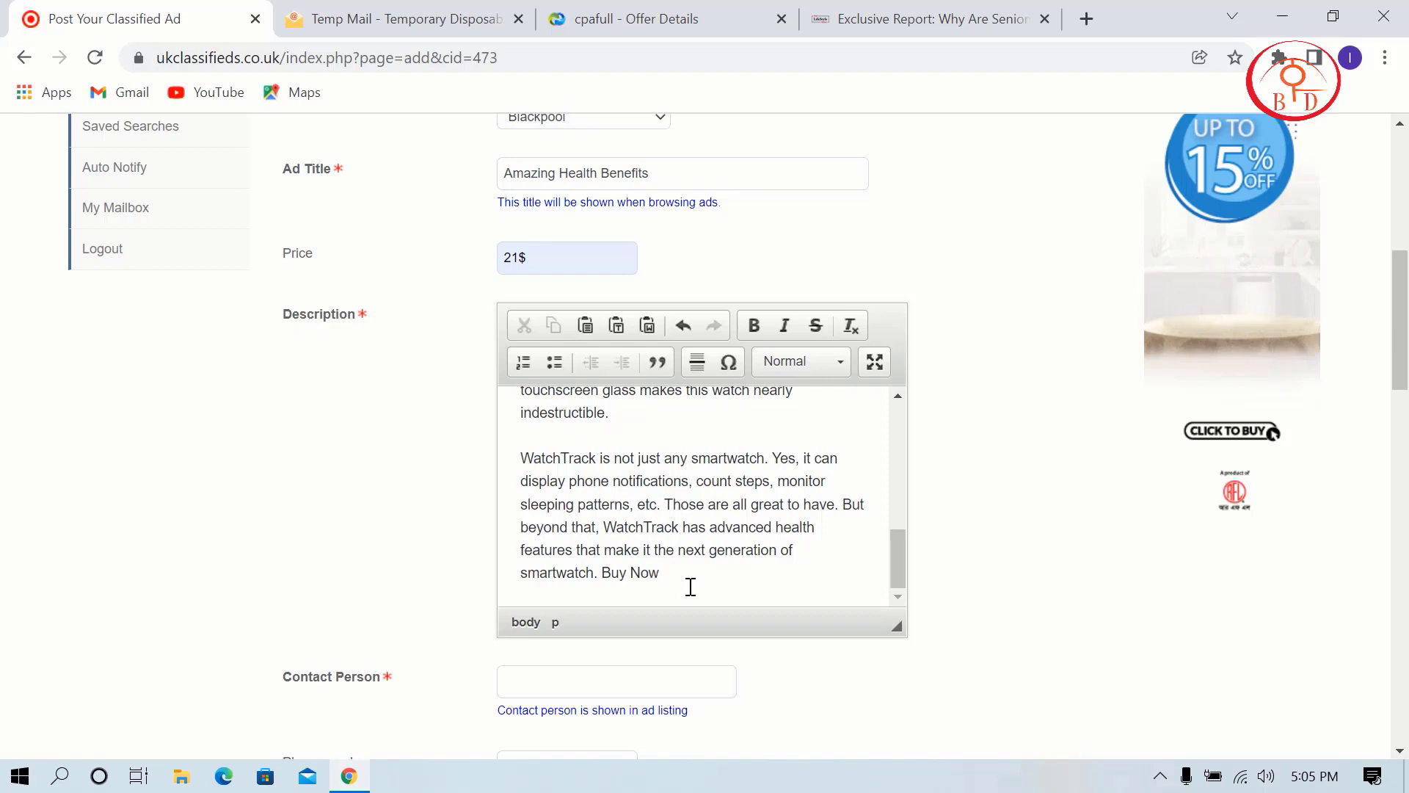
pyautogui.write(':')
# Copy the offer's tracking link from CPAfull and paste it after 'Buy Now :'.
pyautogui.click(718, 9)
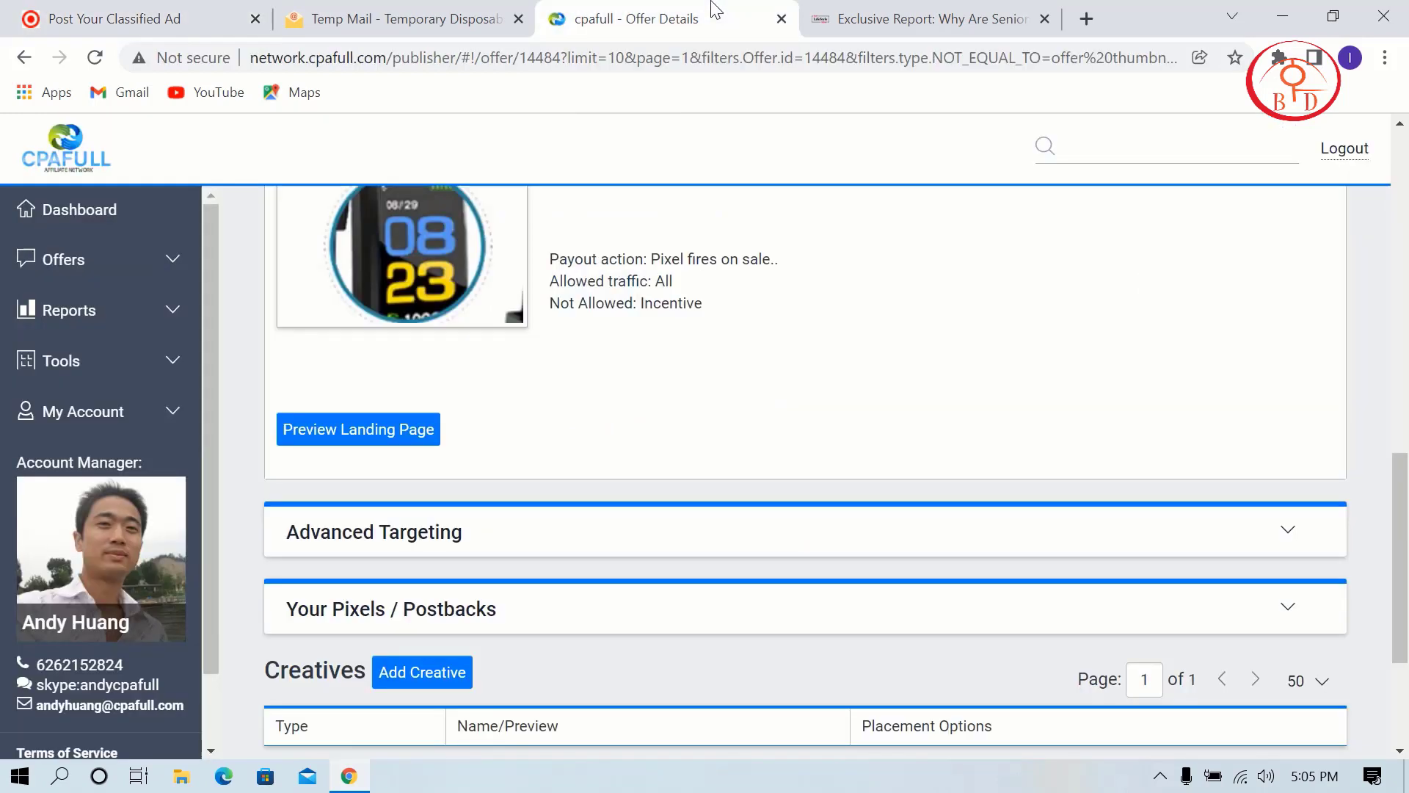
pyautogui.scroll(4, 544, 286)
pyautogui.scroll(8, 543, 286)
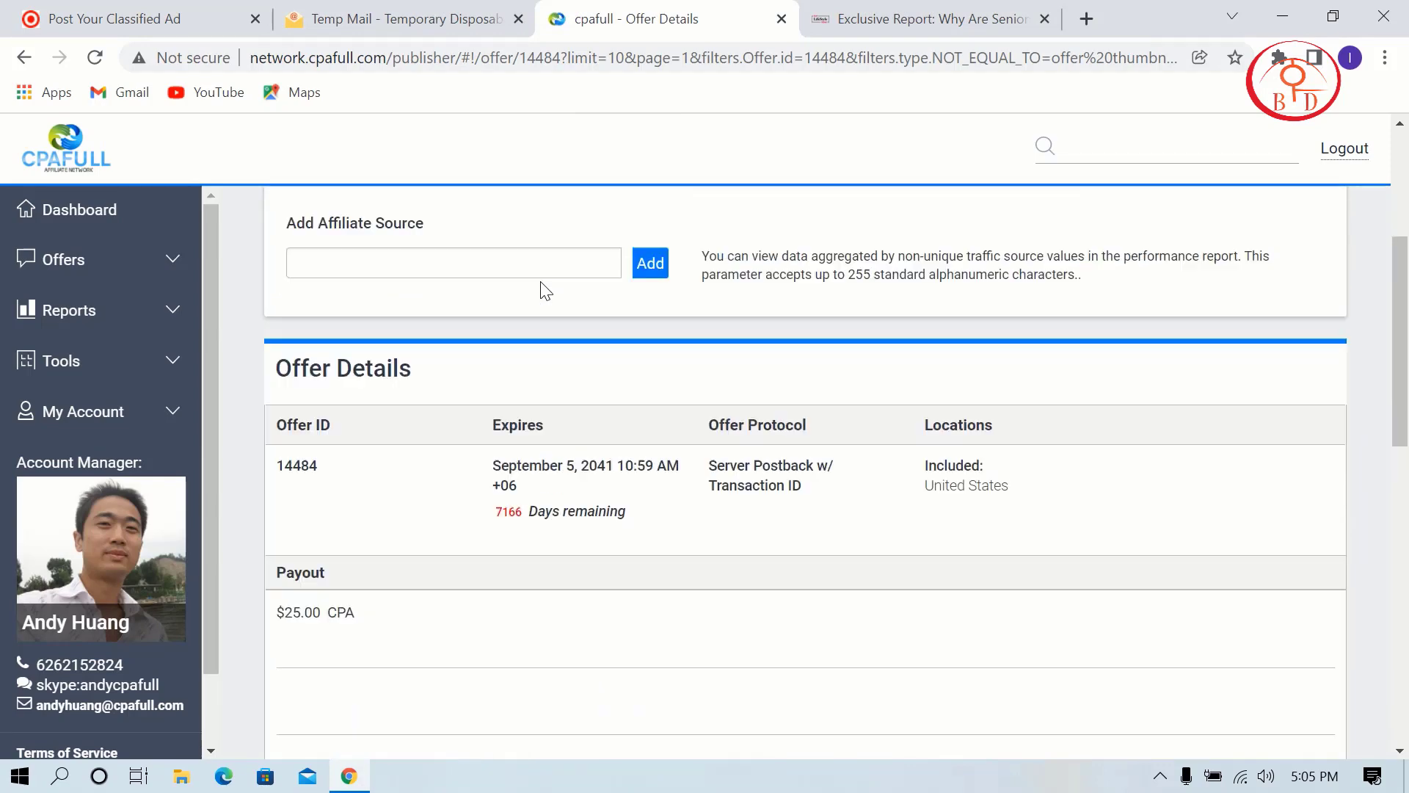
pyautogui.moveTo(640, 358); pyautogui.dragTo(226, 359)
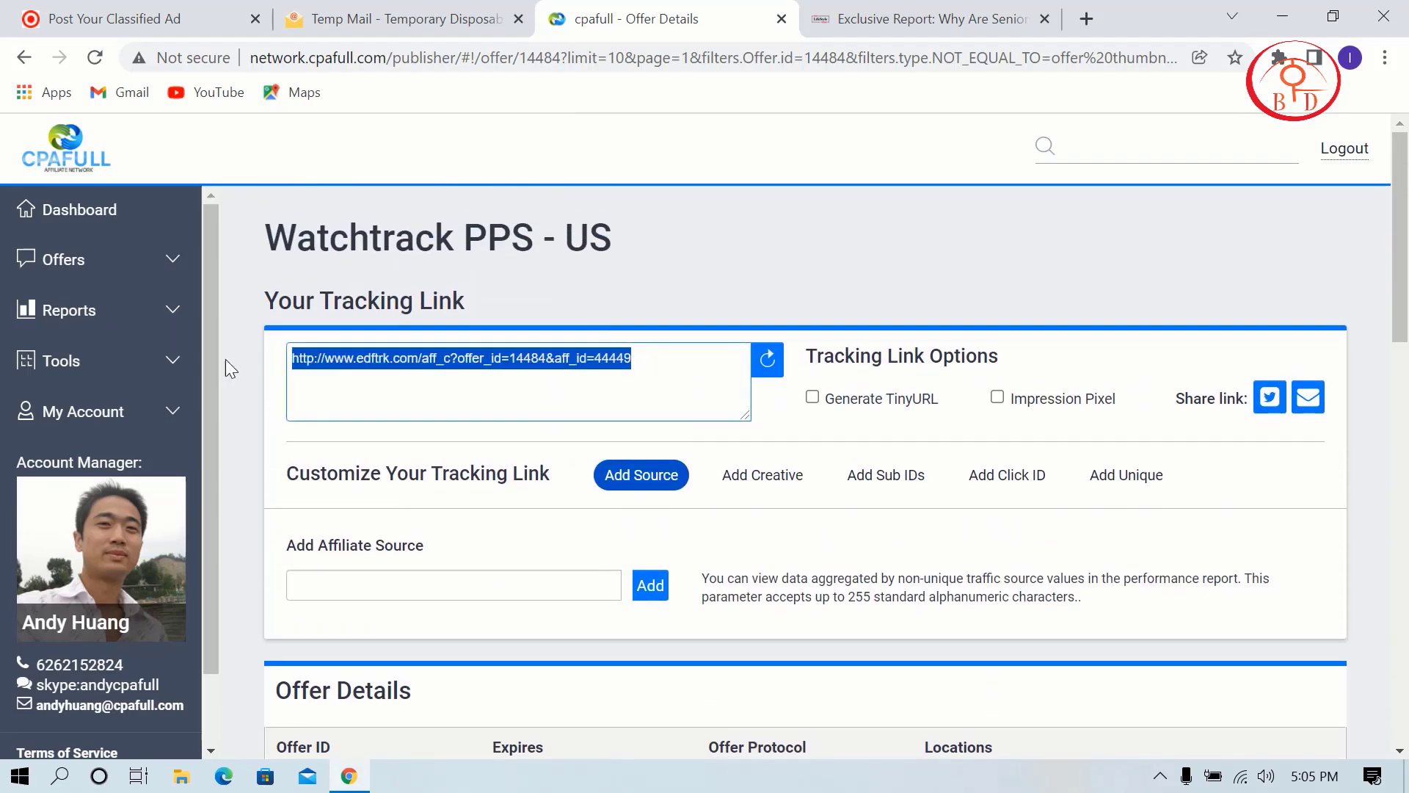
pyautogui.rightClick(432, 360)
pyautogui.click(499, 443)
pyautogui.click(28, 11)
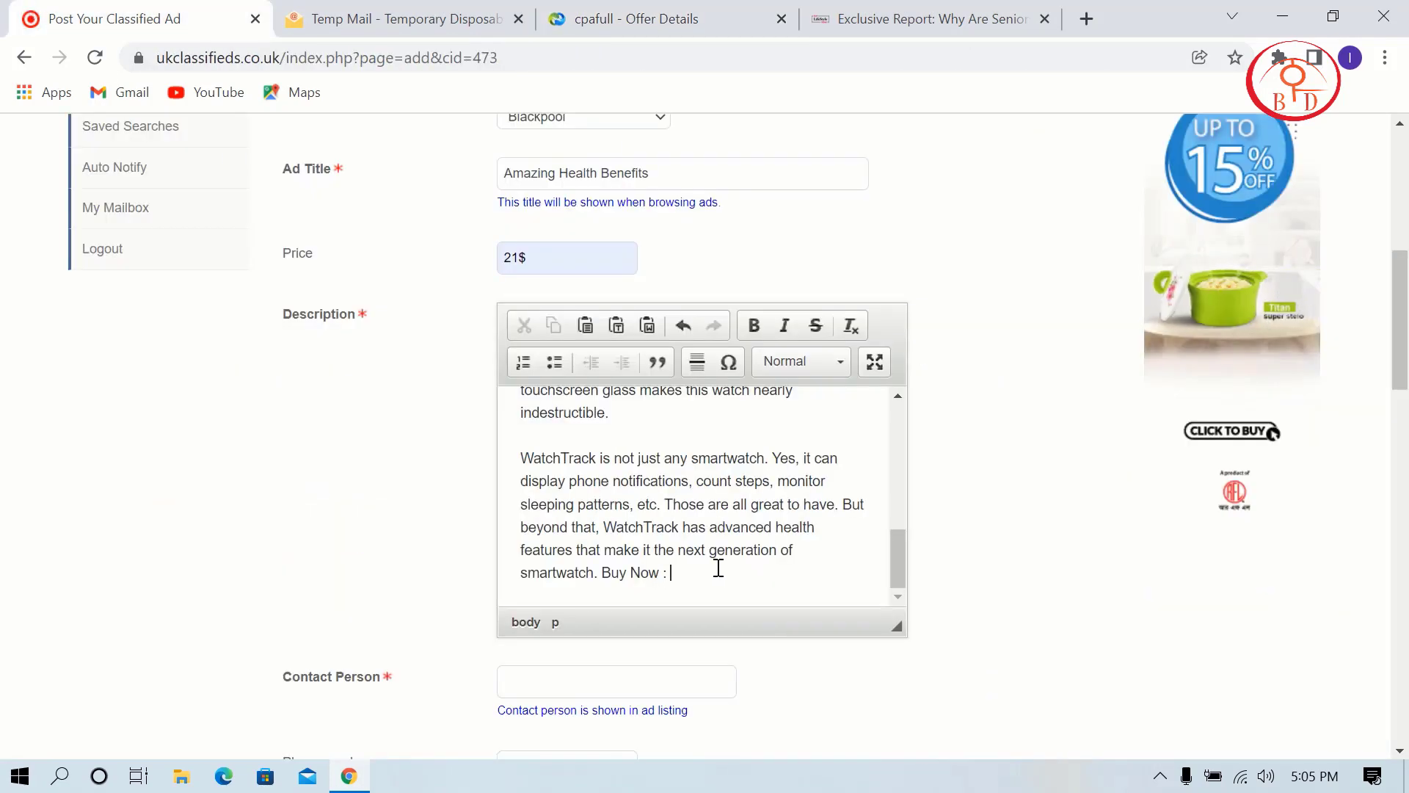
pyautogui.hotkey('ctrl', 'v')
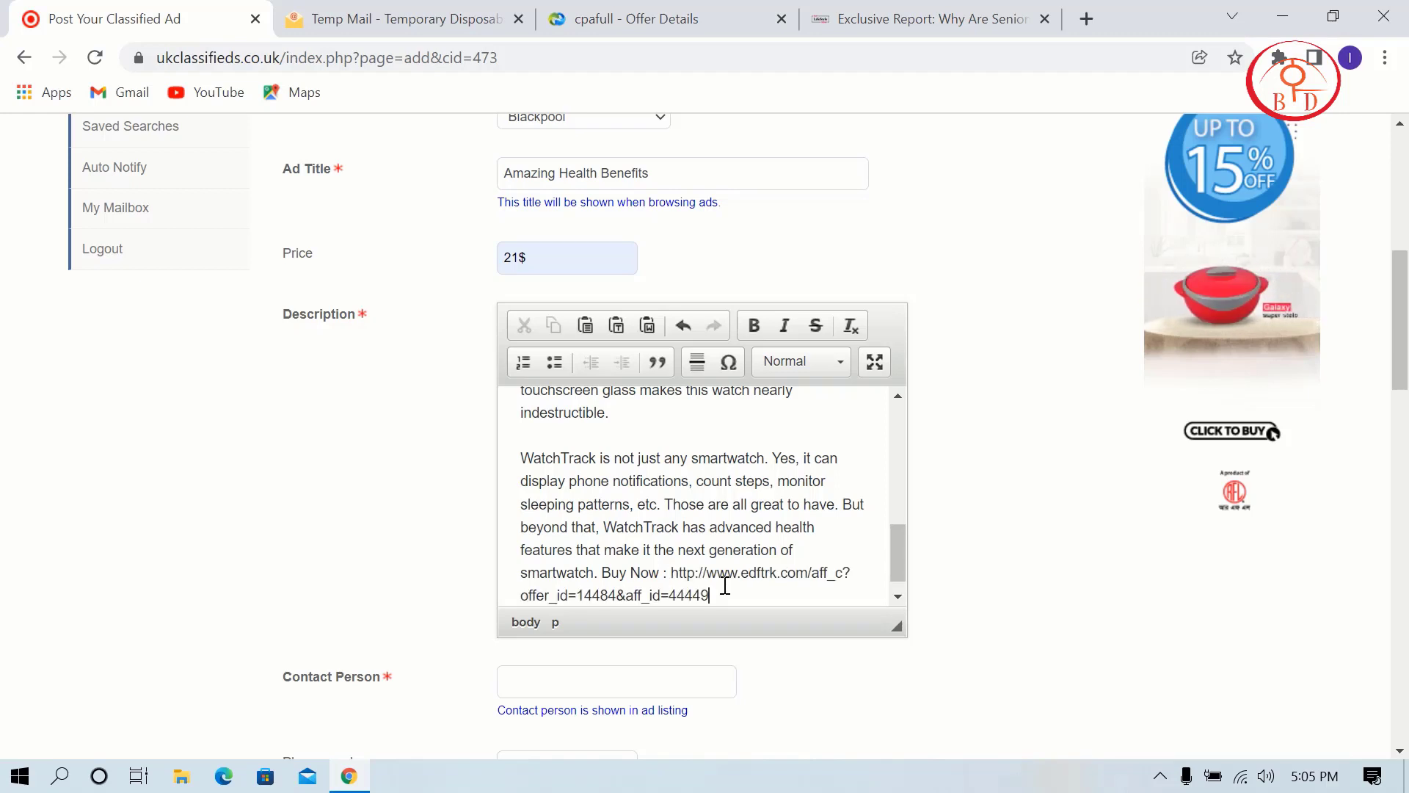
# Copy the temporary mailbox e-mail address for the ad's contact details.
pyautogui.scroll(-5, 805, 606)
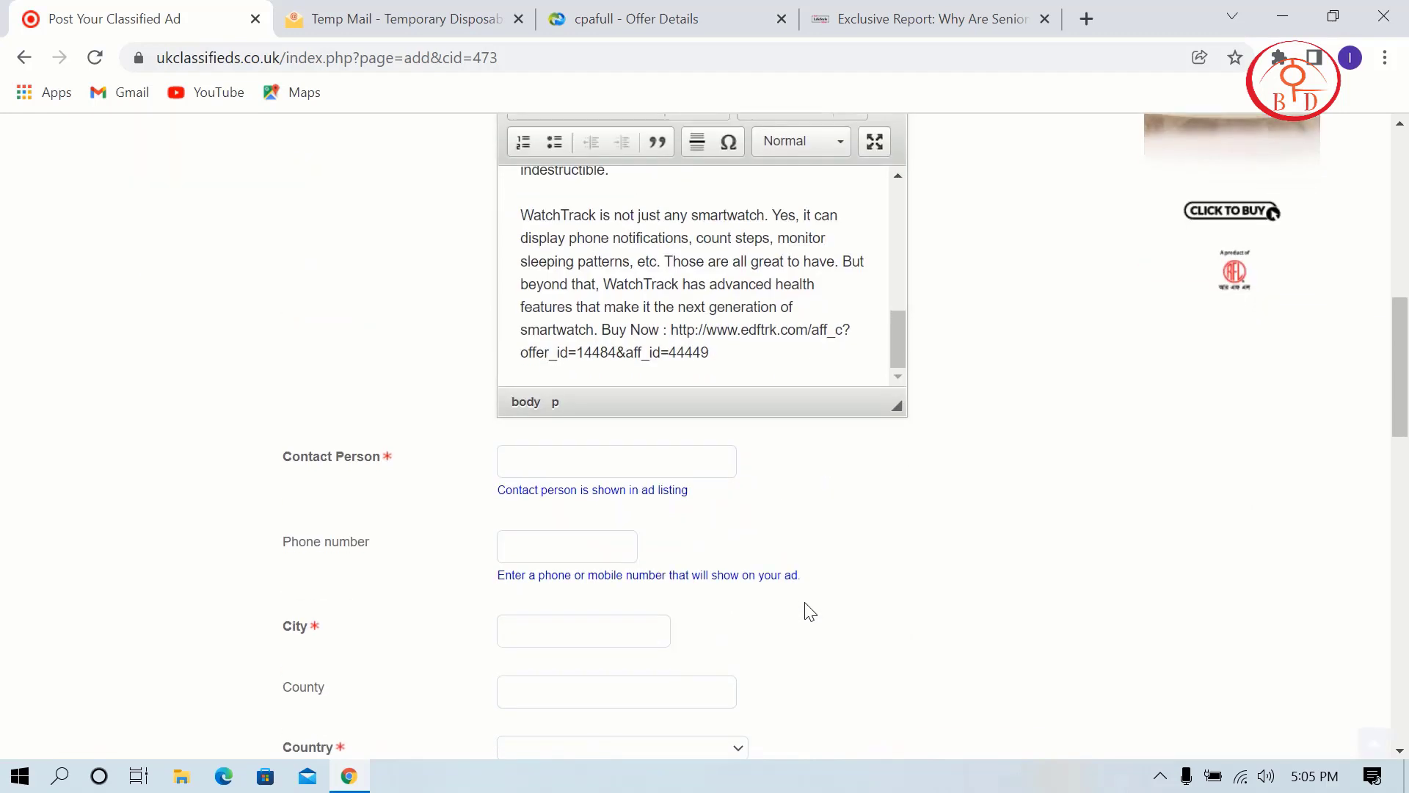
pyautogui.click(619, 351)
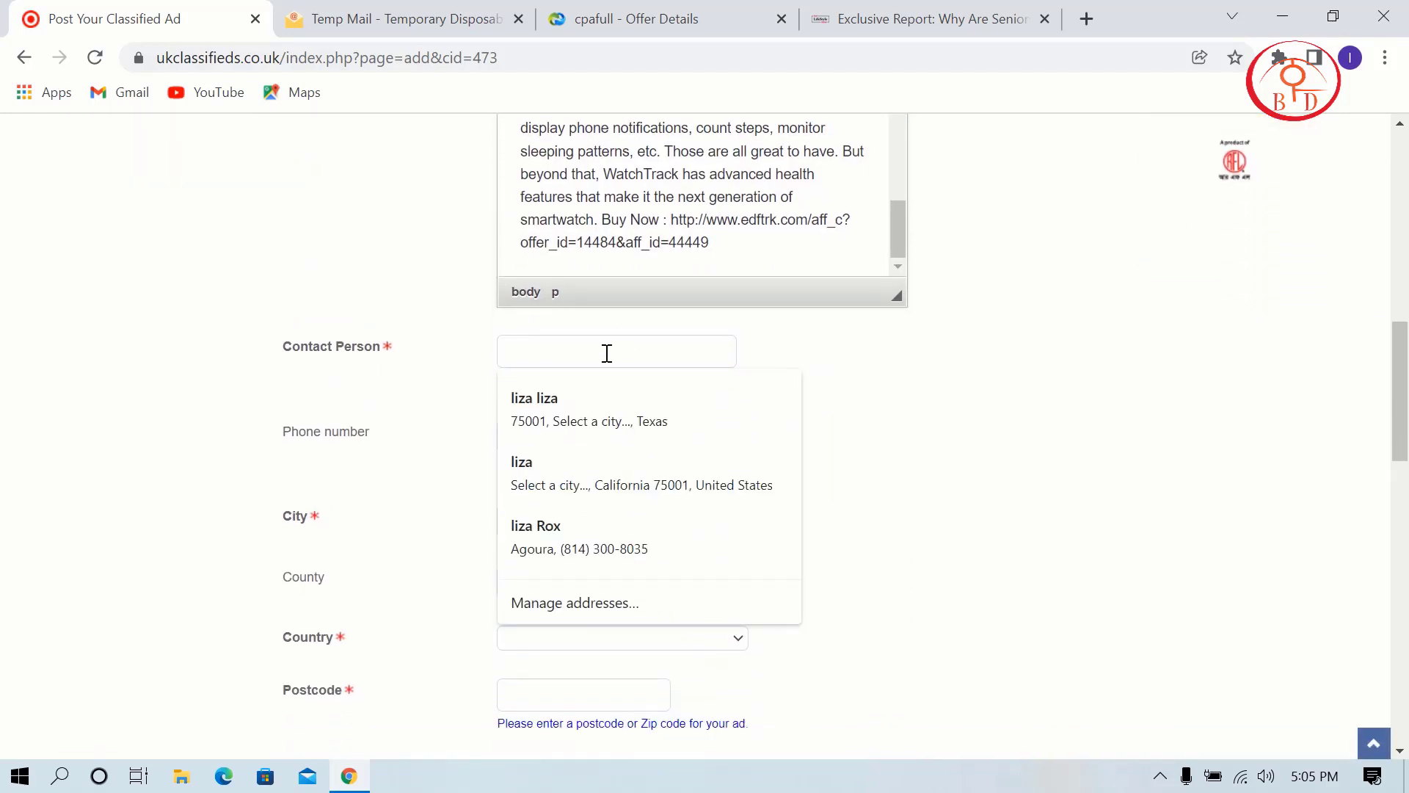
pyautogui.click(389, 19)
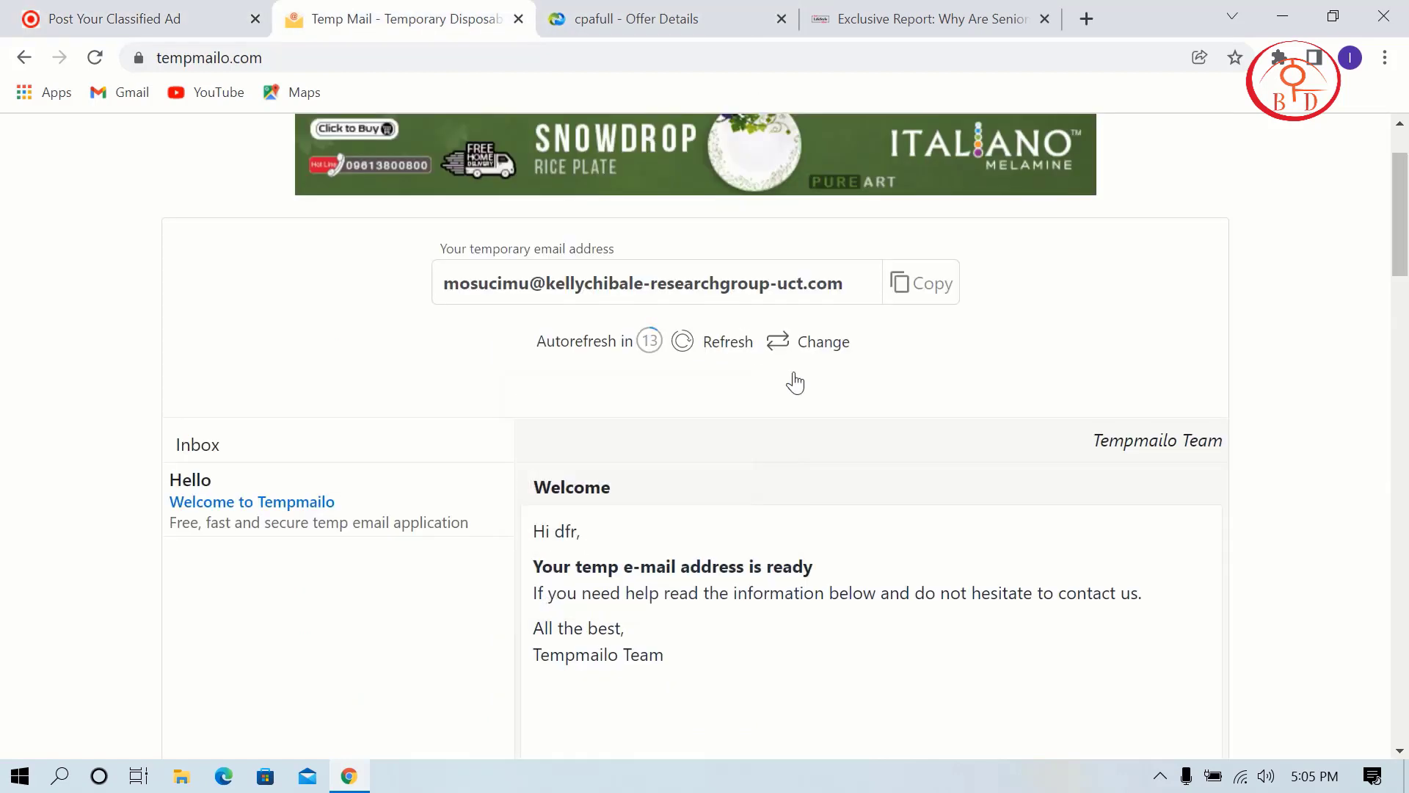
pyautogui.click(896, 285)
pyautogui.hotkey('ctrl', 'shift', 'Tab')
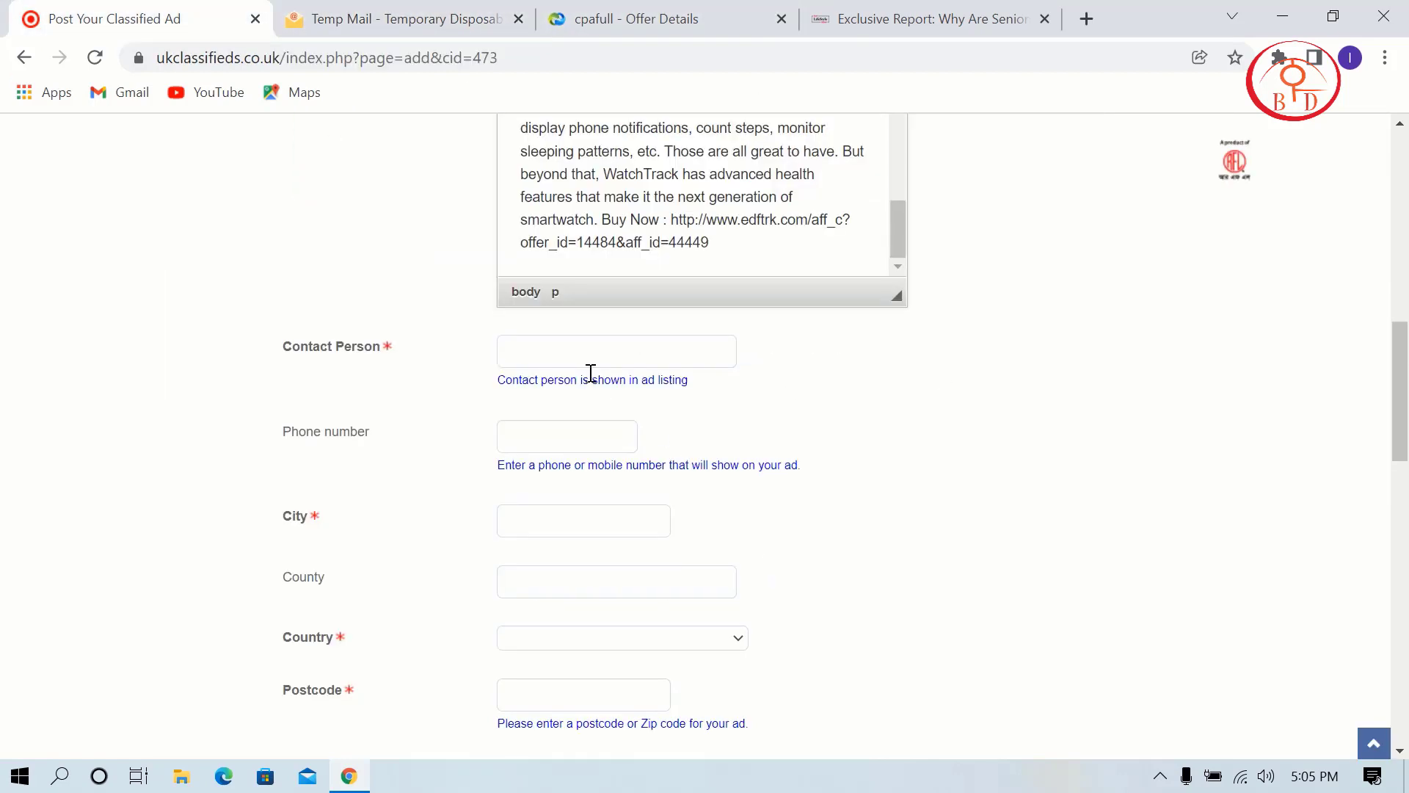
pyautogui.click(591, 444)
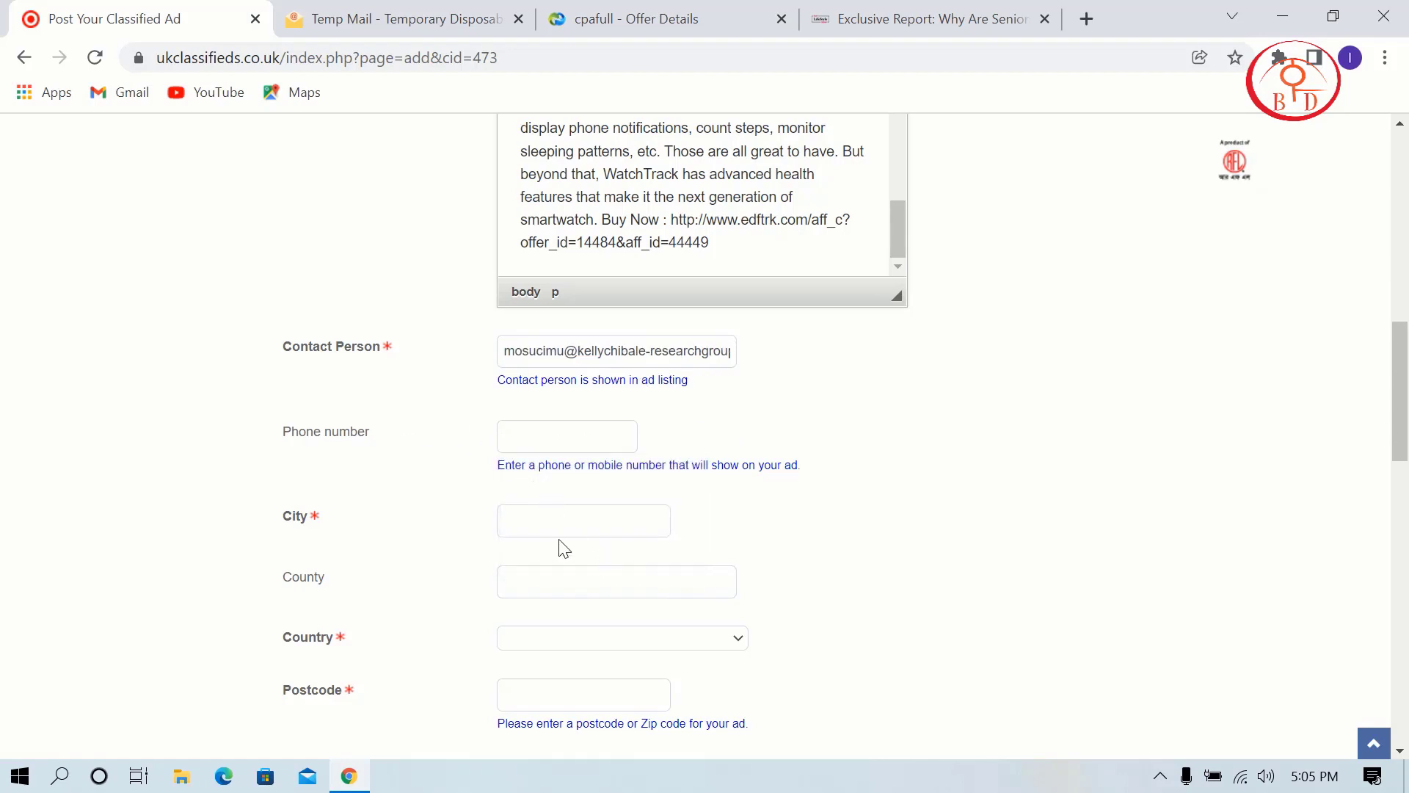
# Set the City to Agoura and the County to California from autofill suggestions.
pyautogui.click(567, 515)
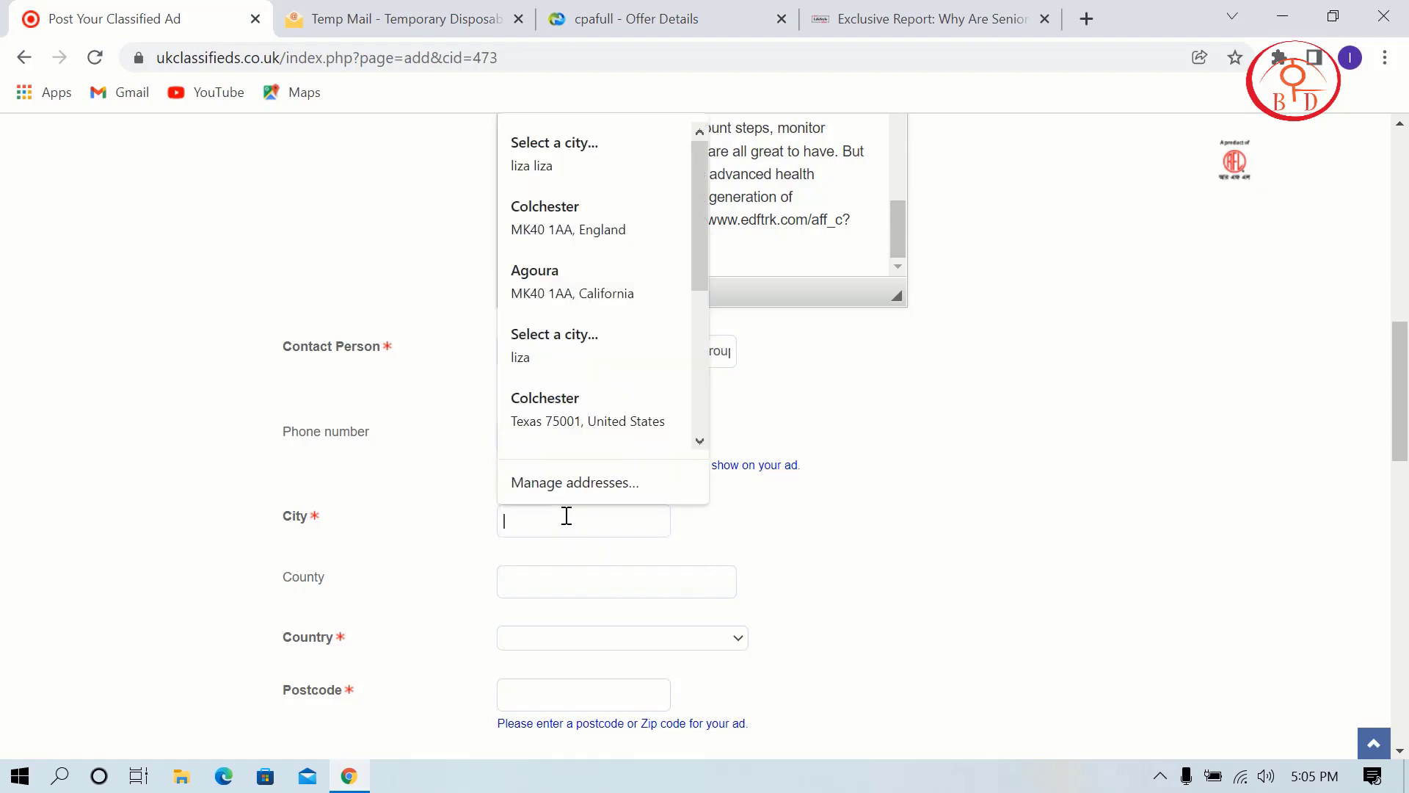
pyautogui.click(573, 286)
pyautogui.scroll(-1, 634, 586)
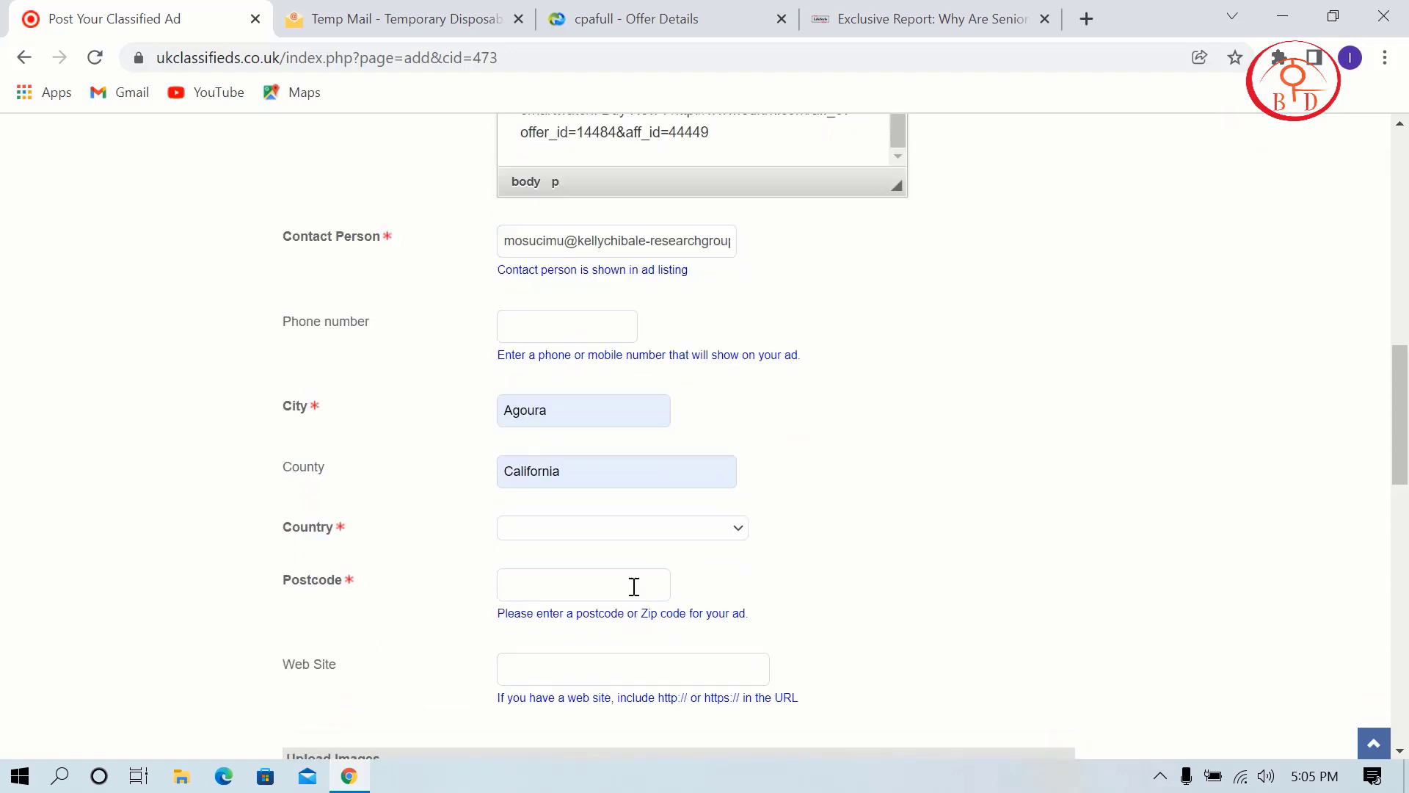
pyautogui.click(609, 476)
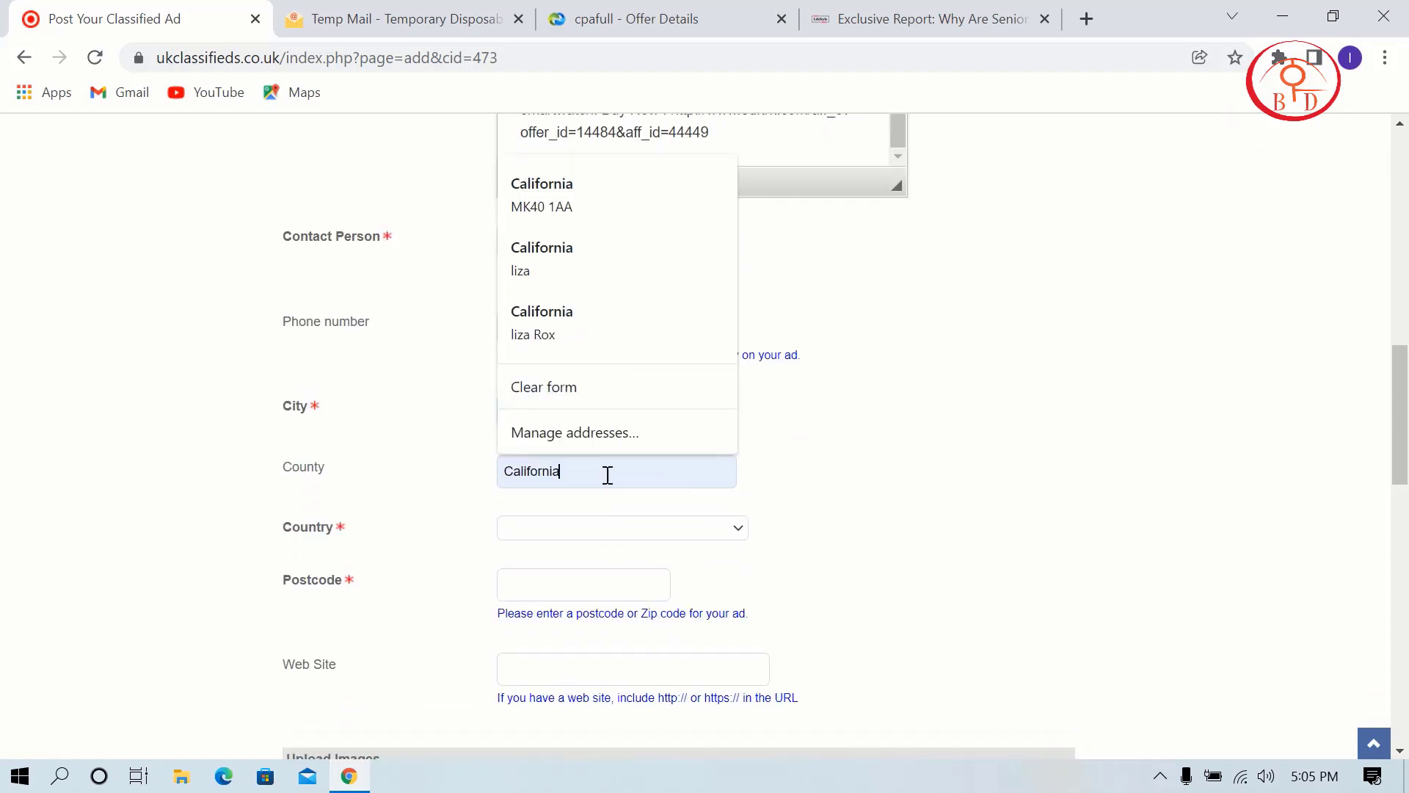
pyautogui.click(577, 187)
pyautogui.scroll(-1, 692, 475)
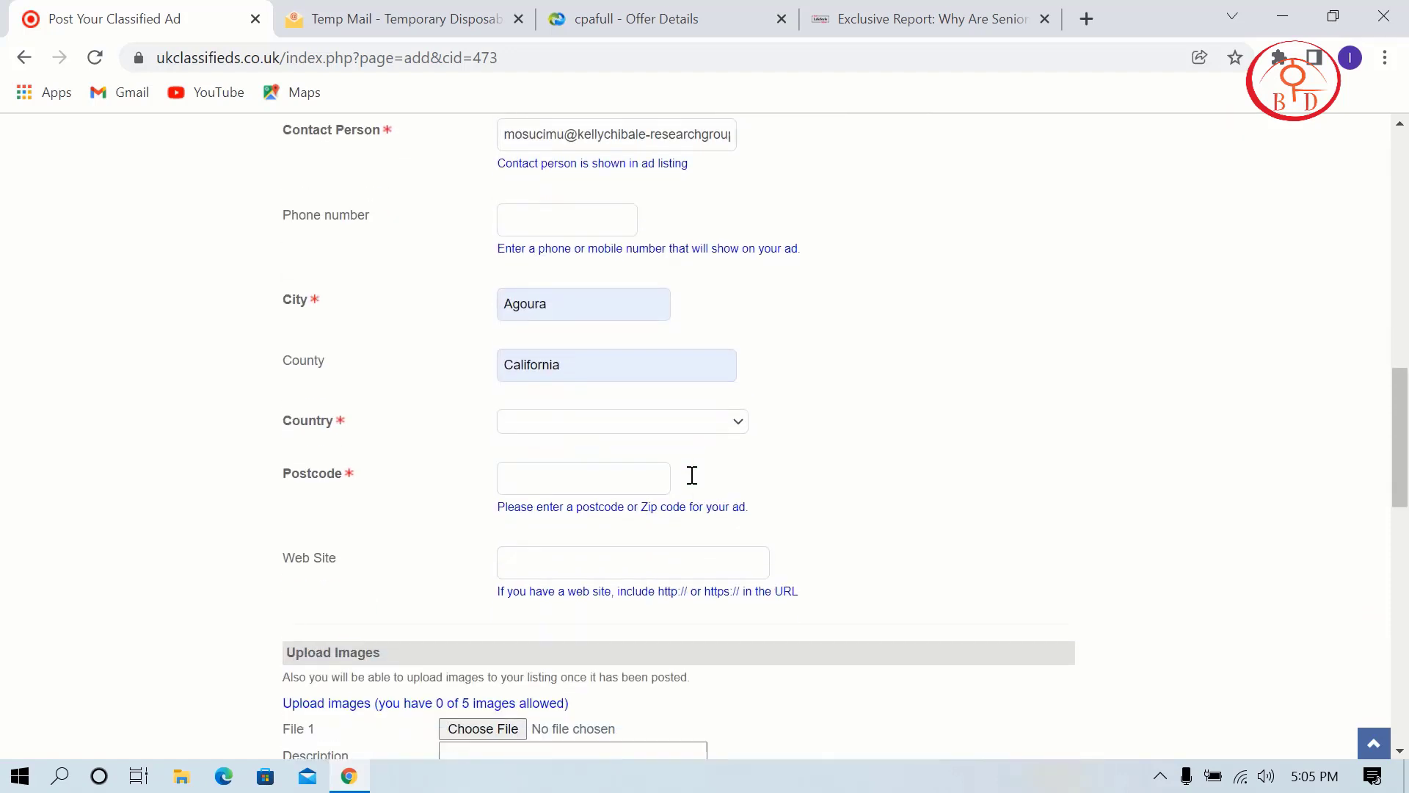
# Set the Country to United Kingdom and the Postcode to 75001.
pyautogui.click(620, 424)
pyautogui.scroll(-20, 578, 257)
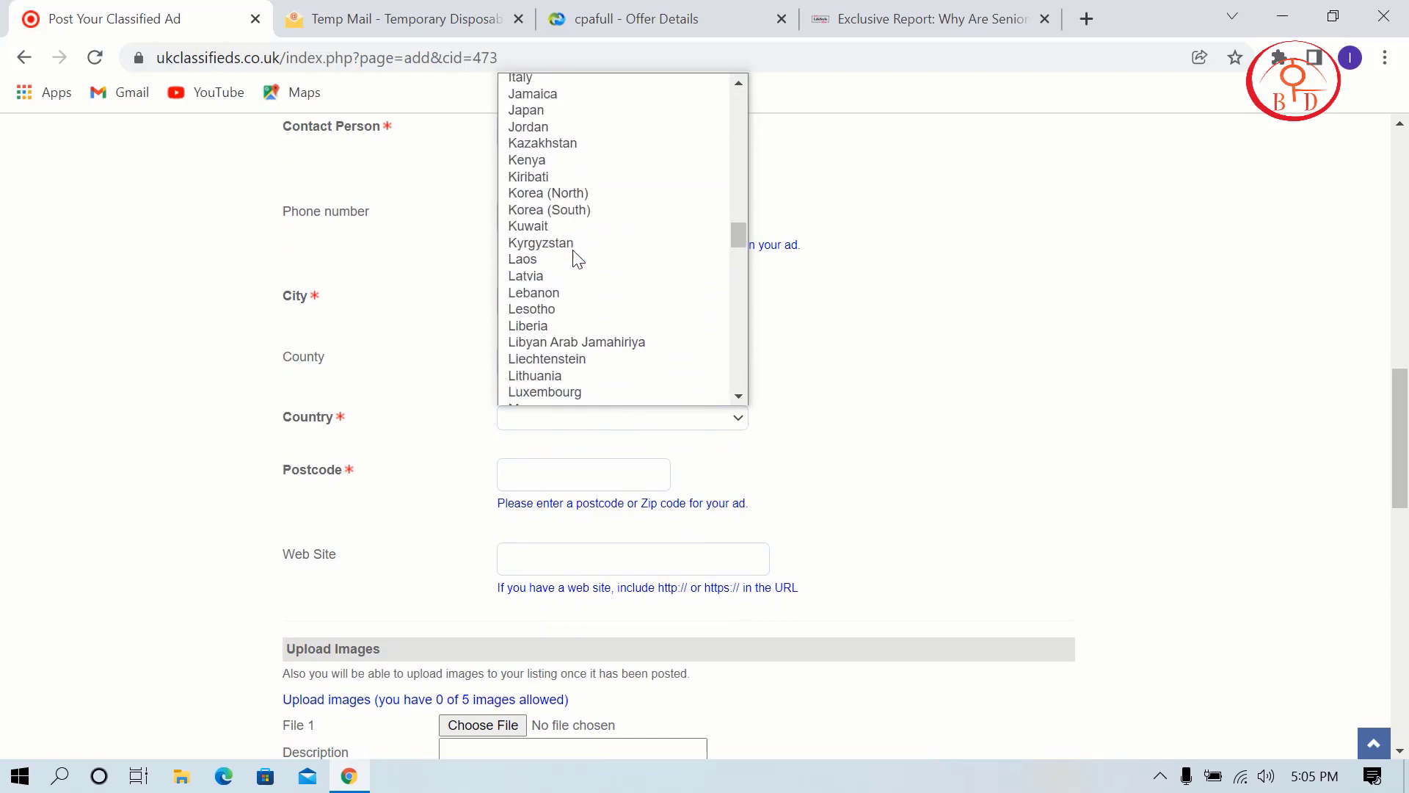
pyautogui.scroll(-20, 578, 258)
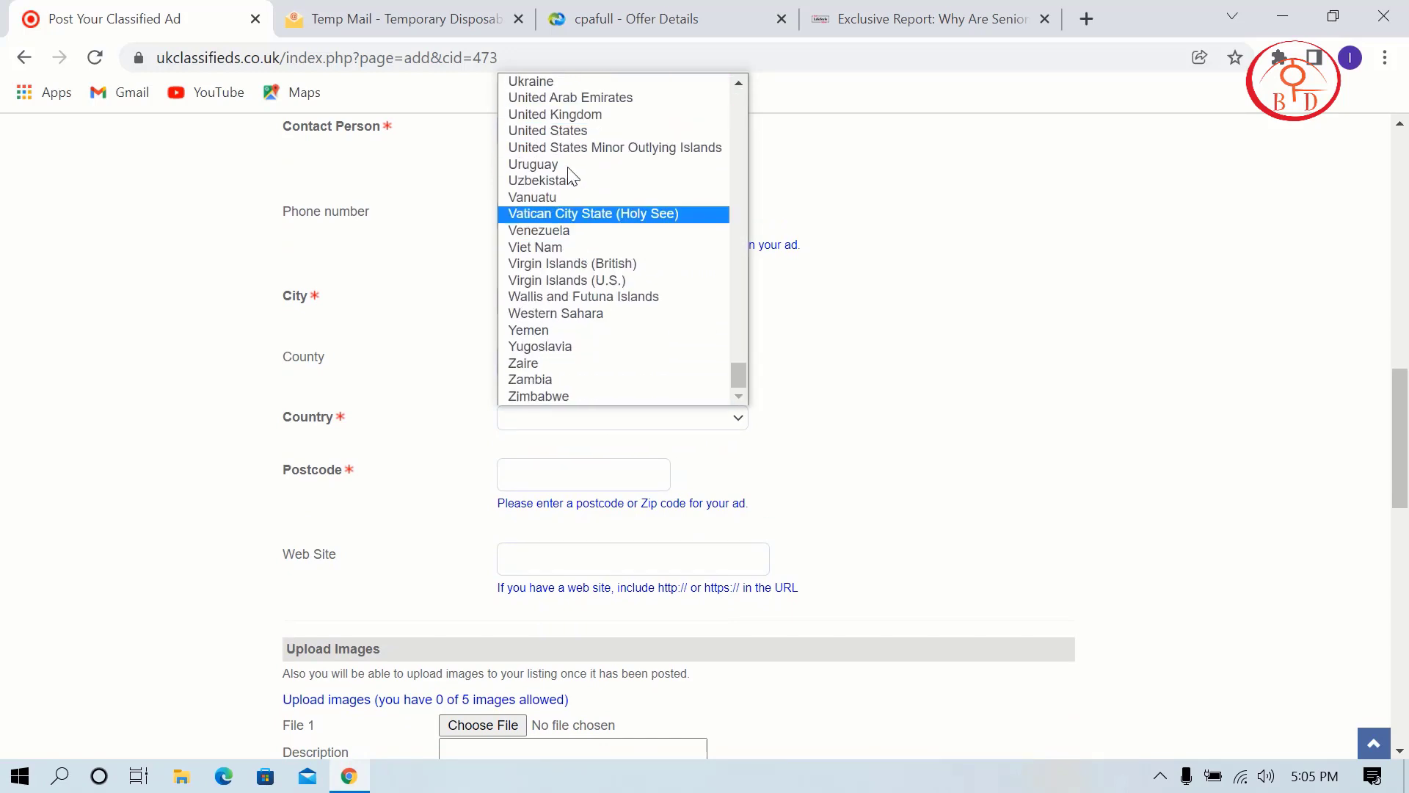
pyautogui.click(587, 115)
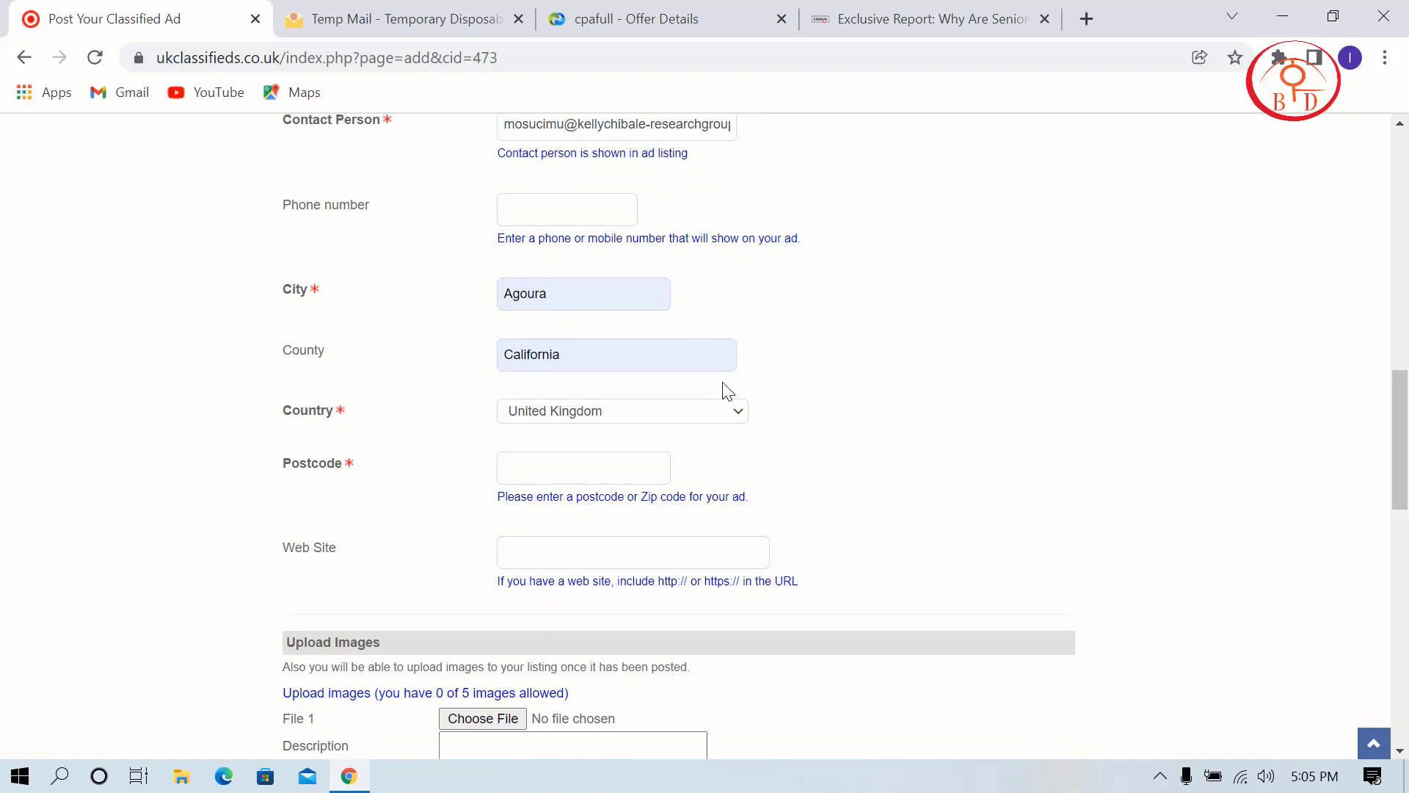
pyautogui.scroll(-1, 726, 391)
pyautogui.click(598, 355)
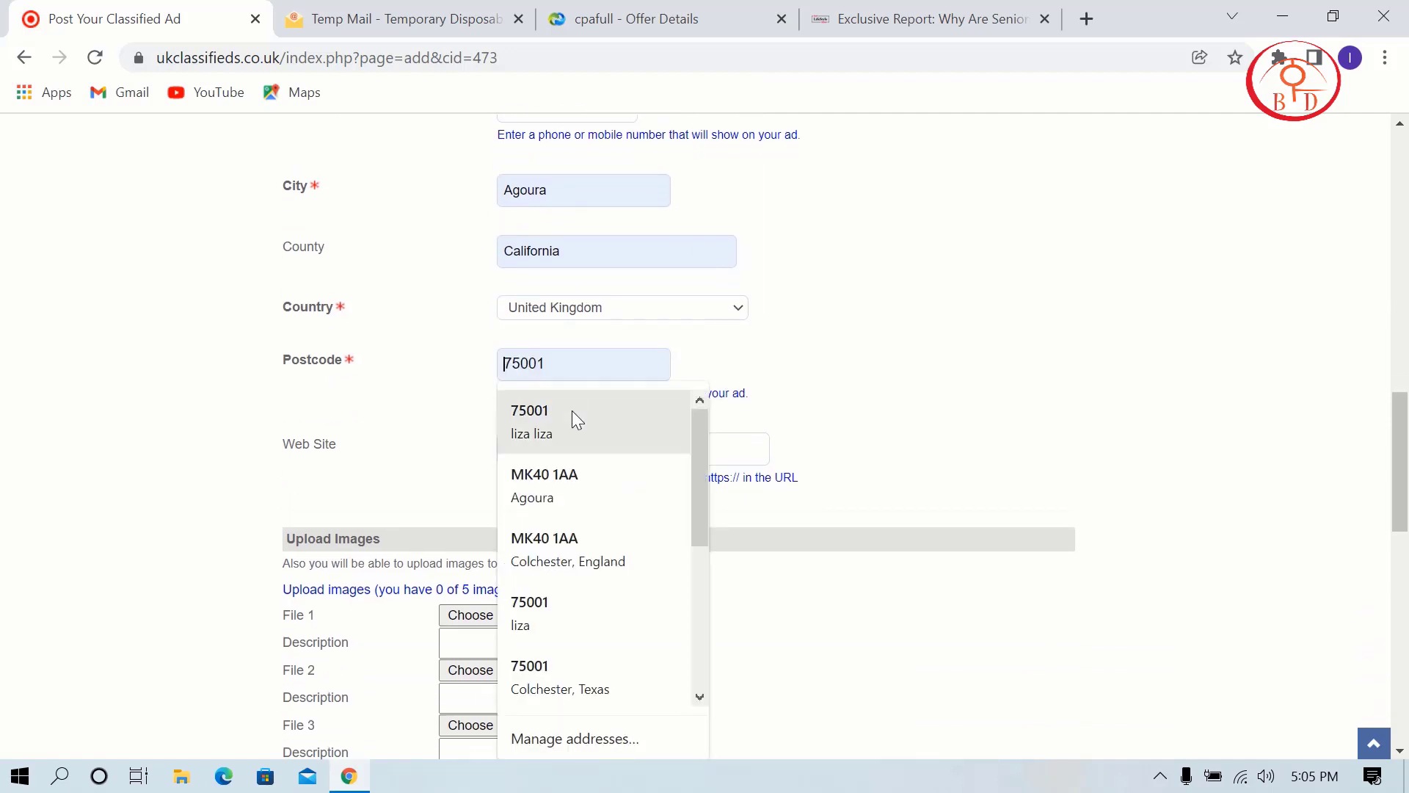
pyautogui.click(572, 411)
pyautogui.scroll(3, 629, 412)
pyautogui.scroll(-5, 633, 408)
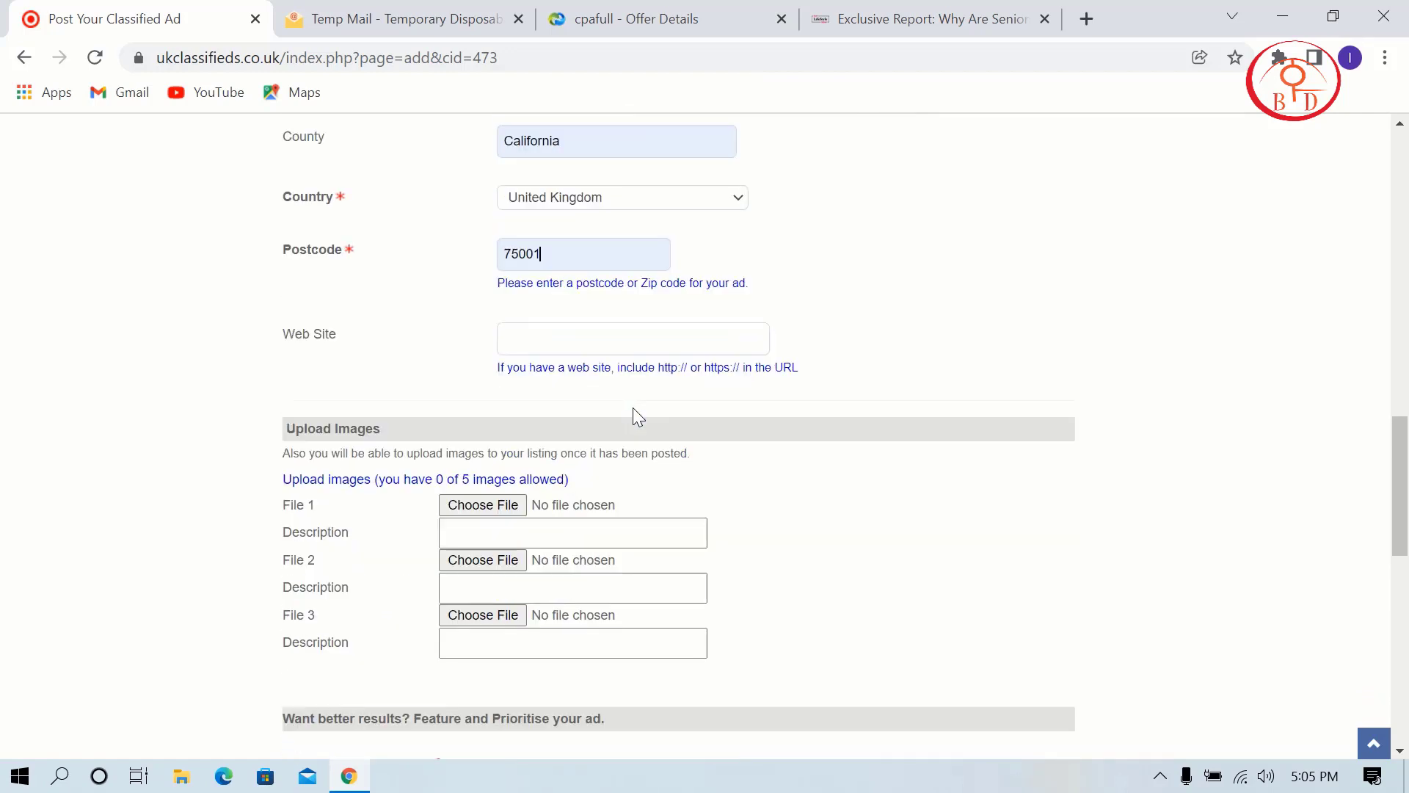
pyautogui.click(609, 341)
# Clear the e-mail text wrongly pasted into the Web Site field.
pyautogui.rightClick(608, 346)
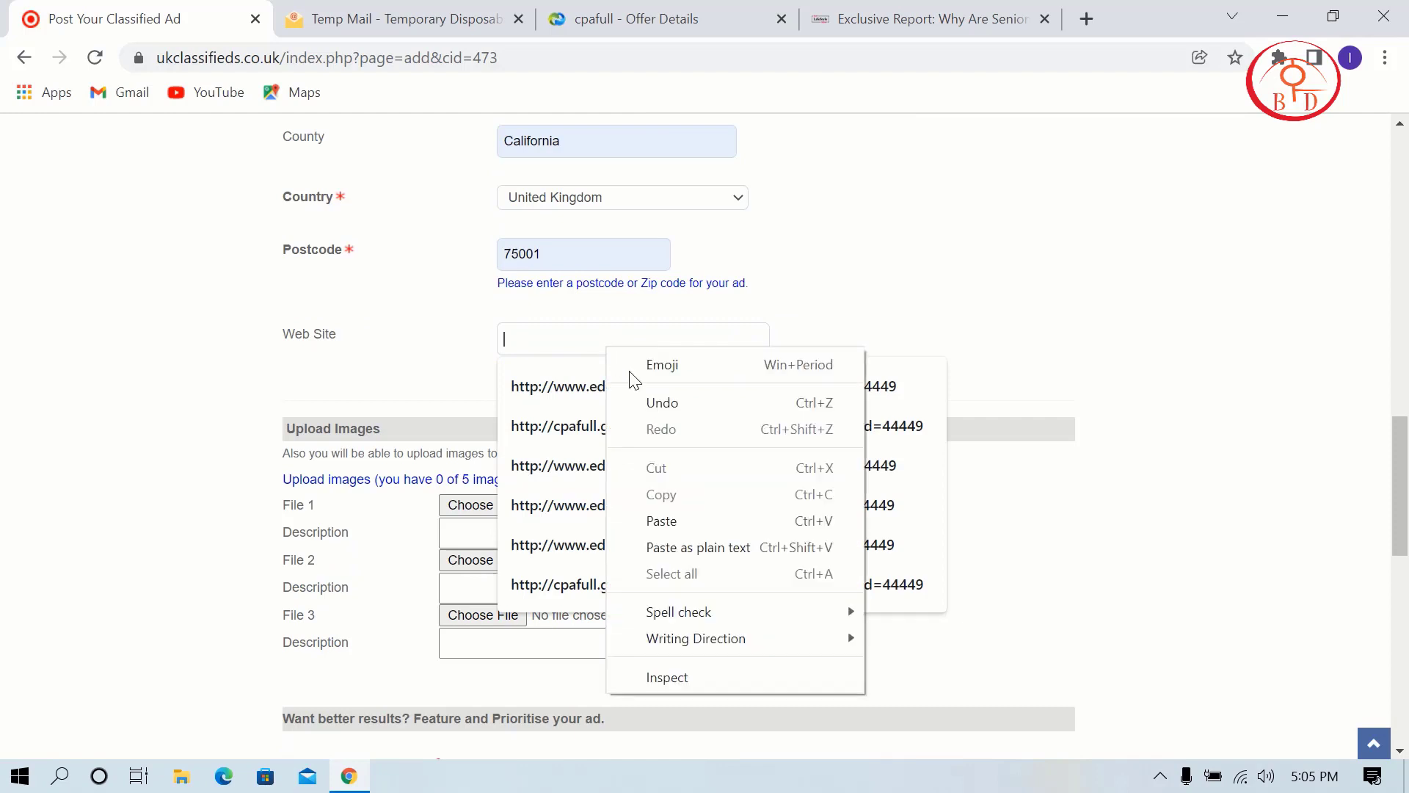
pyautogui.click(663, 520)
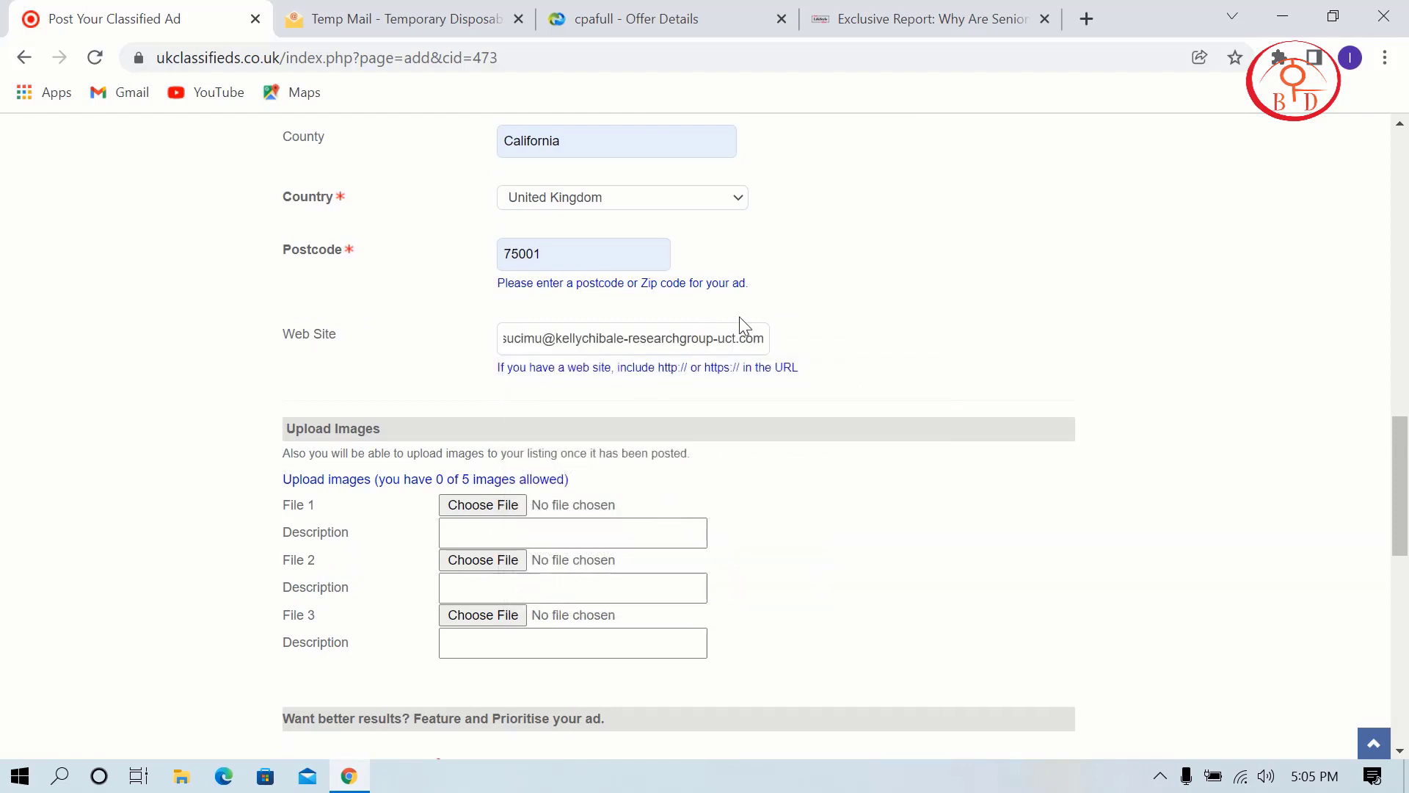
pyautogui.press('BackSpace')
pyautogui.press('BackSpace')
pyautogui.press('BackSpace')
pyautogui.press('BackSpace')
pyautogui.press('BackSpace')
pyautogui.press('BackSpace')
pyautogui.press('BackSpace')
pyautogui.press('BackSpace')
pyautogui.press('BackSpace')
pyautogui.press('BackSpace')
pyautogui.press('BackSpace')
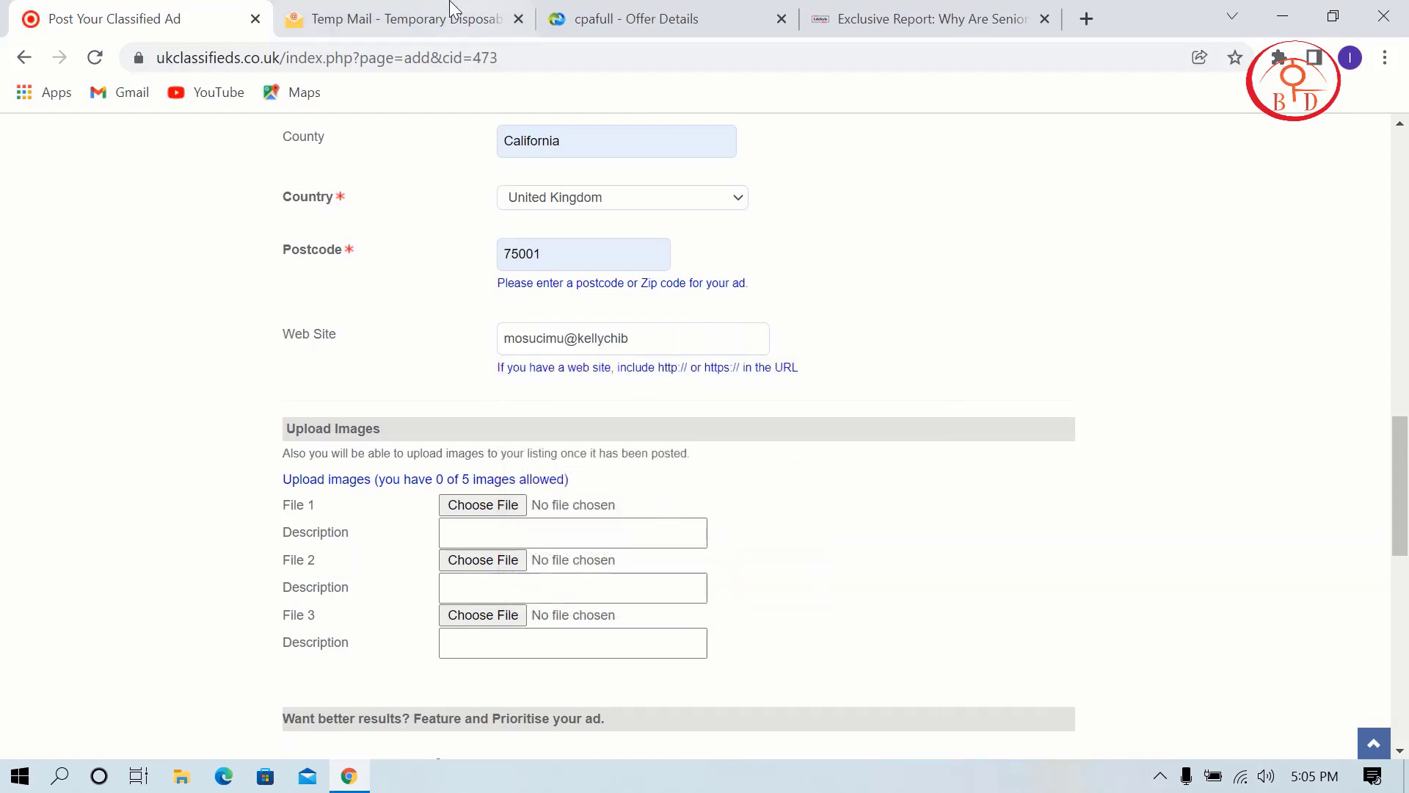
pyautogui.press('BackSpace')
pyautogui.press('BackSpace')
pyautogui.press('BackSpace')
pyautogui.press('BackSpace')
pyautogui.press('BackSpace')
pyautogui.press('BackSpace')
pyautogui.press('BackSpace')
pyautogui.press('BackSpace')
pyautogui.press('BackSpace')
pyautogui.press('BackSpace')
pyautogui.press('BackSpace')
pyautogui.press('BackSpace')
pyautogui.press('BackSpace')
pyautogui.press('BackSpace')
pyautogui.press('BackSpace')
pyautogui.press('BackSpace')
# Copy the tracking link from the description and paste it into Web Site.
pyautogui.click(625, 16)
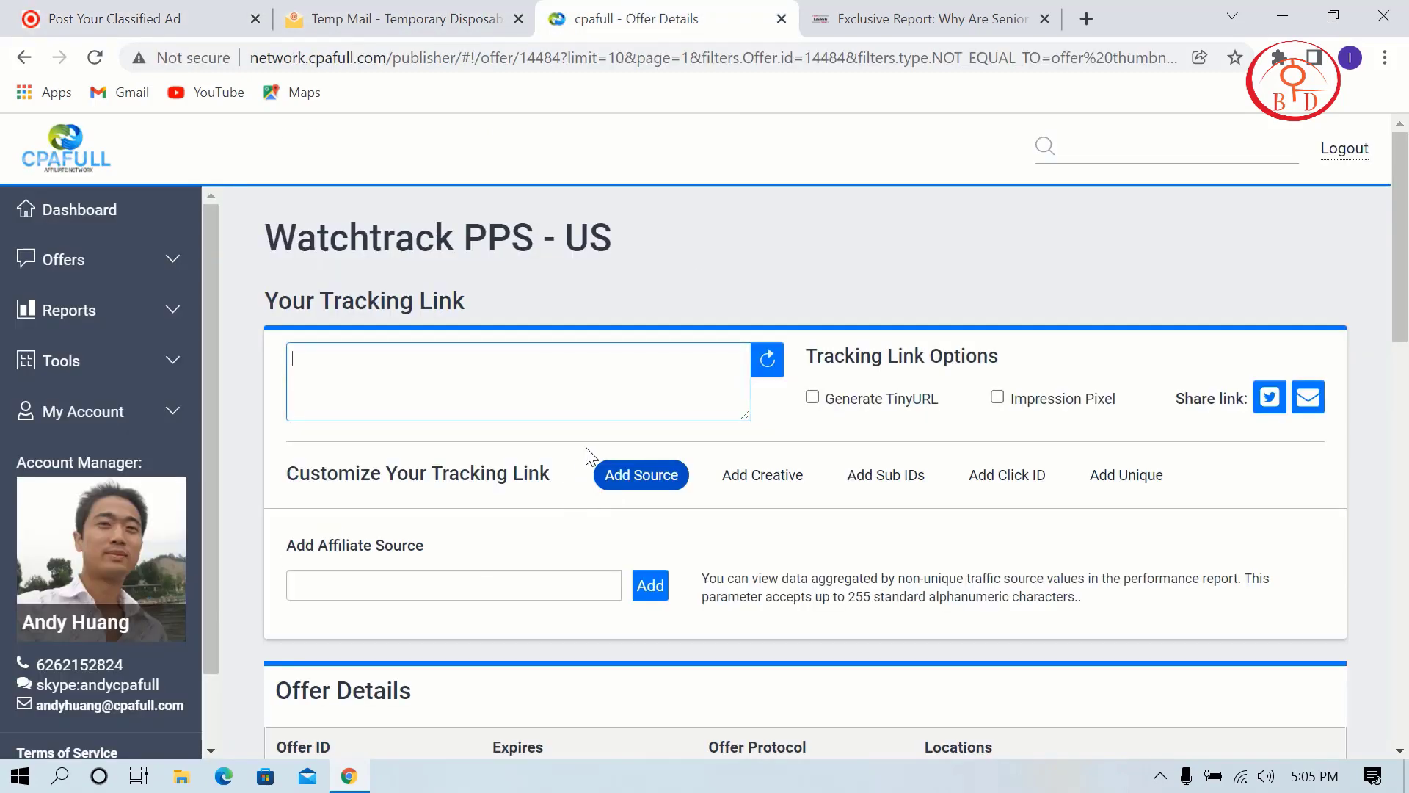
pyautogui.click(69, 11)
pyautogui.scroll(10, 667, 433)
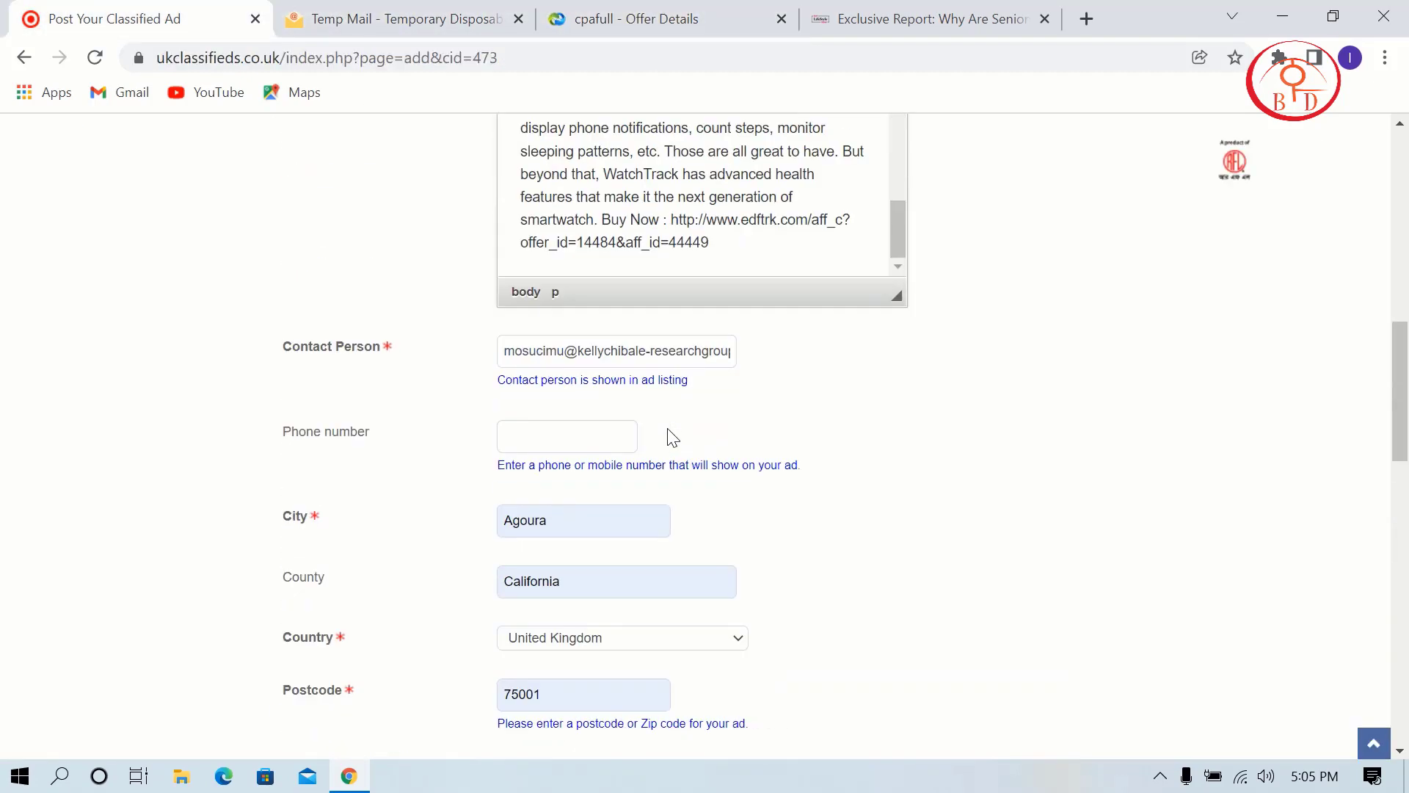
pyautogui.moveTo(710, 575); pyautogui.dragTo(670, 551)
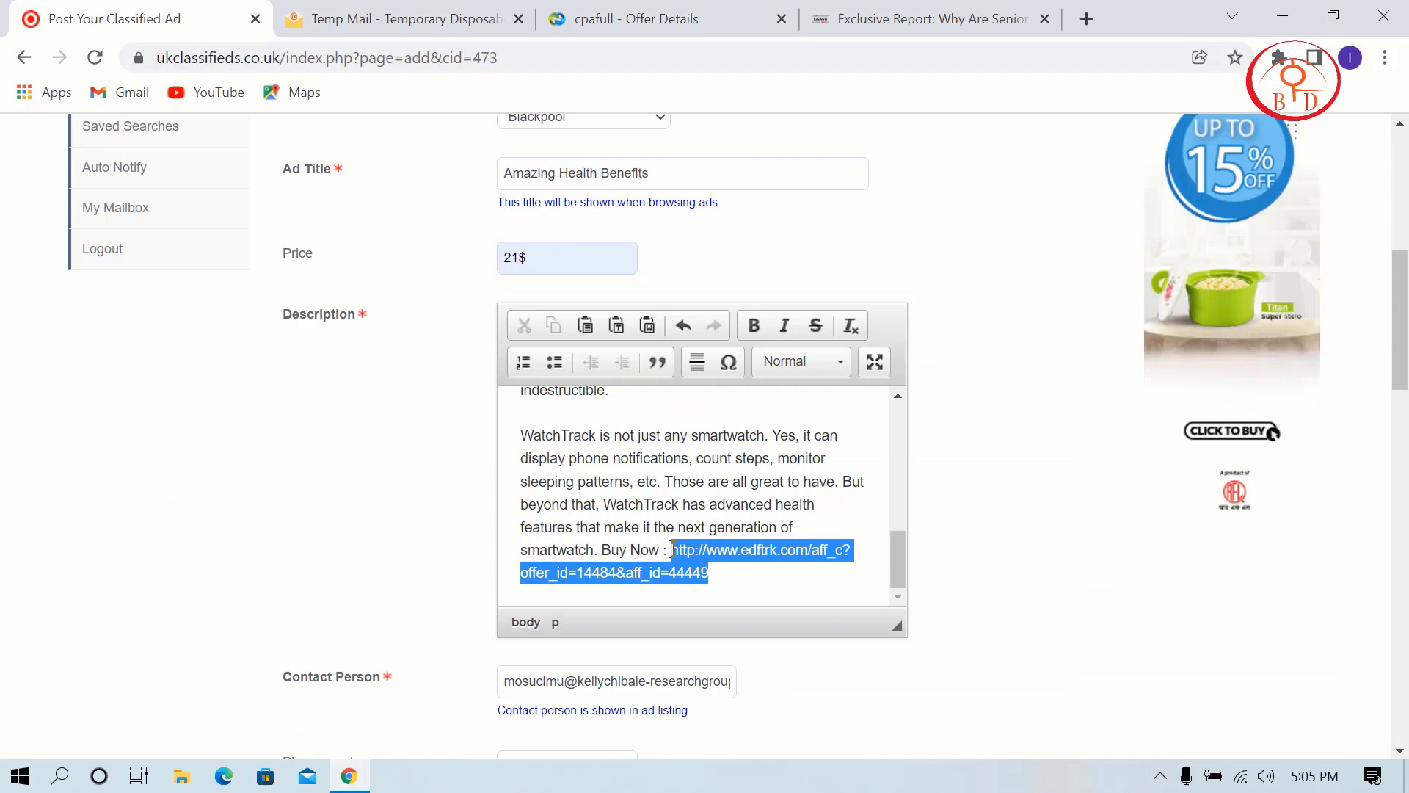
pyautogui.rightClick(719, 559)
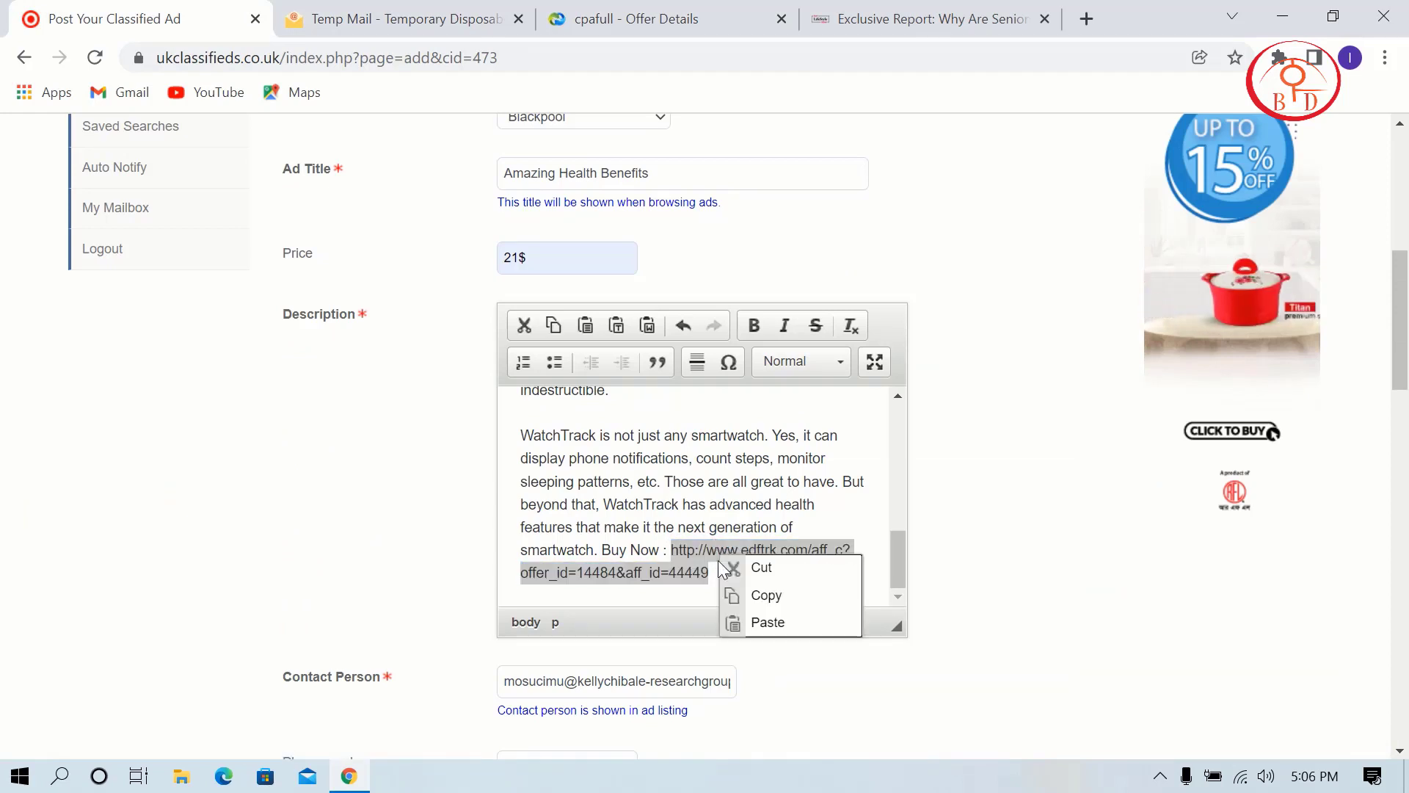
pyautogui.click(764, 593)
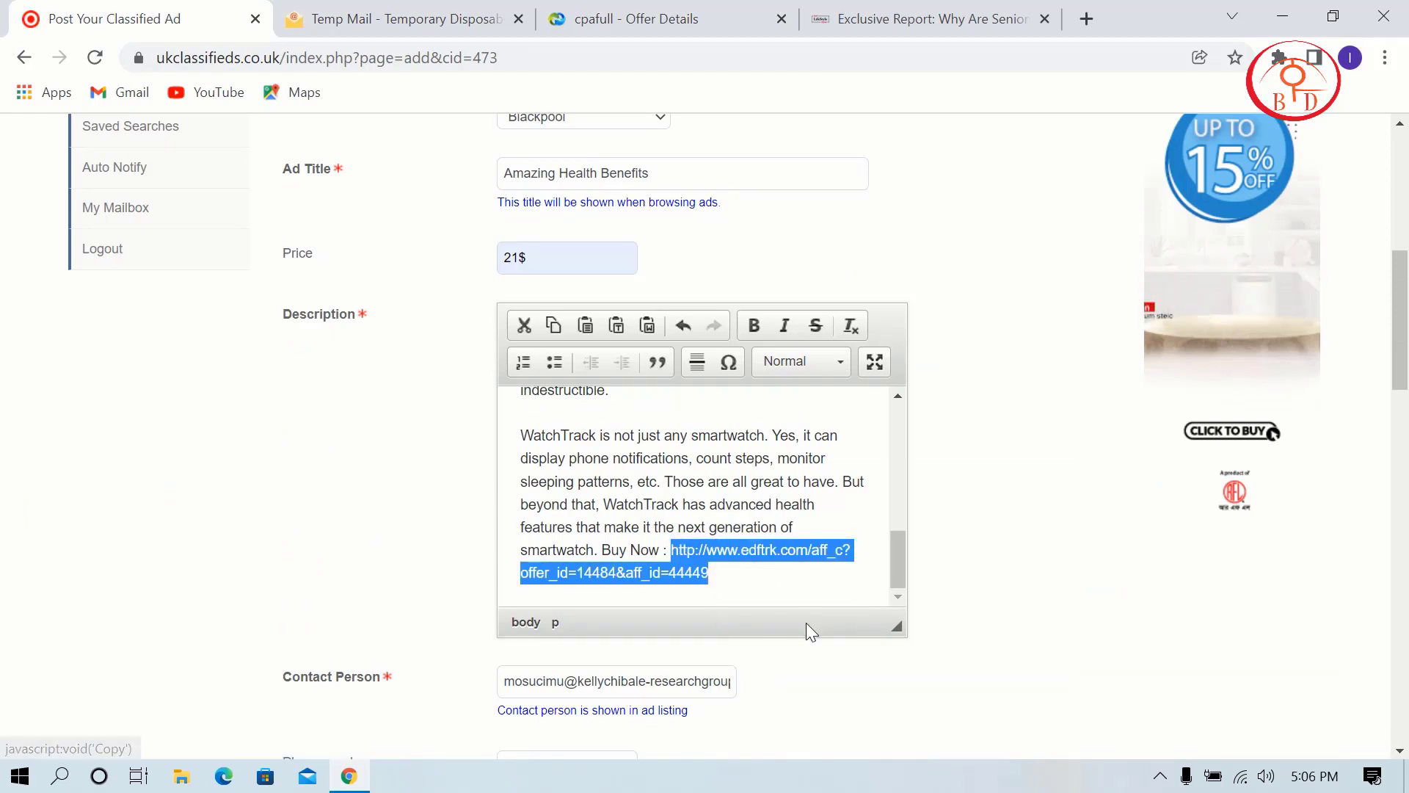
pyautogui.scroll(-8, 809, 624)
pyautogui.click(629, 556)
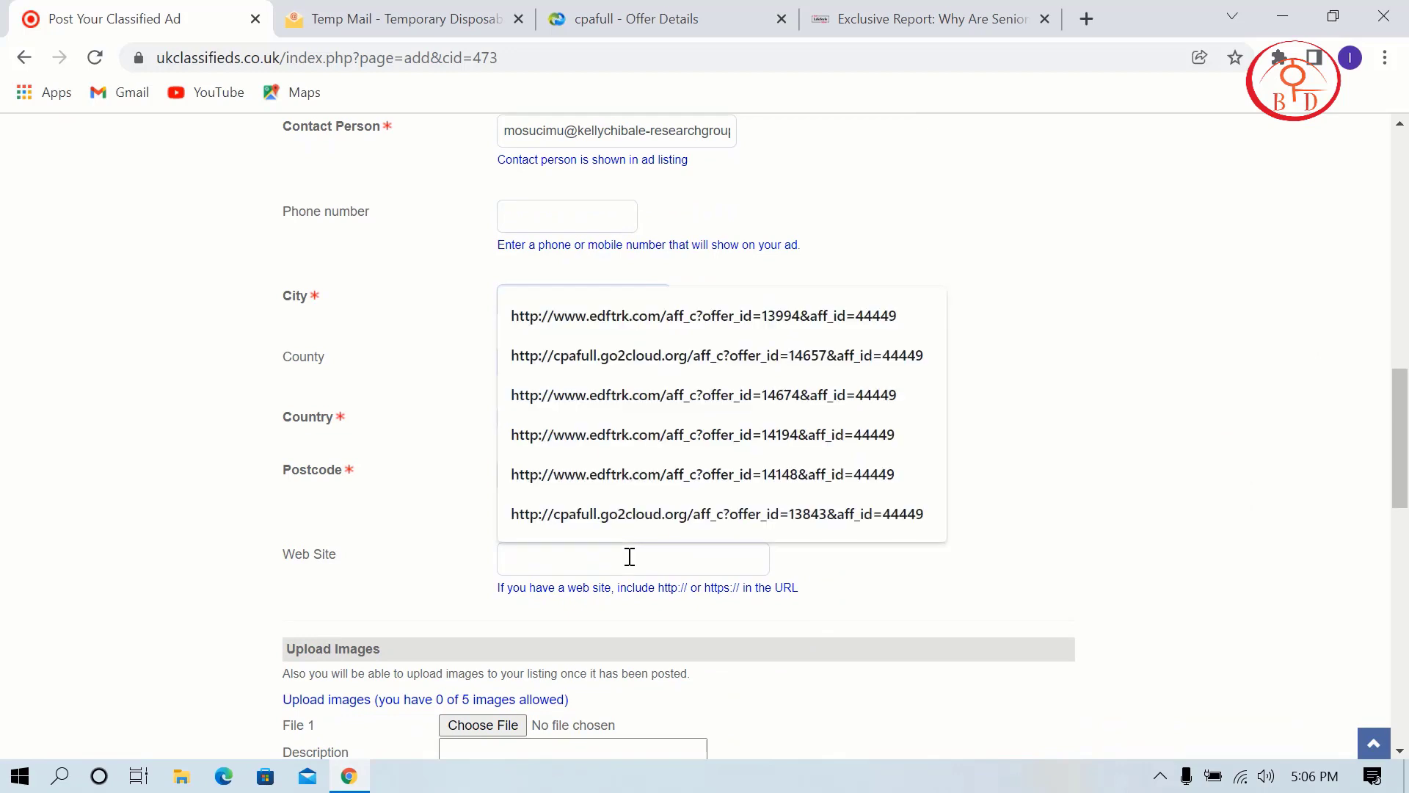
pyautogui.hotkey('ctrl', 'v')
pyautogui.scroll(-3, 785, 620)
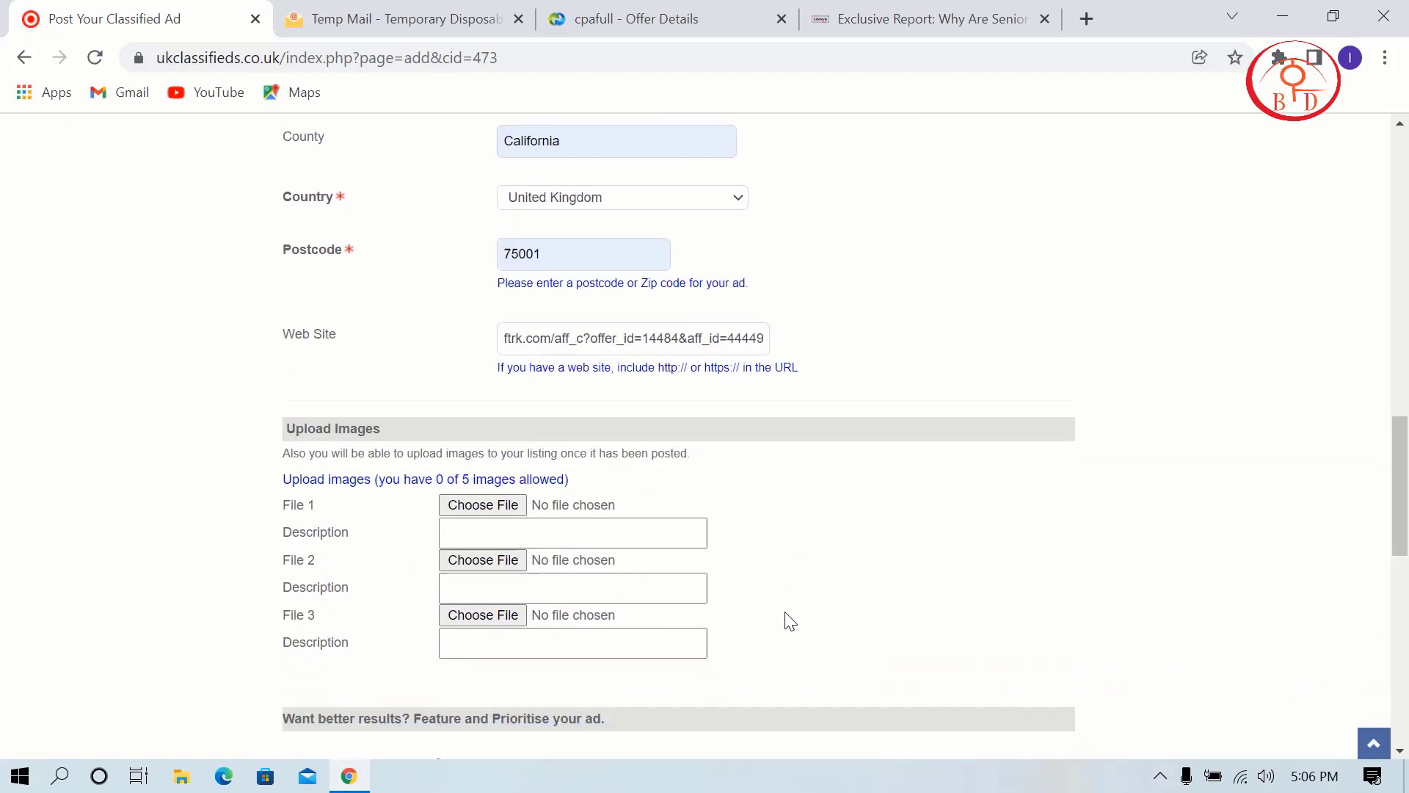
# Attach img-3.jpg as the first image and img-2.jpg to the second slot.
pyautogui.click(484, 514)
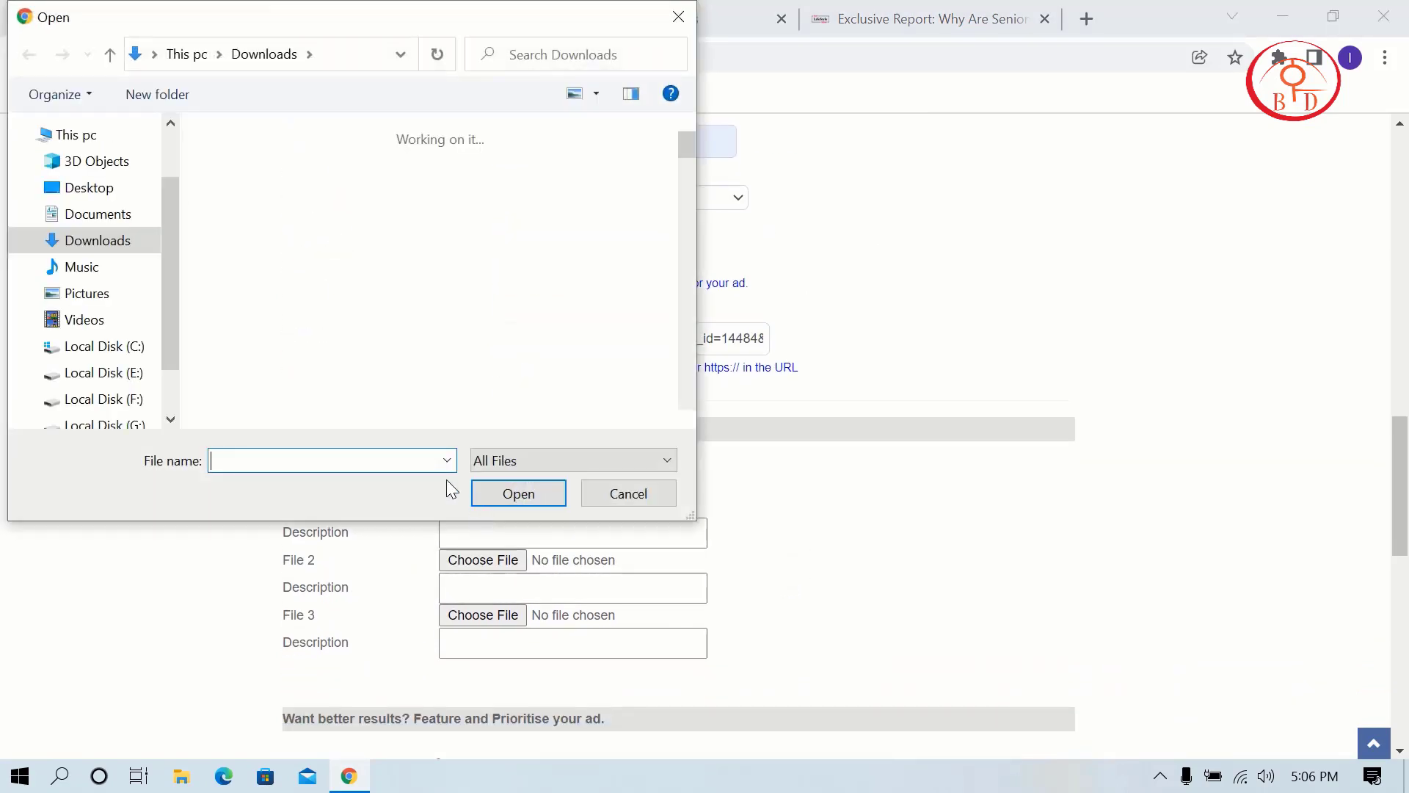
pyautogui.scroll(1, 351, 332)
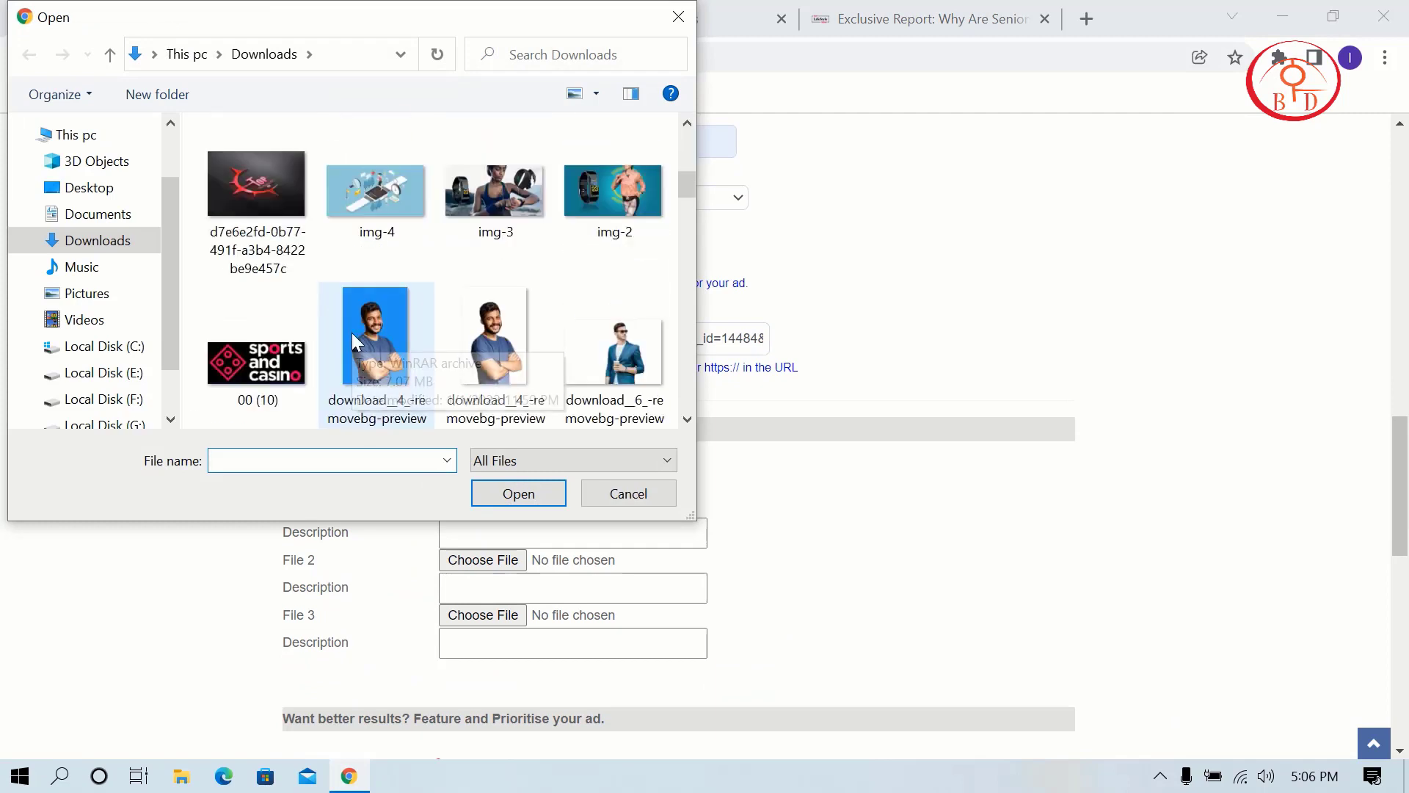
pyautogui.click(533, 191)
pyautogui.click(517, 493)
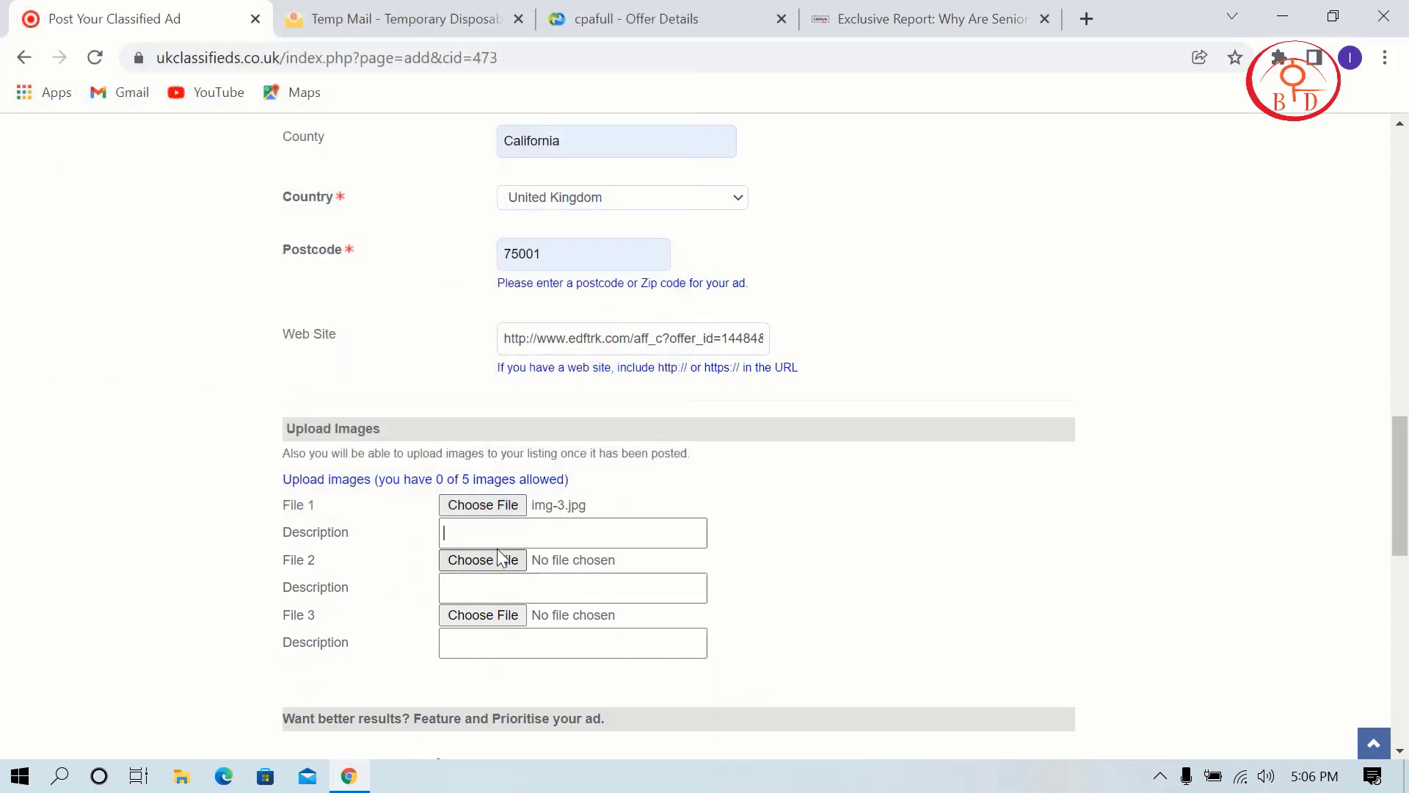
pyautogui.click(501, 560)
pyautogui.scroll(-3, 509, 259)
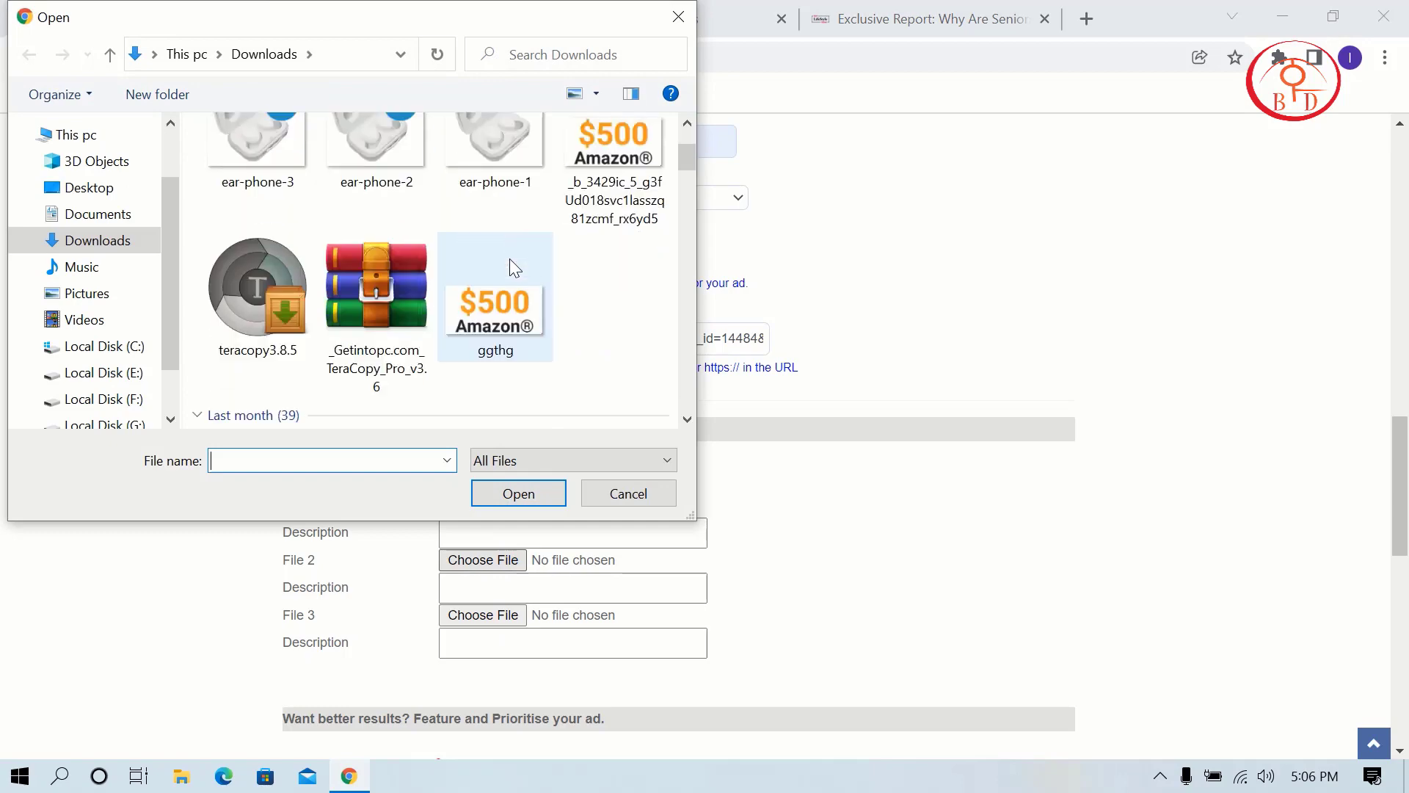
pyautogui.scroll(1, 558, 259)
pyautogui.click(582, 198)
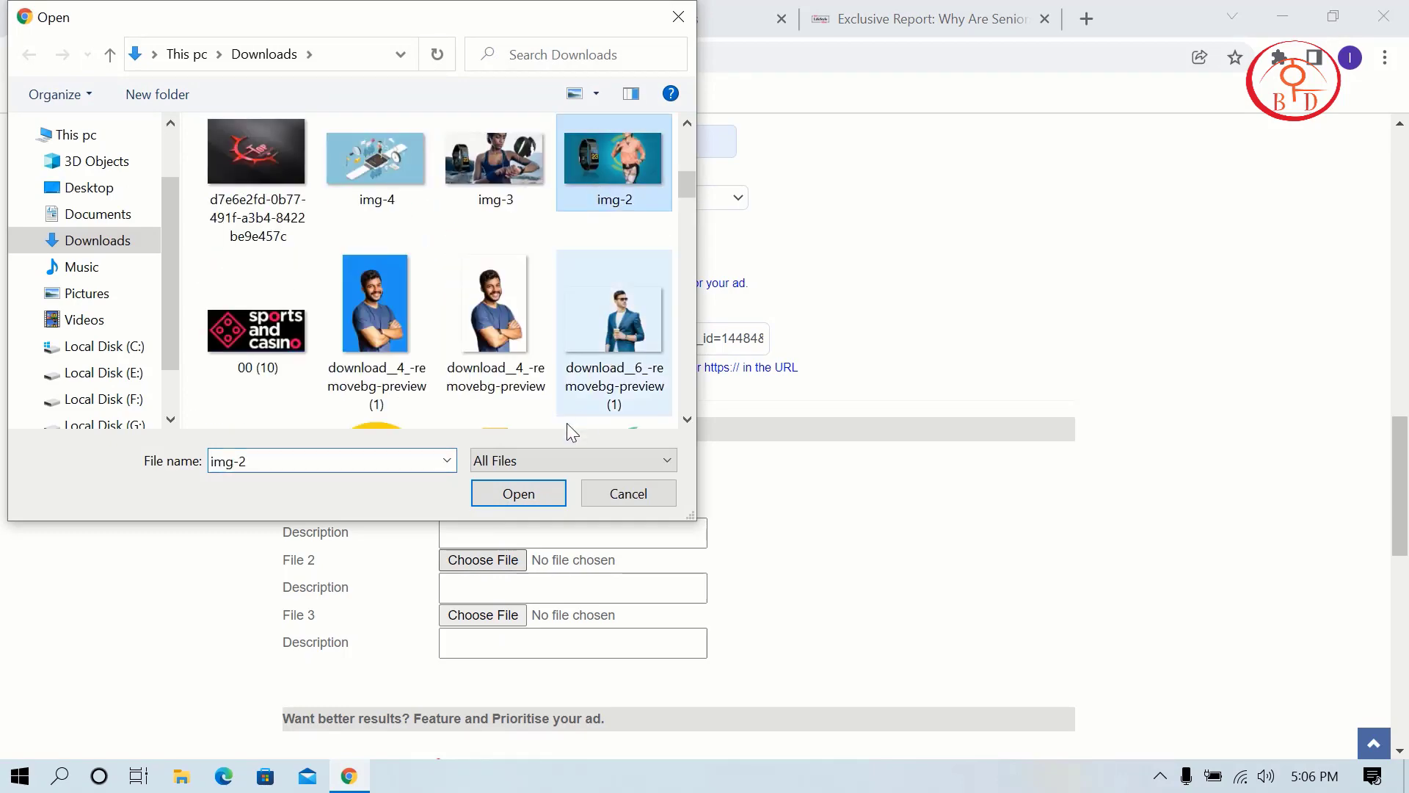
pyautogui.click(523, 483)
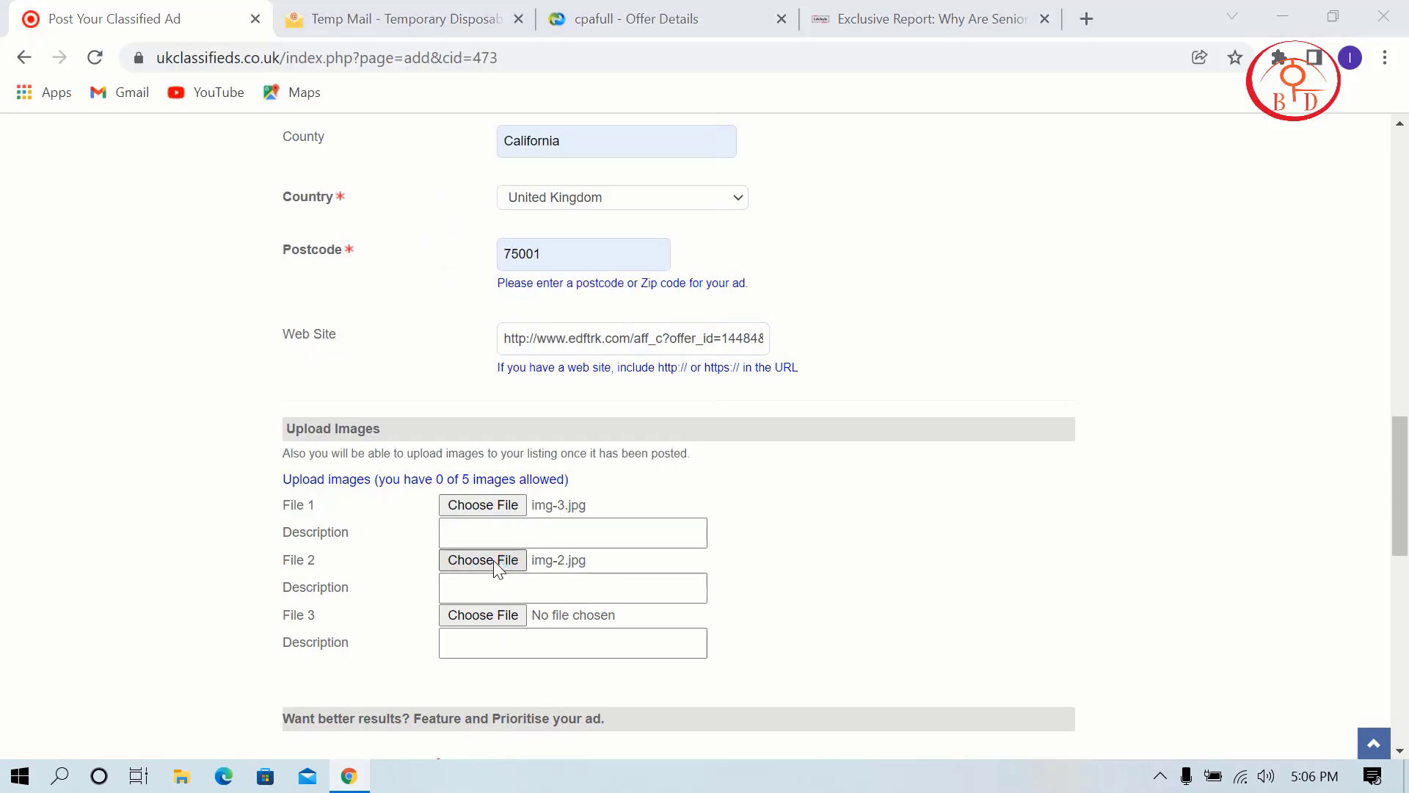
# Attach img-2.jpg to the third image slot.
pyautogui.click(502, 615)
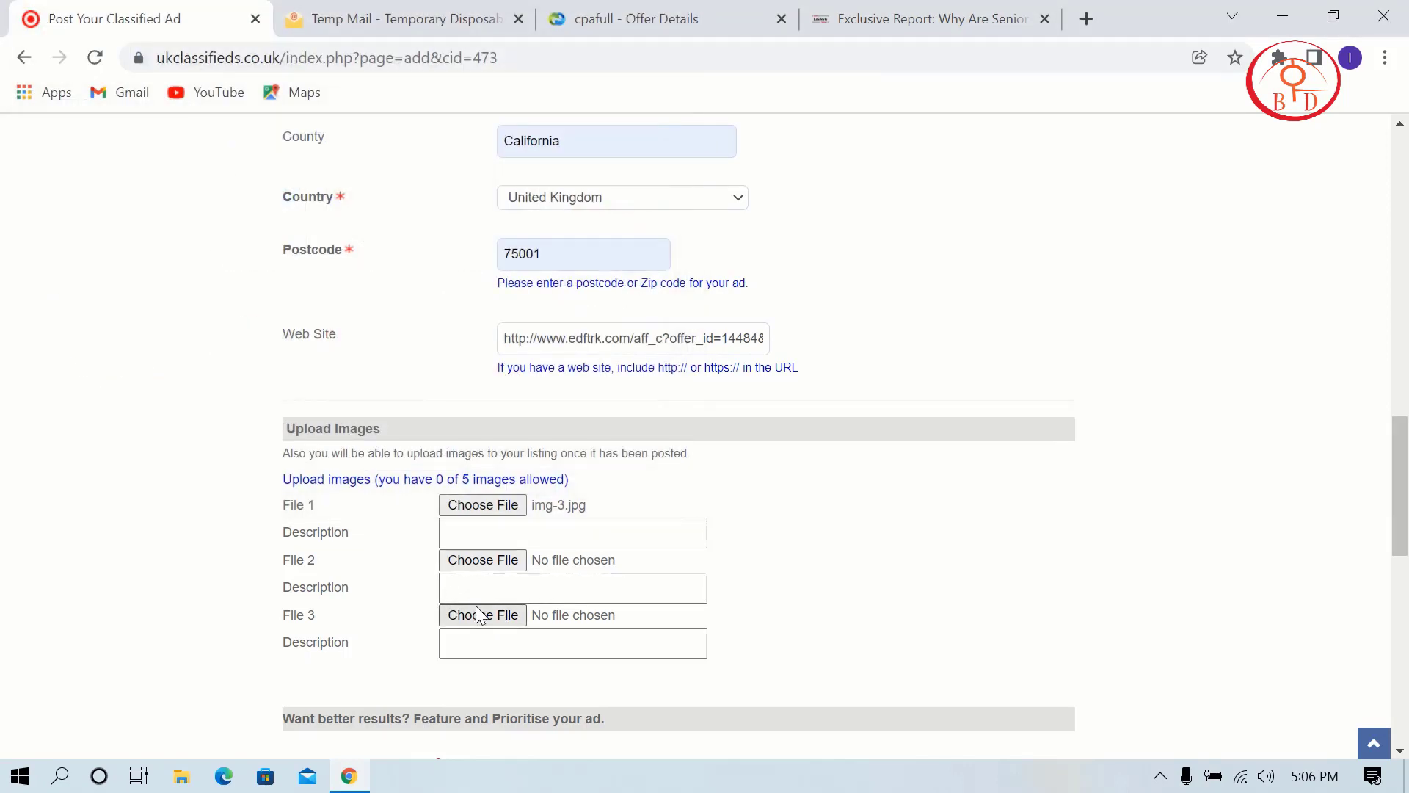
pyautogui.click(479, 615)
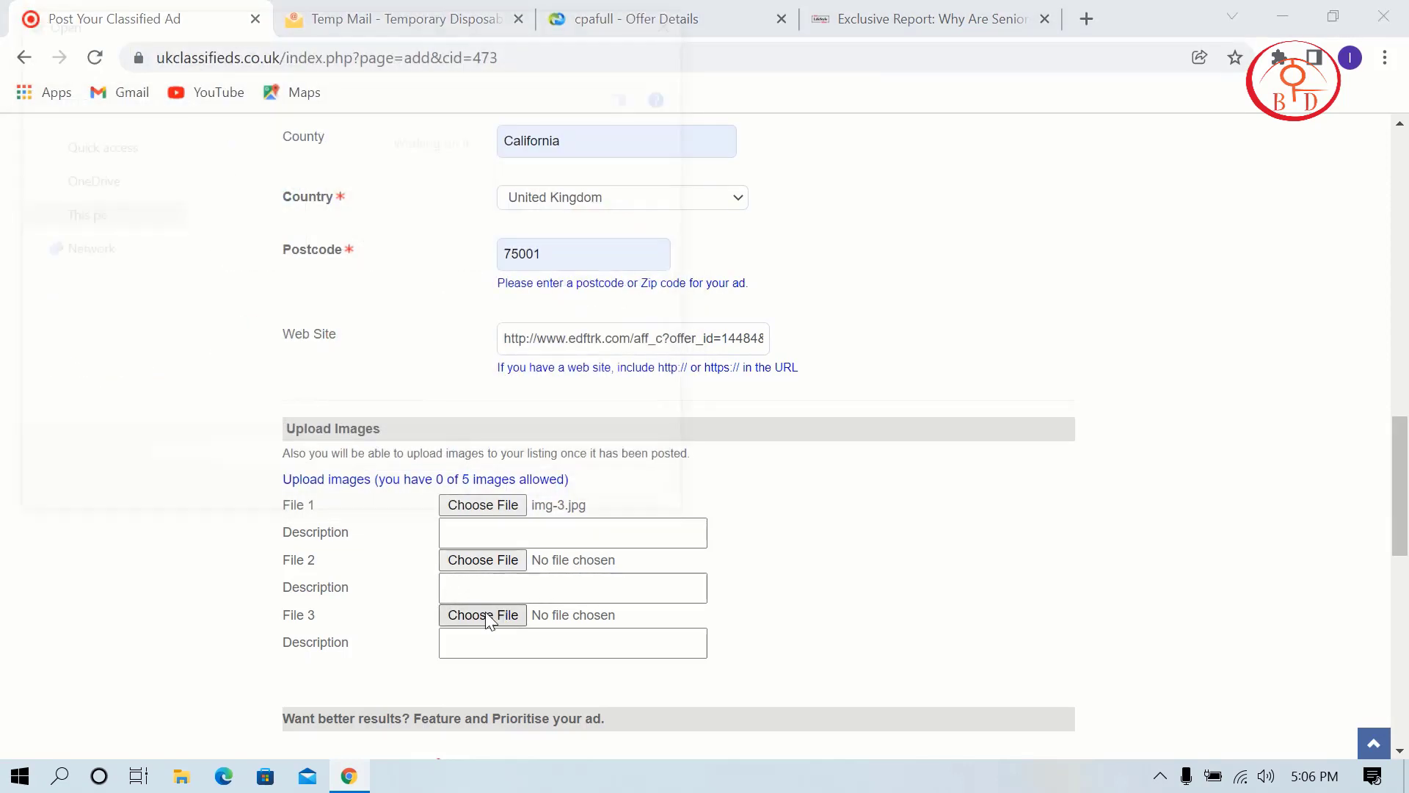
pyautogui.click(488, 336)
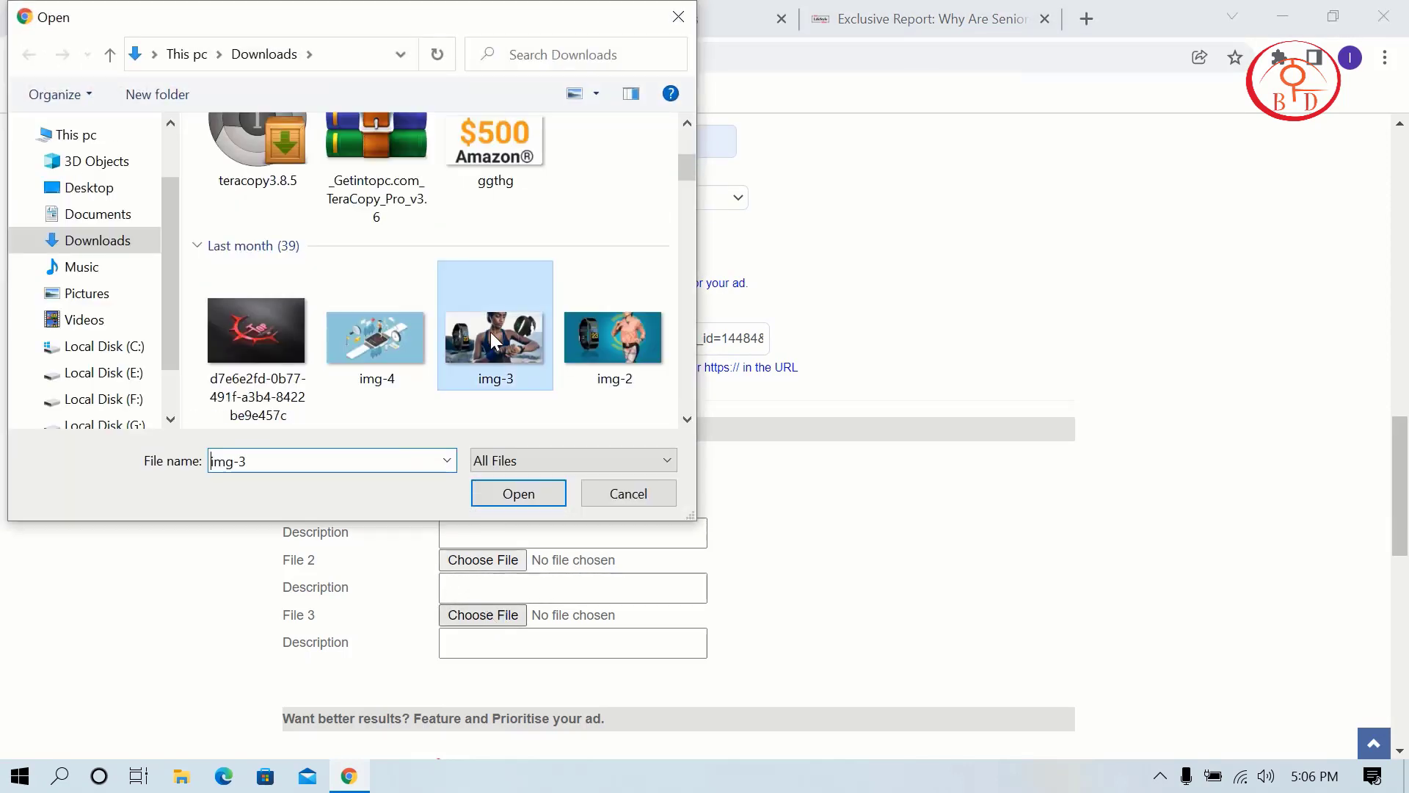
pyautogui.click(602, 355)
pyautogui.click(547, 491)
pyautogui.scroll(-2, 503, 525)
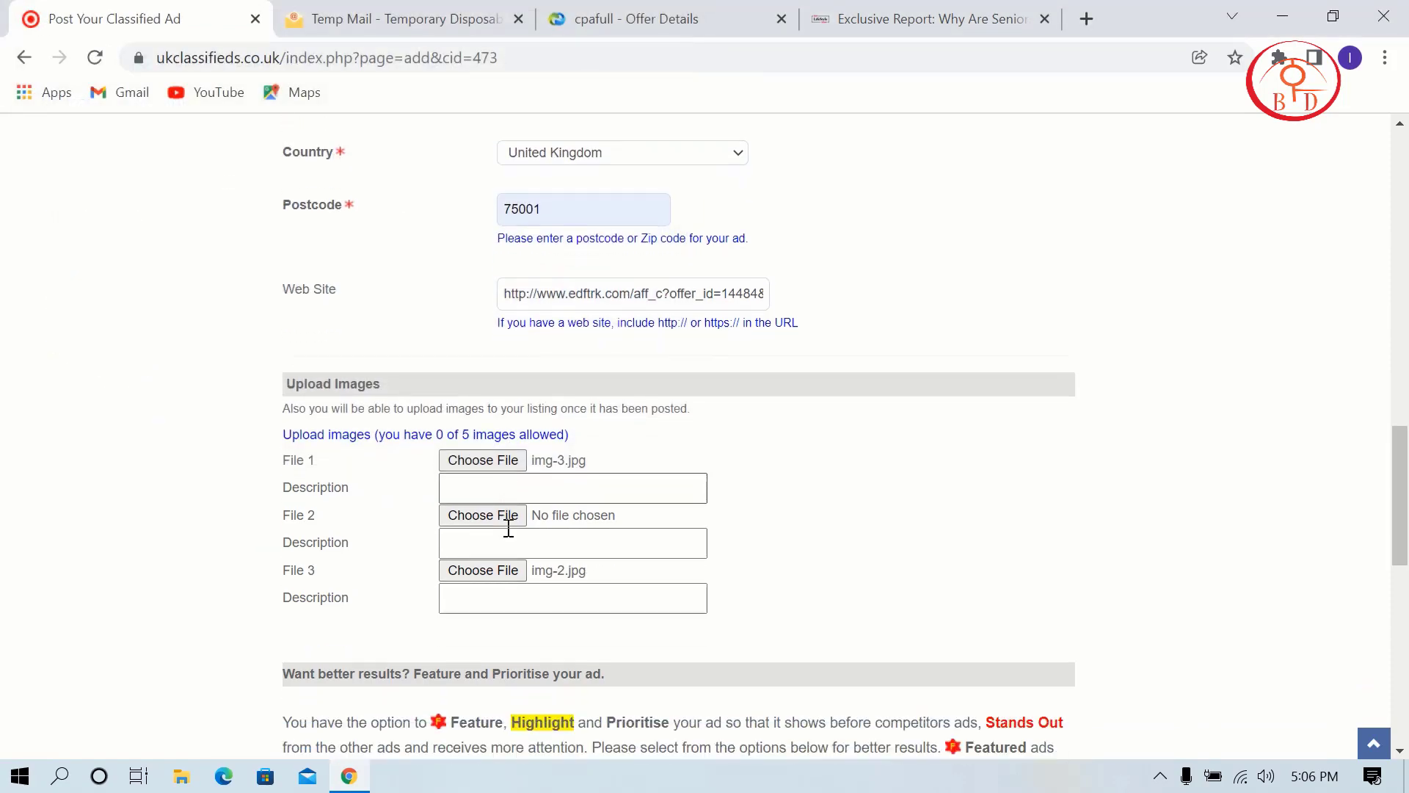
# Replace the second image with img-4.jpg from Downloads.
pyautogui.click(504, 458)
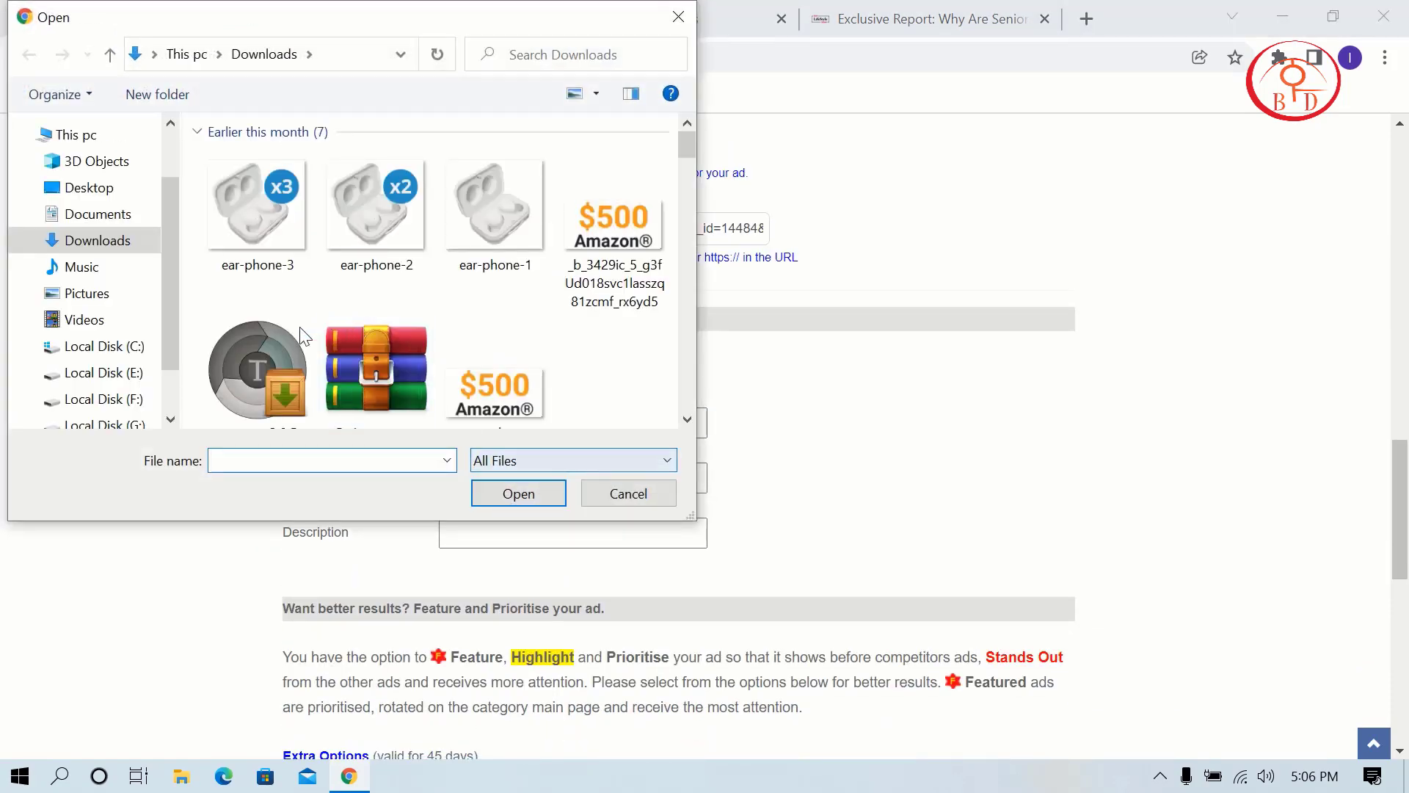
pyautogui.scroll(-3, 289, 336)
pyautogui.click(419, 325)
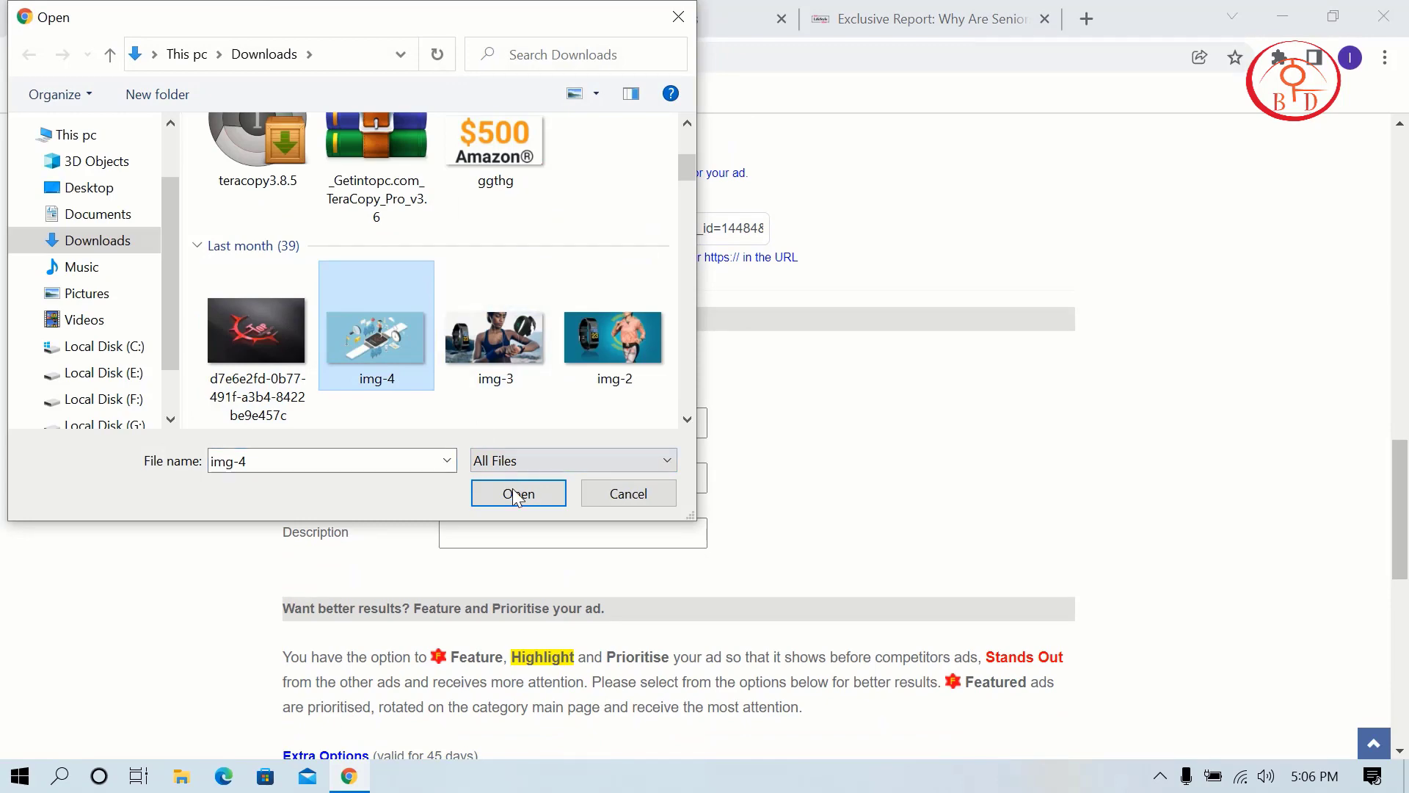
pyautogui.click(488, 528)
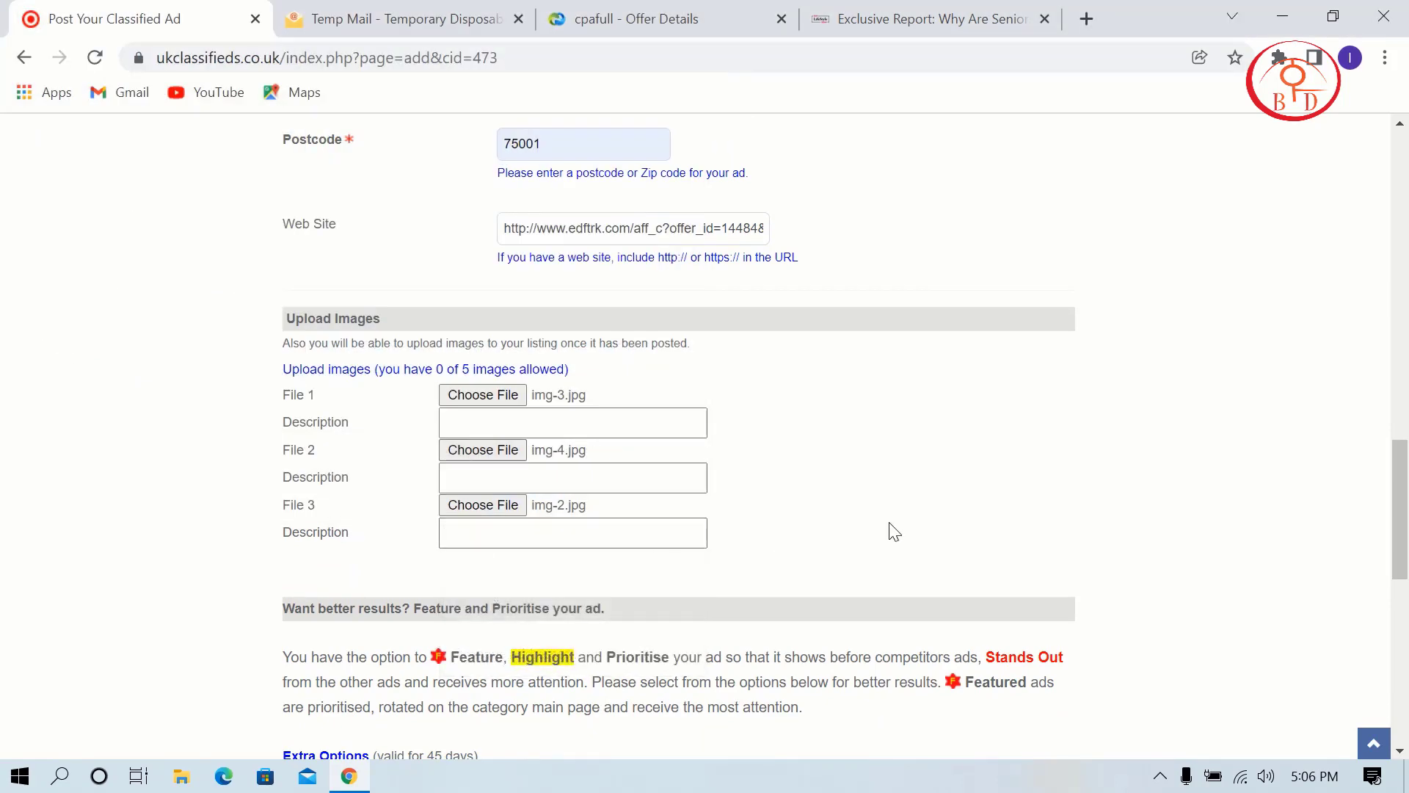
pyautogui.scroll(-3, 894, 532)
# Submit the ad, read the Congratulations confirmation, and go back to the home page.
pyautogui.scroll(-1, 894, 532)
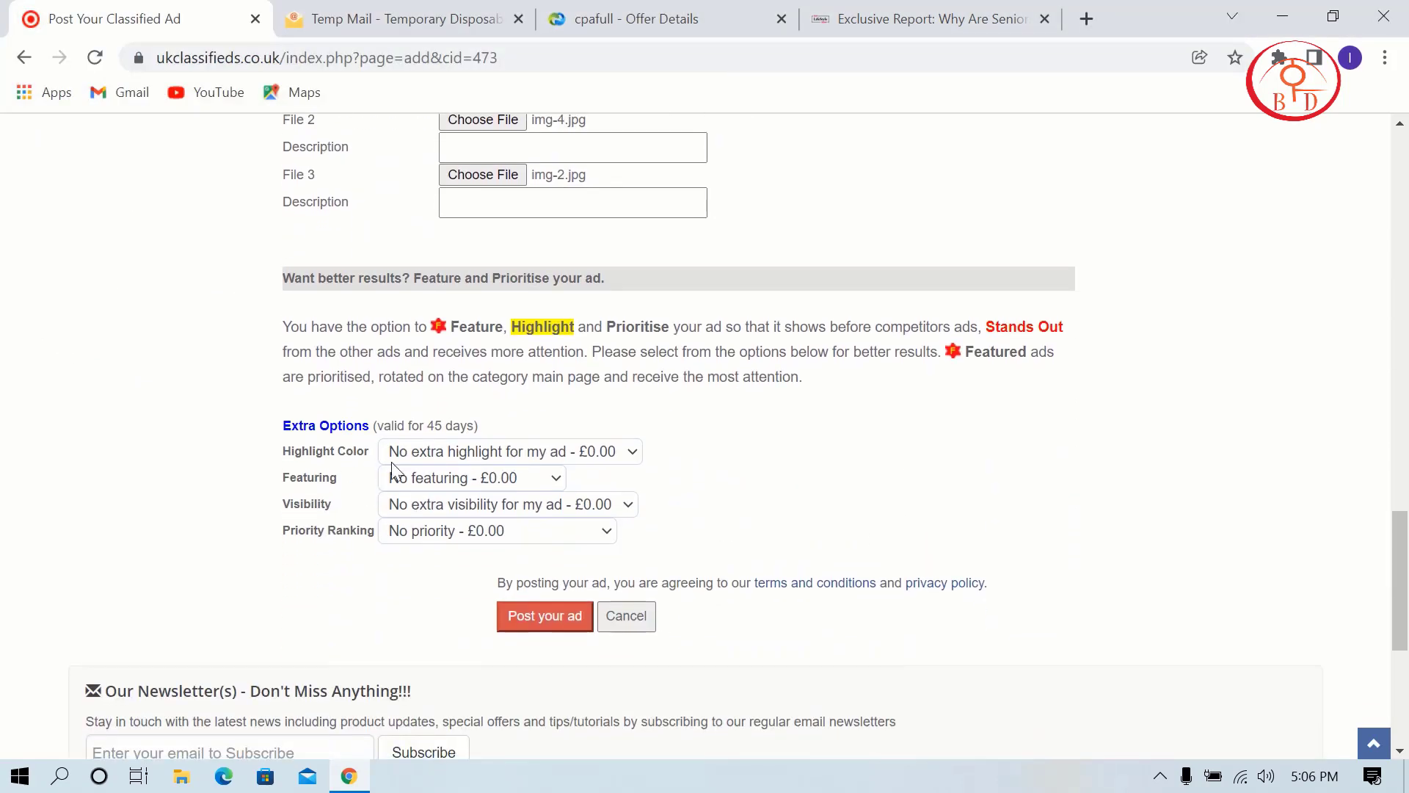
pyautogui.click(547, 616)
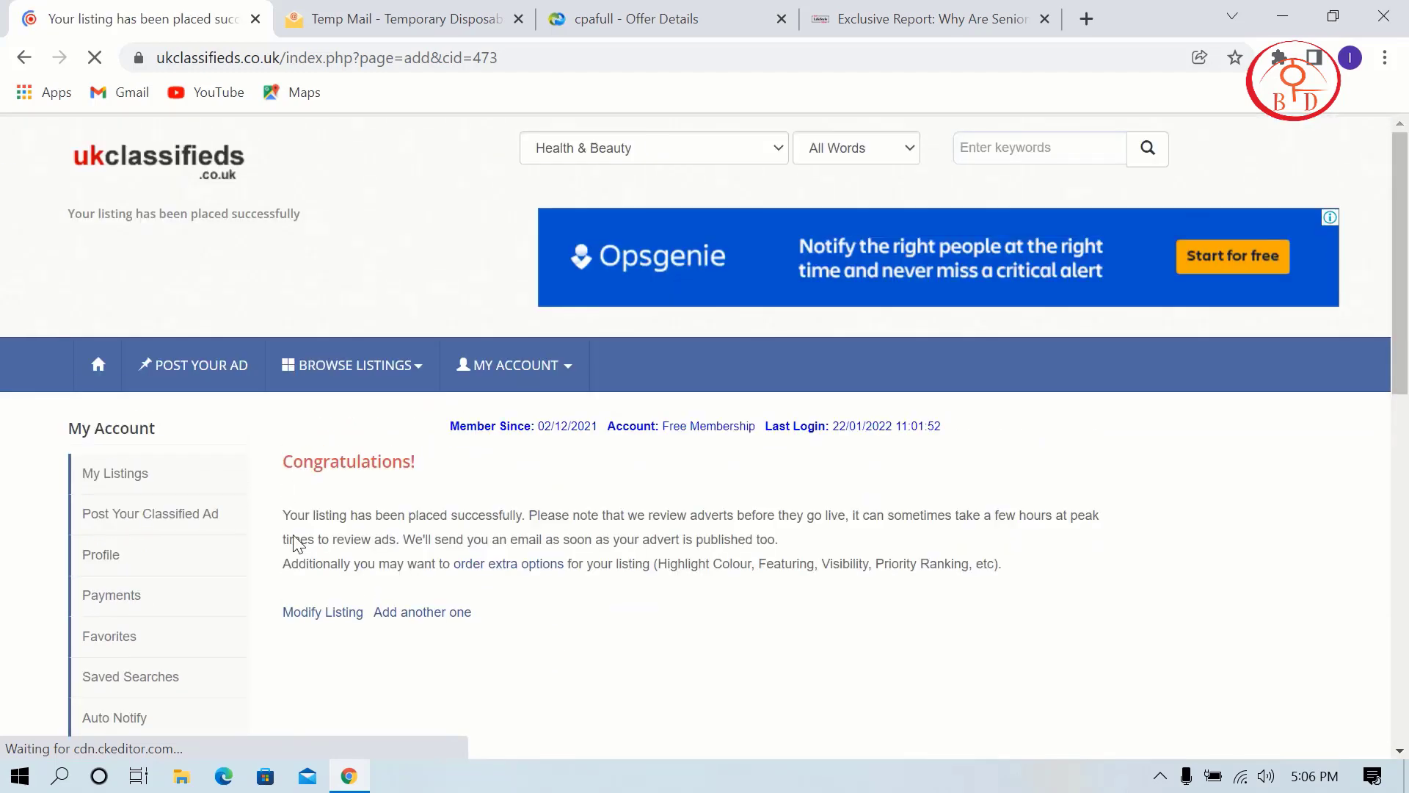
pyautogui.moveTo(297, 515); pyautogui.dragTo(787, 582)
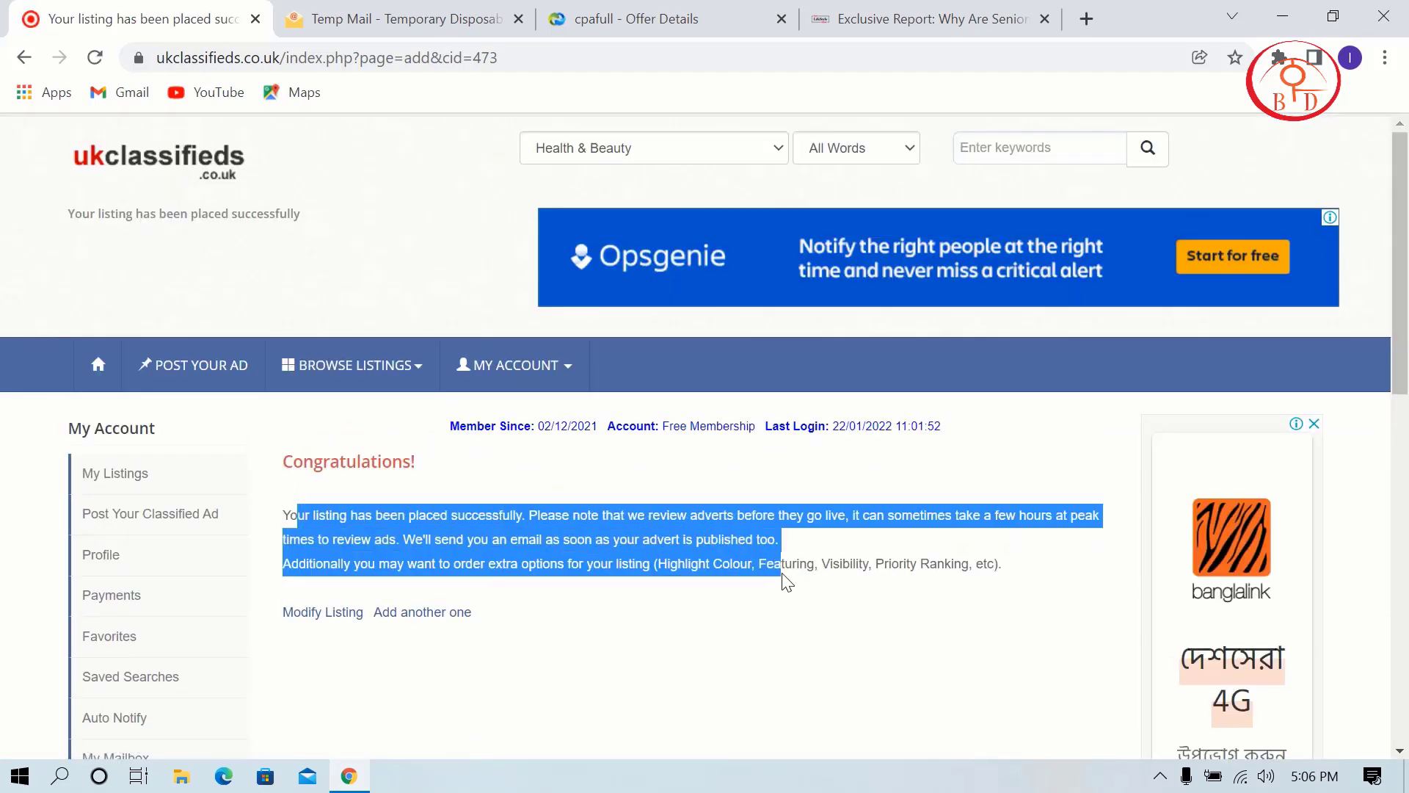
pyautogui.click(827, 546)
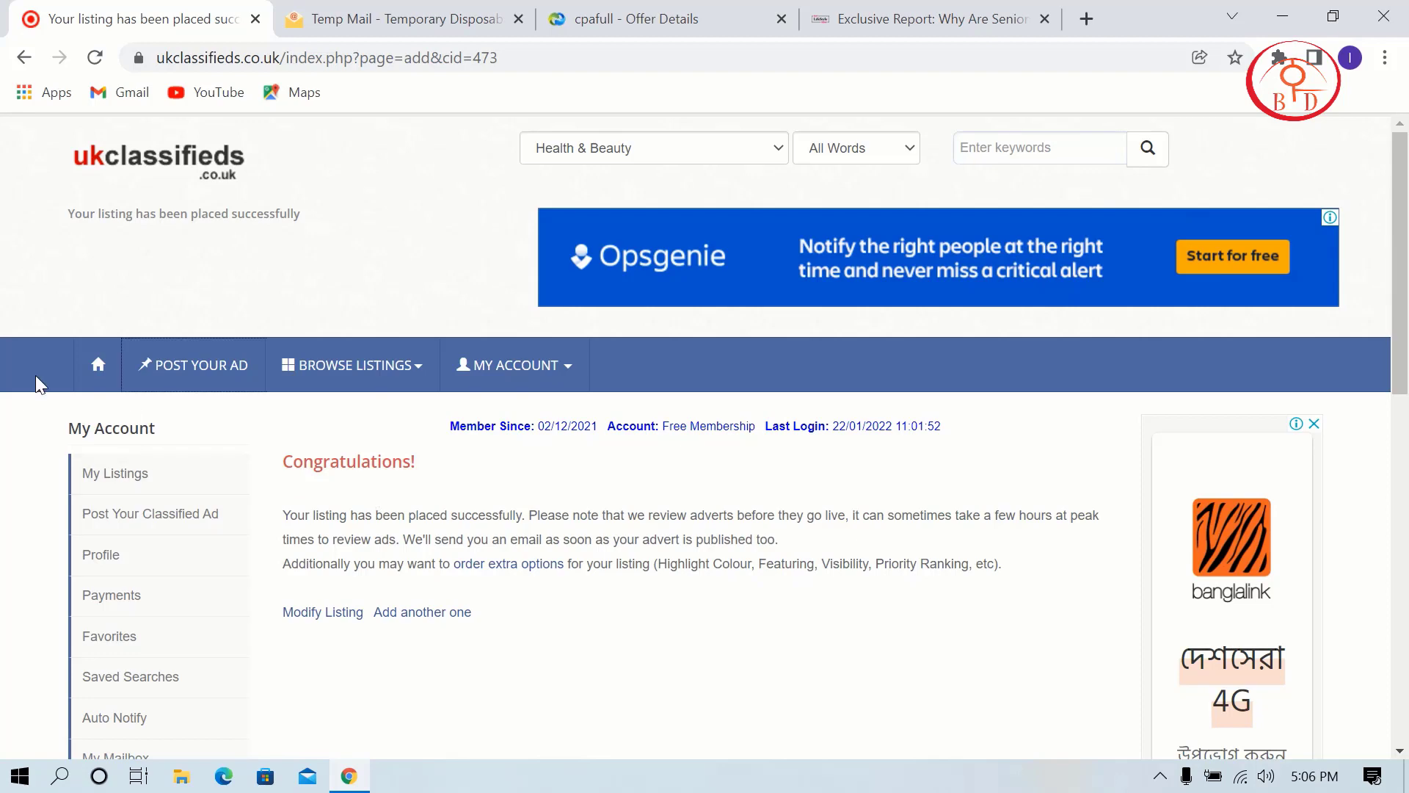
pyautogui.click(103, 369)
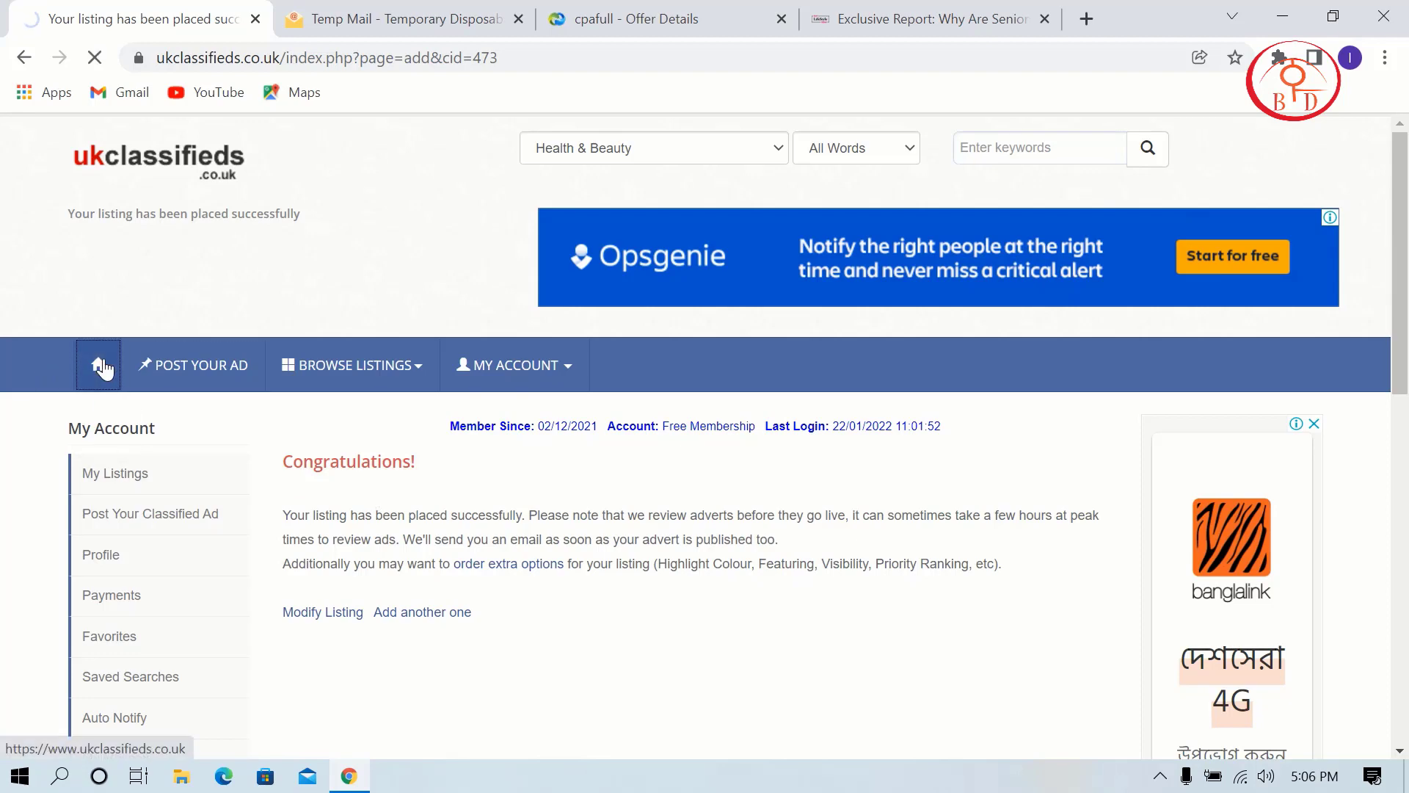
# View the account mailbox and the Post Your Classified Ad page.
pyautogui.click(517, 375)
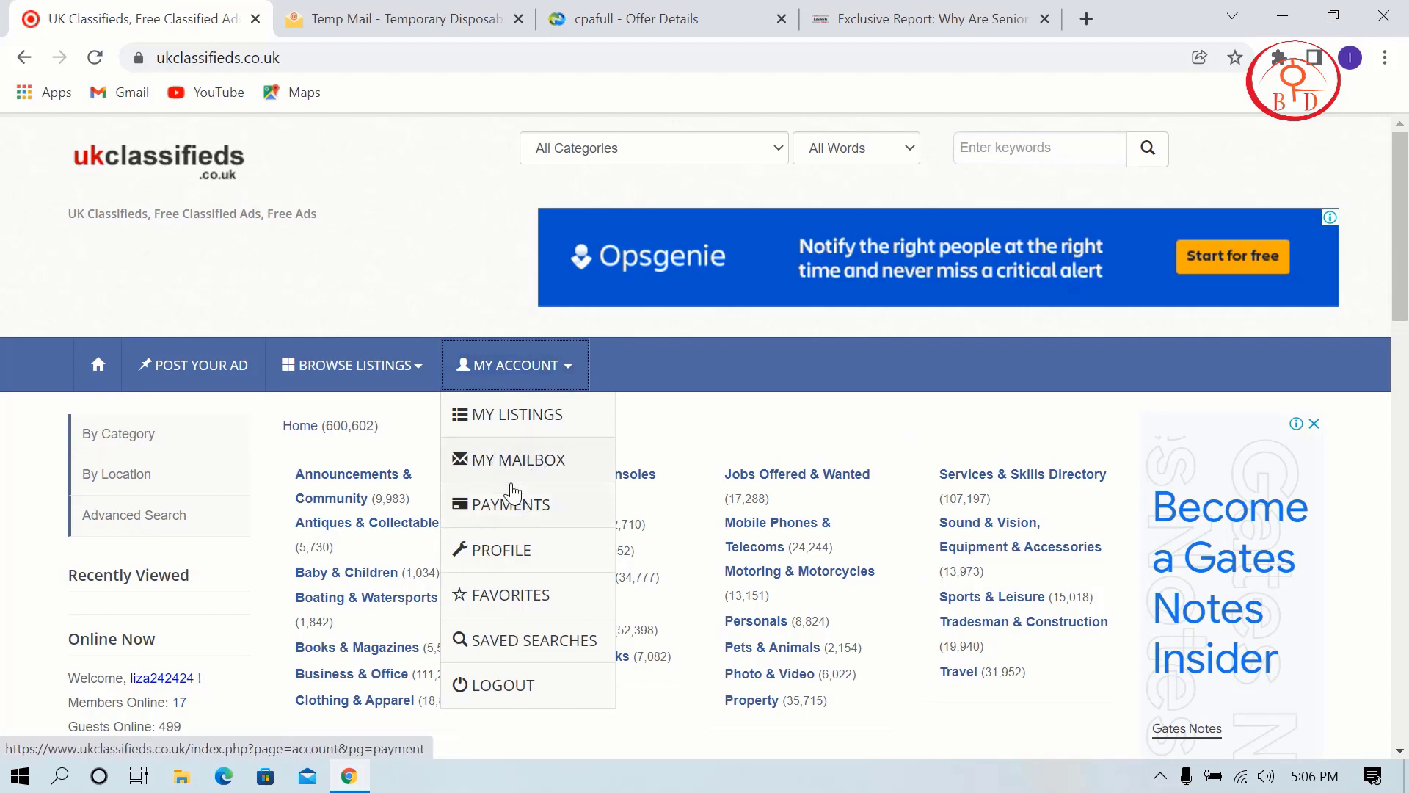
pyautogui.click(516, 461)
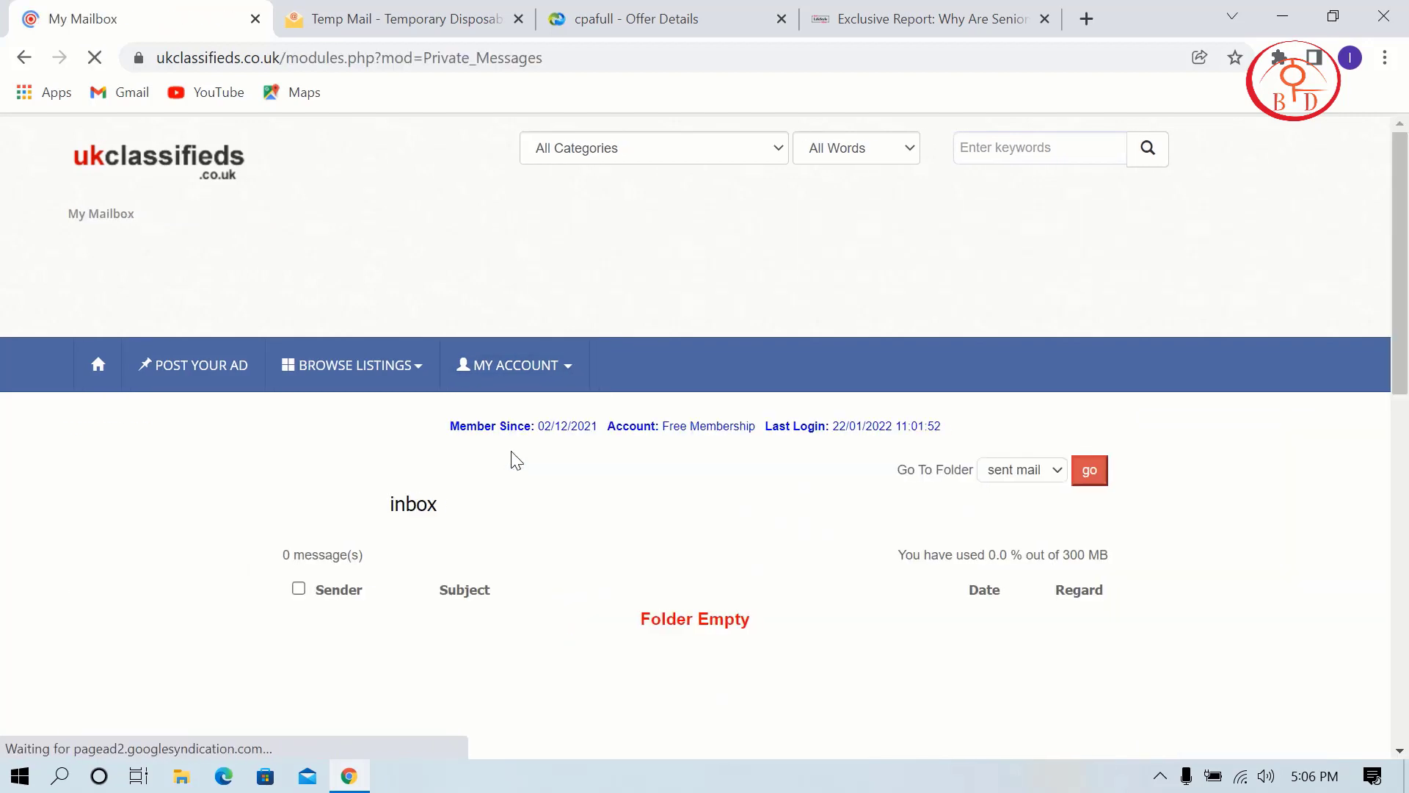
pyautogui.scroll(-3, 513, 460)
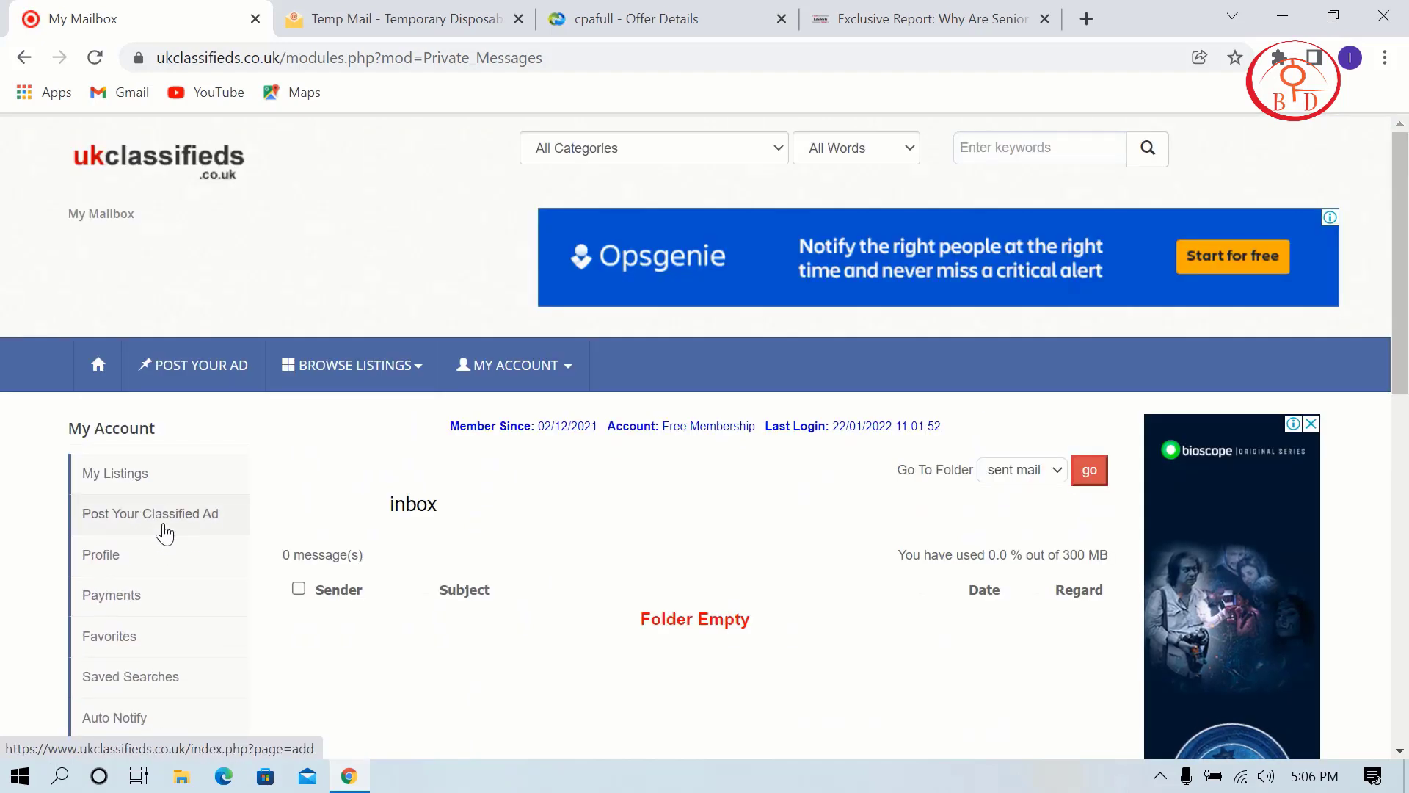
pyautogui.click(151, 513)
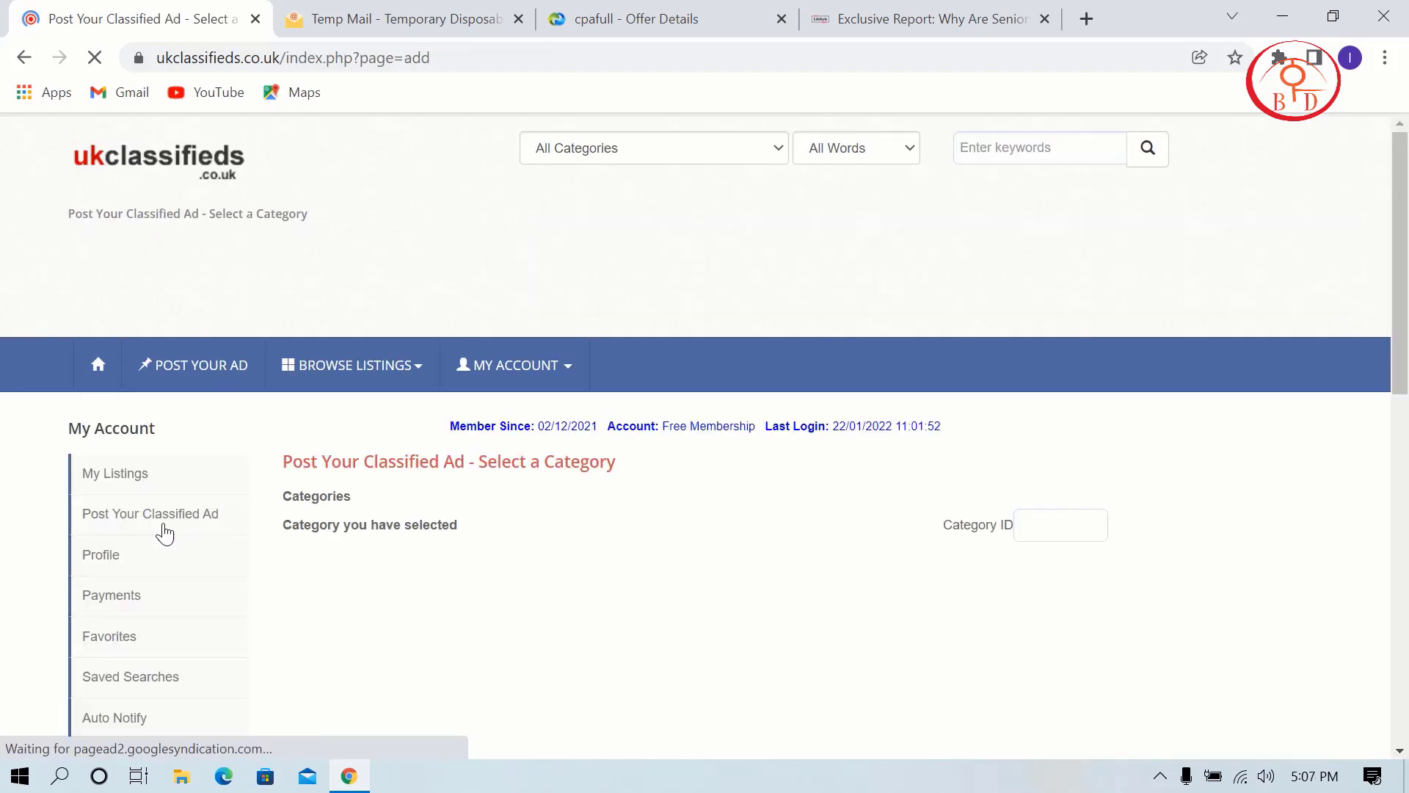
pyautogui.scroll(-3, 162, 532)
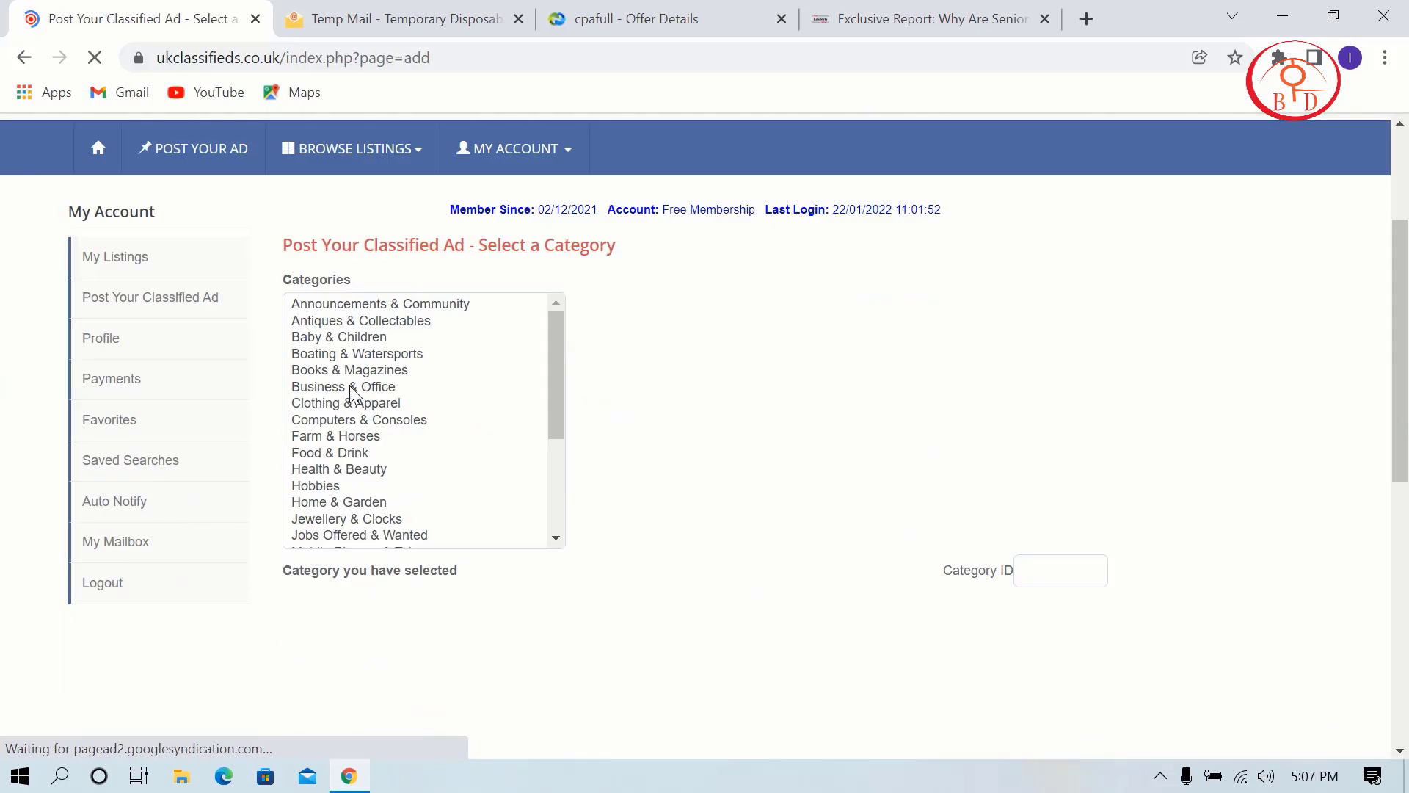
# Open the account Profile page from My Account.
pyautogui.click(551, 146)
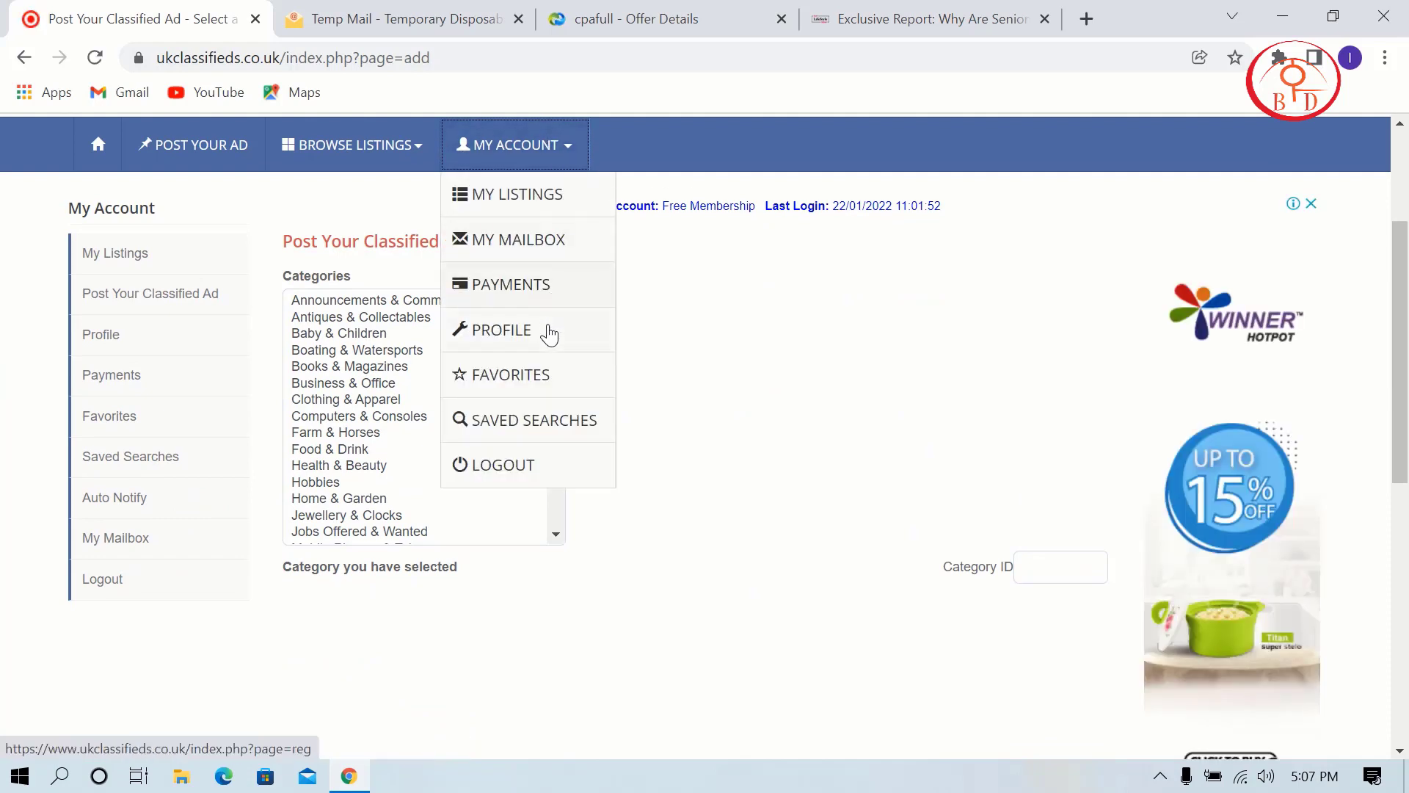
pyautogui.click(527, 345)
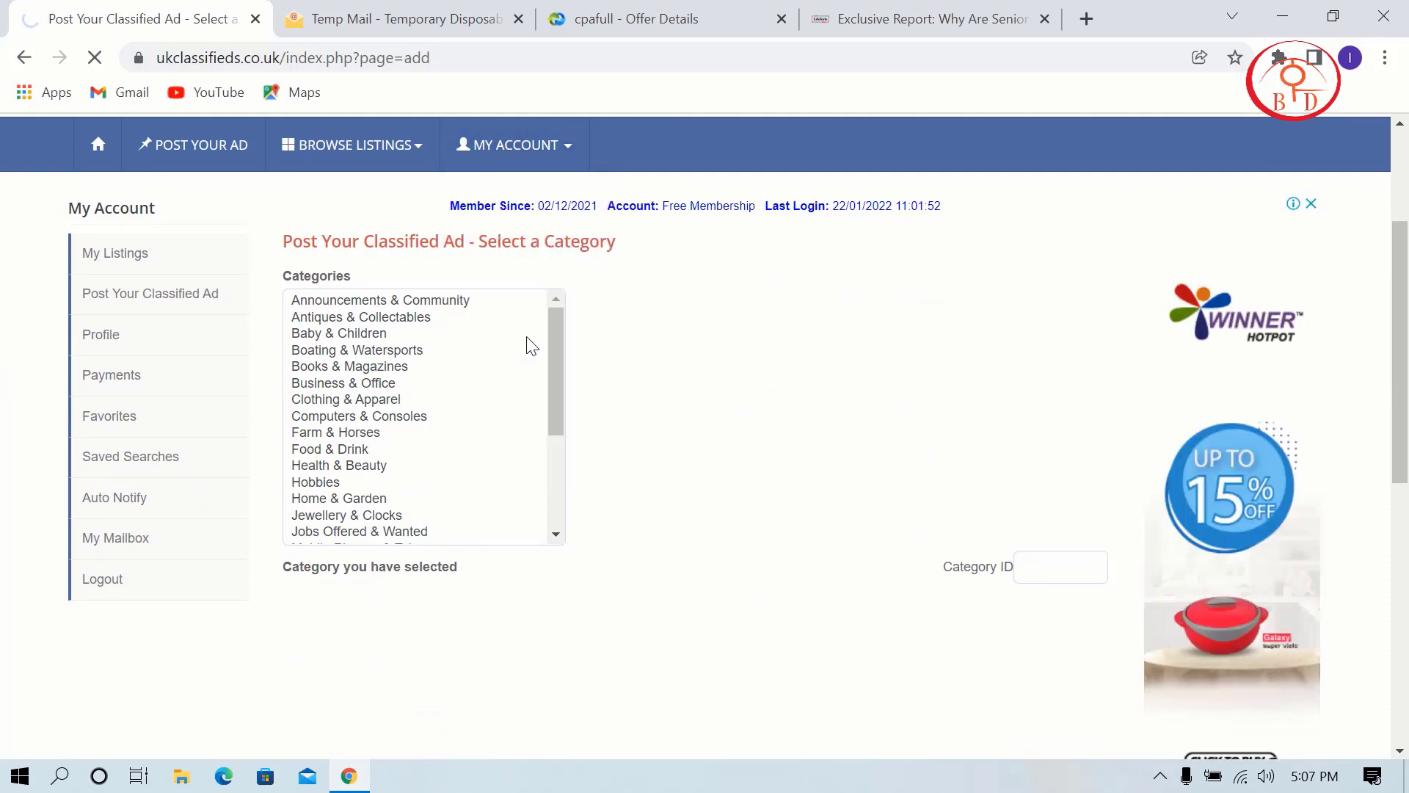
pyautogui.scroll(-2, 514, 425)
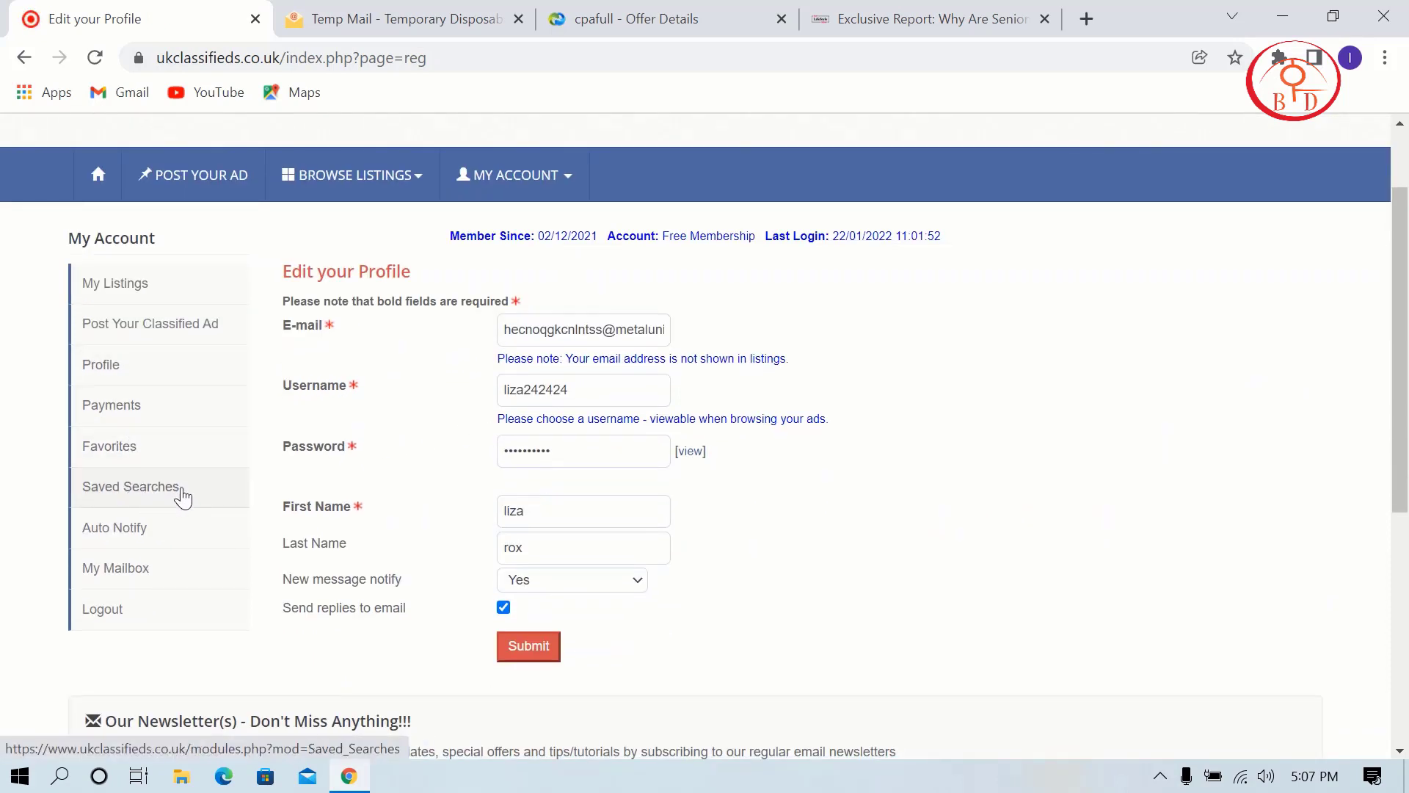
pyautogui.scroll(2, 220, 616)
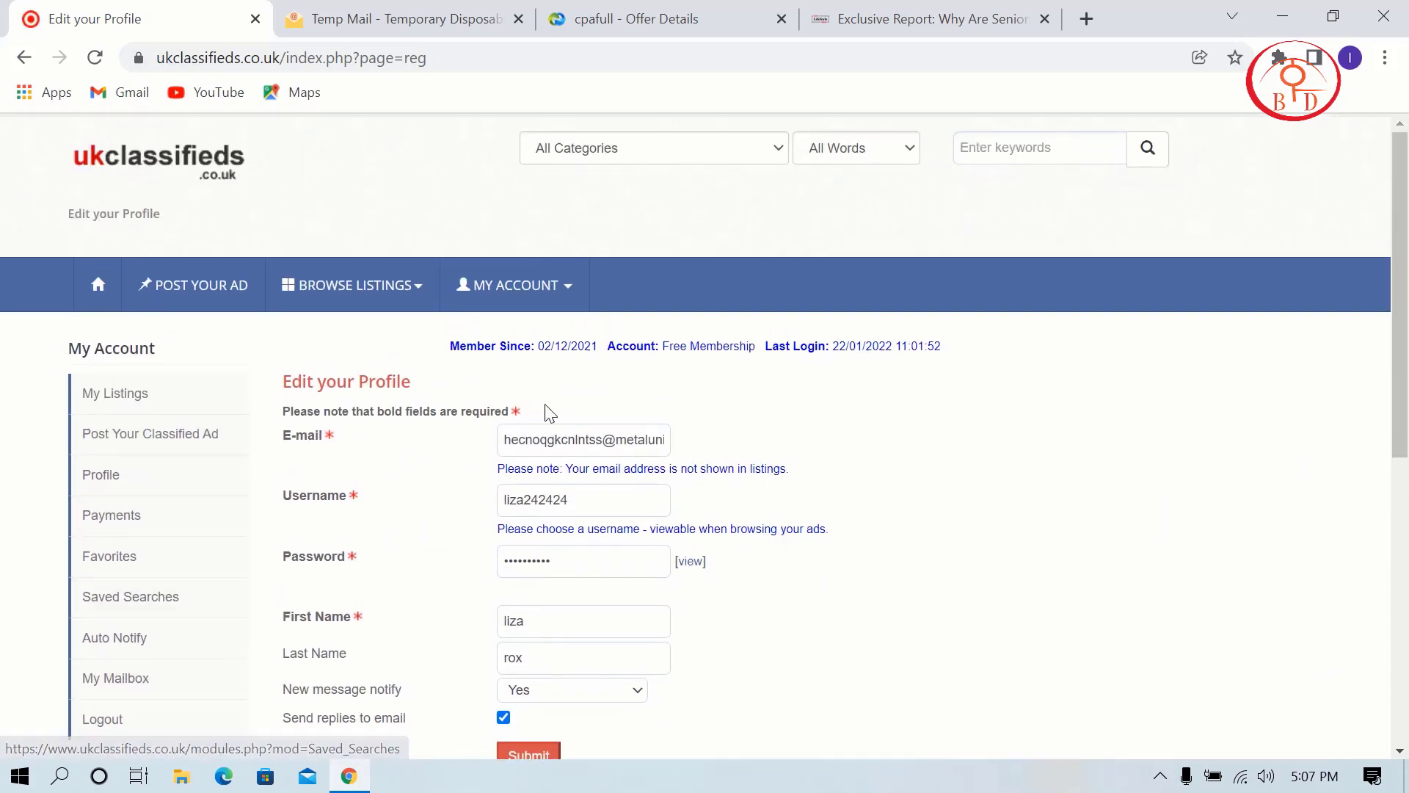
# Browse listings by UK Location, then return to the home page.
pyautogui.click(353, 290)
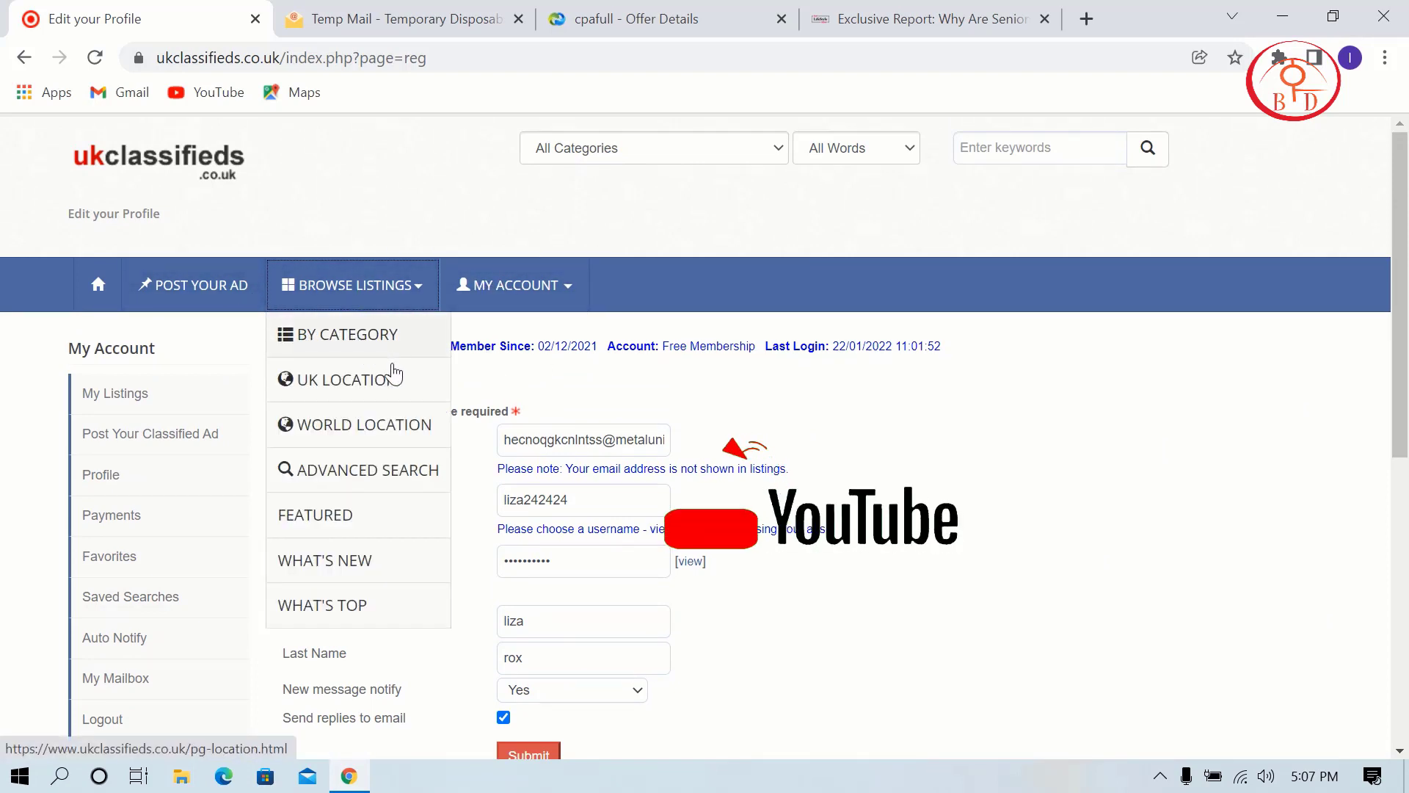
pyautogui.click(423, 390)
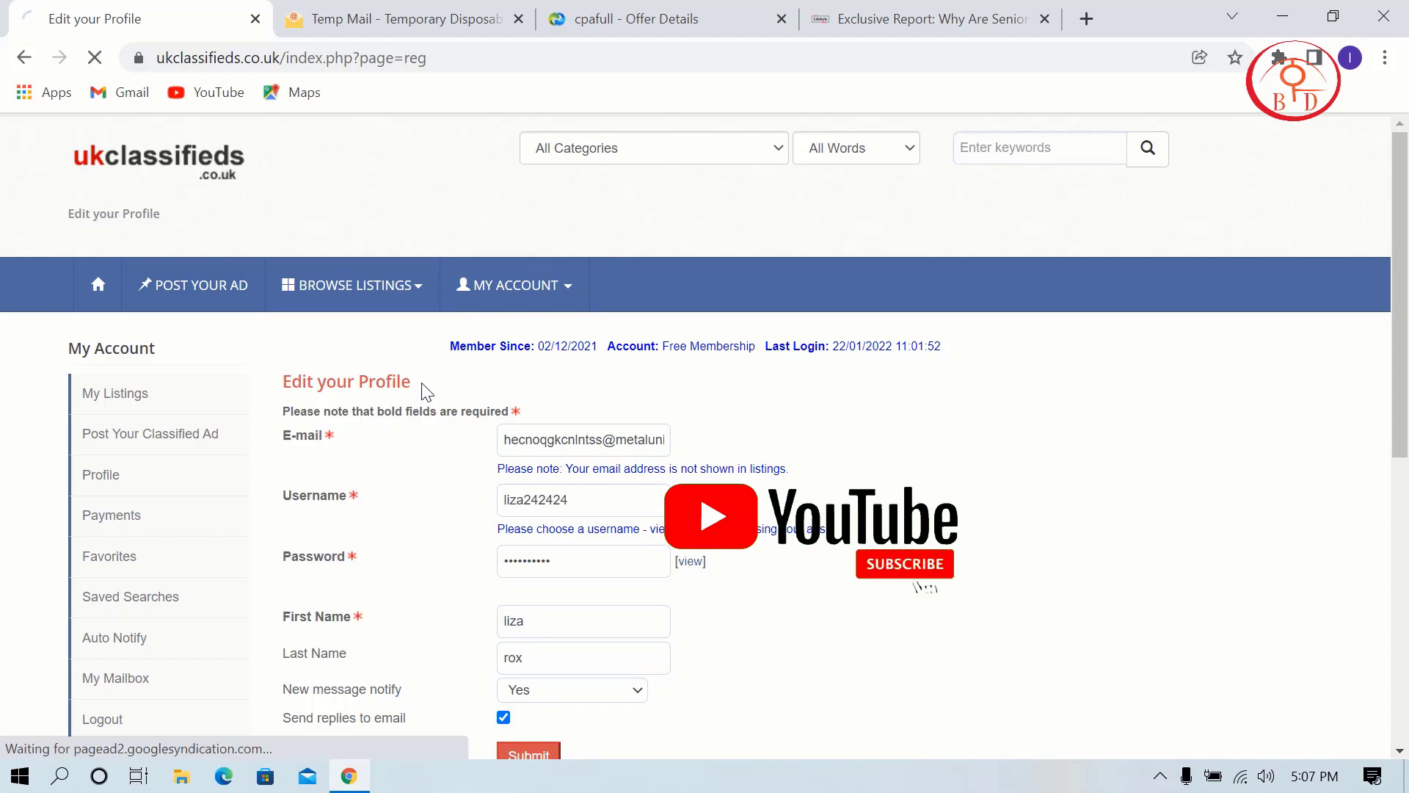
pyautogui.scroll(-4, 542, 359)
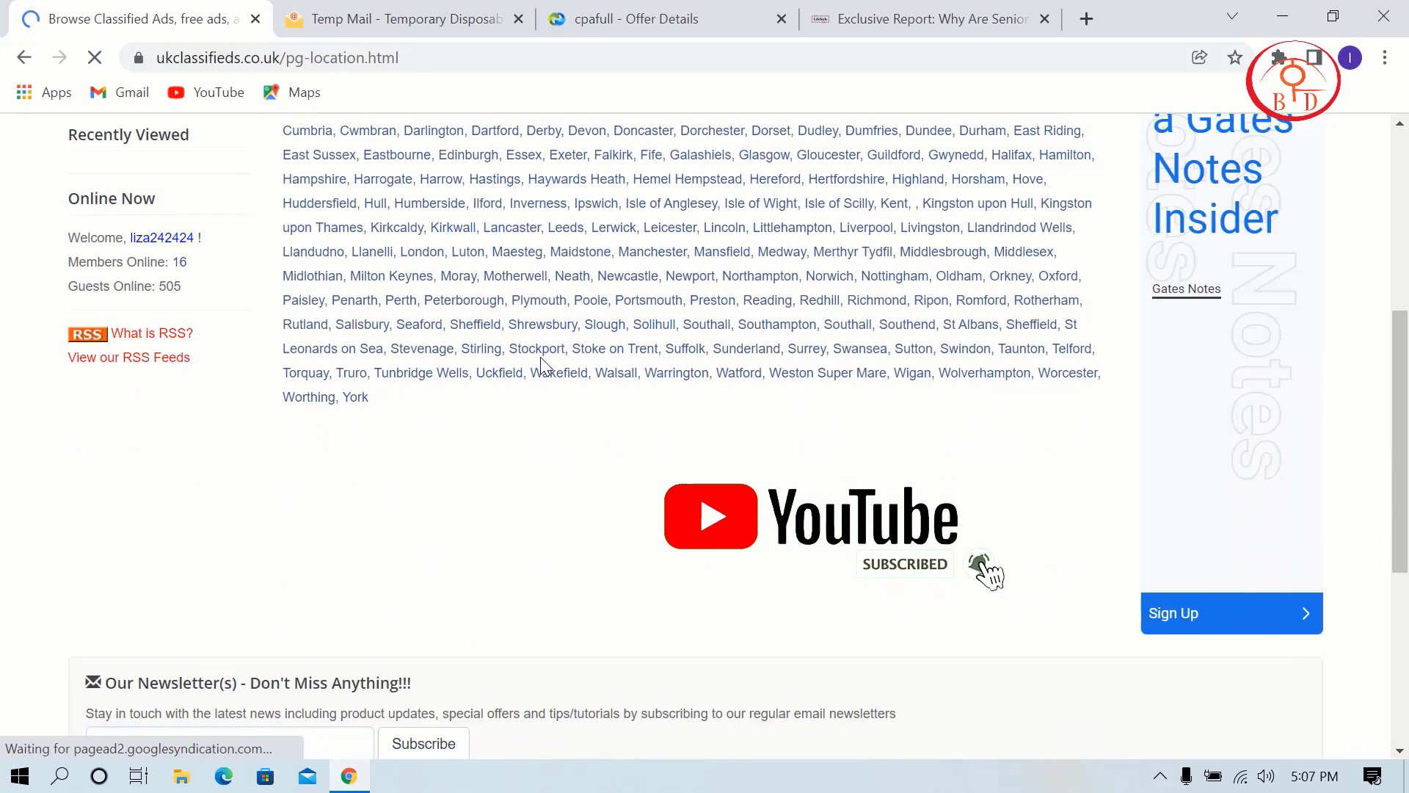
pyautogui.scroll(5, 541, 363)
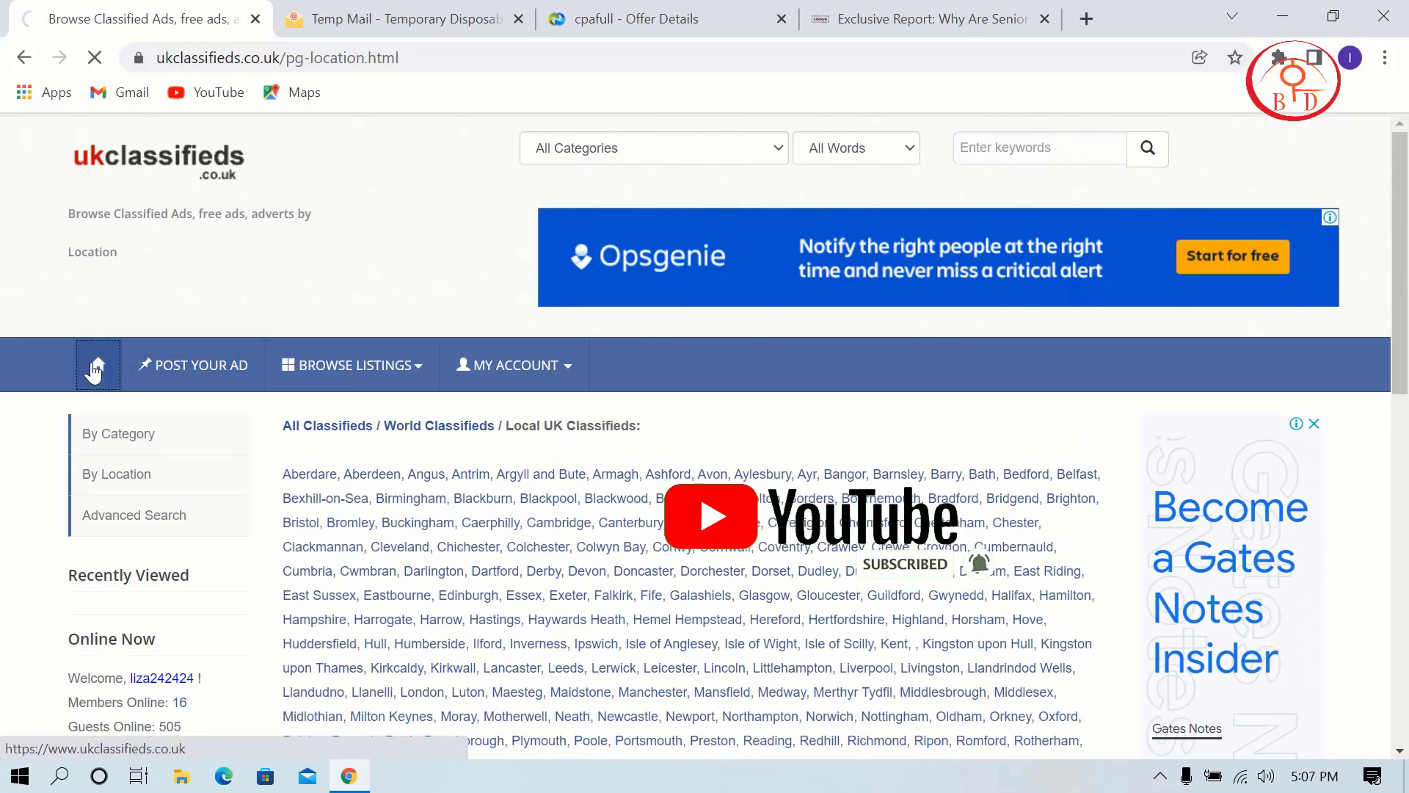
pyautogui.click(211, 383)
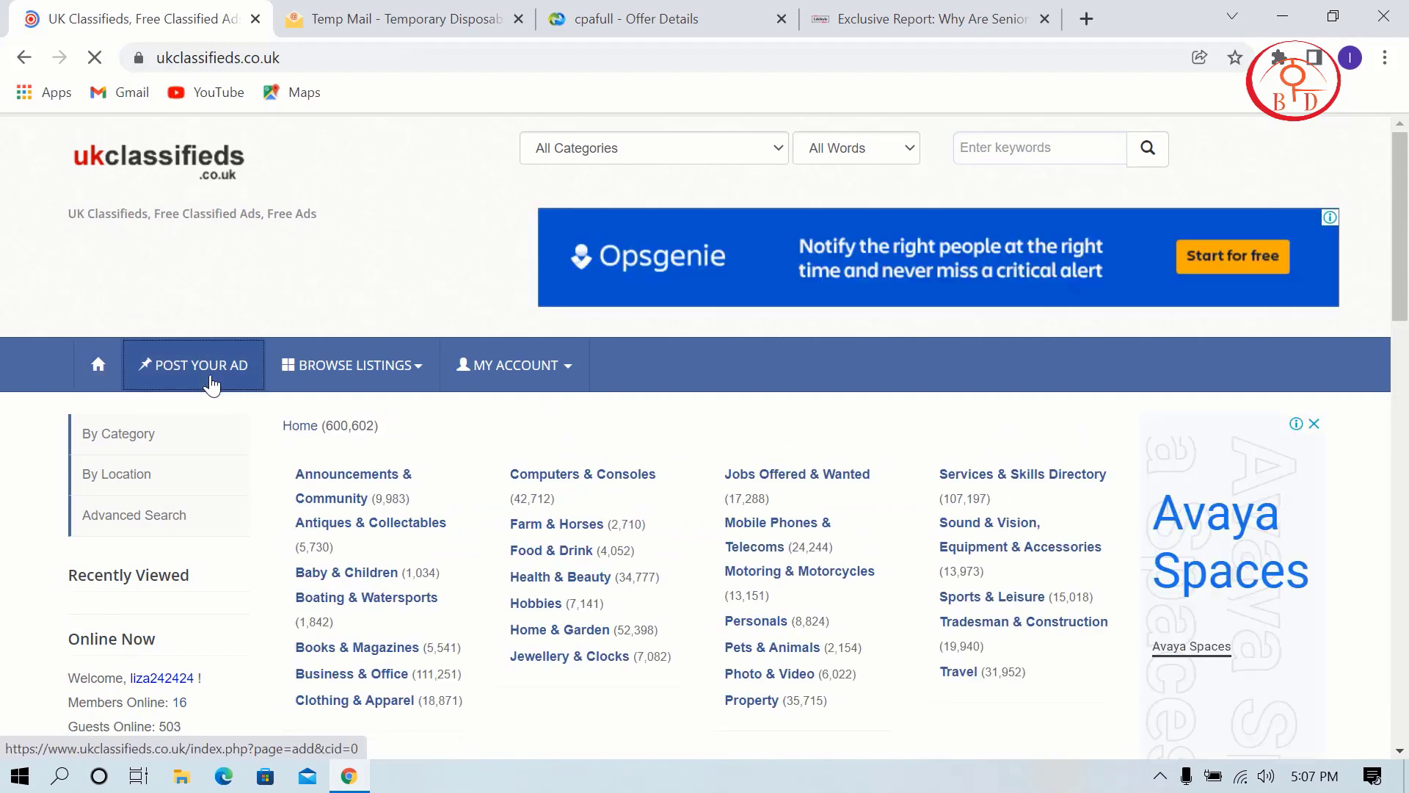
# Choose Food & Drink > Catering as the new ad's category and continue to the details form.
pyautogui.scroll(-1, 212, 382)
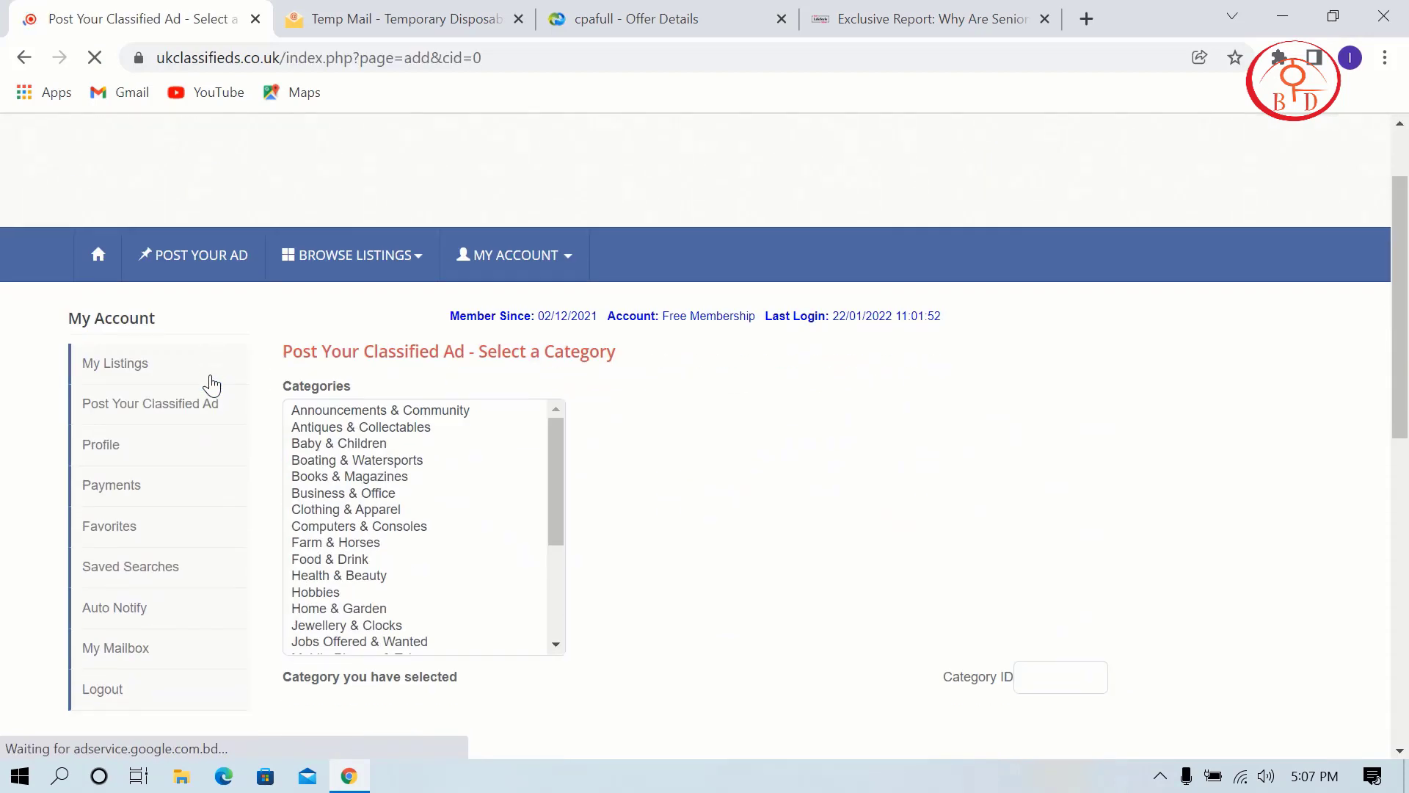
pyautogui.scroll(-3, 212, 383)
pyautogui.scroll(-5, 399, 367)
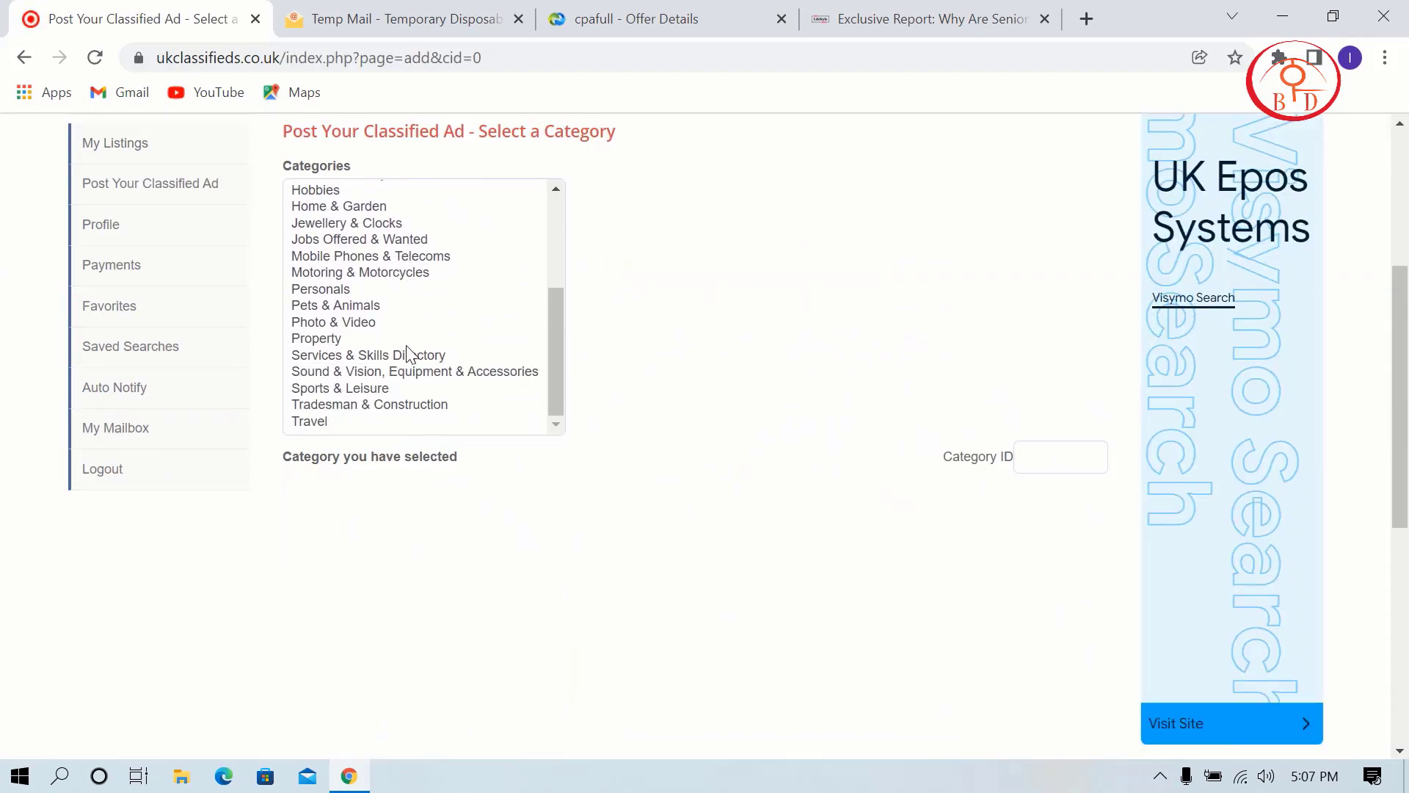
pyautogui.scroll(-2, 409, 355)
pyautogui.scroll(3, 402, 410)
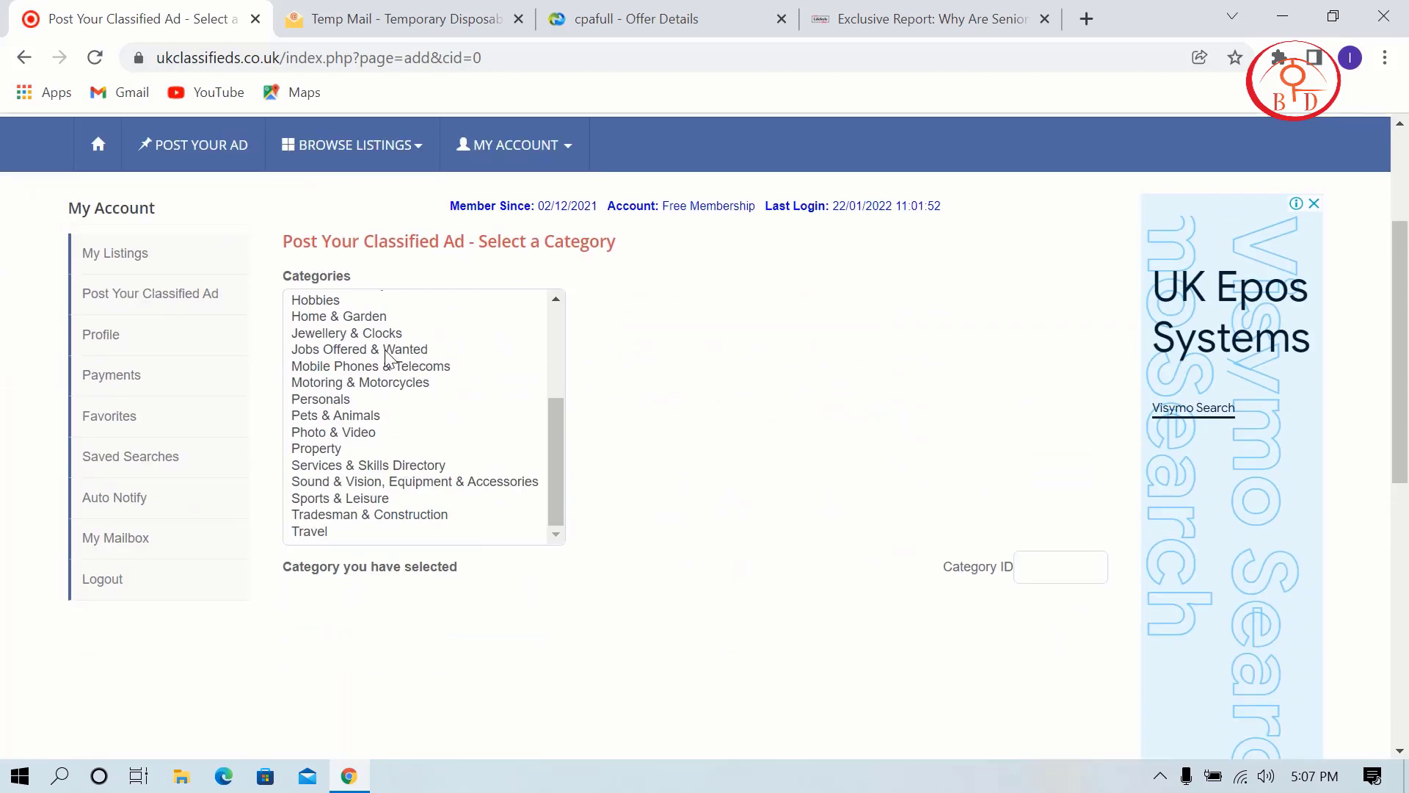
pyautogui.scroll(1, 380, 462)
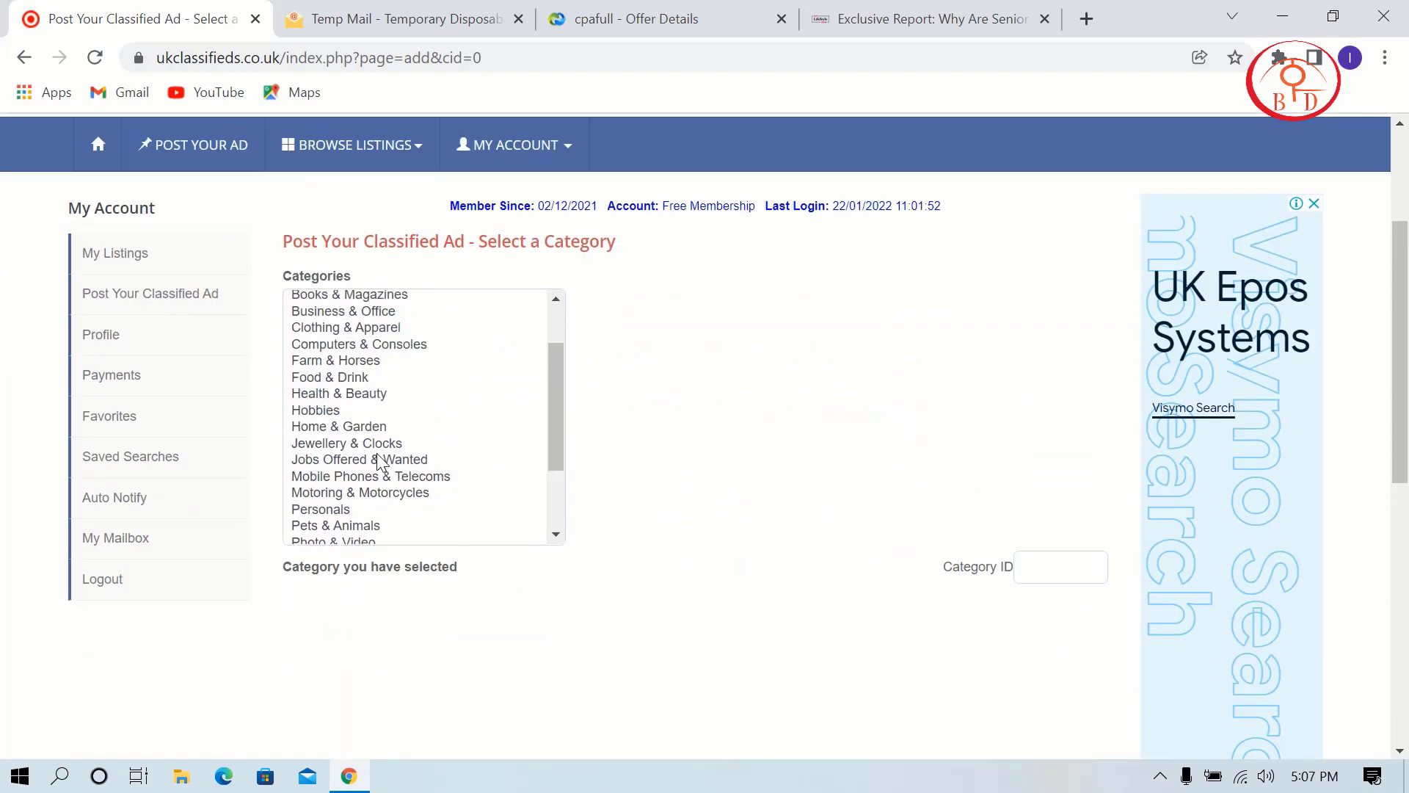
pyautogui.click(350, 378)
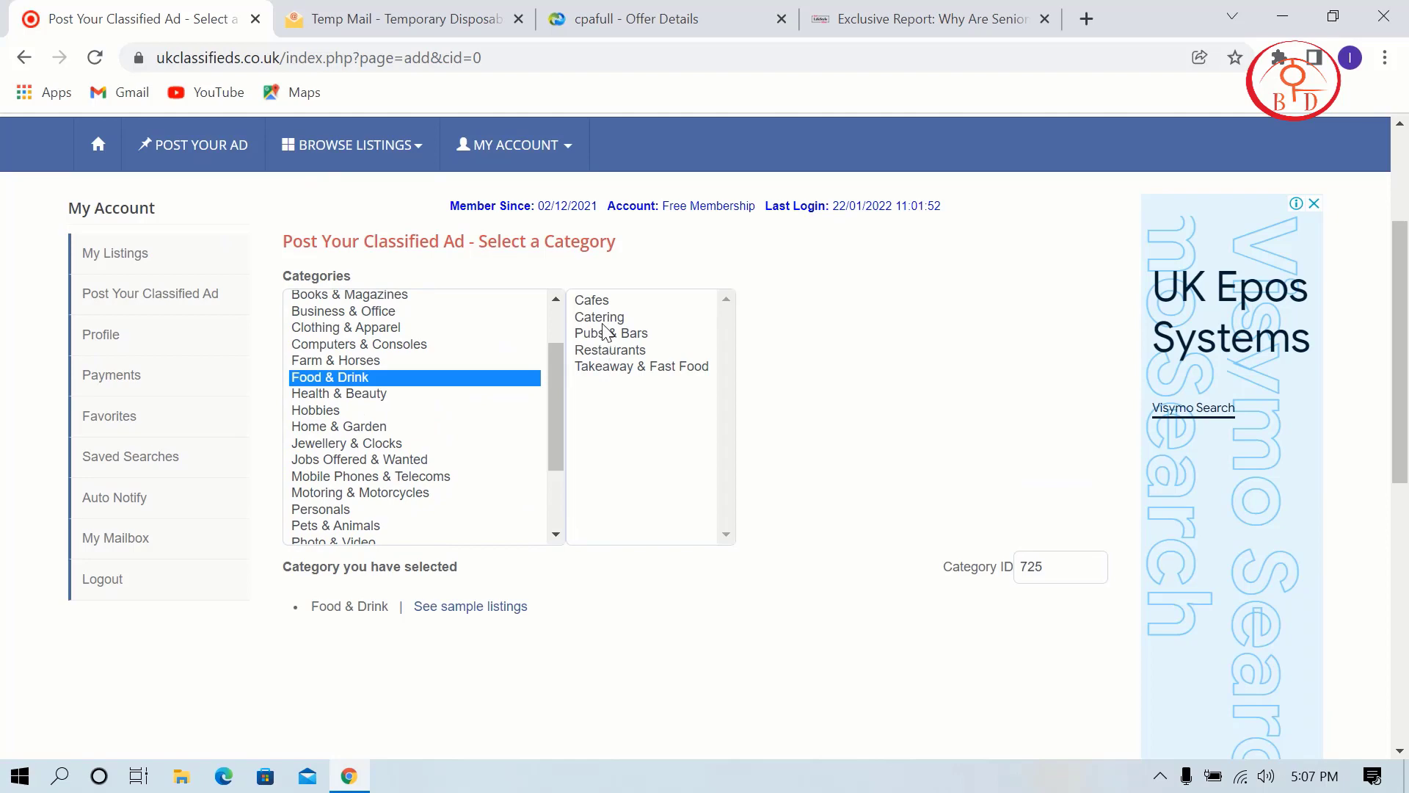
pyautogui.click(603, 320)
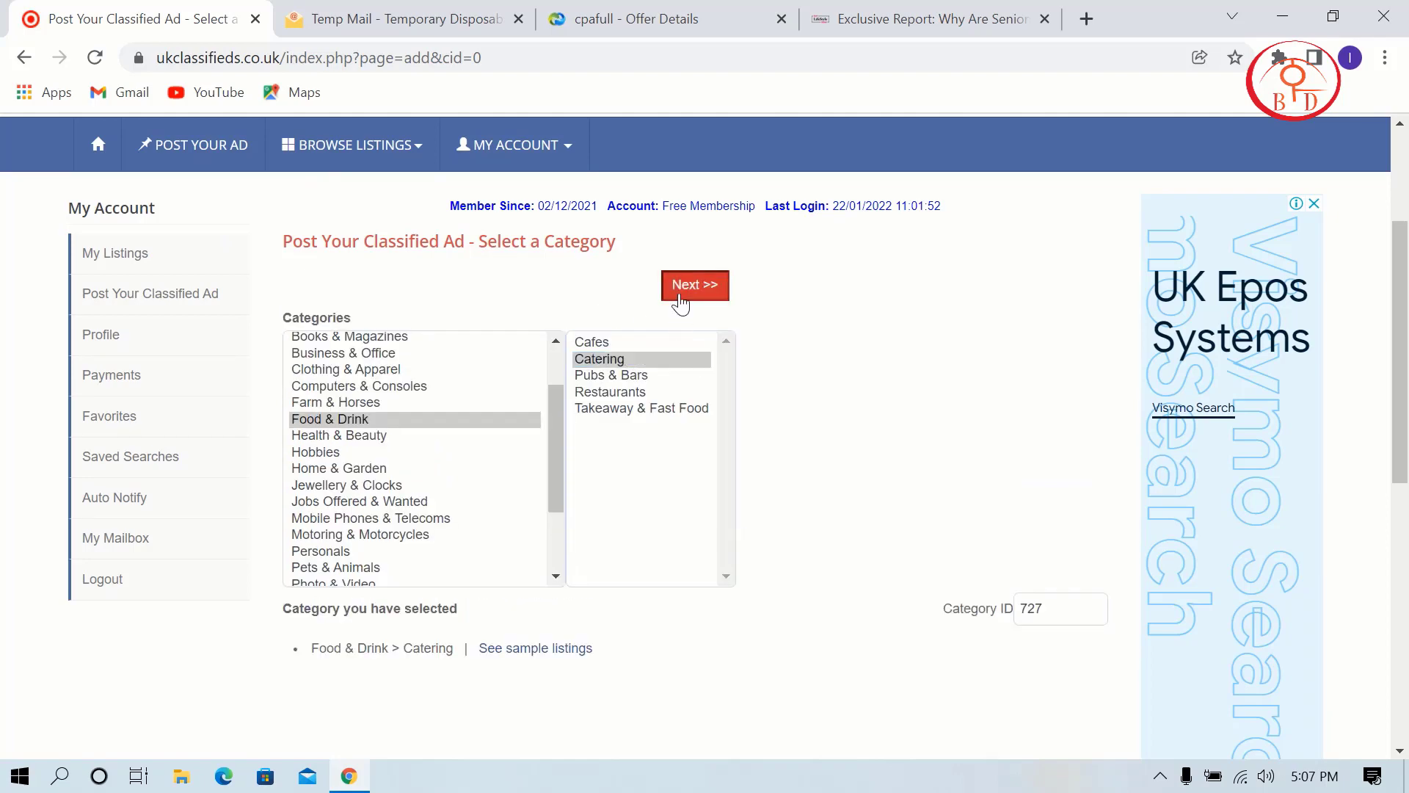
pyautogui.click(681, 297)
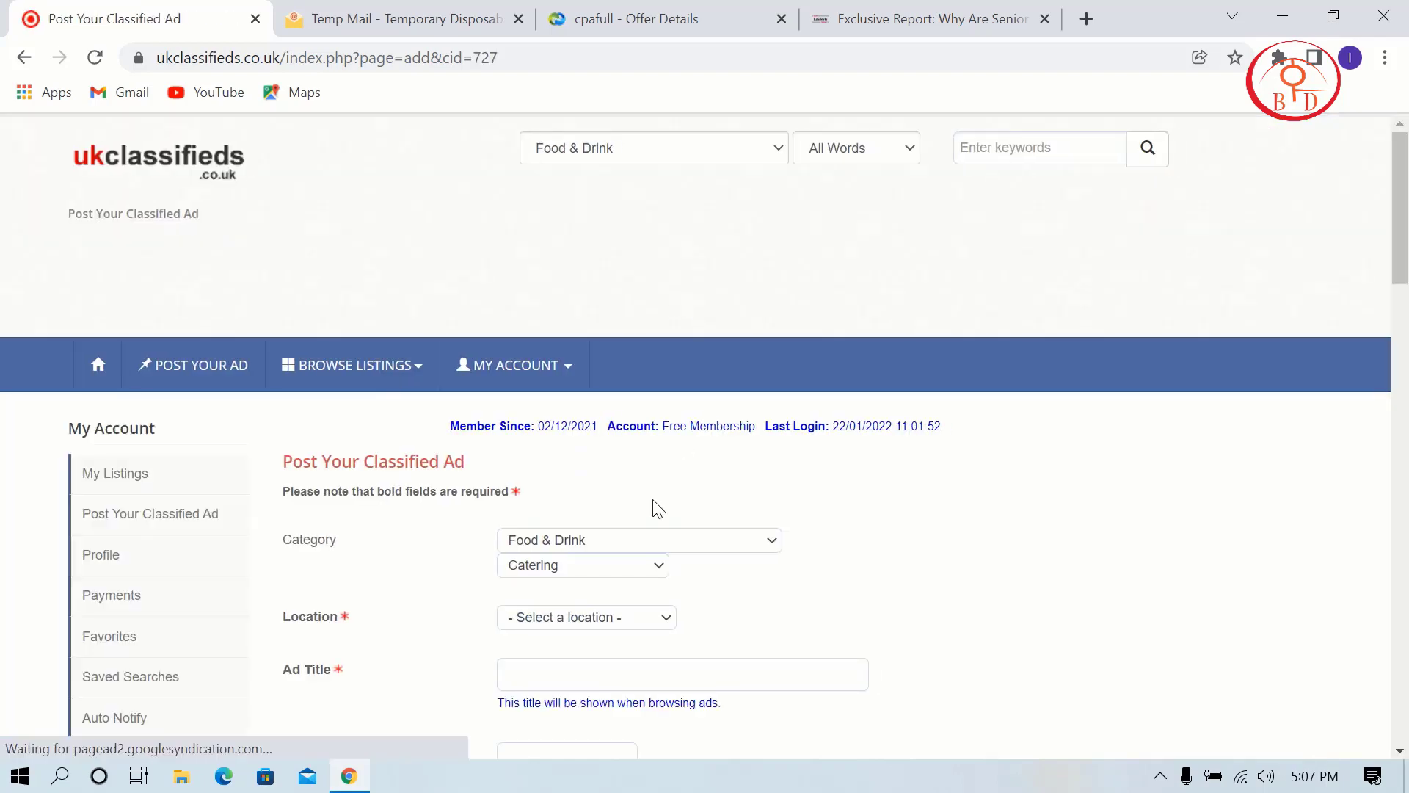
# Set the ad location region to Europe and the country to United Kingdom.
pyautogui.scroll(-3, 654, 509)
pyautogui.click(564, 403)
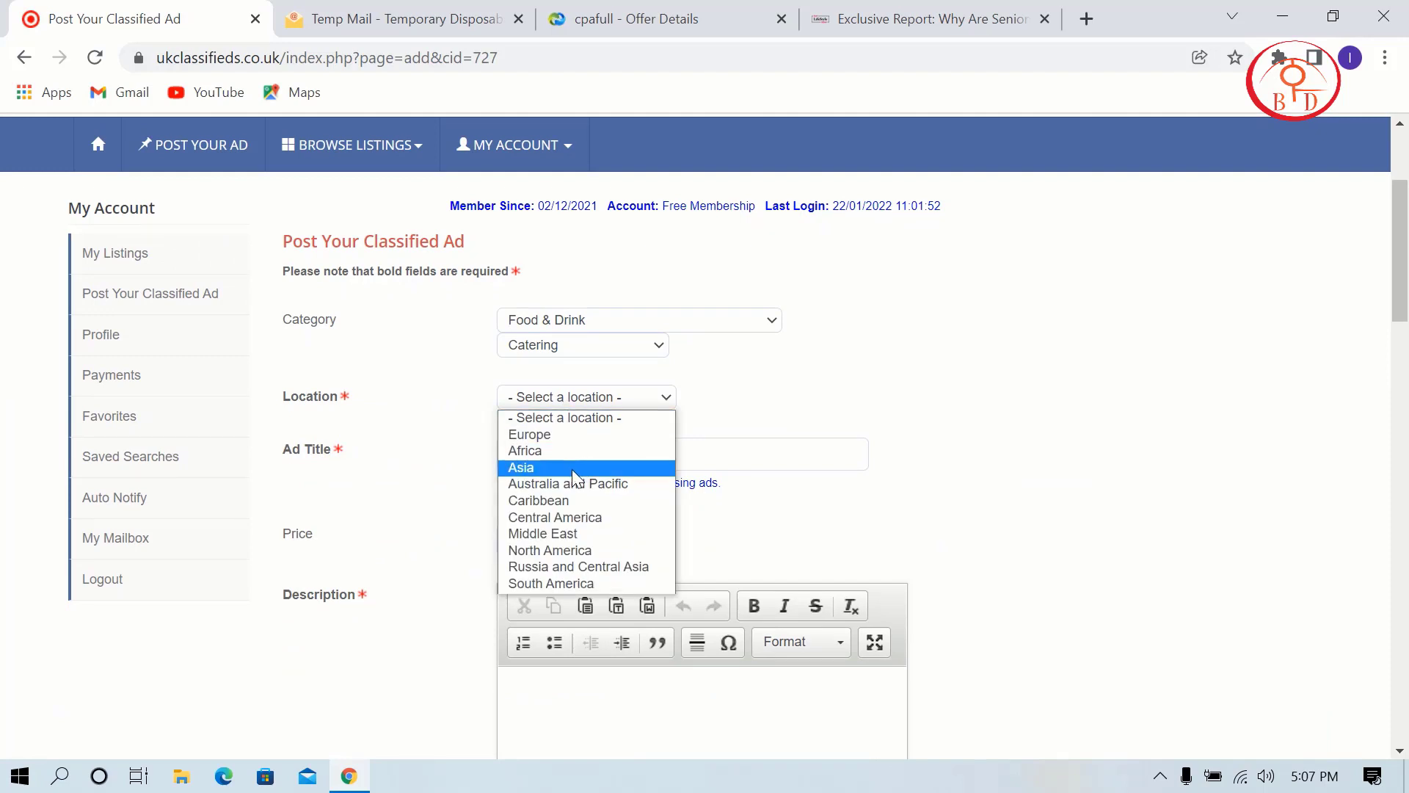
pyautogui.click(547, 440)
pyautogui.click(569, 420)
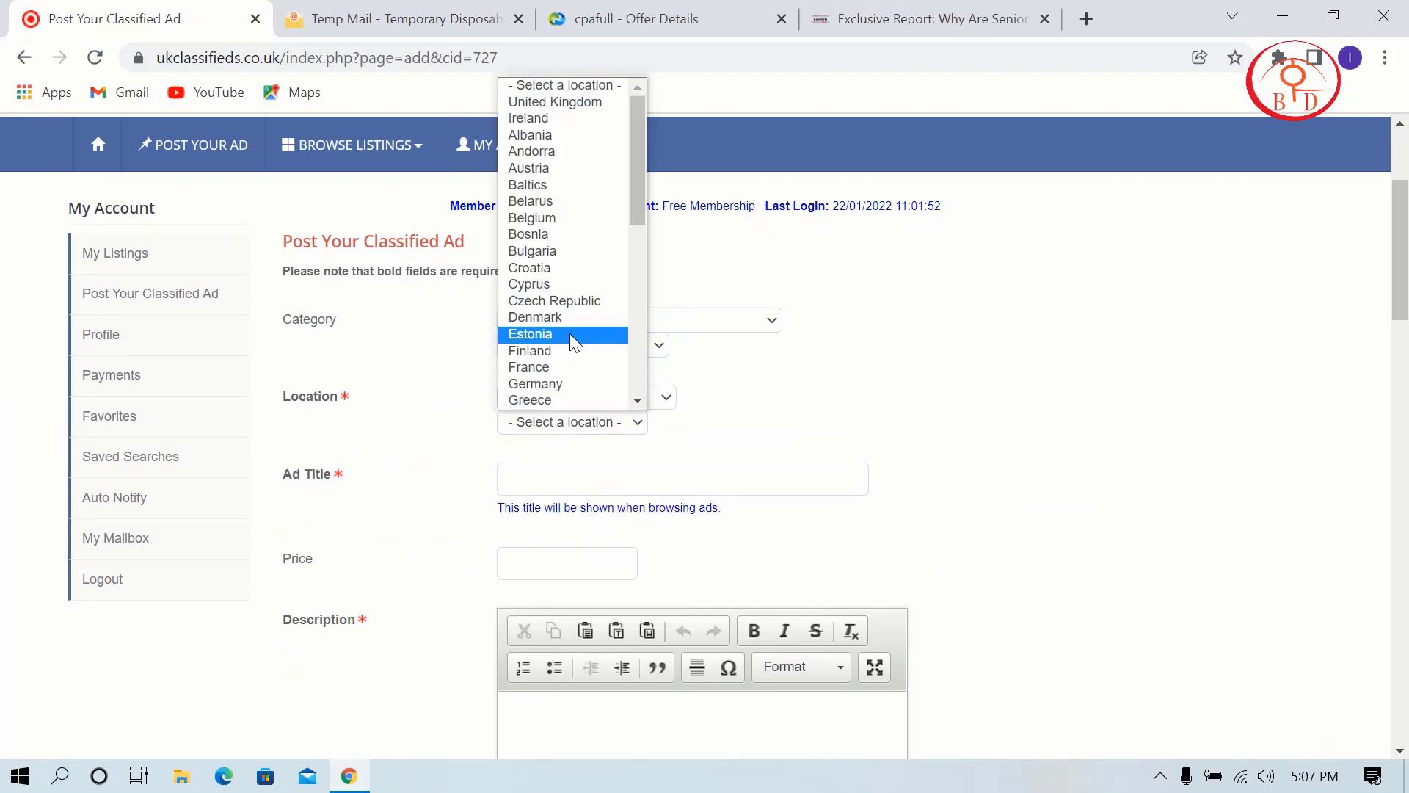
pyautogui.click(570, 334)
pyautogui.click(598, 432)
pyautogui.scroll(-5, 566, 316)
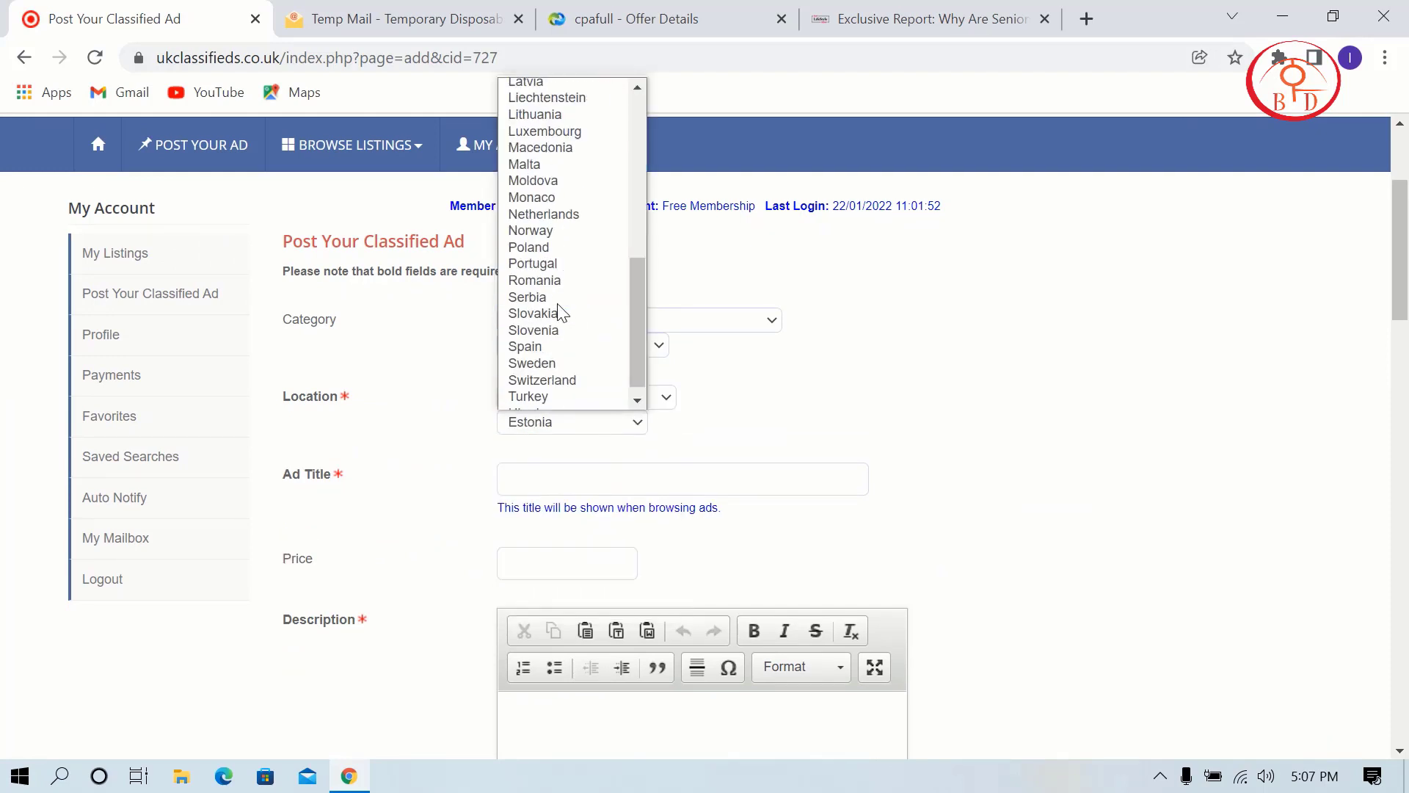
pyautogui.scroll(6, 572, 264)
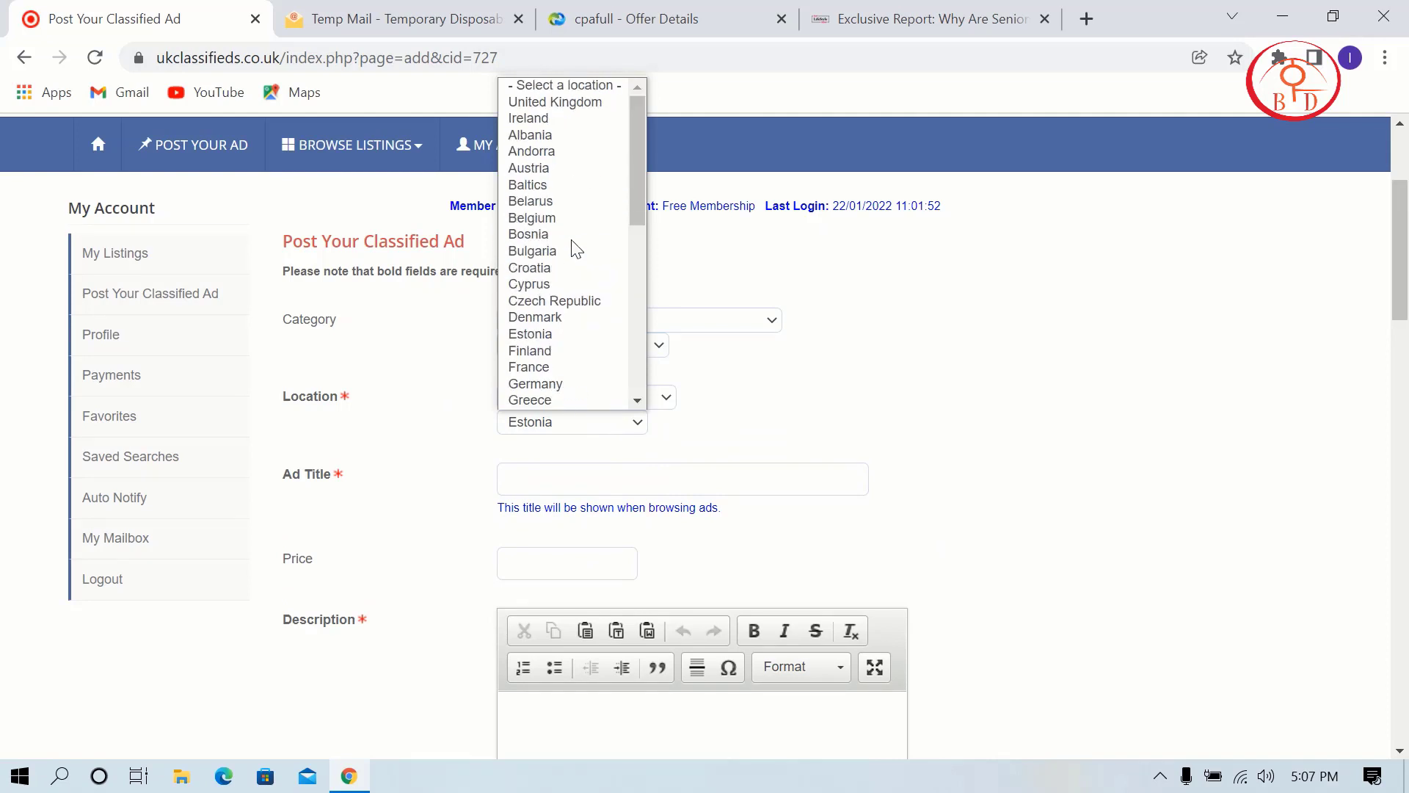
pyautogui.click(579, 103)
# Choose Barry as the town, then go back to the CPAfull offer page.
pyautogui.click(578, 454)
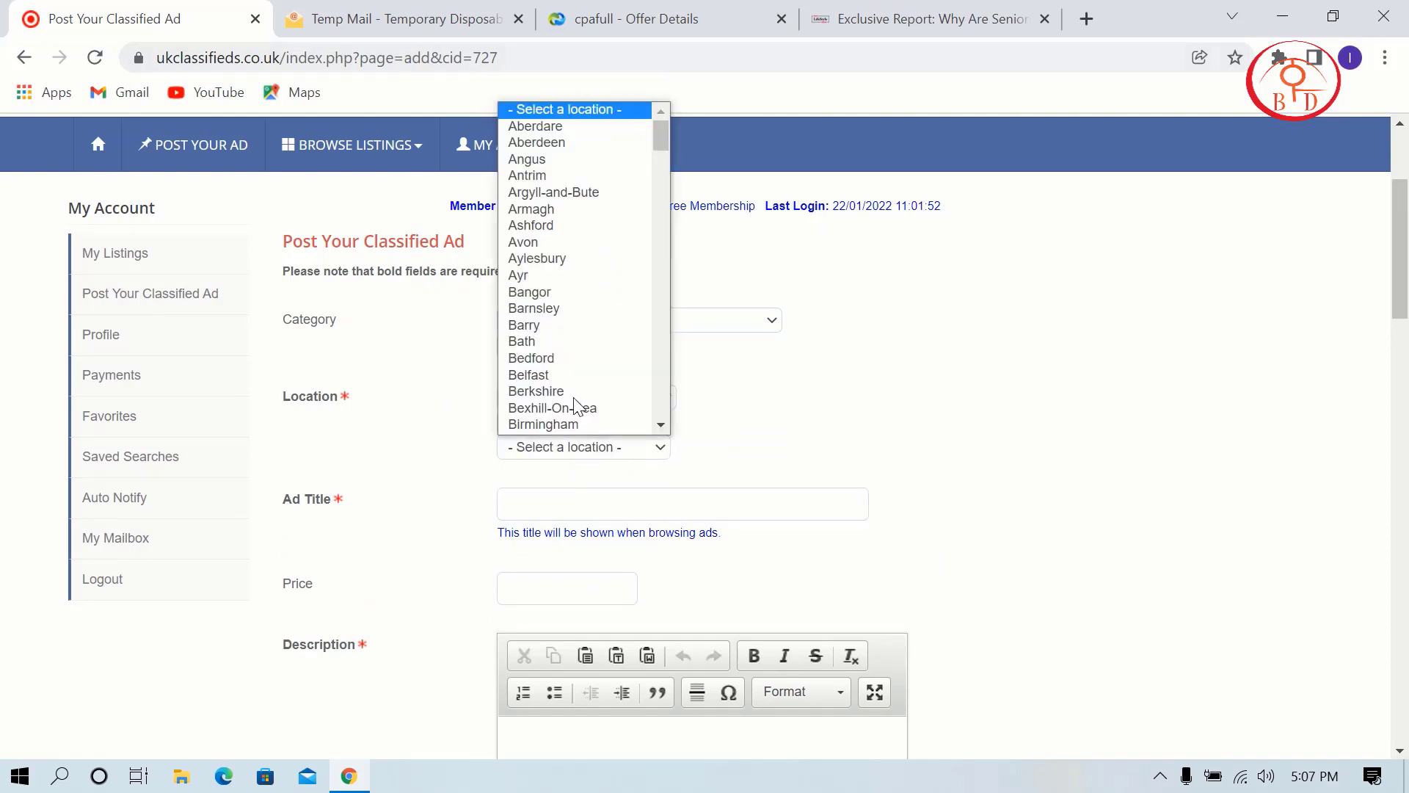
pyautogui.click(632, 326)
pyautogui.scroll(-2, 742, 367)
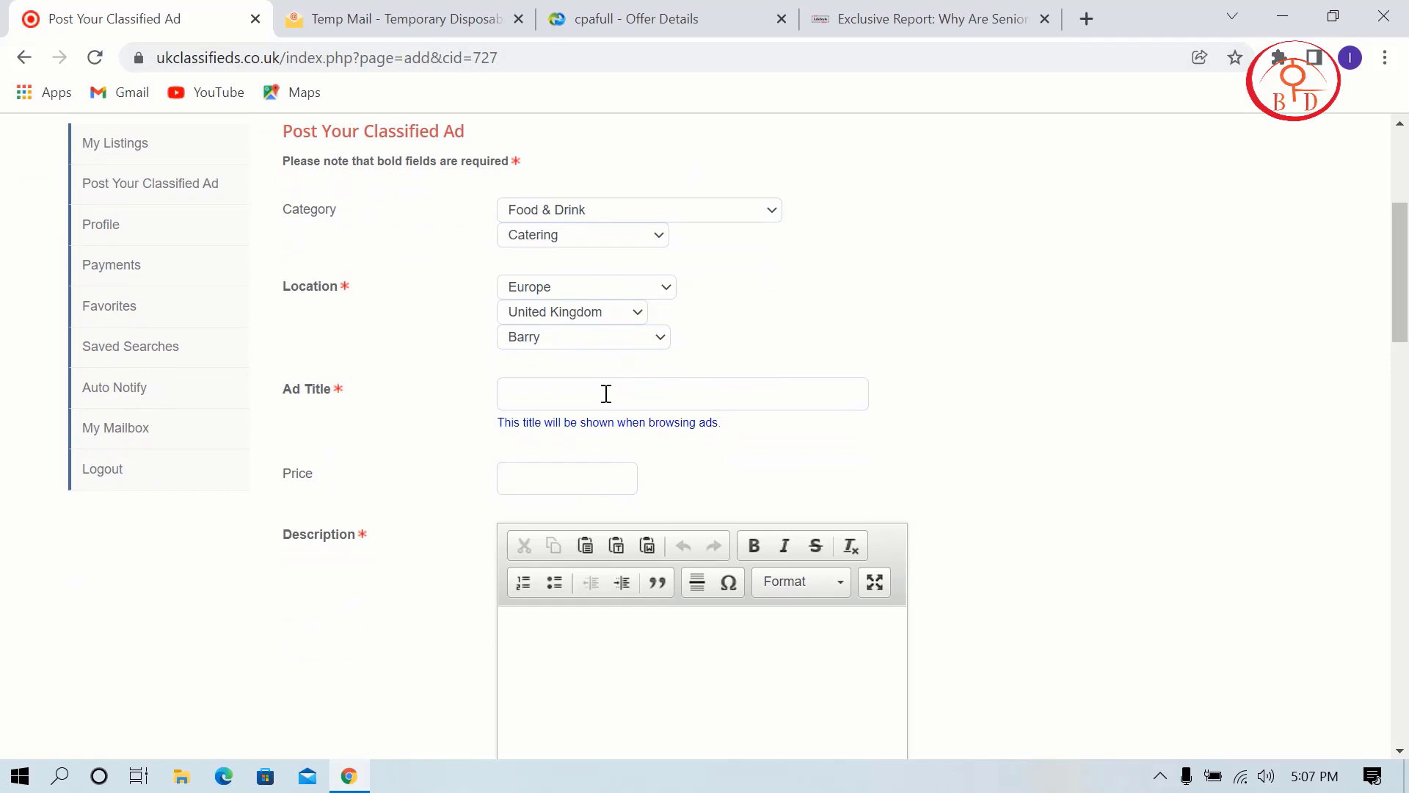
pyautogui.click(632, 19)
# Open the Test cola coffee offer from CPAfull's All Offers list.
pyautogui.click(110, 275)
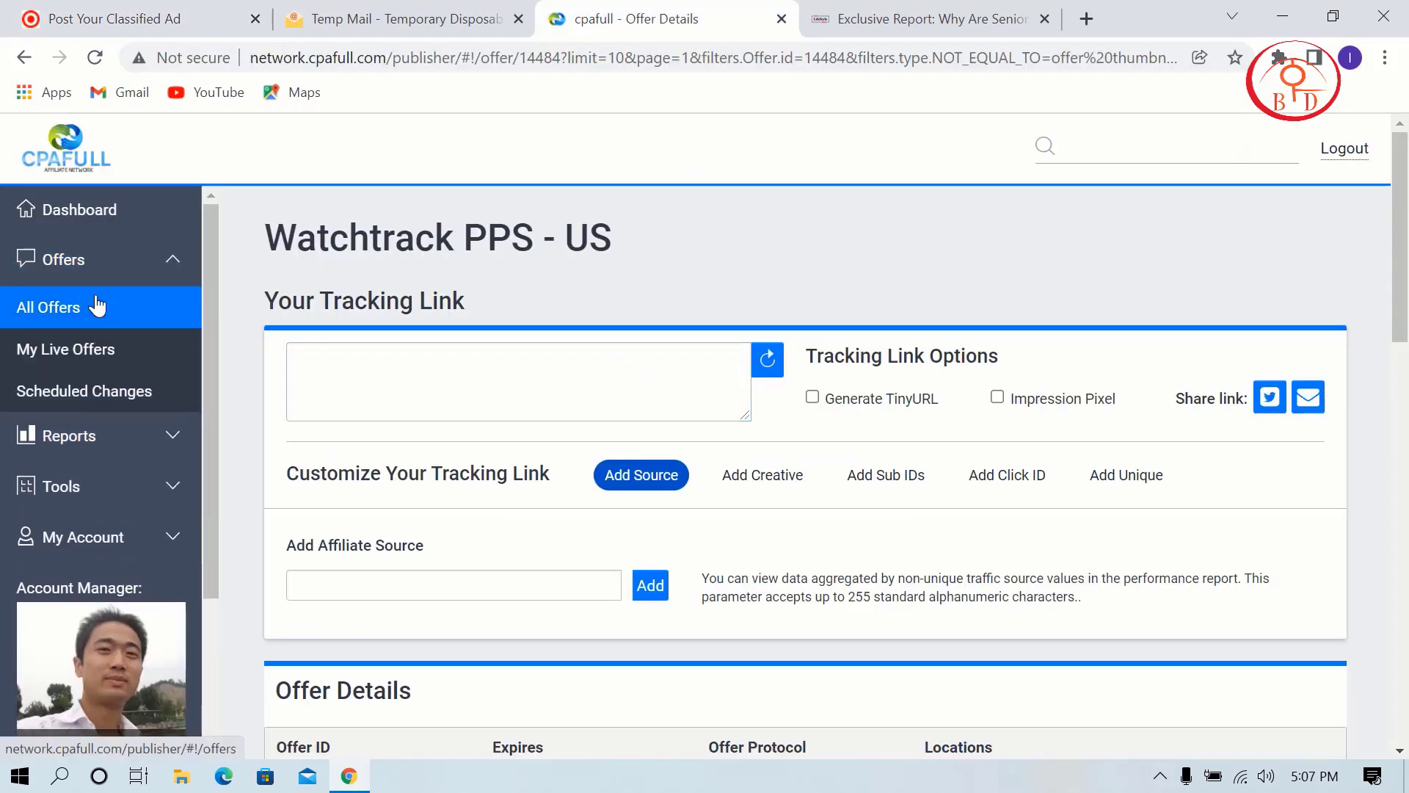
pyautogui.click(97, 307)
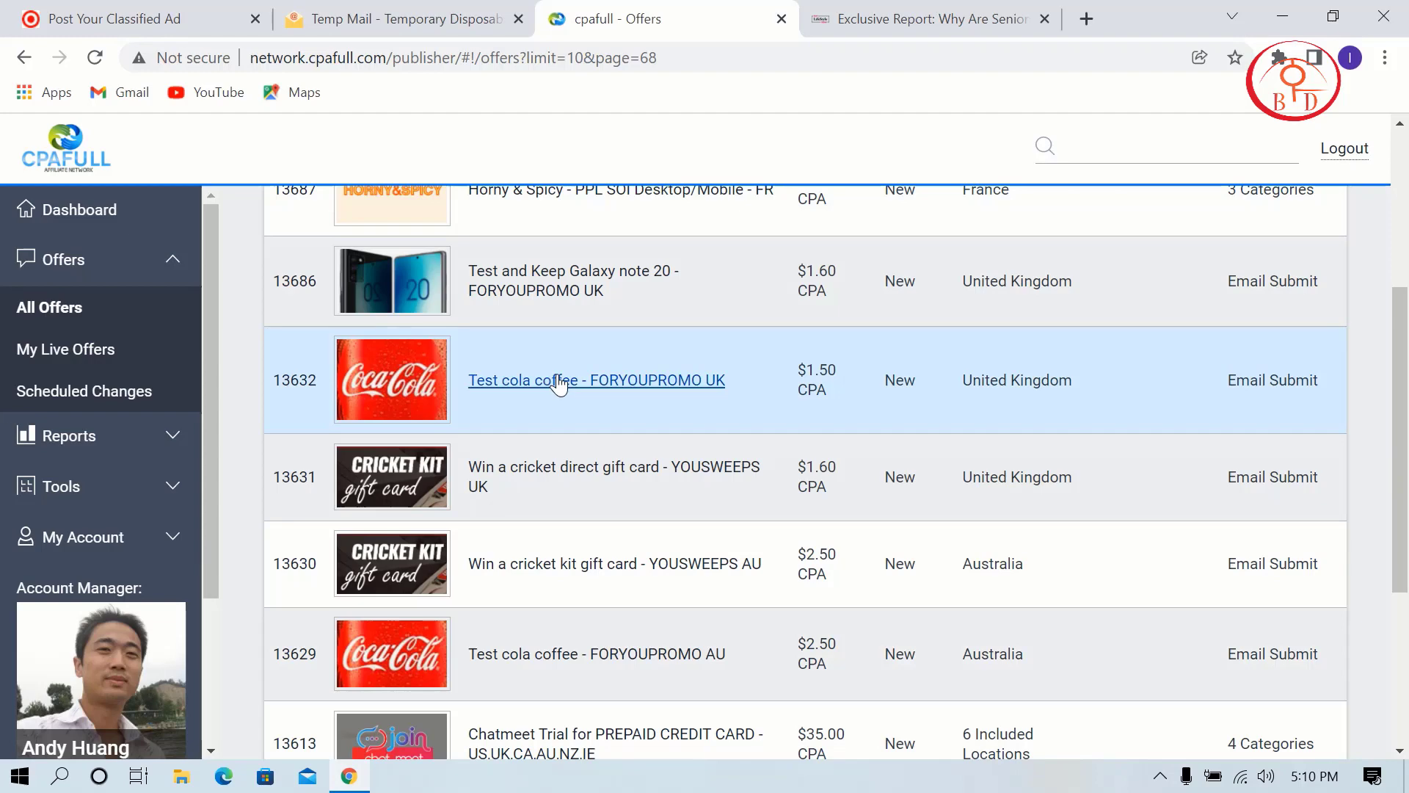
pyautogui.click(557, 375)
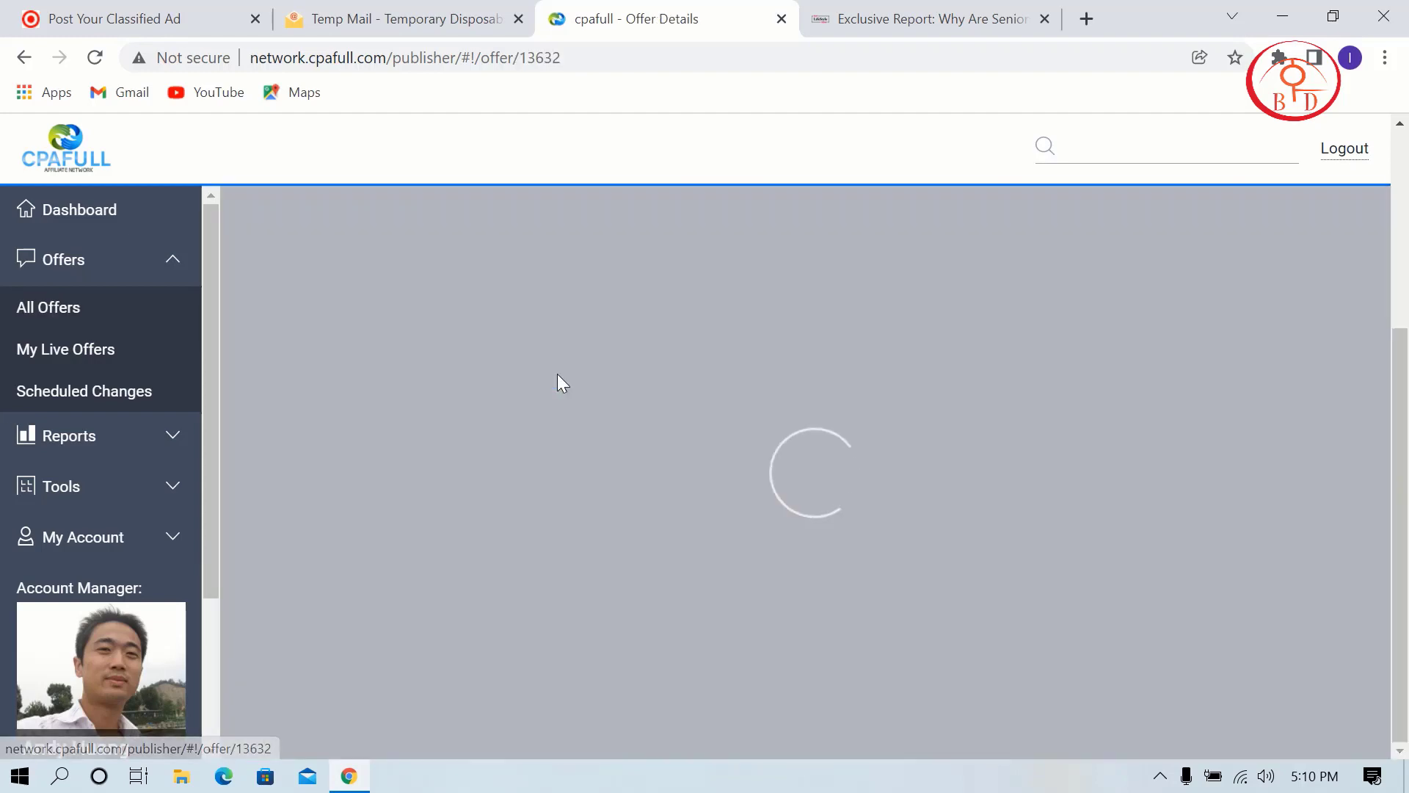
pyautogui.scroll(-6, 562, 382)
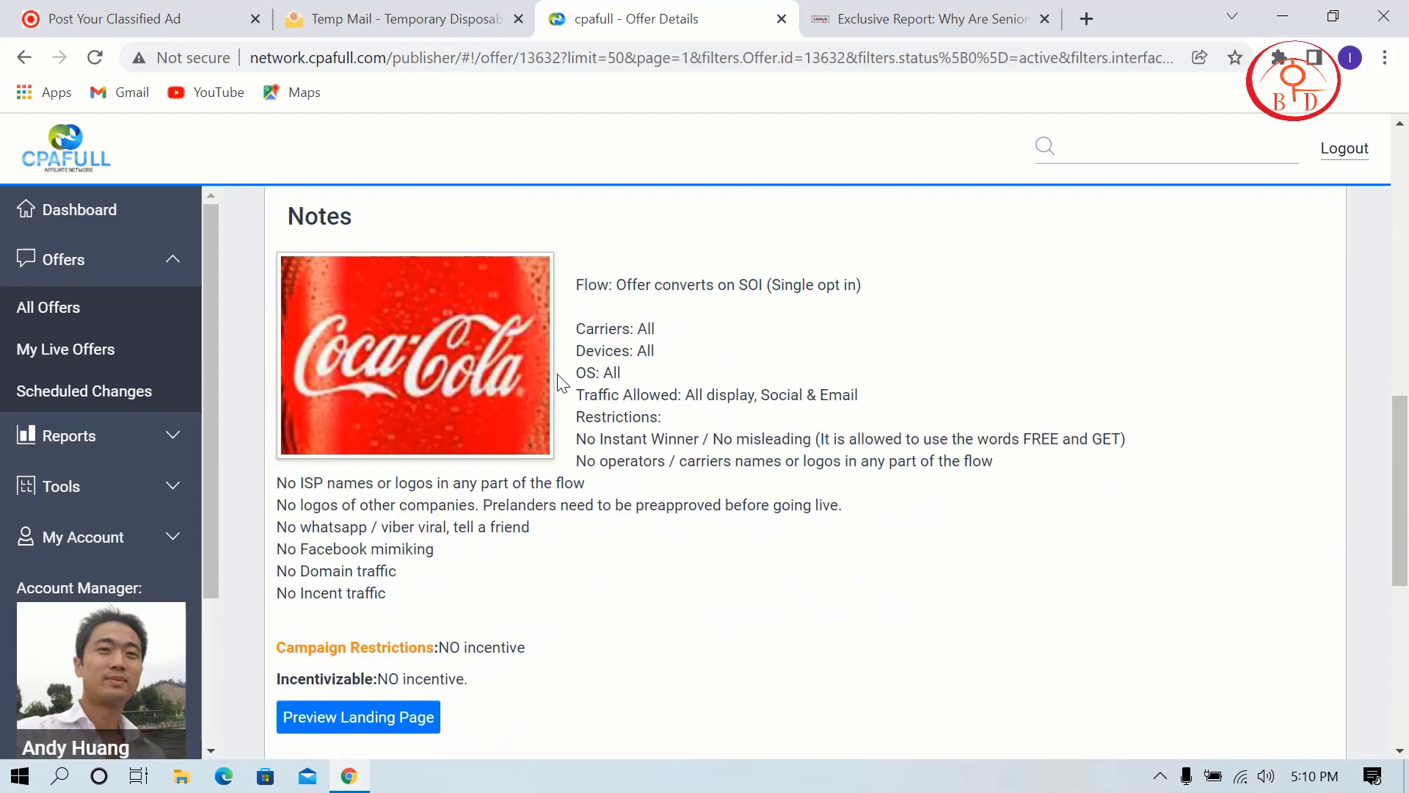
pyautogui.scroll(-3, 562, 383)
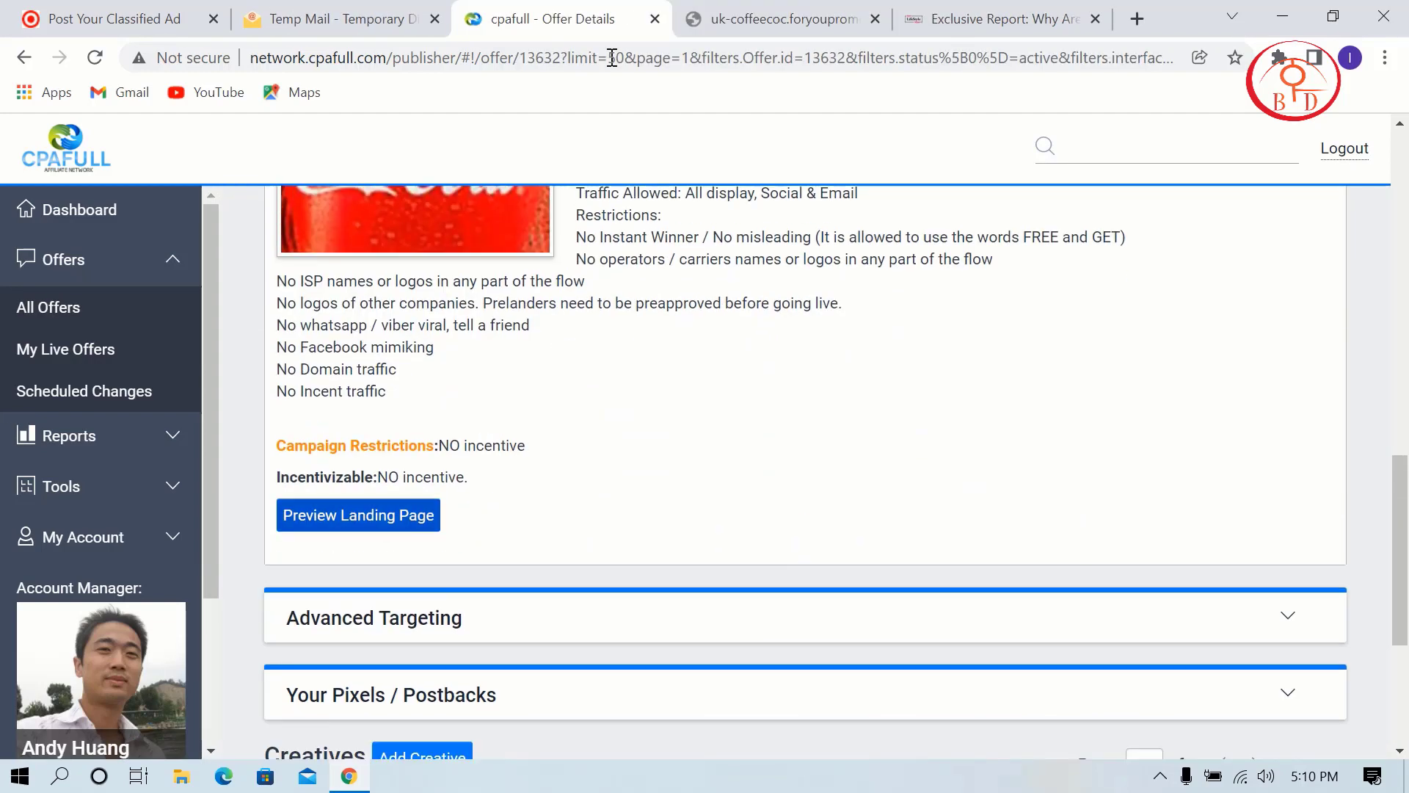
pyautogui.scroll(4, 514, 543)
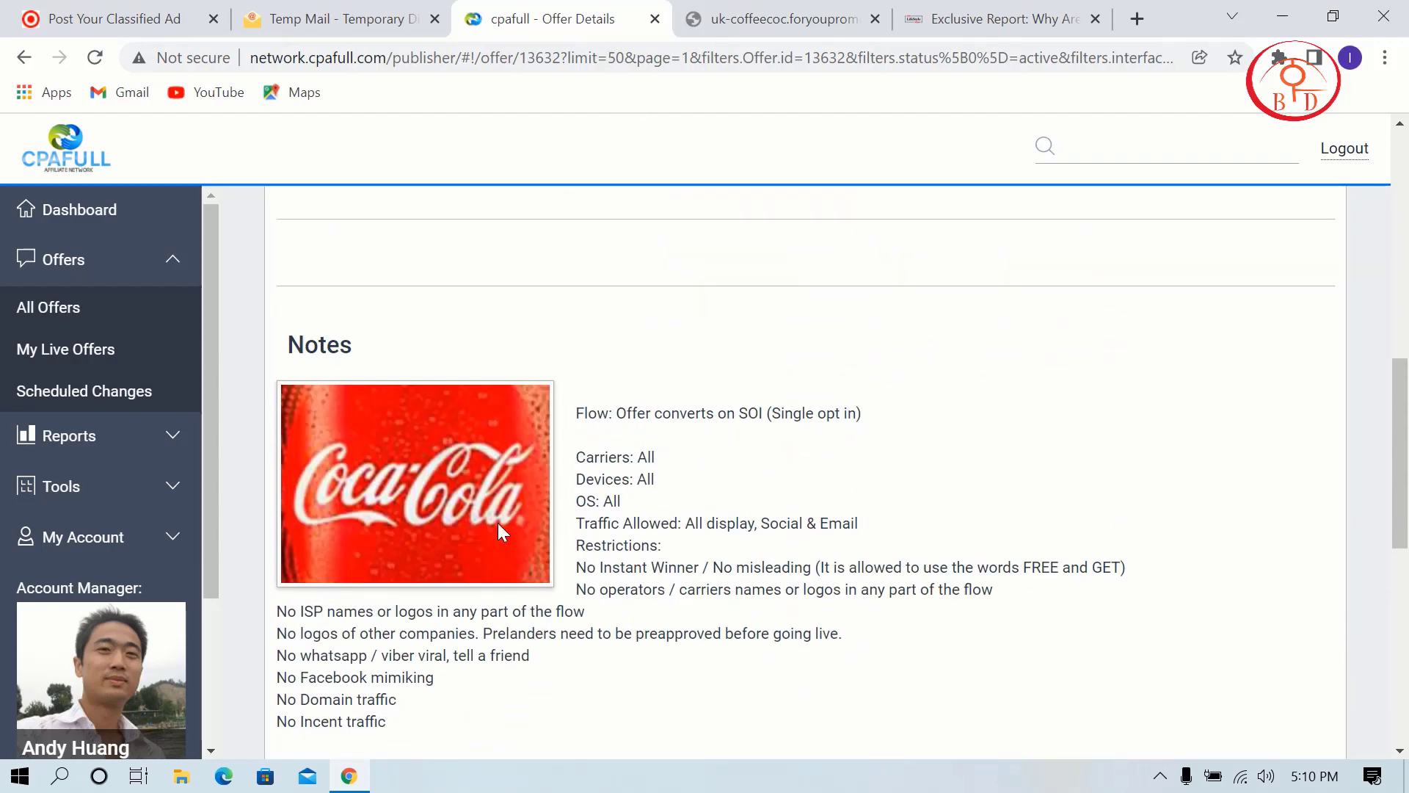
# Save the offer's Coca-Cola image to Downloads as hggh.jpg instead of replacing 000.jpg.
pyautogui.rightClick(477, 490)
pyautogui.click(531, 530)
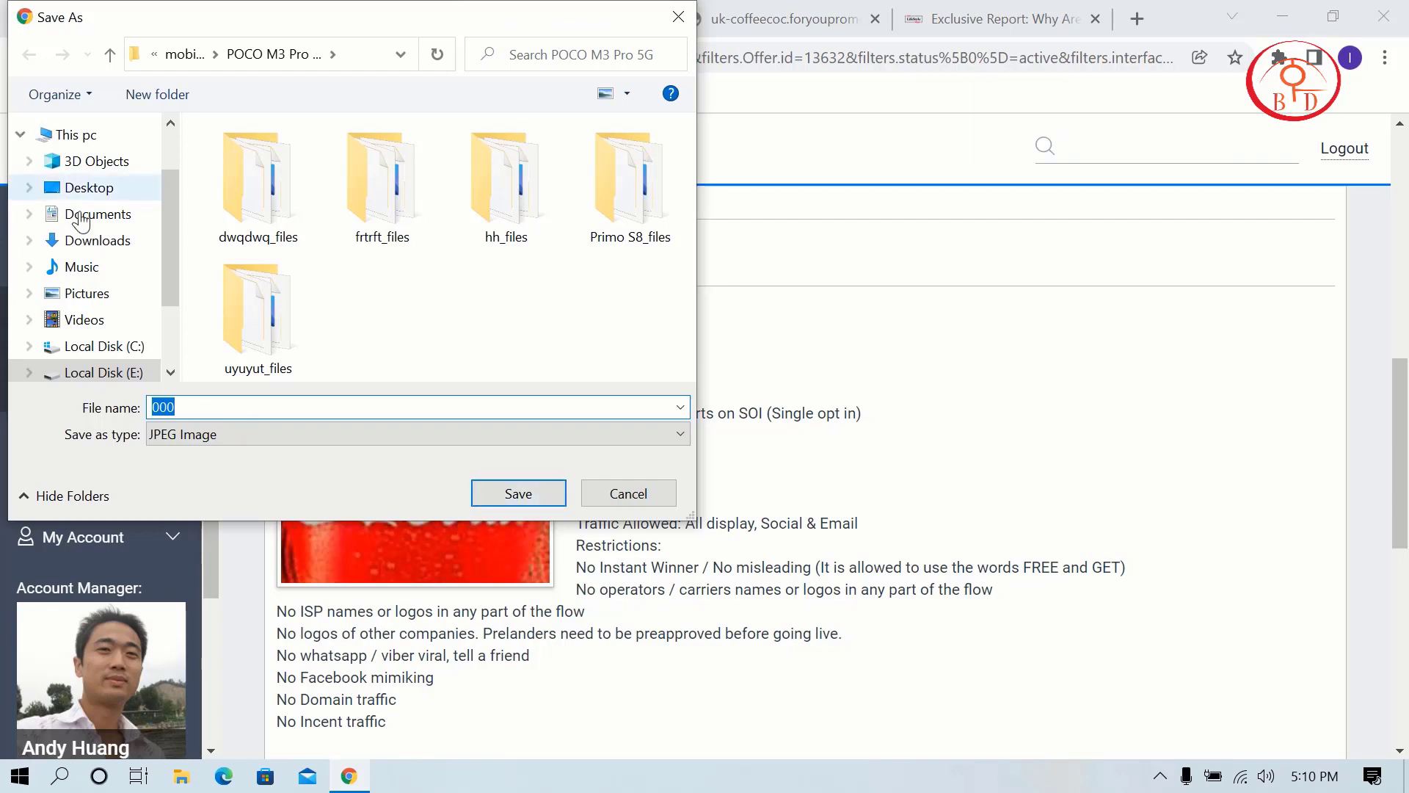
pyautogui.click(92, 240)
pyautogui.click(526, 491)
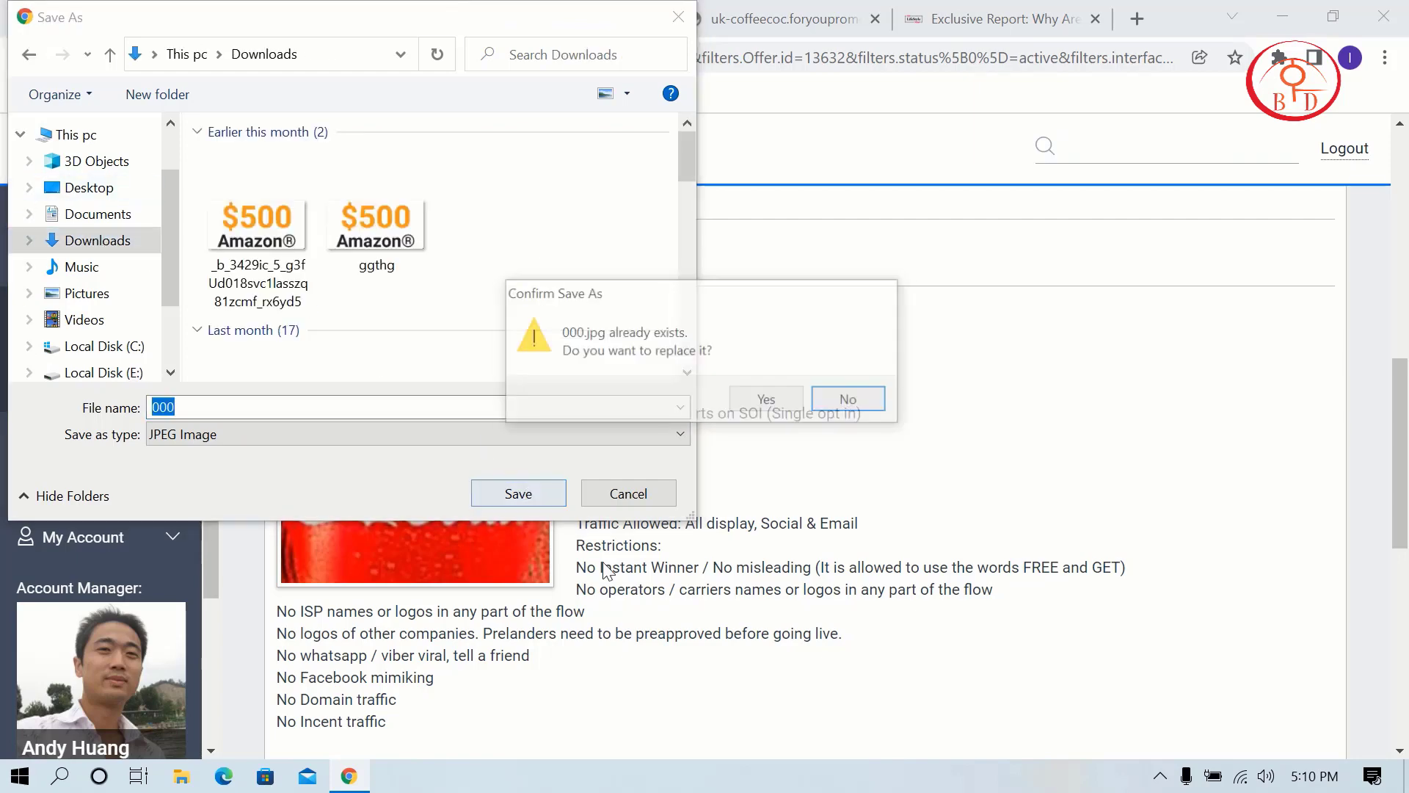
pyautogui.click(871, 399)
pyautogui.write('hggh')
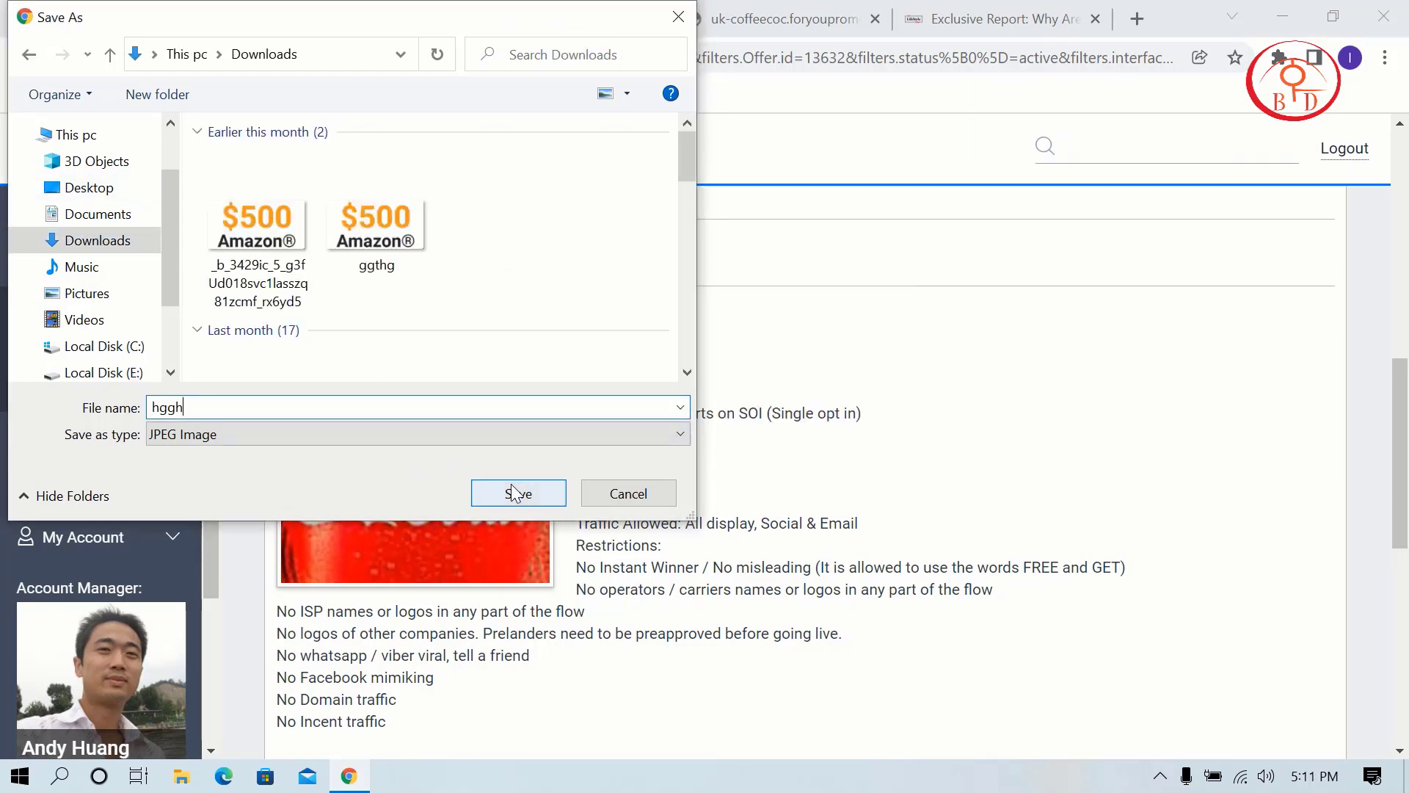
pyautogui.click(516, 491)
pyautogui.scroll(-1, 716, 501)
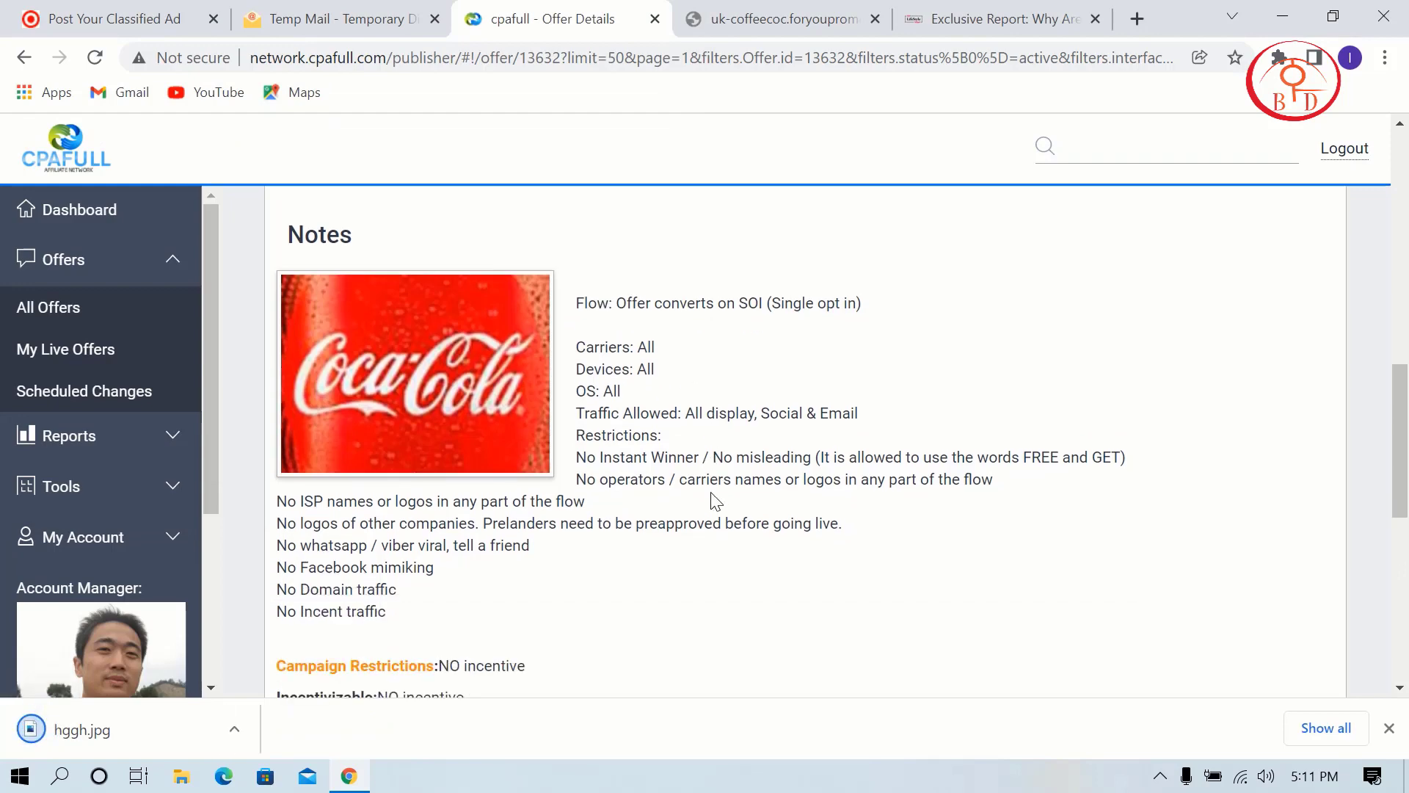
pyautogui.scroll(10, 716, 499)
pyautogui.scroll(2, 646, 273)
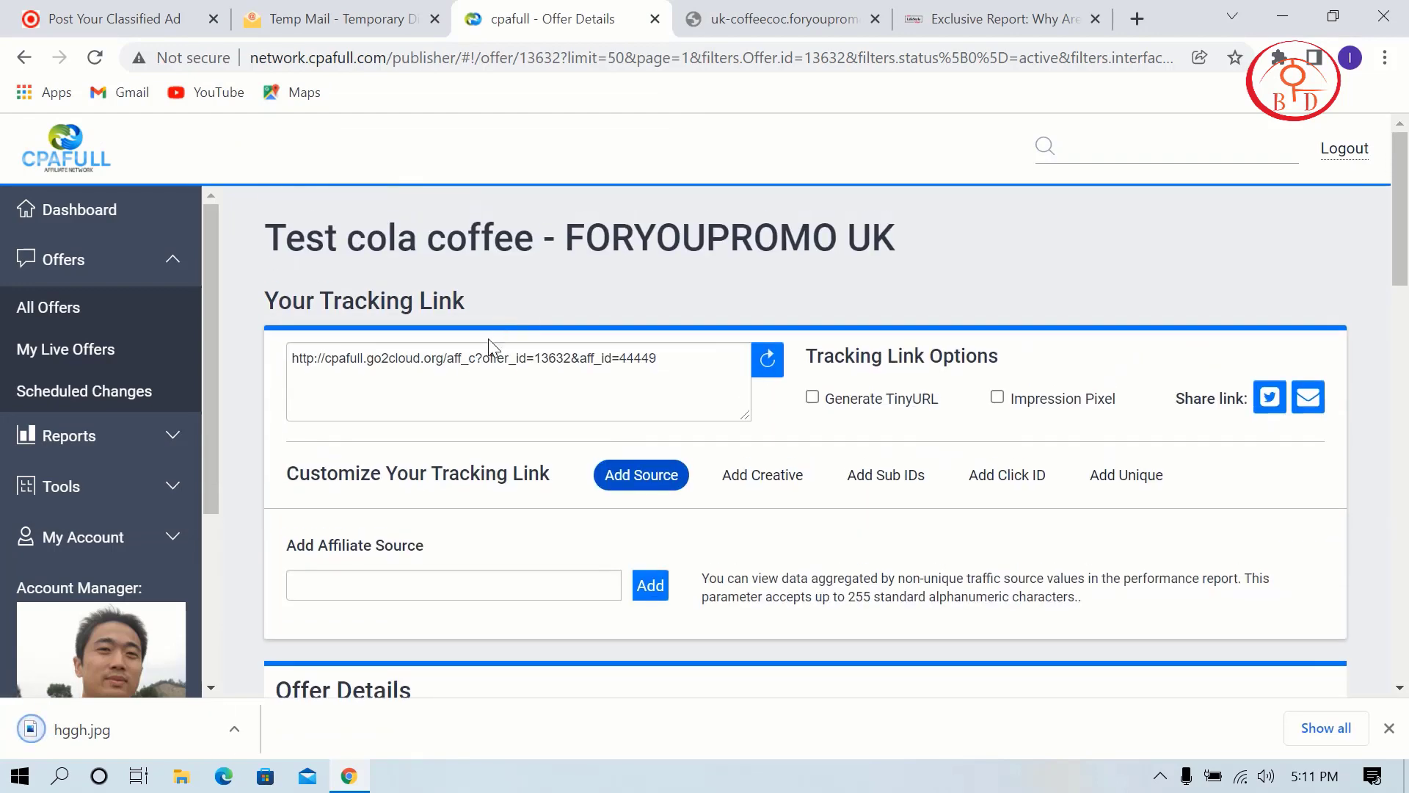
# Copy the offer name 'Test cola coffee' into the classified ad's Ad Title field.
pyautogui.moveTo(272, 235); pyautogui.dragTo(490, 234)
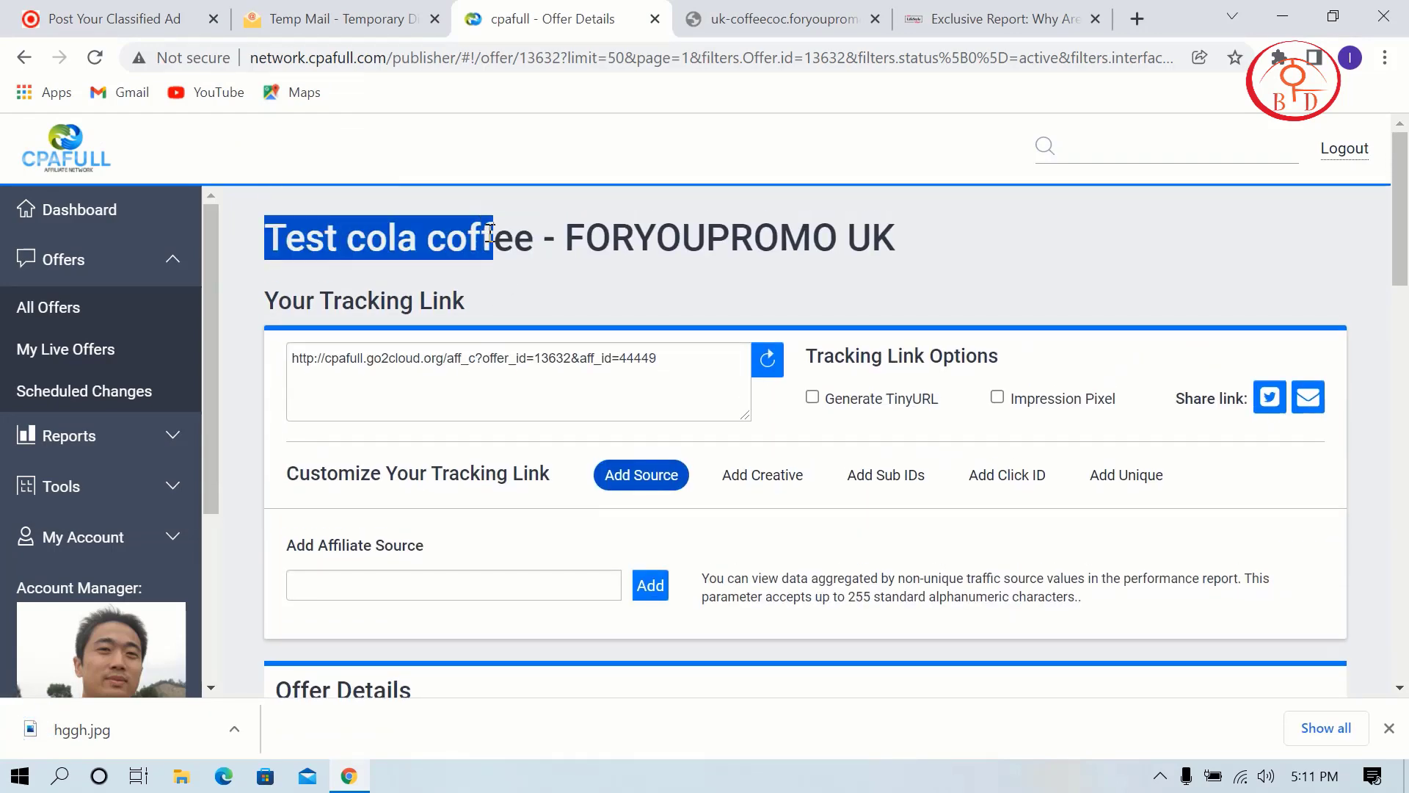
pyautogui.rightClick(534, 163)
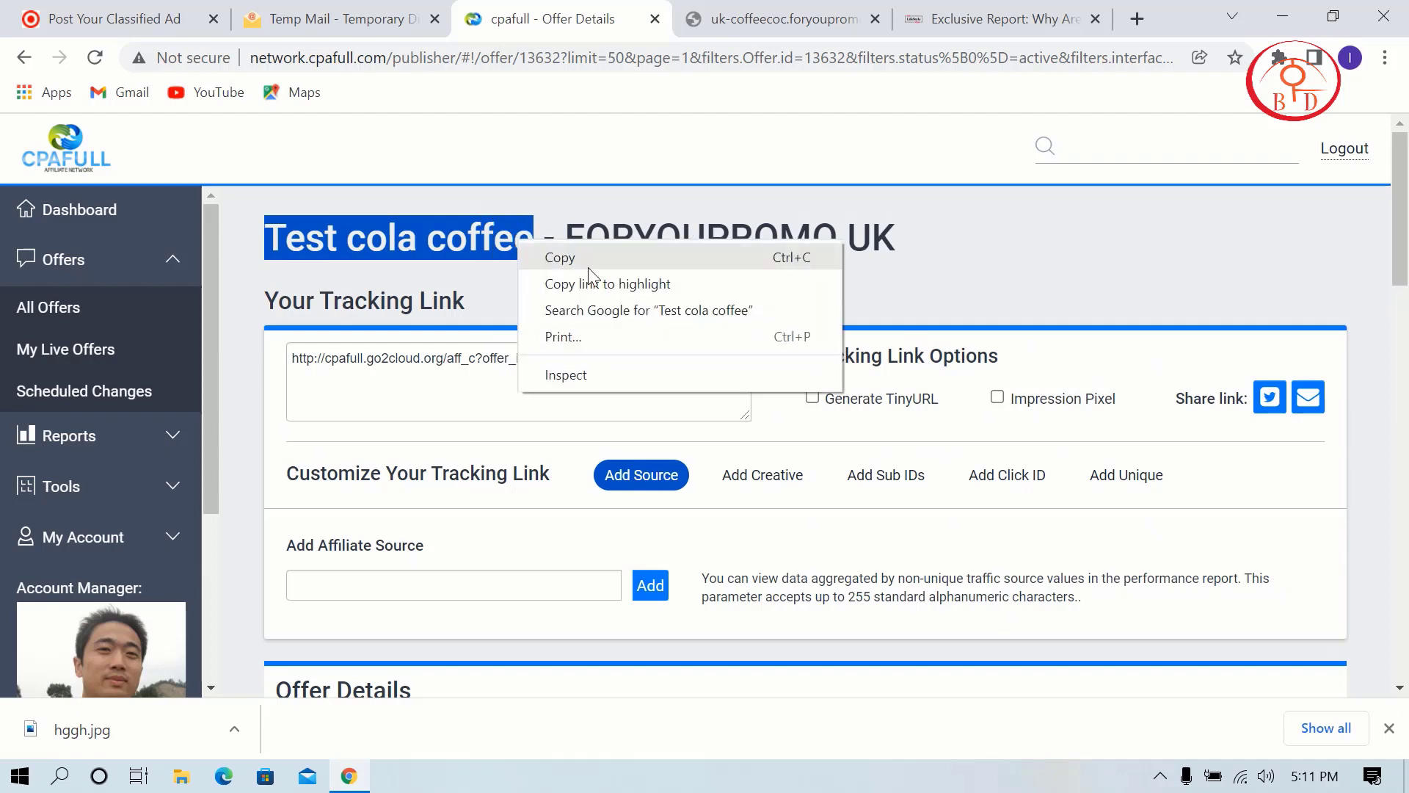
pyautogui.click(560, 175)
pyautogui.click(117, 18)
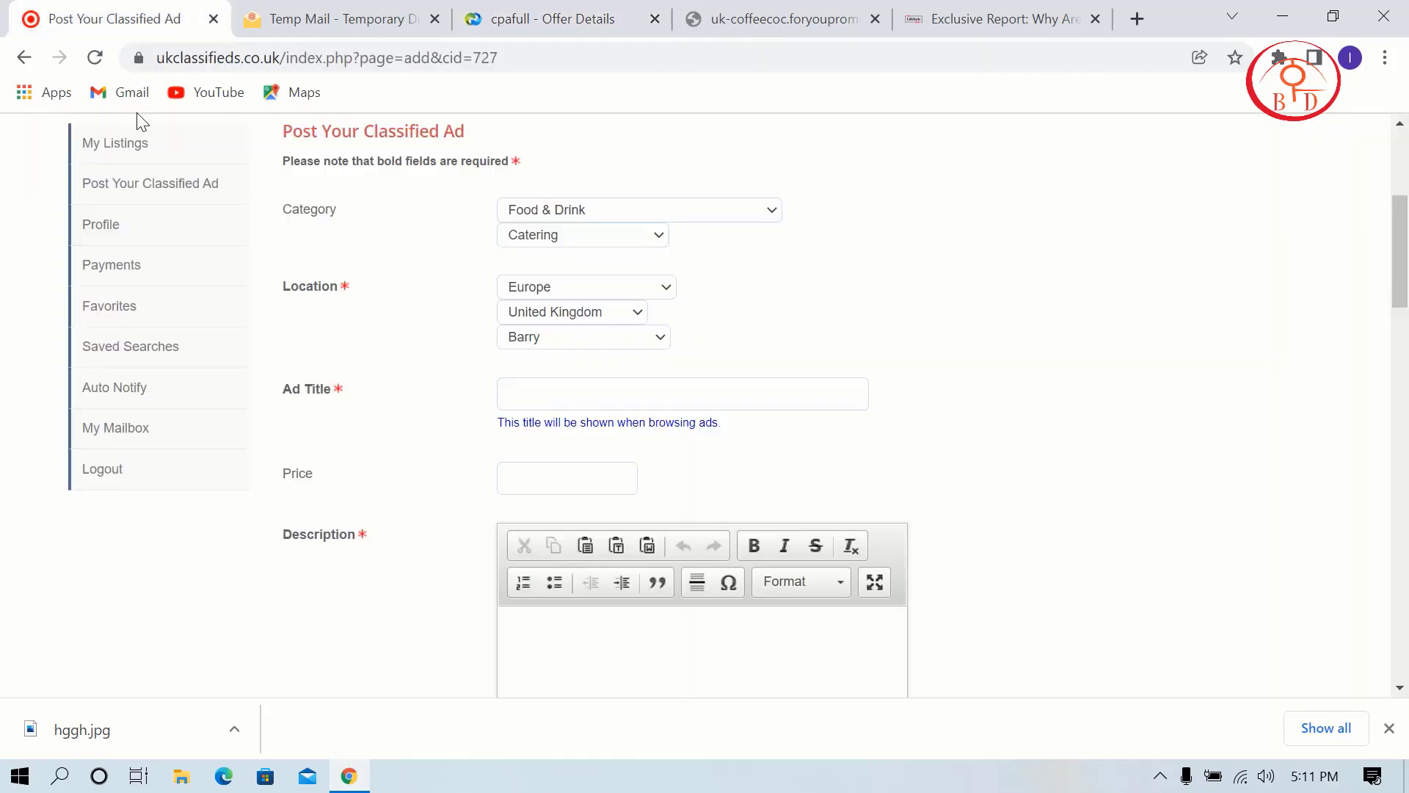
pyautogui.click(588, 405)
pyautogui.hotkey('ctrl', 'v')
pyautogui.scroll(-3, 616, 408)
pyautogui.click(626, 469)
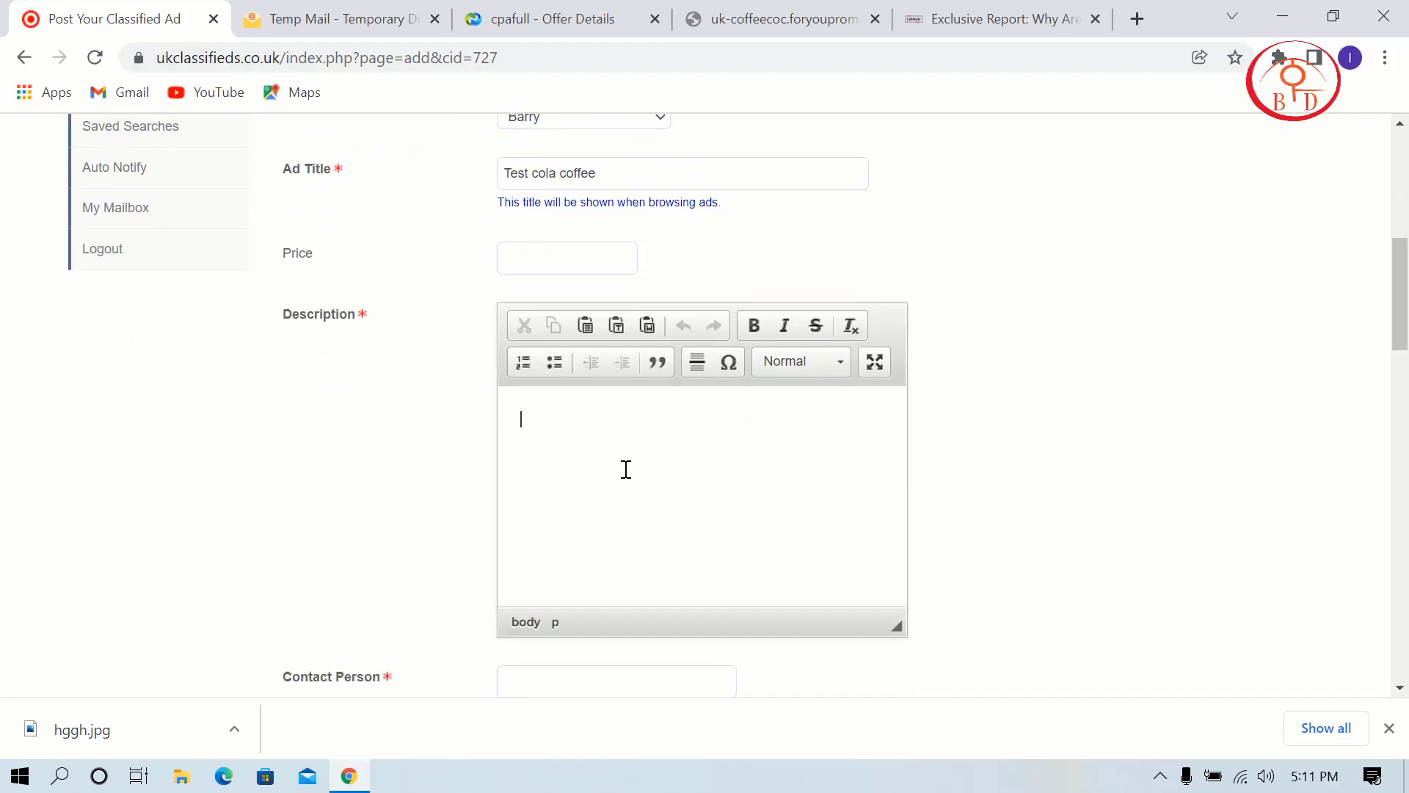
pyautogui.click(591, 22)
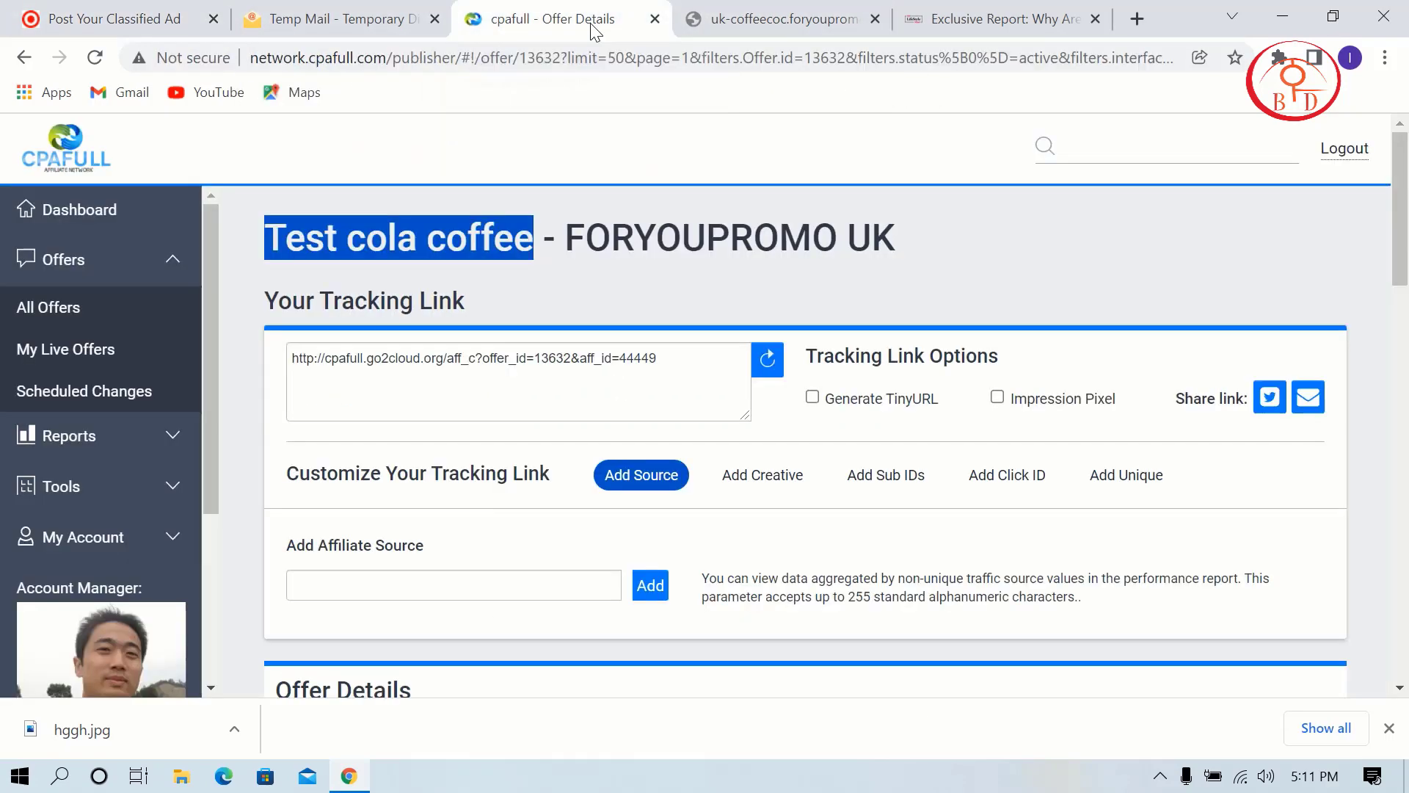
# Copy the offer's Notes text from Traffic Allowed downward.
pyautogui.scroll(-6, 594, 411)
pyautogui.scroll(-10, 599, 423)
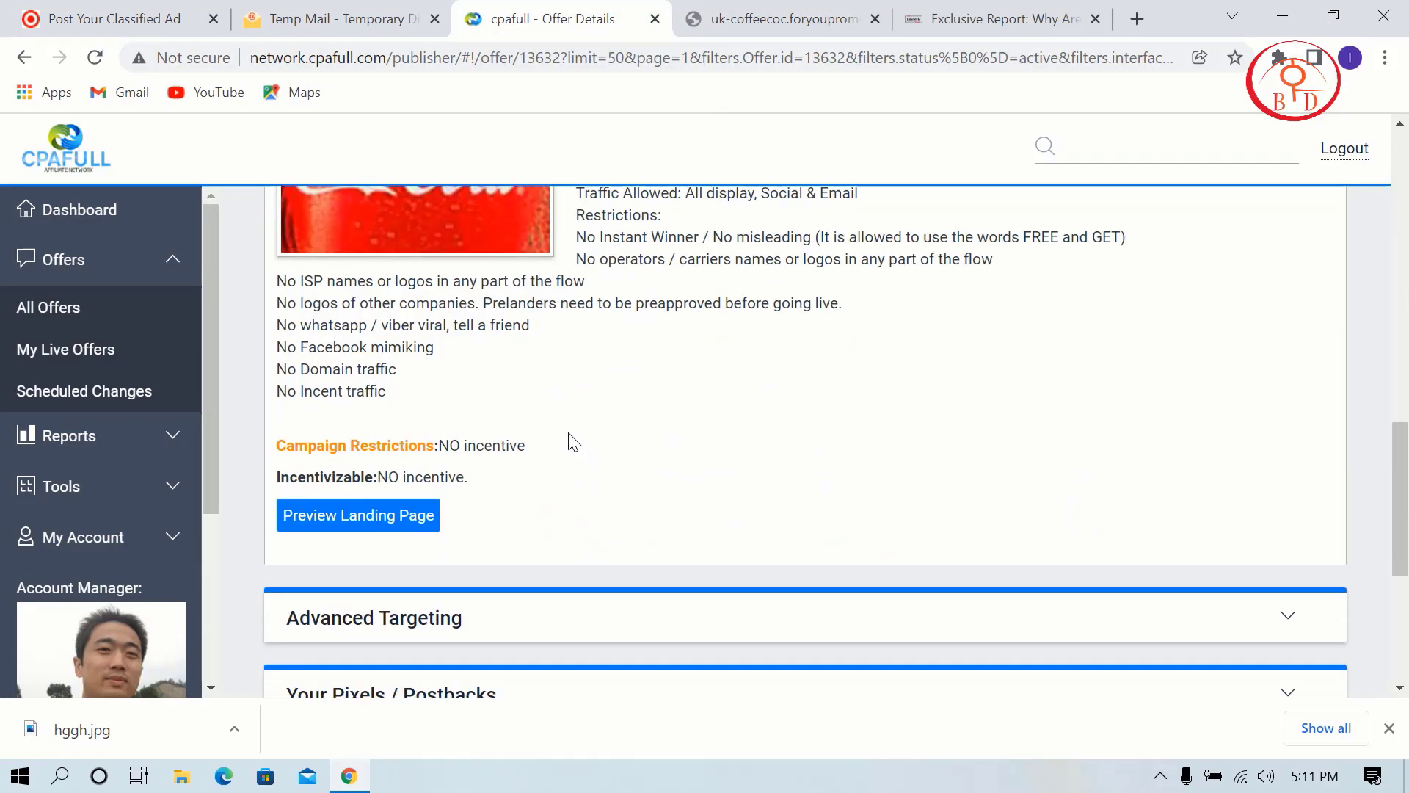
pyautogui.scroll(4, 587, 440)
pyautogui.moveTo(1011, 510); pyautogui.dragTo(576, 420)
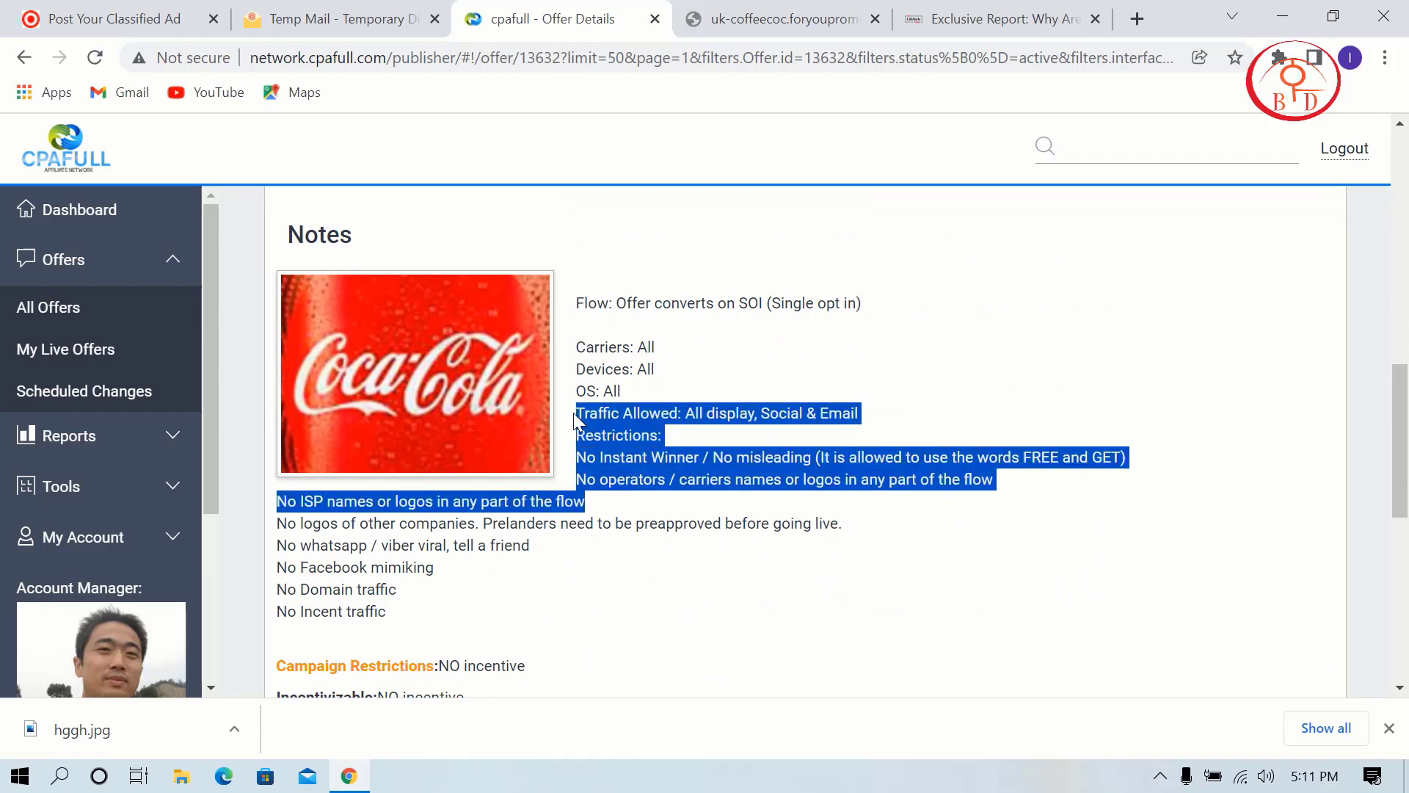
pyautogui.rightClick(584, 416)
pyautogui.click(623, 434)
pyautogui.click(533, 543)
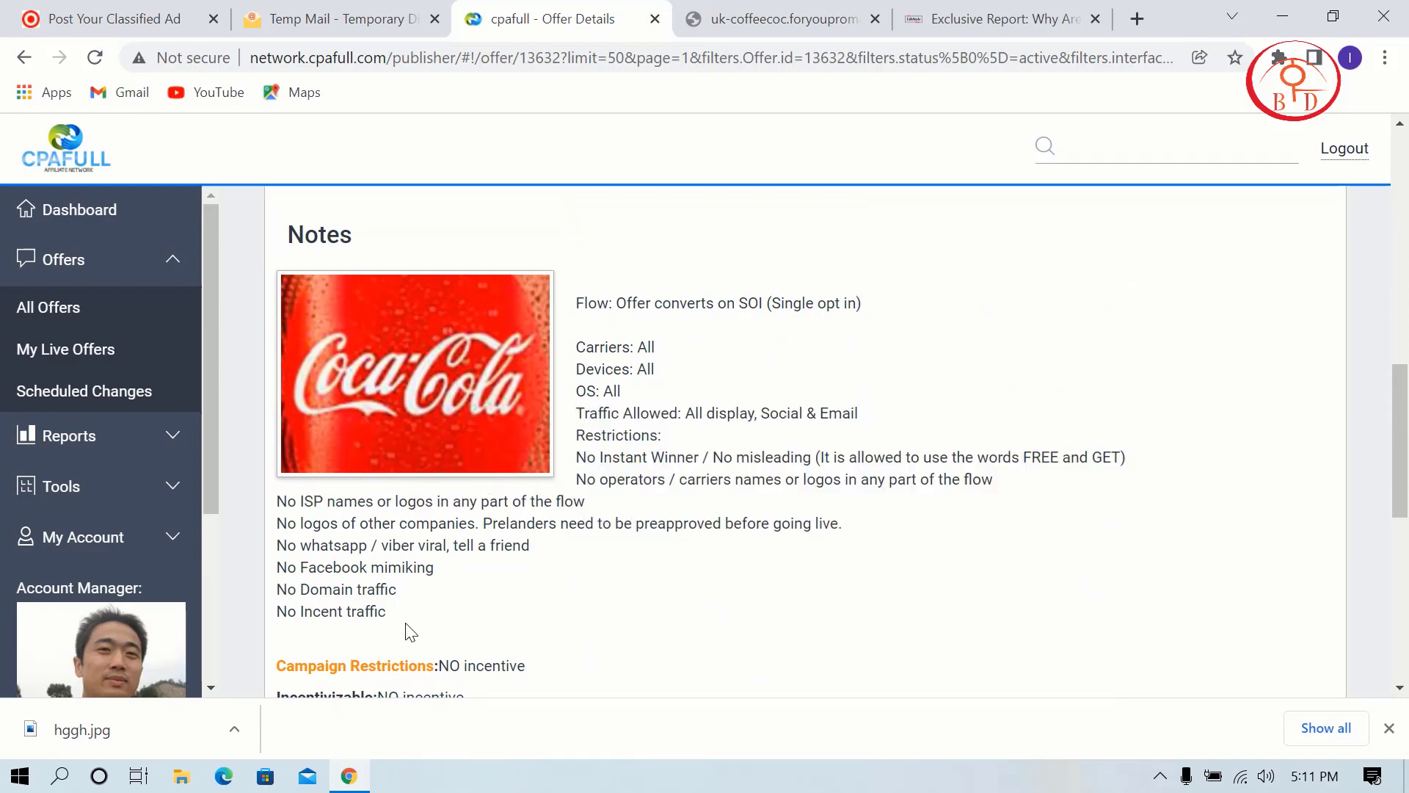
# Paste the six restriction lines, No ISP names through No Incent traffic, into the ad description.
pyautogui.moveTo(410, 631); pyautogui.dragTo(269, 503)
pyautogui.hotkey('ctrl', '1')
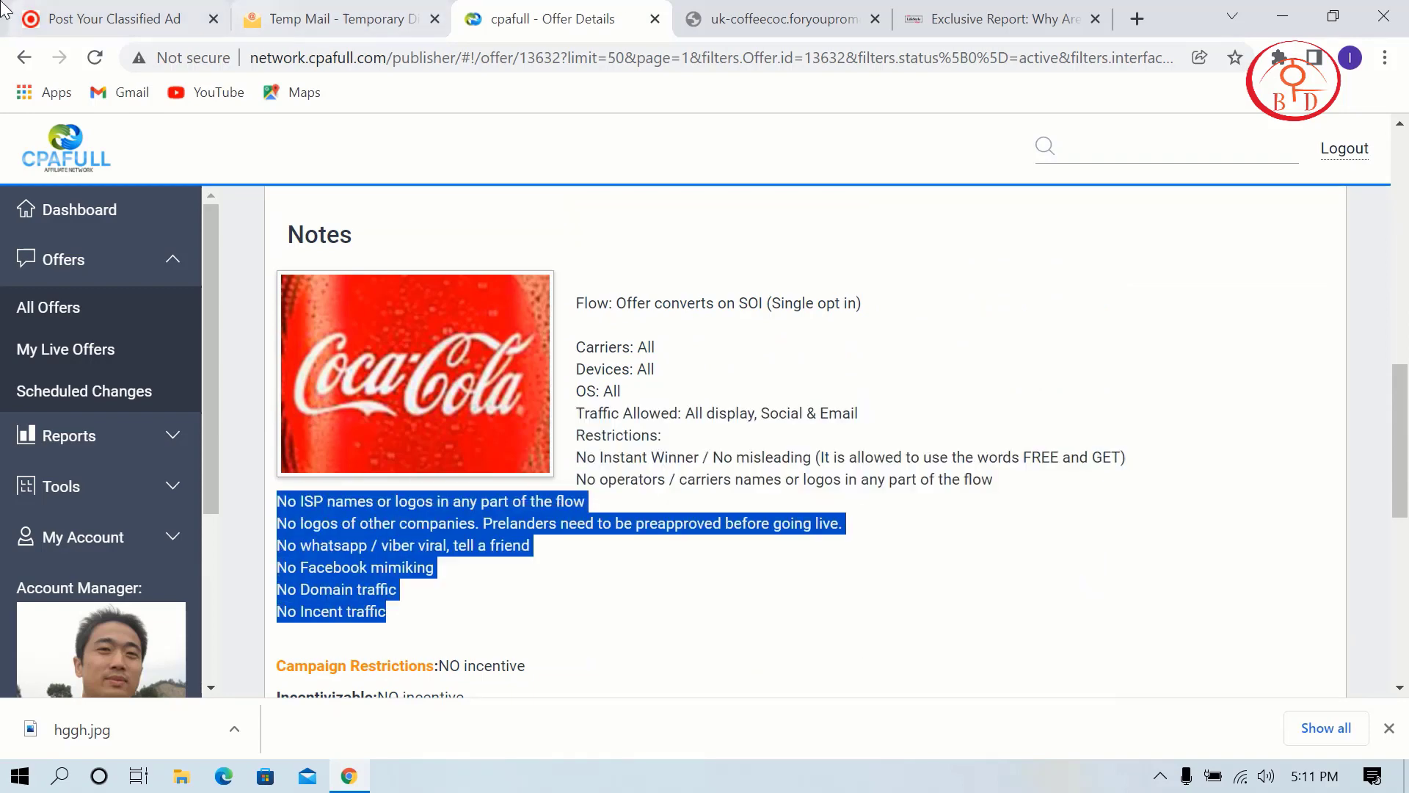
pyautogui.click(630, 515)
pyautogui.hotkey('ctrl', 'v')
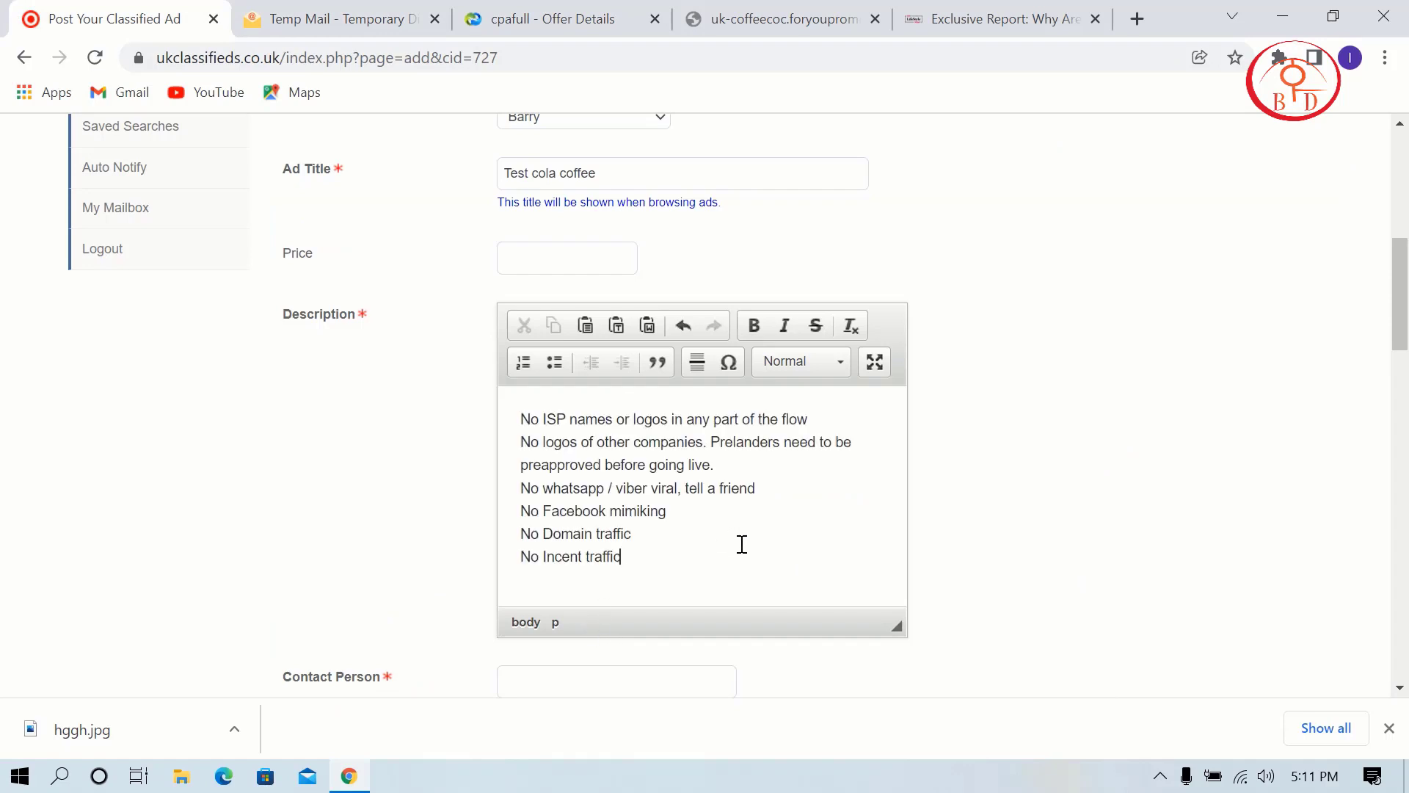
pyautogui.scroll(-4, 742, 544)
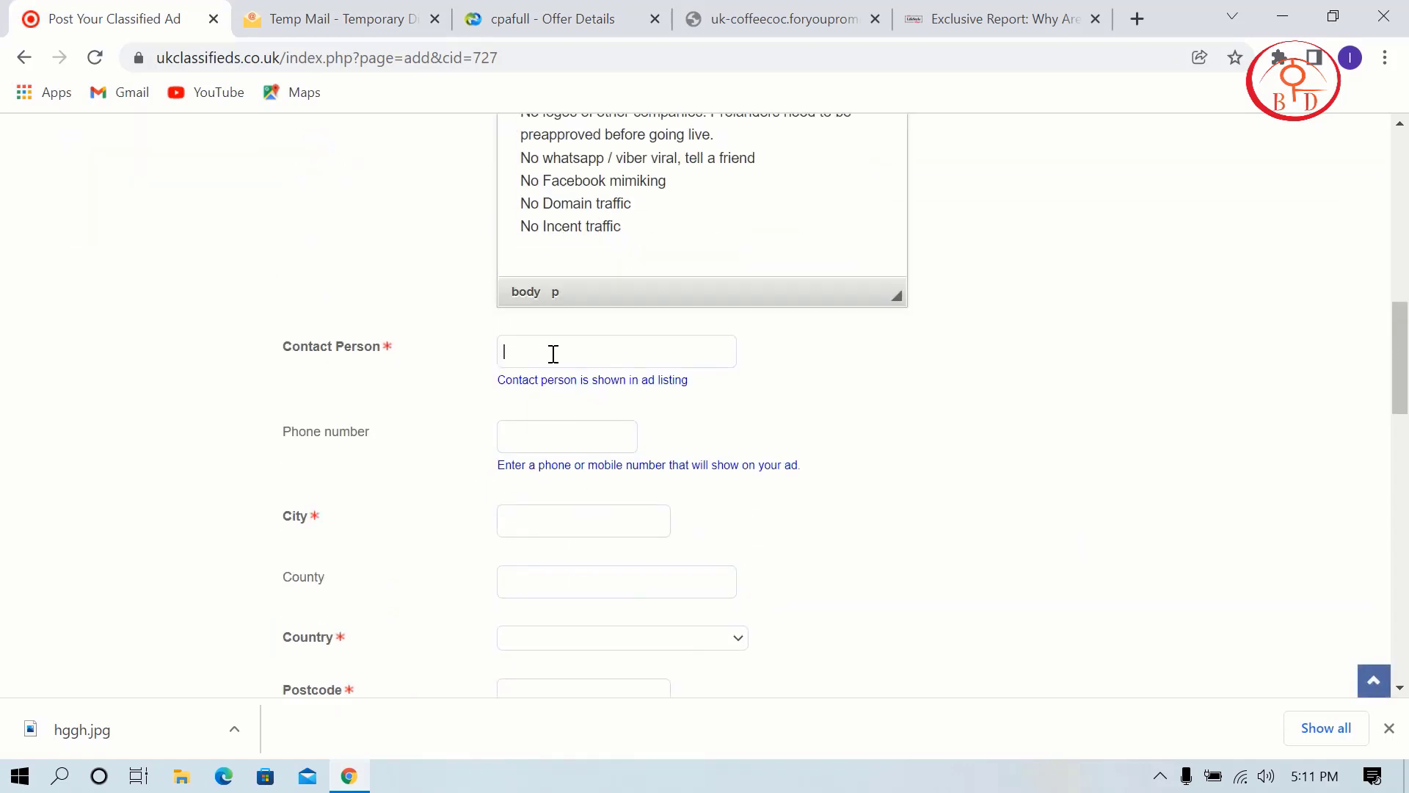
# Copy the temporary e-mail address and paste it into the Contact Person field.
pyautogui.click(379, 8)
pyautogui.click(928, 291)
pyautogui.hotkey('ctrl', '1')
pyautogui.click(587, 345)
pyautogui.hotkey('ctrl', 'v')
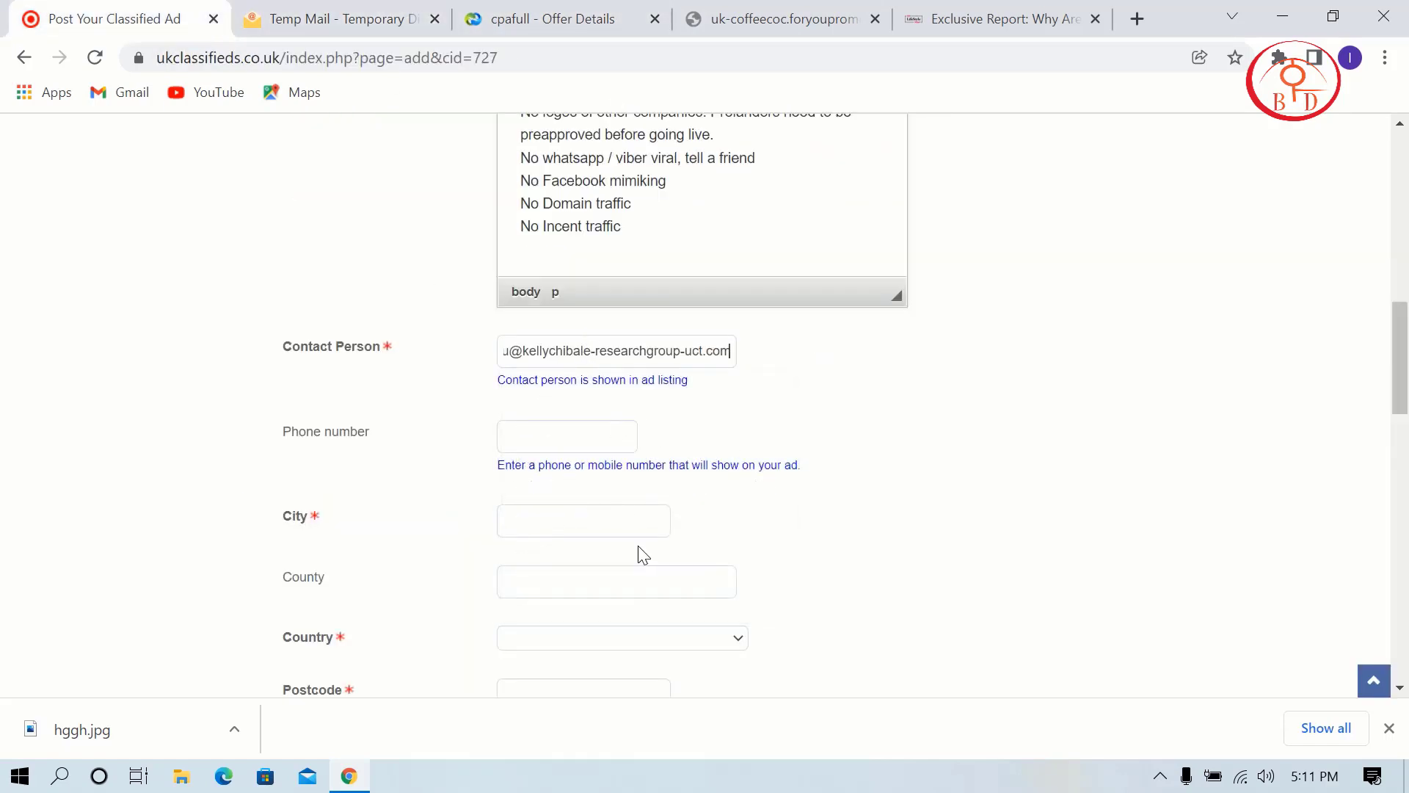
# Fill the location: city Colchester, county England, country United Kingdom, postcode MK40 1AA.
pyautogui.click(632, 519)
pyautogui.click(588, 271)
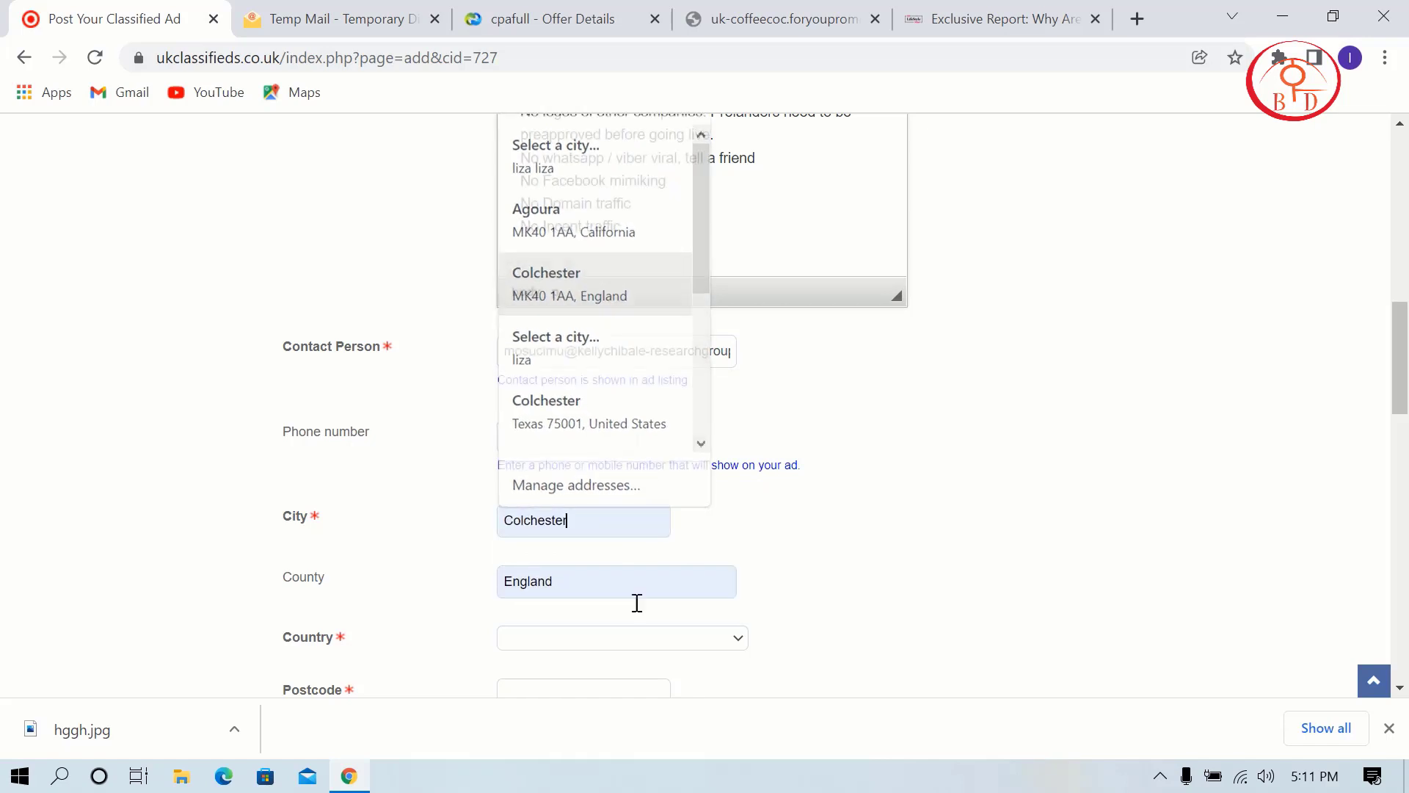
pyautogui.click(596, 645)
pyautogui.scroll(-20, 583, 545)
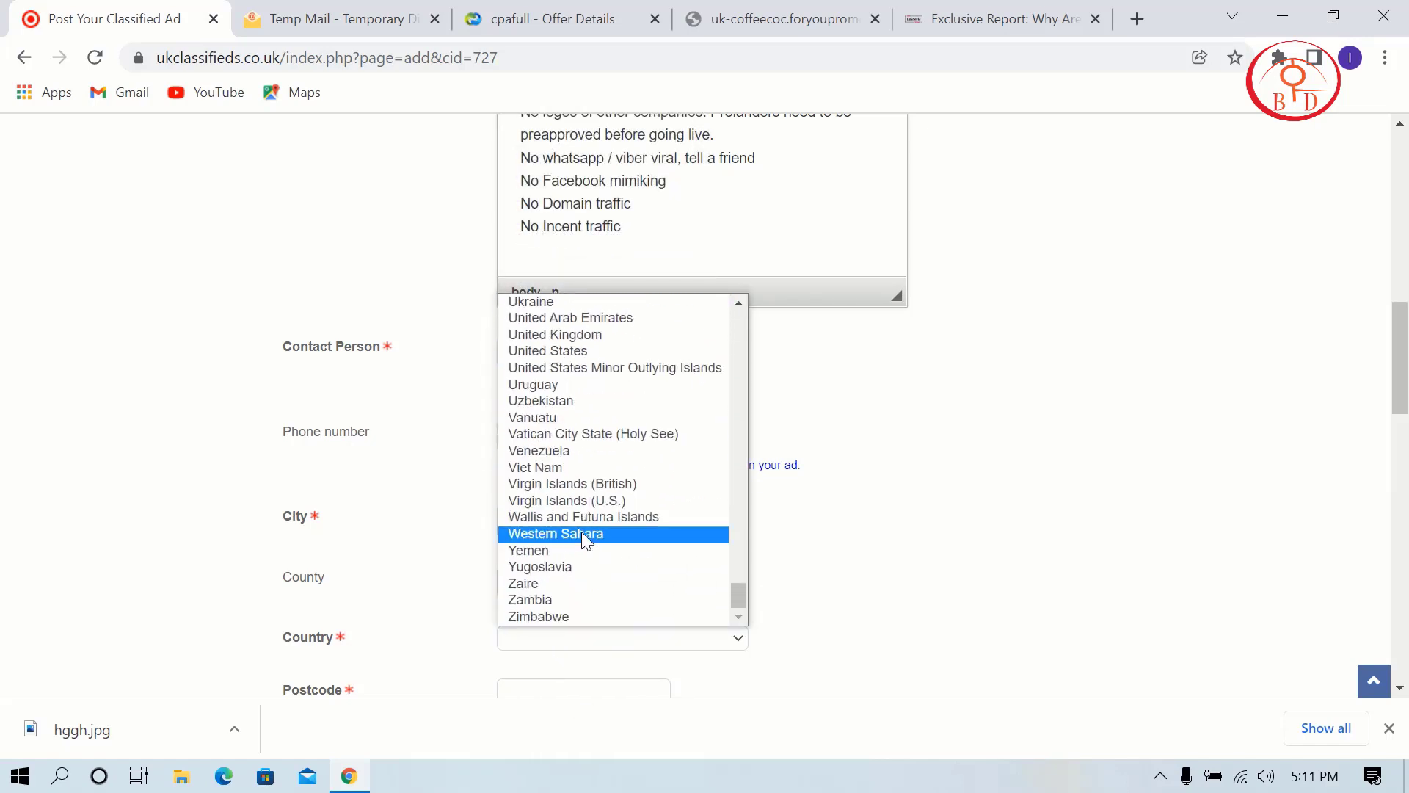
pyautogui.click(627, 333)
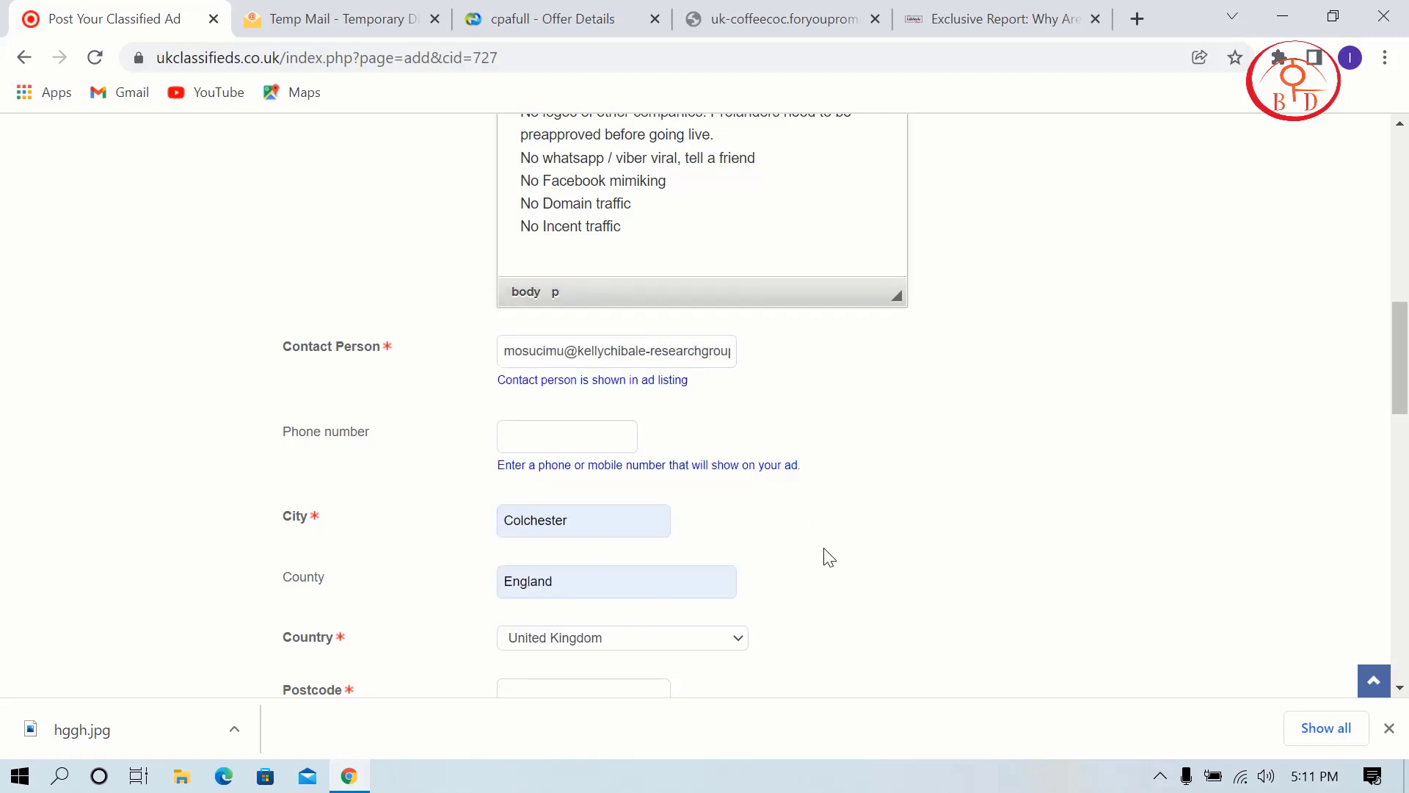
pyautogui.scroll(-3, 575, 503)
pyautogui.click(586, 485)
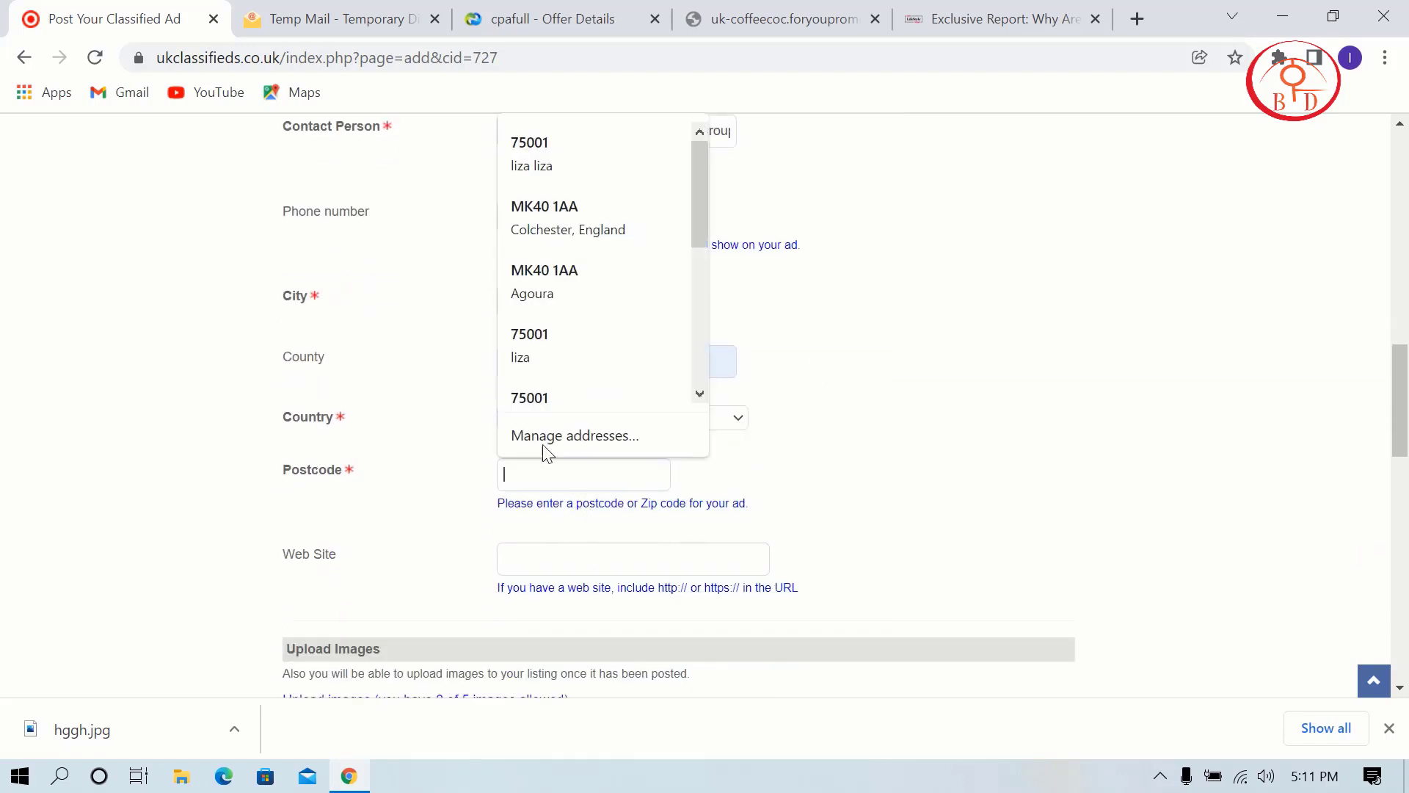
pyautogui.click(559, 299)
pyautogui.scroll(-3, 751, 603)
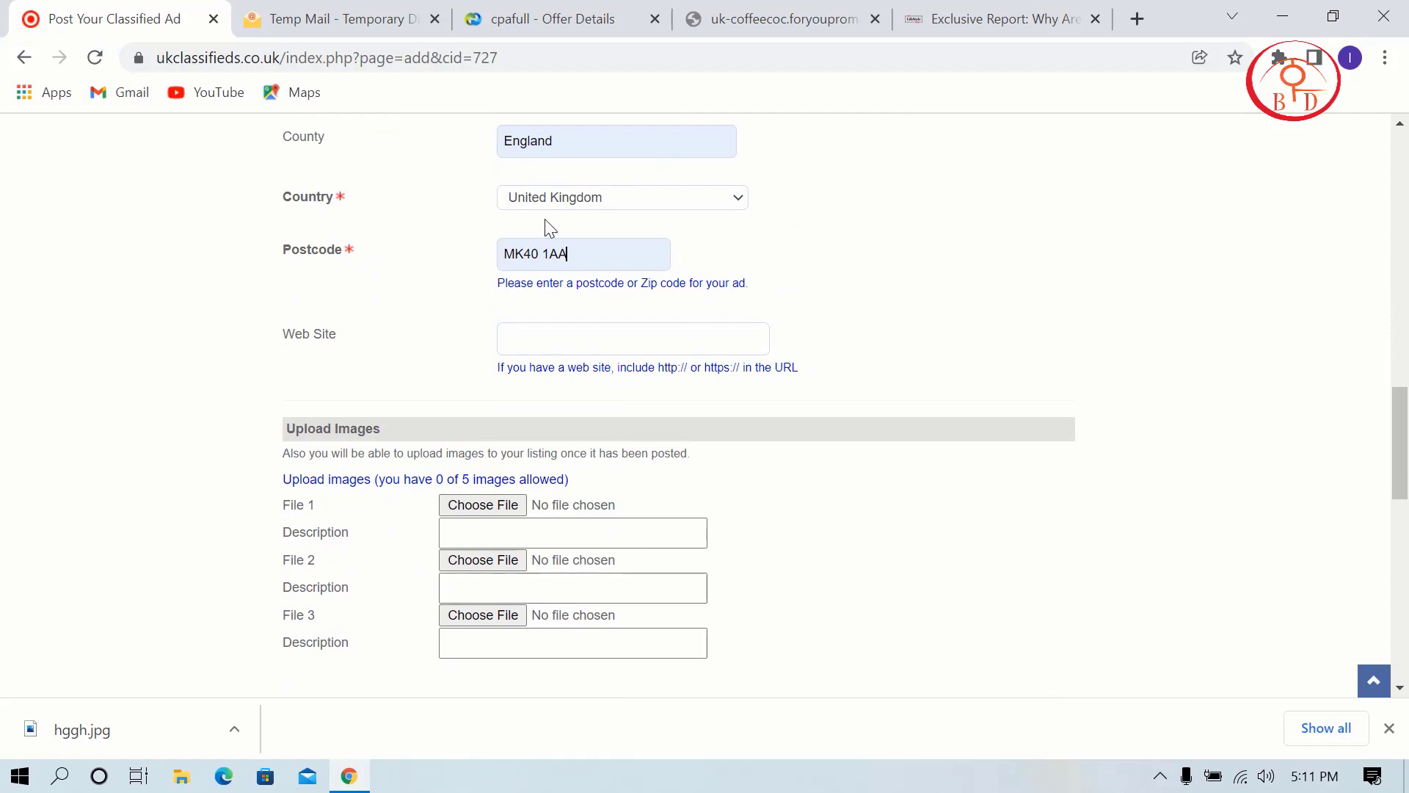
# Copy the offer's tracking link from the cpafull offer details.
pyautogui.click(574, 343)
pyautogui.click(555, 18)
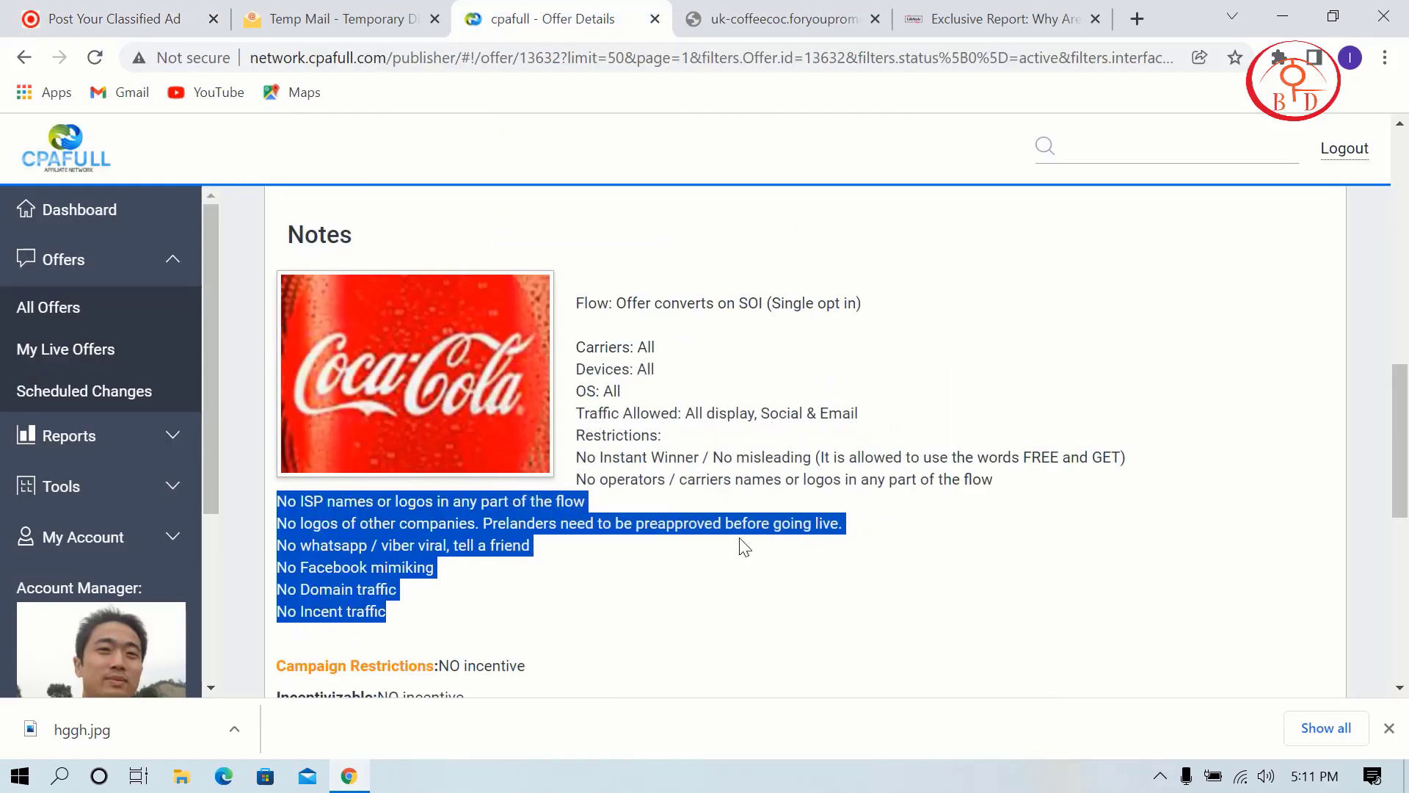
pyautogui.scroll(10, 692, 406)
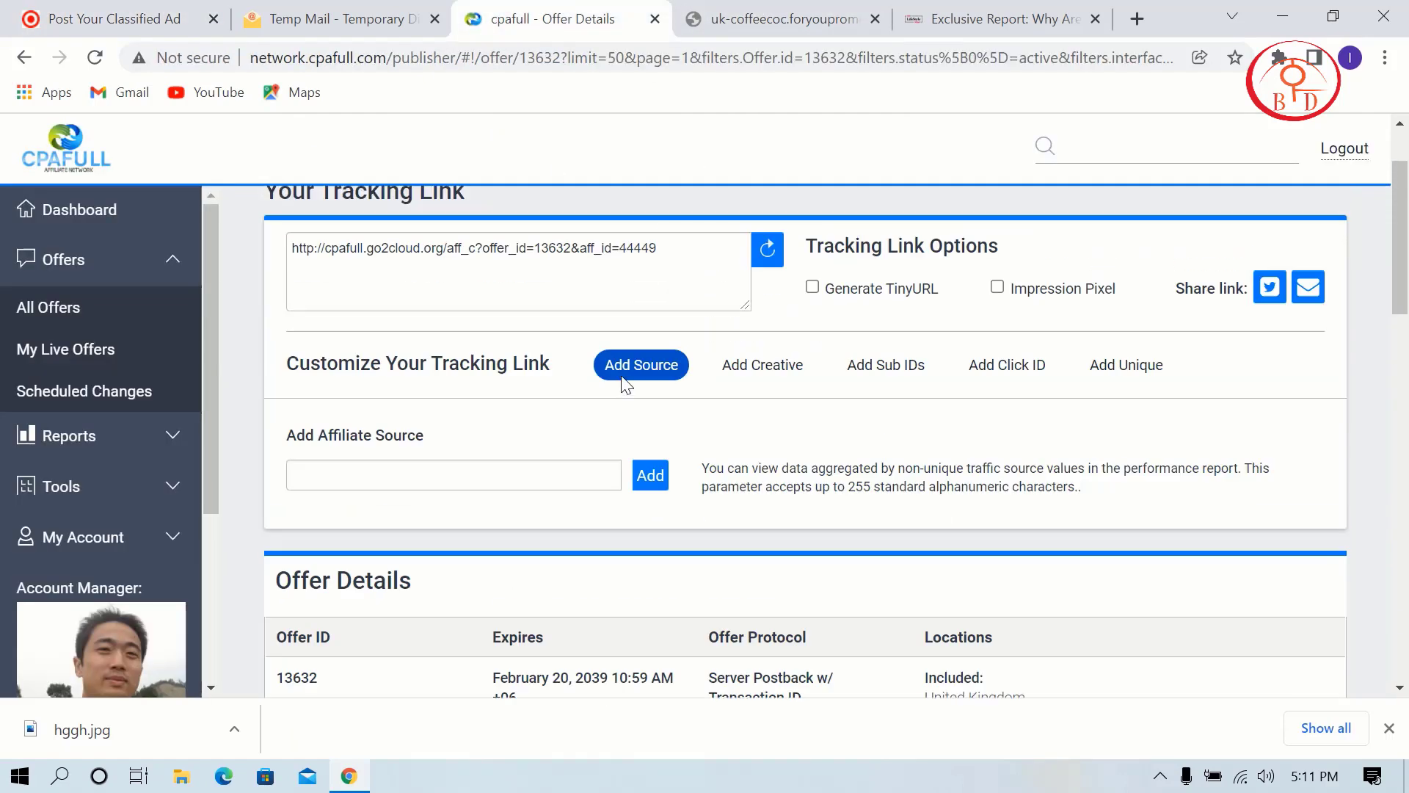
pyautogui.moveTo(672, 371); pyautogui.dragTo(290, 386)
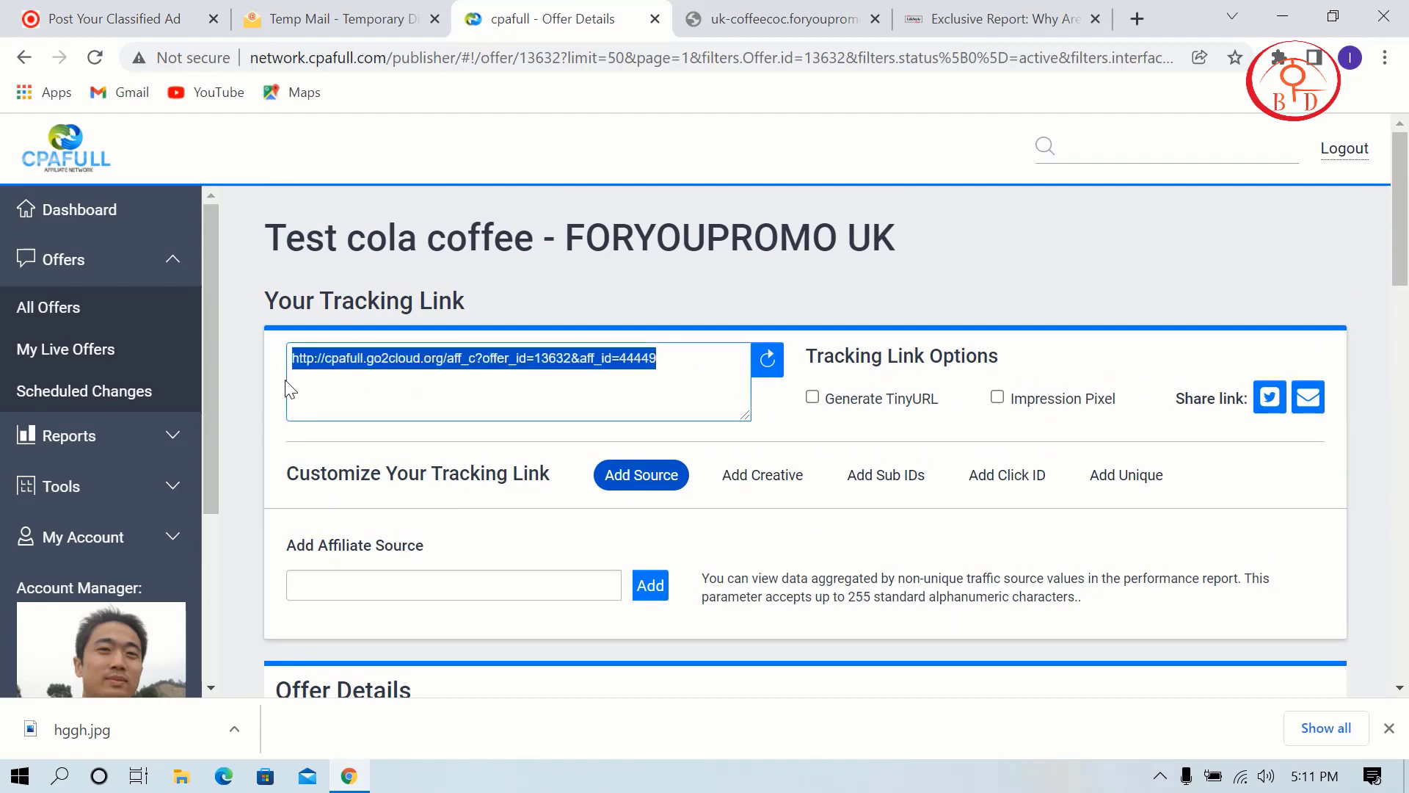
pyautogui.rightClick(395, 342)
pyautogui.click(450, 419)
pyautogui.click(69, 8)
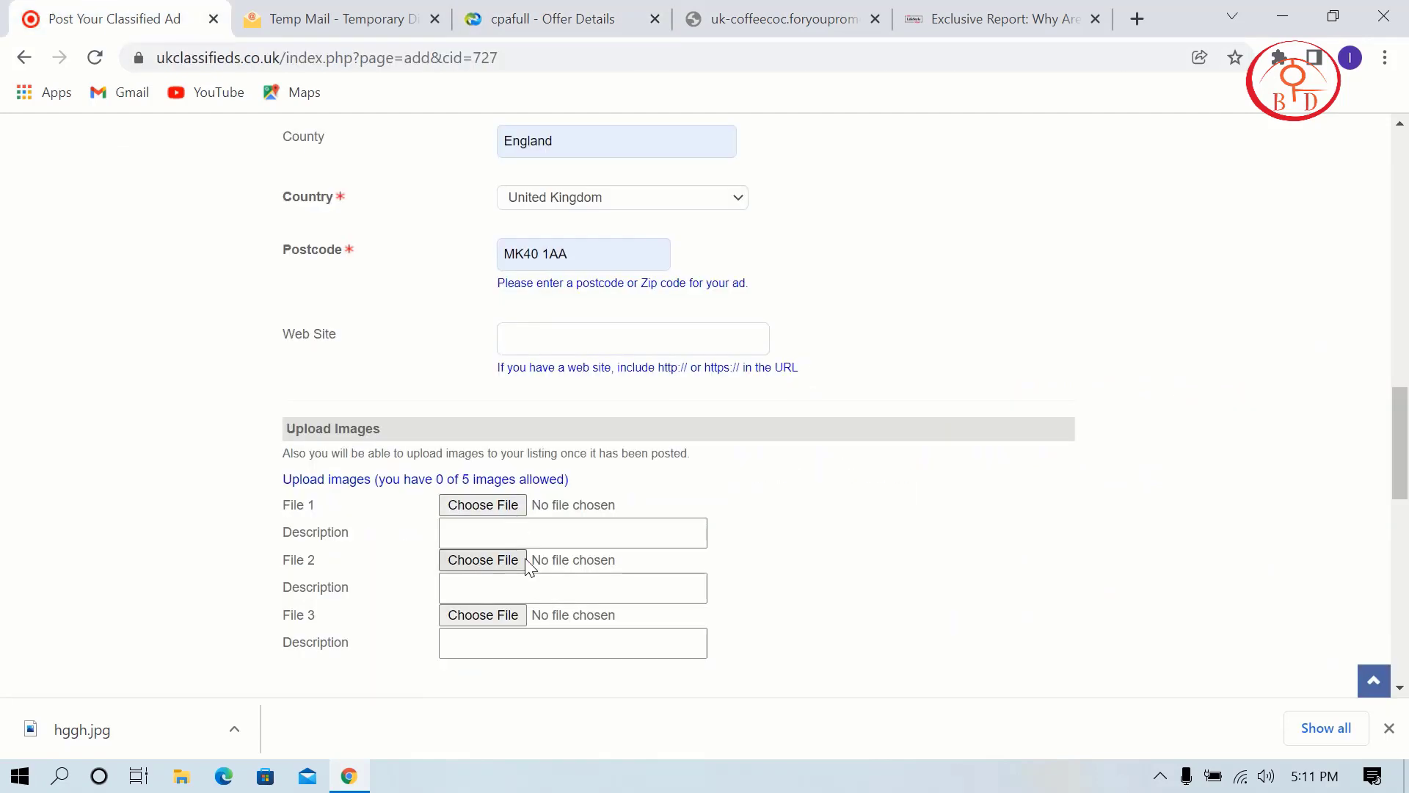
# Paste the tracking link into Web Site and attach hggh.jpg as File 1.
pyautogui.click(597, 338)
pyautogui.hotkey('ctrl', 'v')
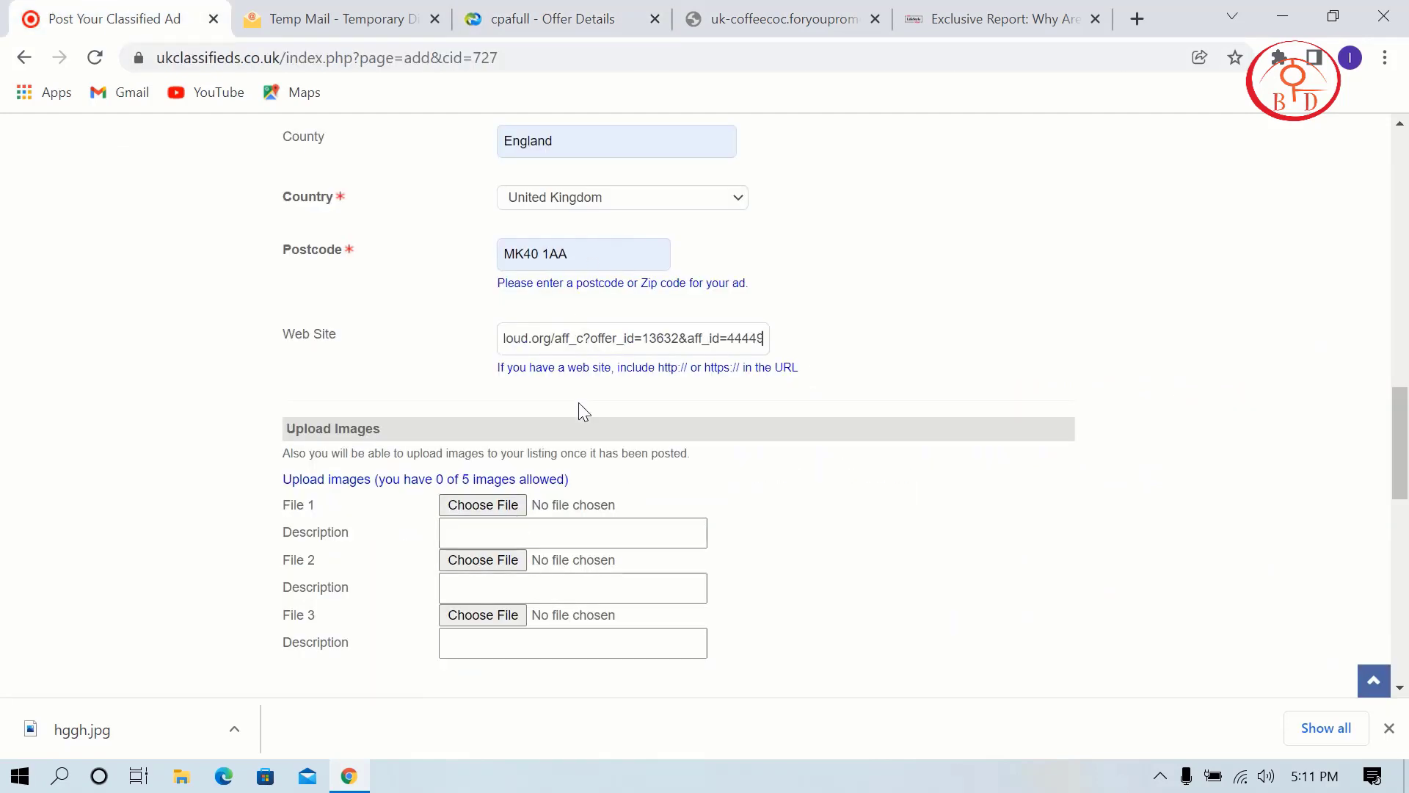
pyautogui.click(514, 507)
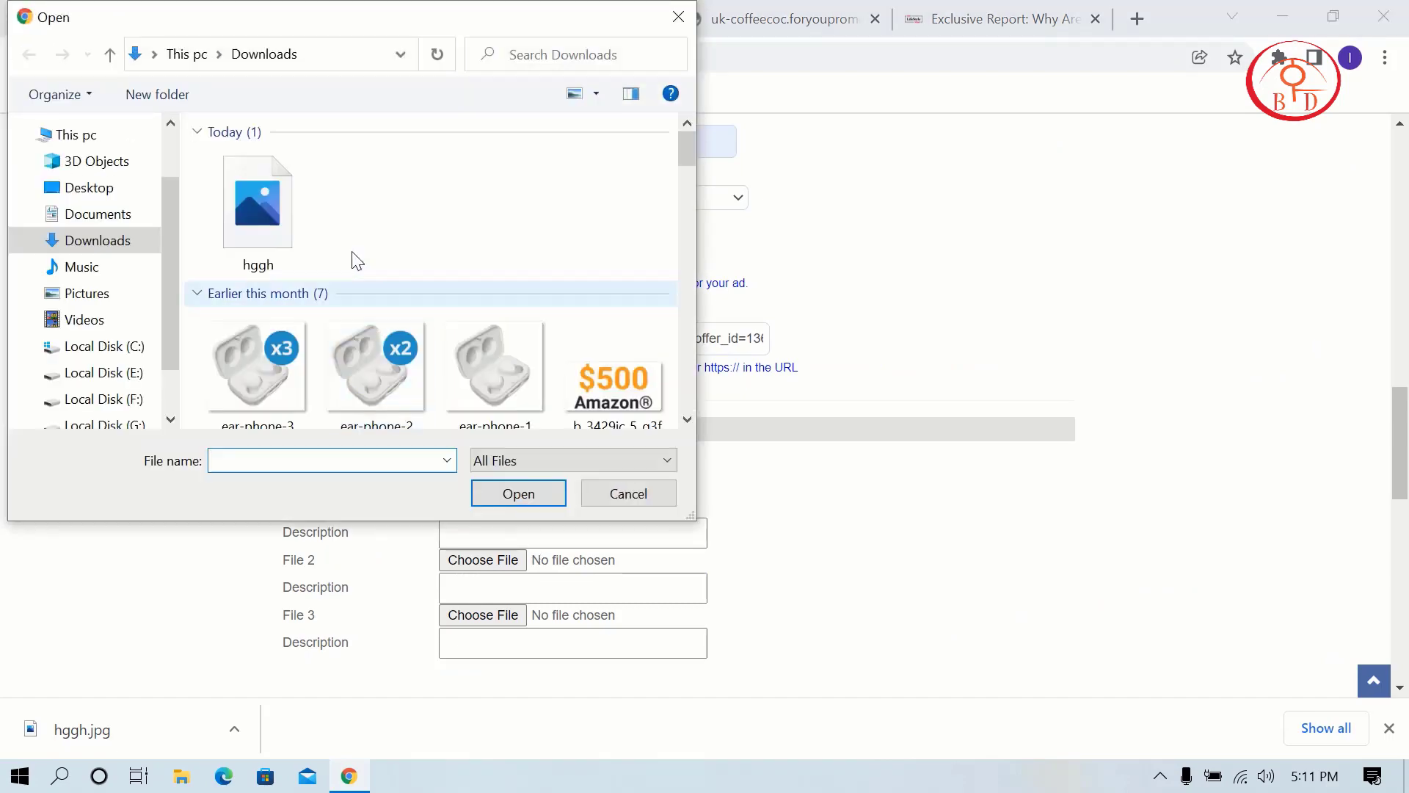
pyautogui.click(261, 203)
pyautogui.click(486, 496)
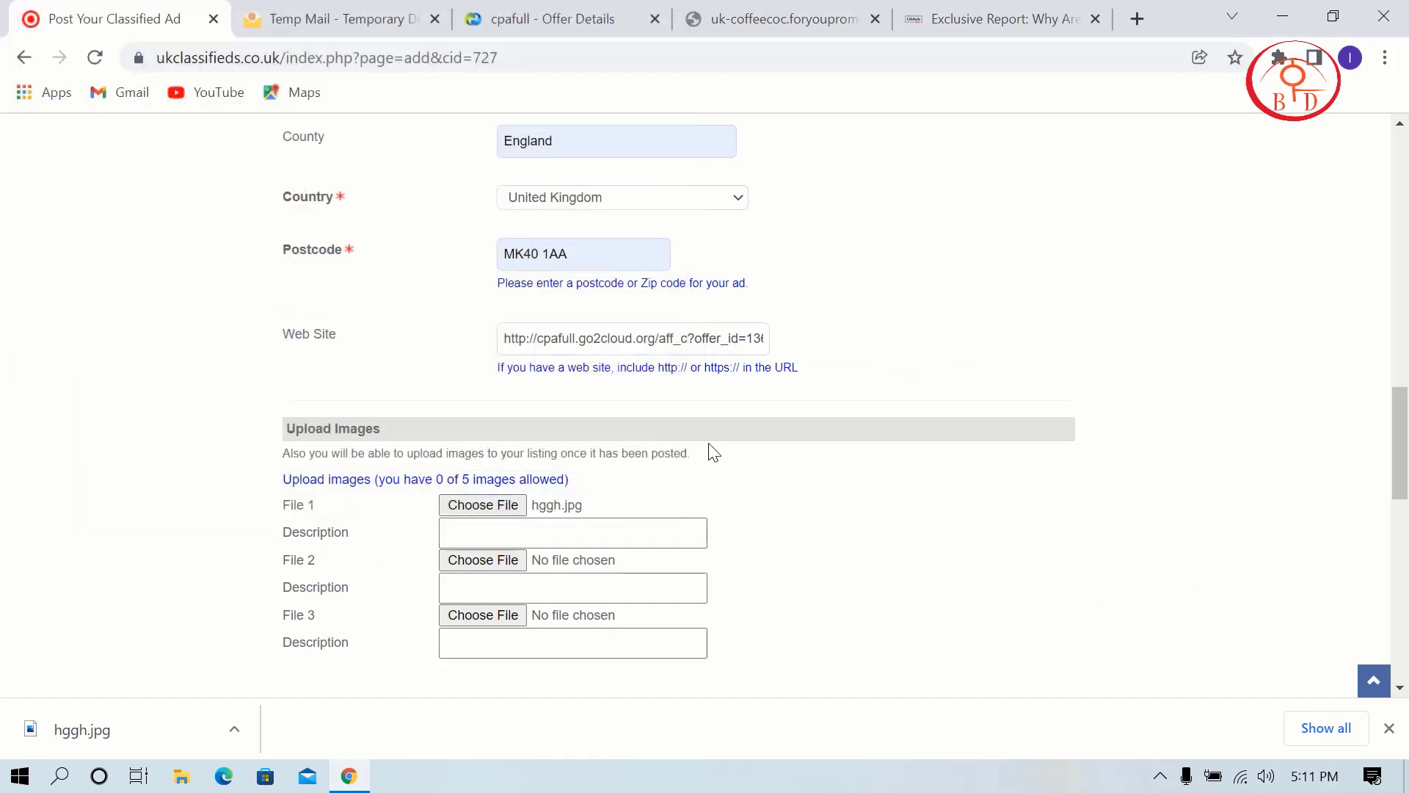
# Submit the Test cola coffee ad with Post your ad.
pyautogui.scroll(-5, 710, 450)
pyautogui.scroll(-3, 710, 443)
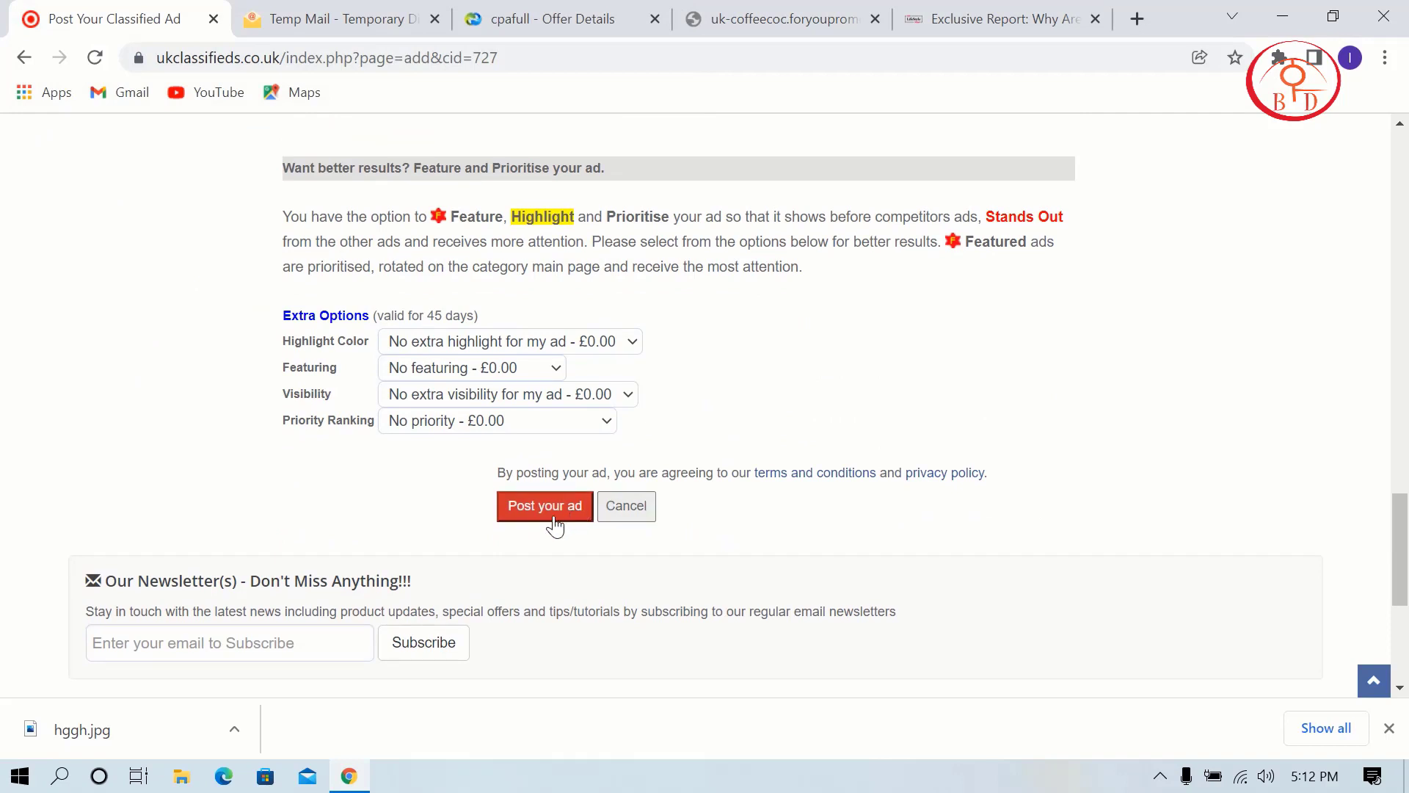
pyautogui.click(555, 515)
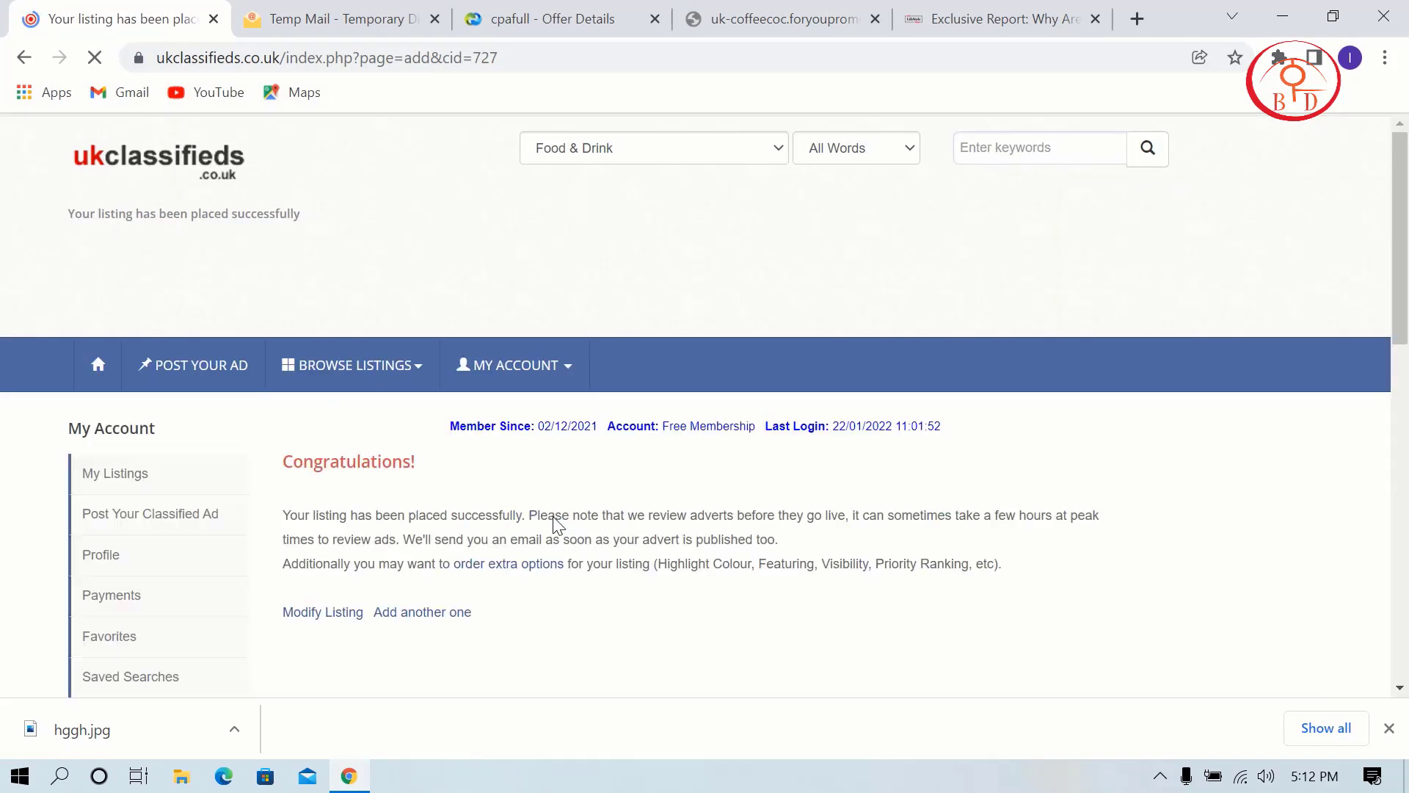
# Start a new ad in Mobile Phones & Telecoms > Mobile Phones for sale > Apple iPhone.
pyautogui.click(93, 380)
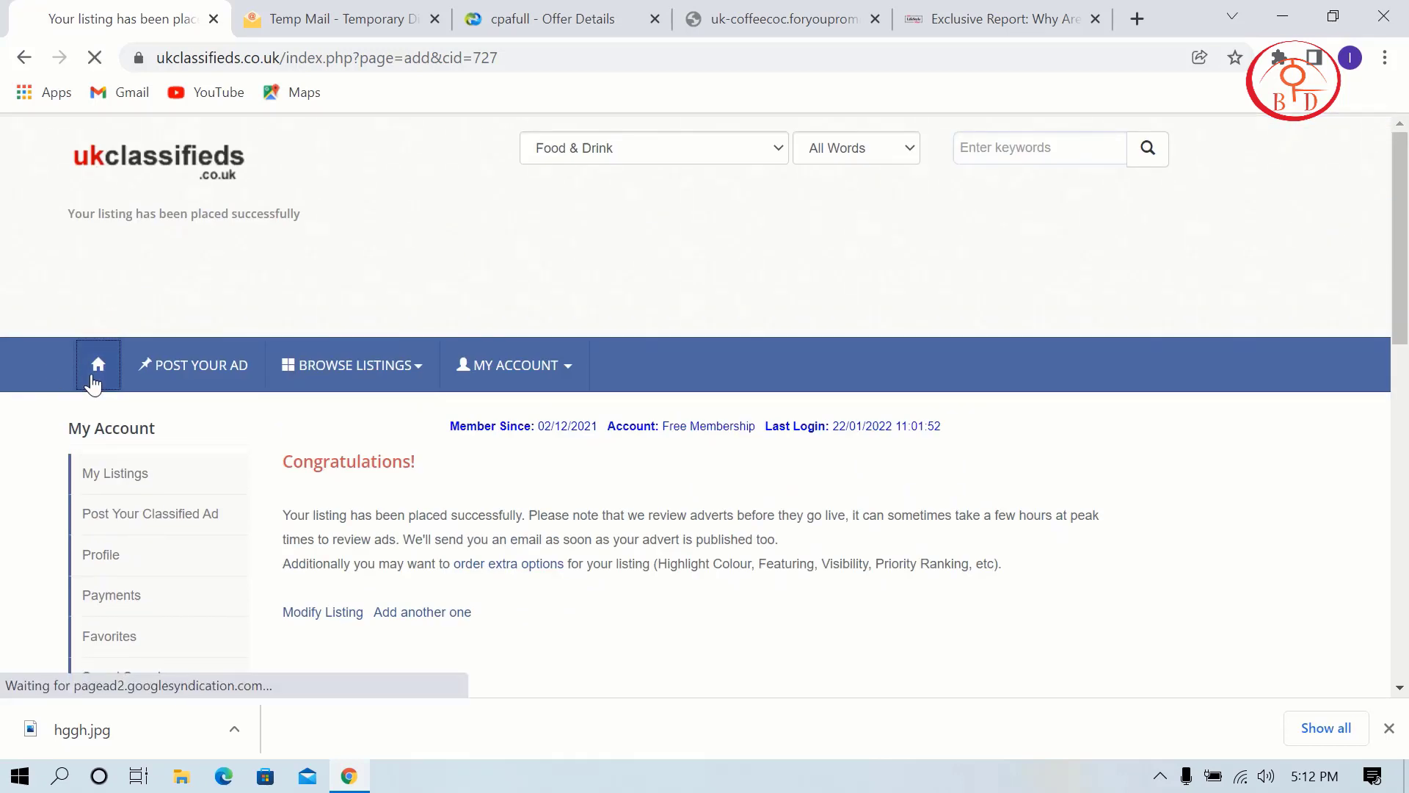
pyautogui.click(498, 381)
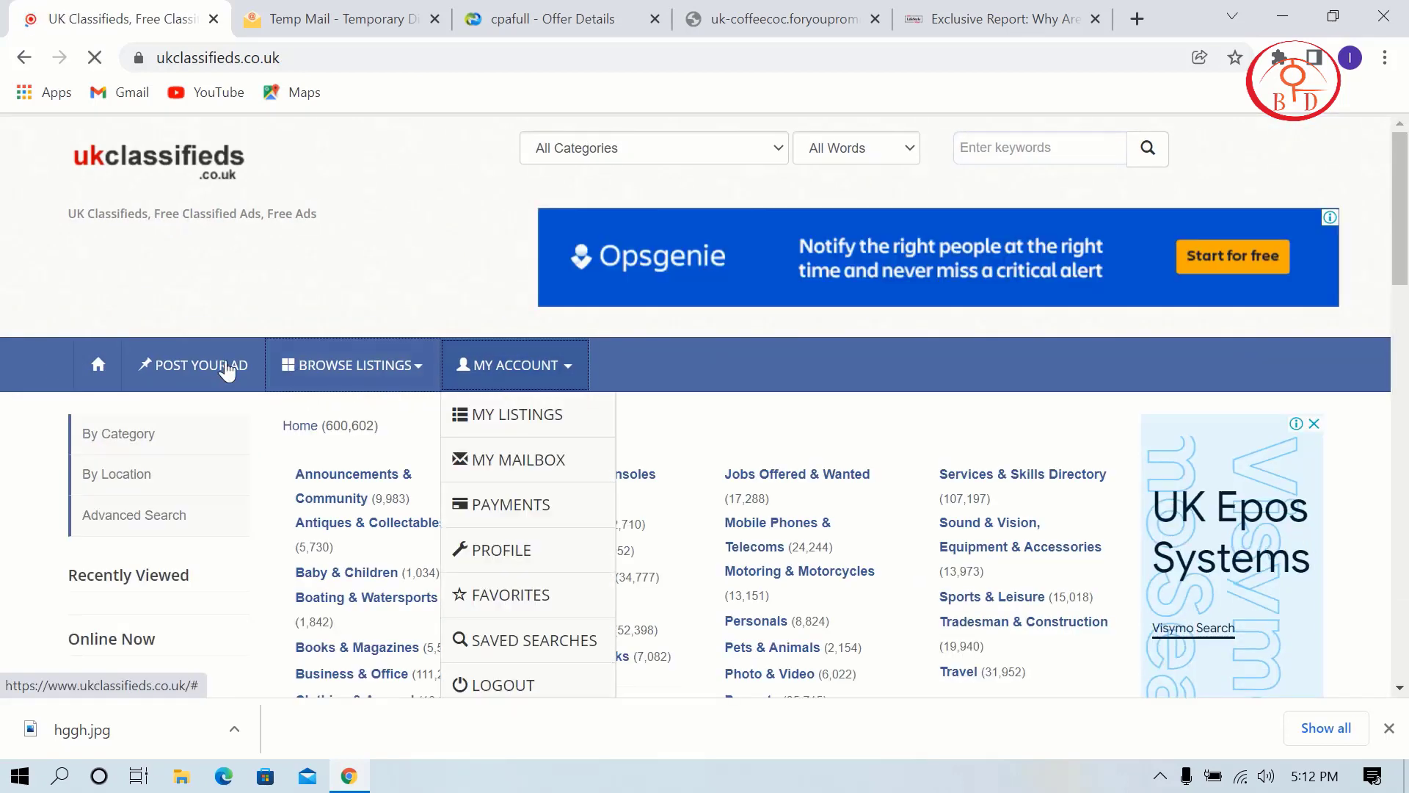
pyautogui.click(195, 367)
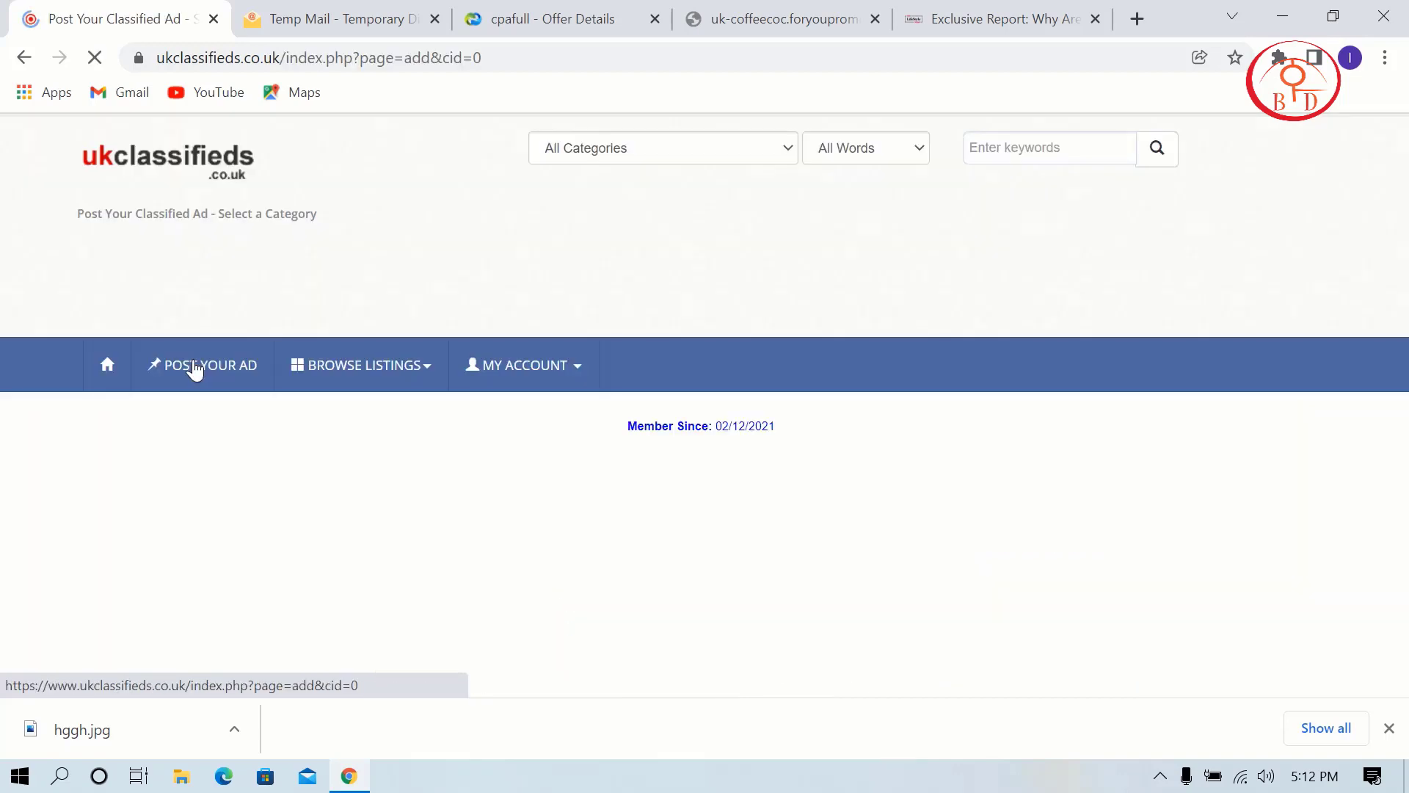
pyautogui.scroll(-2, 213, 382)
pyautogui.scroll(-2, 365, 481)
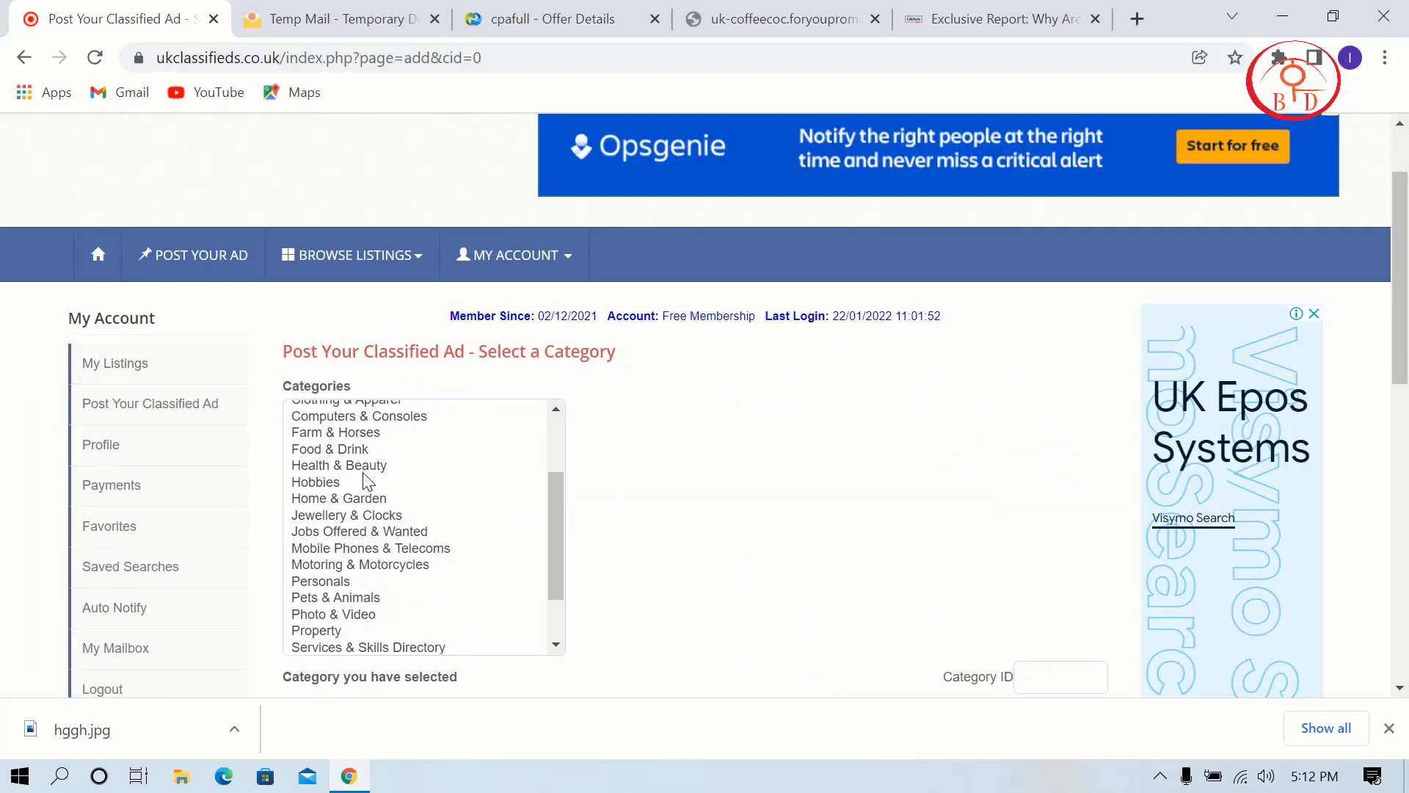
pyautogui.click(390, 551)
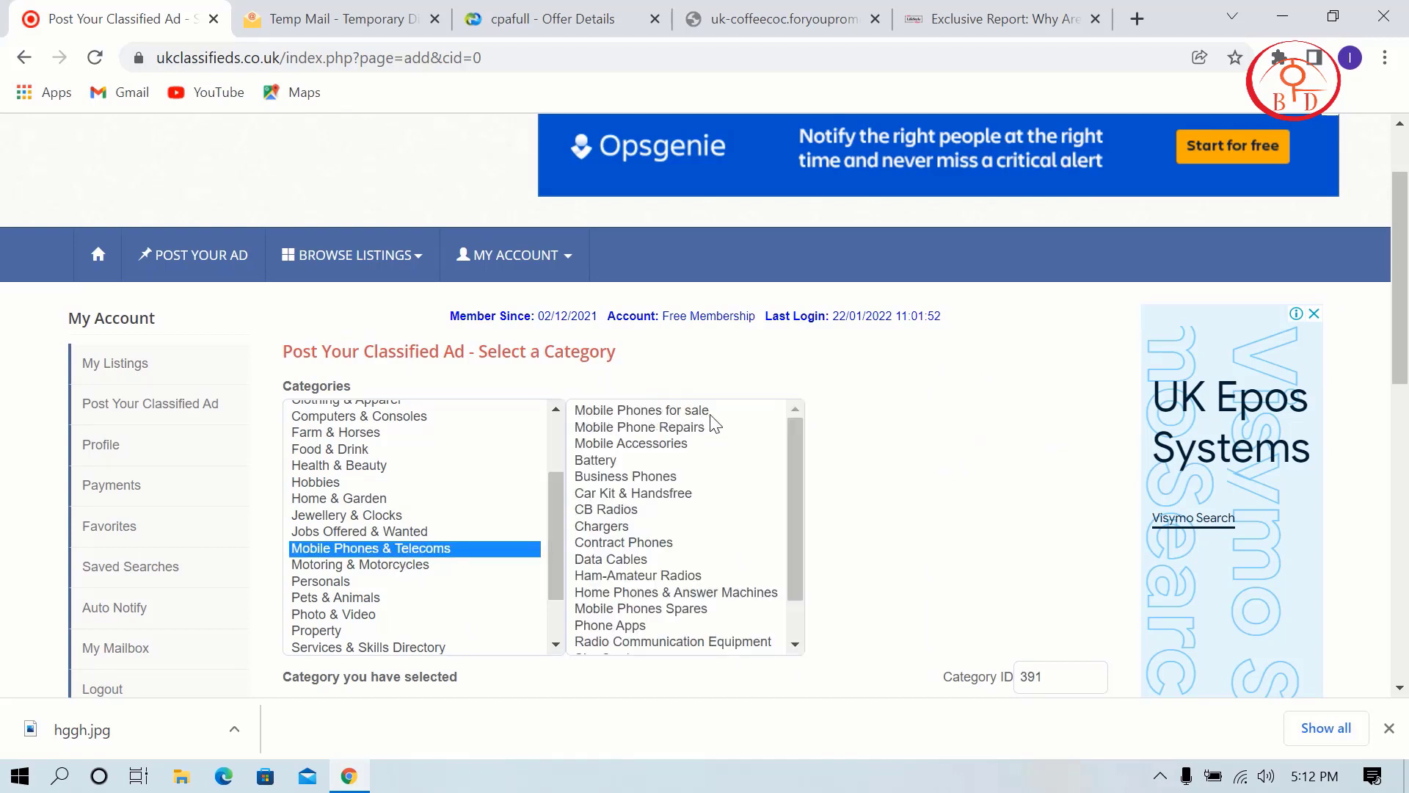
pyautogui.click(661, 411)
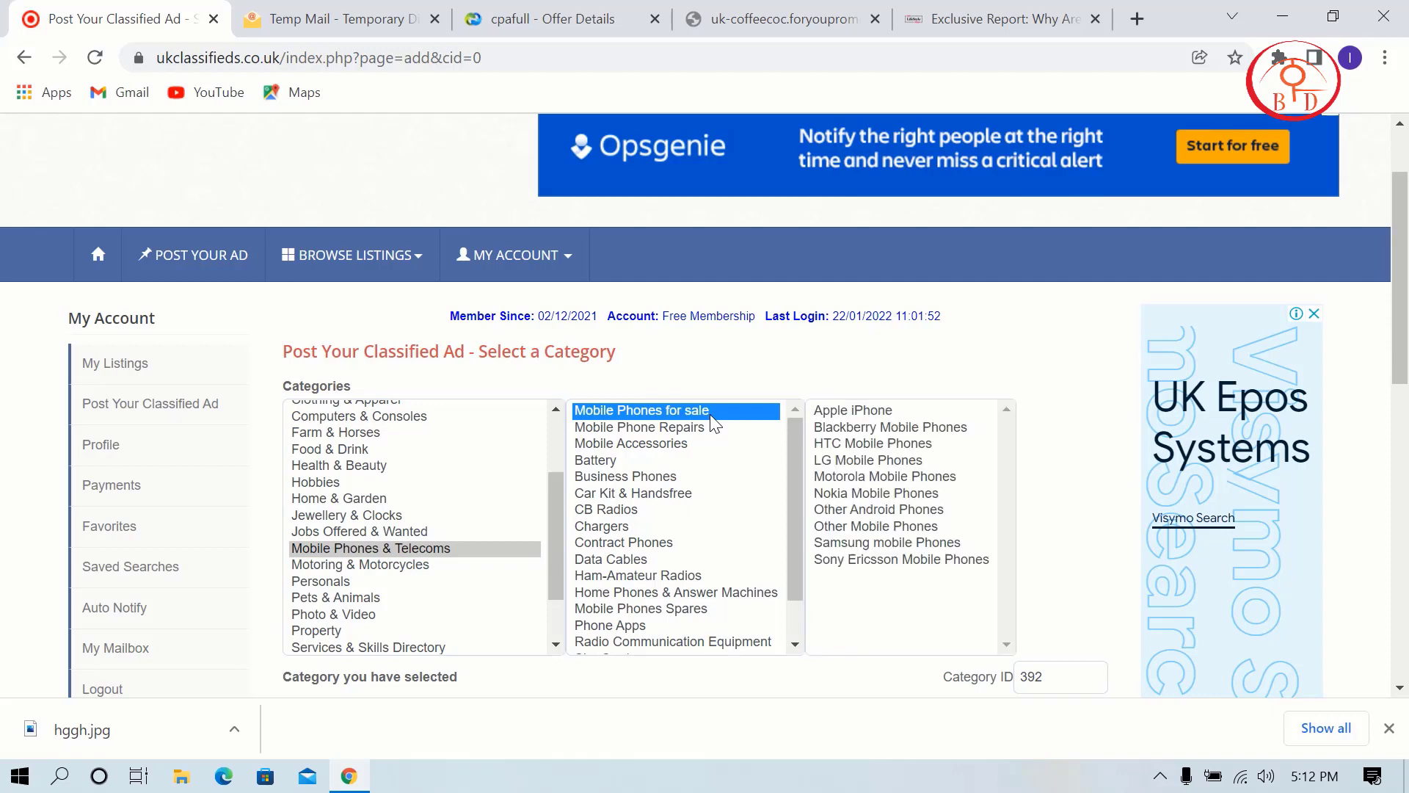
pyautogui.click(859, 413)
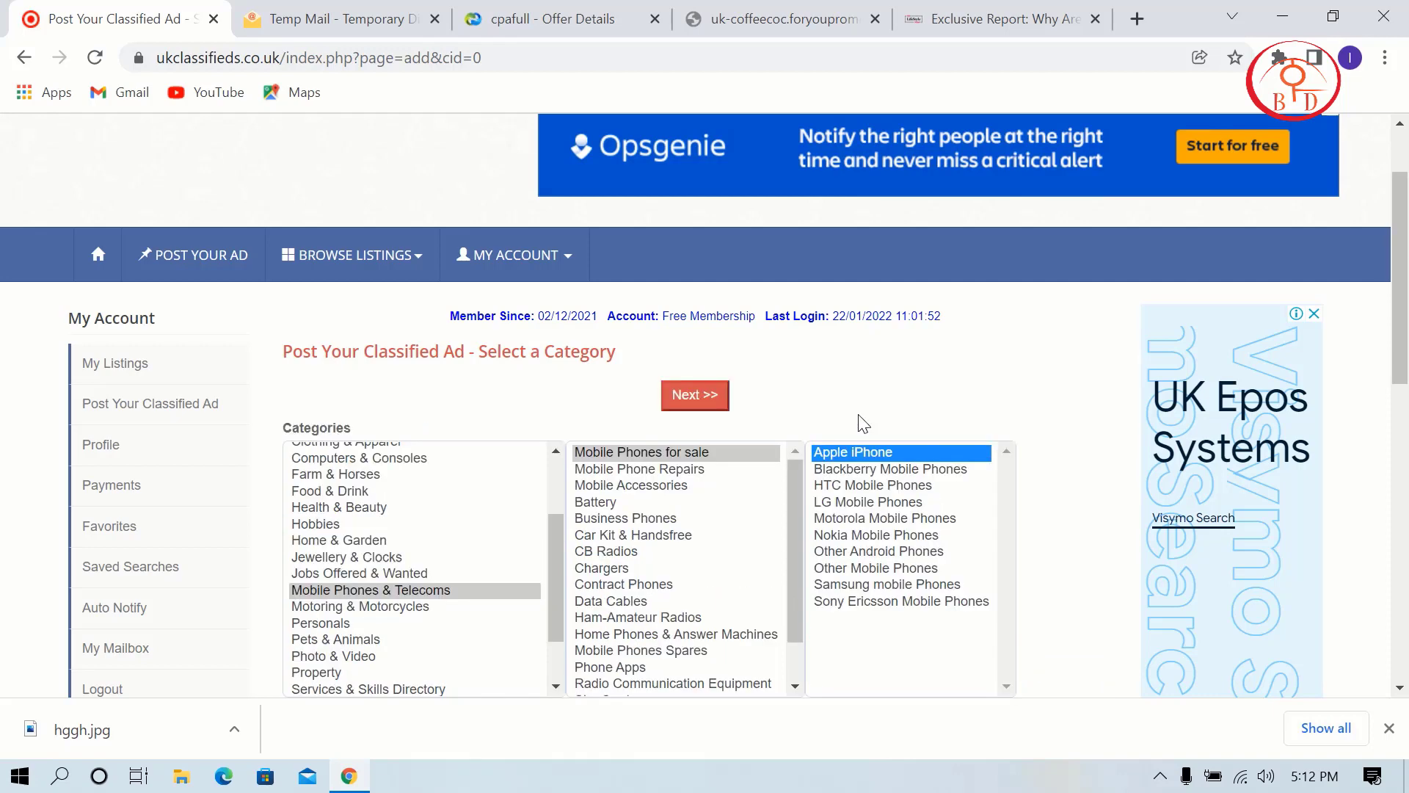
pyautogui.click(709, 397)
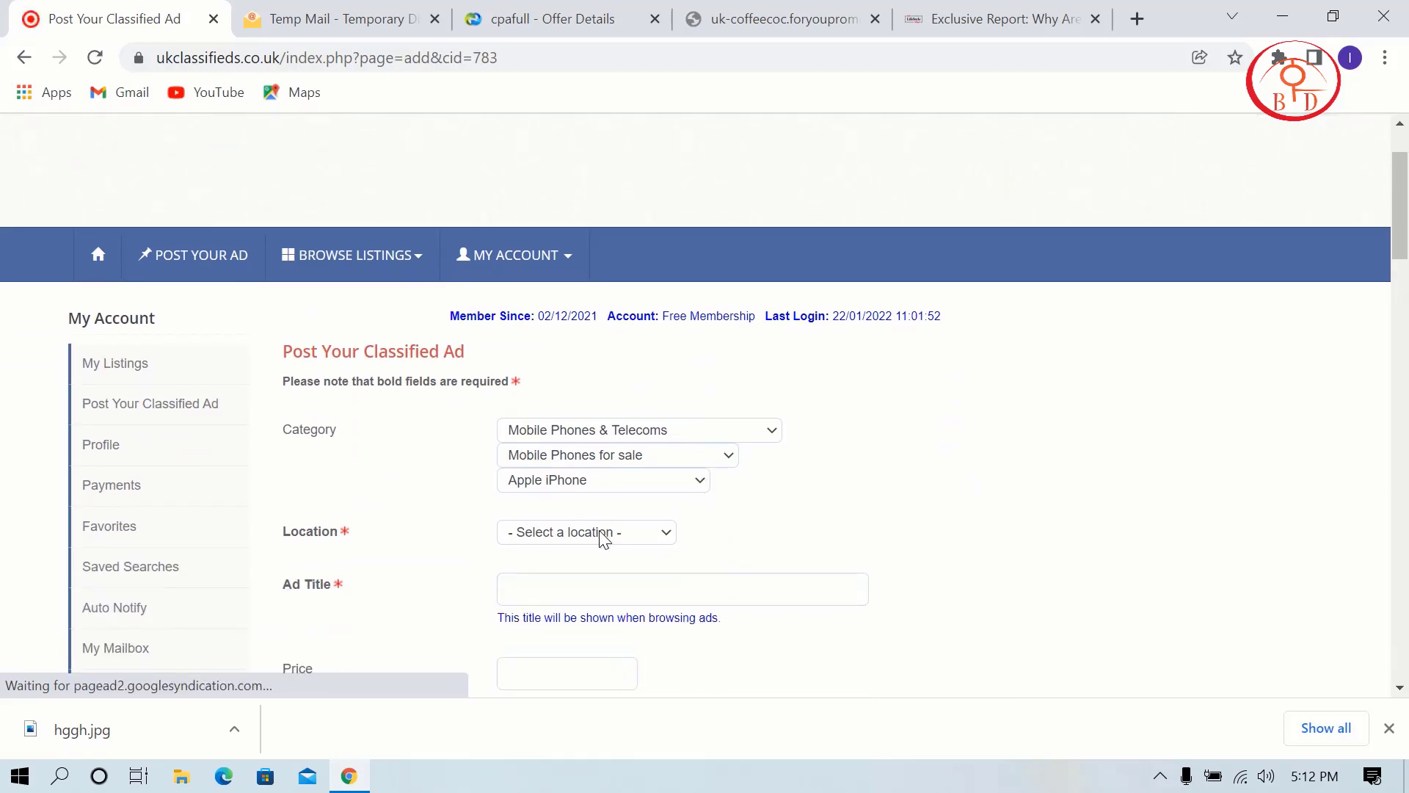
# Set the ad location to Europe > United Kingdom > Angus, and bring up cpafull's All Offers list.
pyautogui.click(603, 533)
pyautogui.click(596, 570)
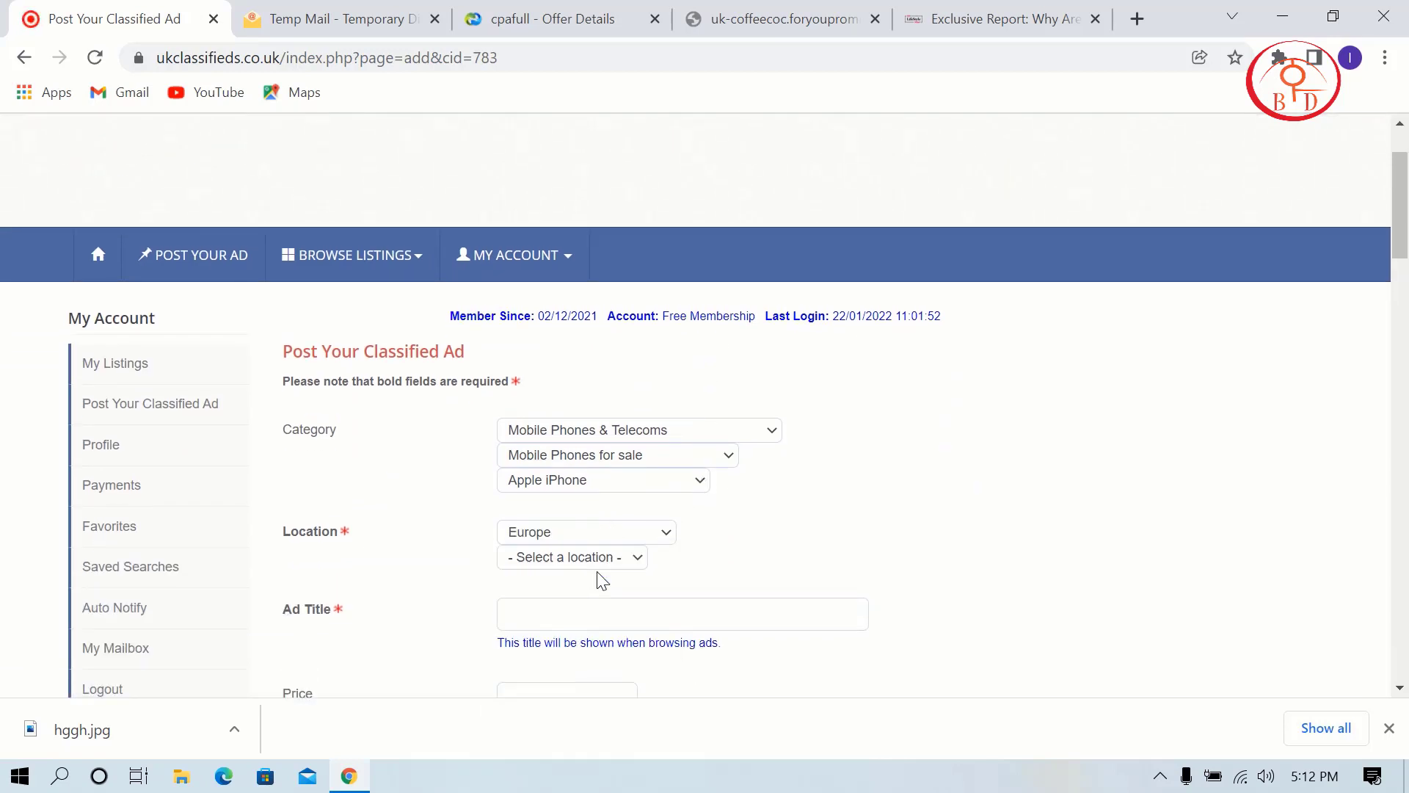
pyautogui.click(602, 558)
pyautogui.scroll(-1, 558, 467)
pyautogui.scroll(-5, 541, 408)
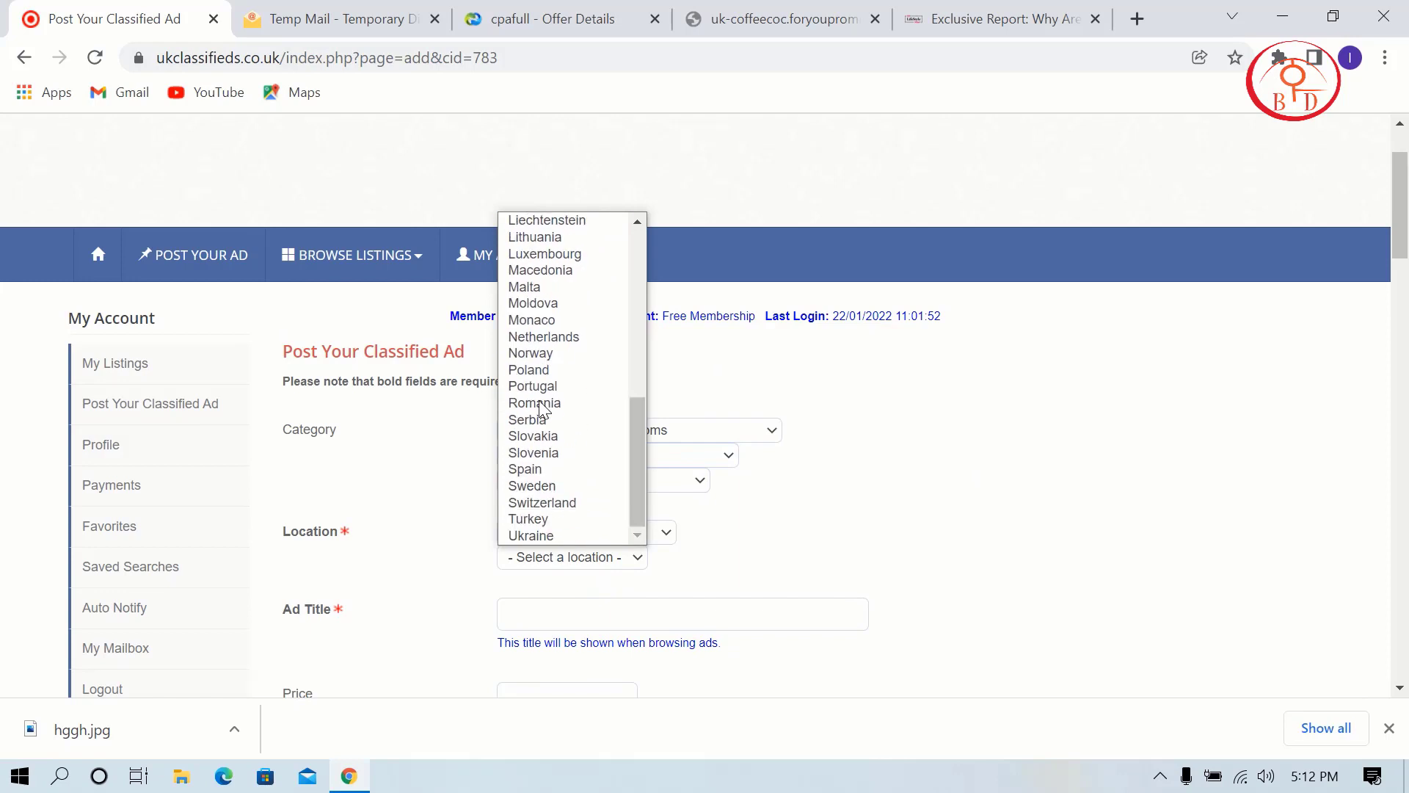
pyautogui.scroll(6, 543, 411)
pyautogui.click(575, 246)
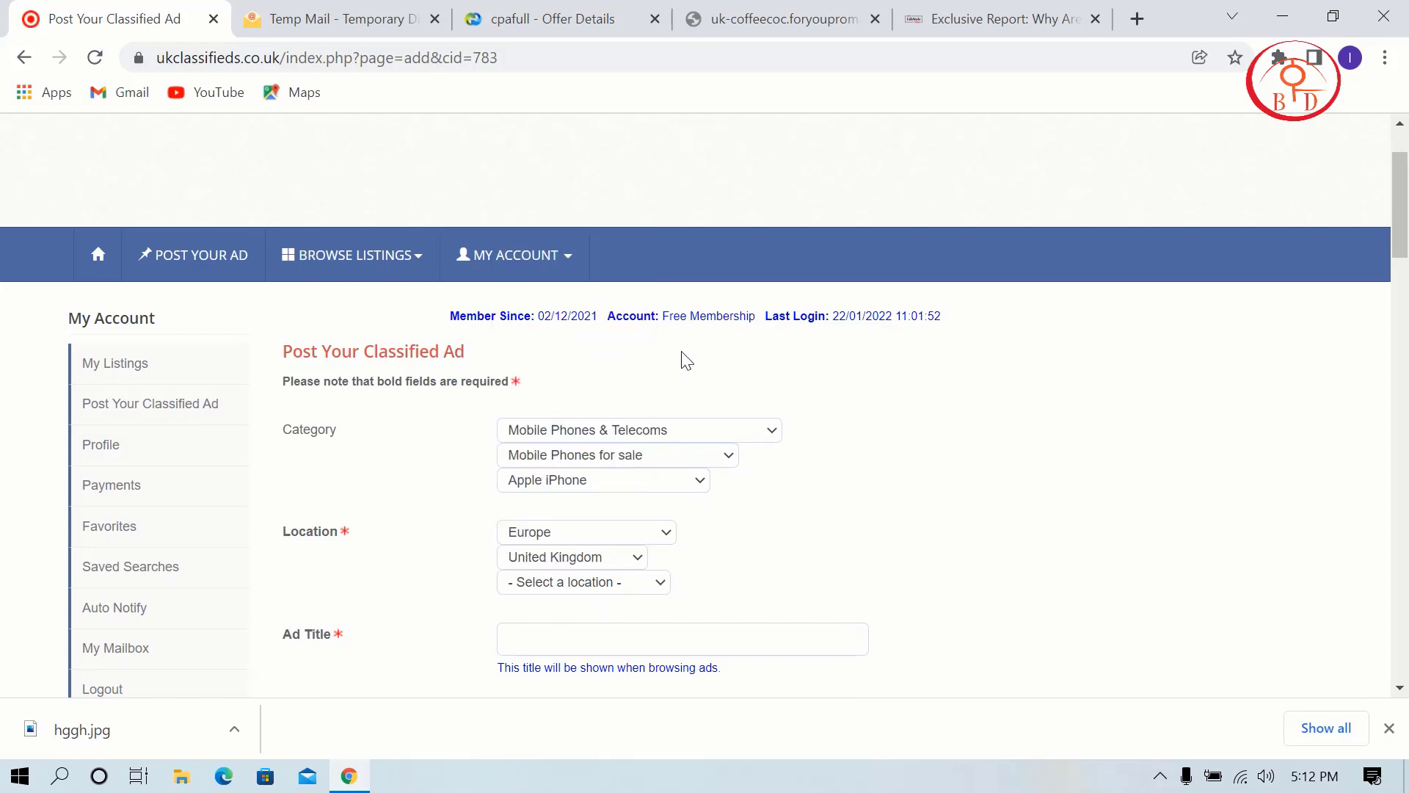
pyautogui.scroll(-3, 583, 374)
pyautogui.click(584, 362)
pyautogui.click(602, 402)
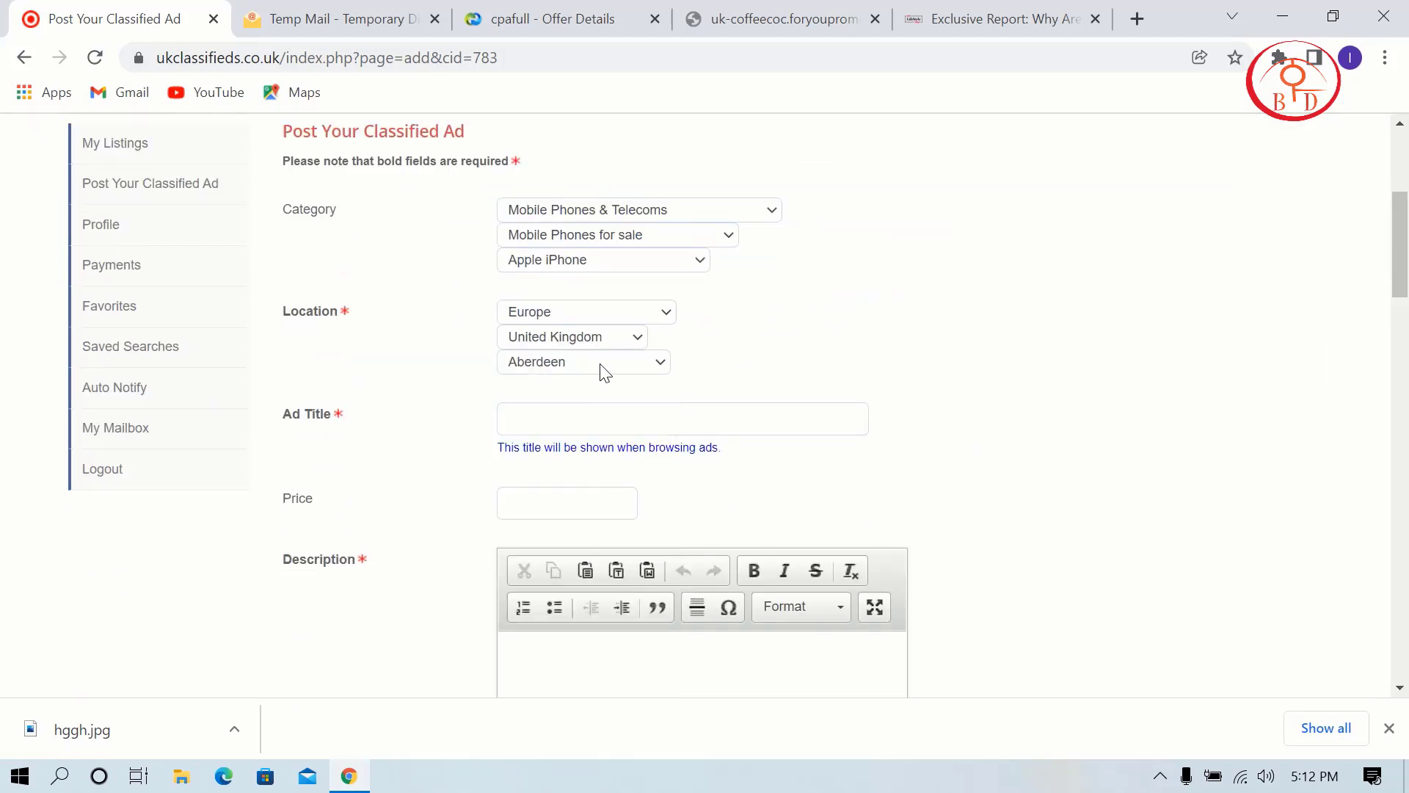
pyautogui.click(602, 367)
pyautogui.click(579, 447)
pyautogui.scroll(-2, 734, 392)
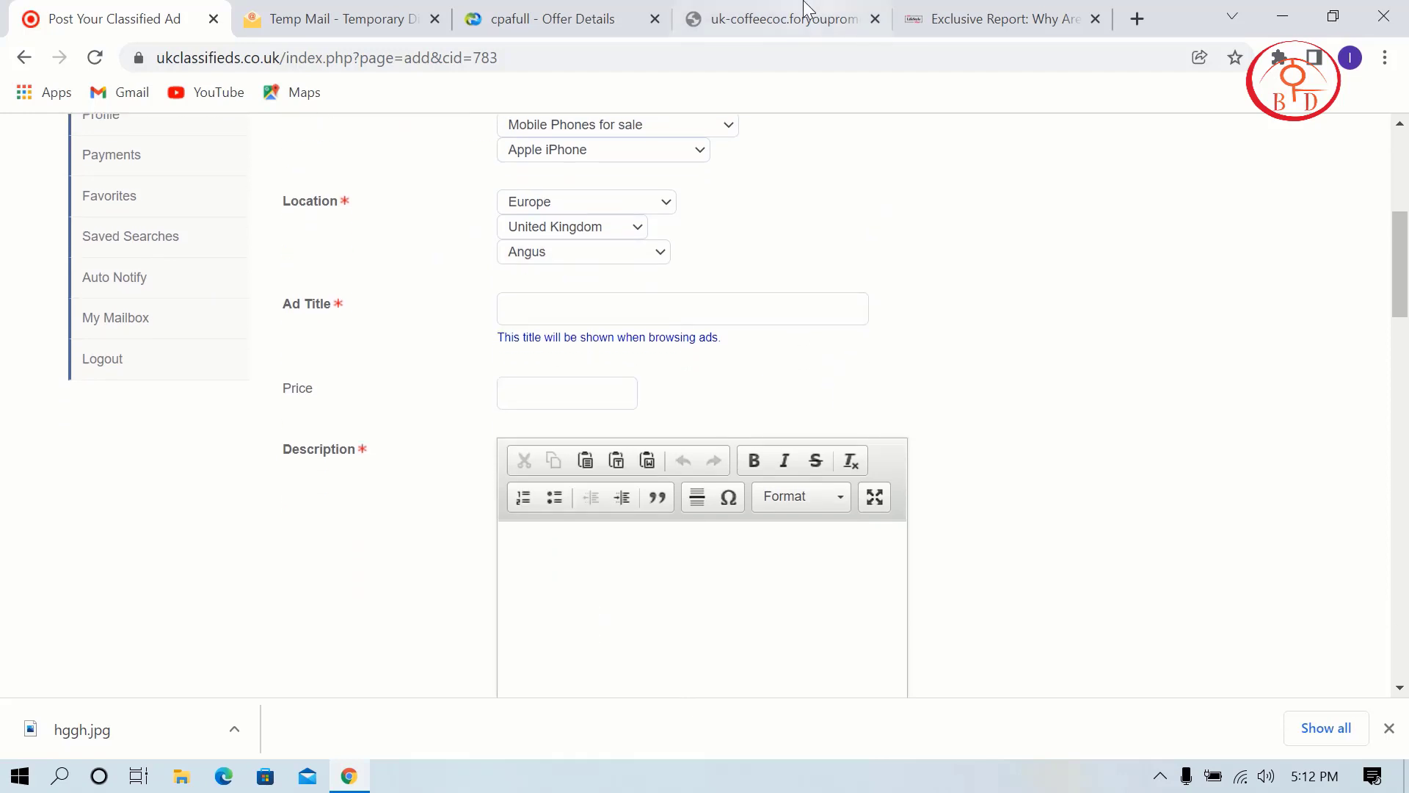
pyautogui.click(558, 19)
pyautogui.click(73, 323)
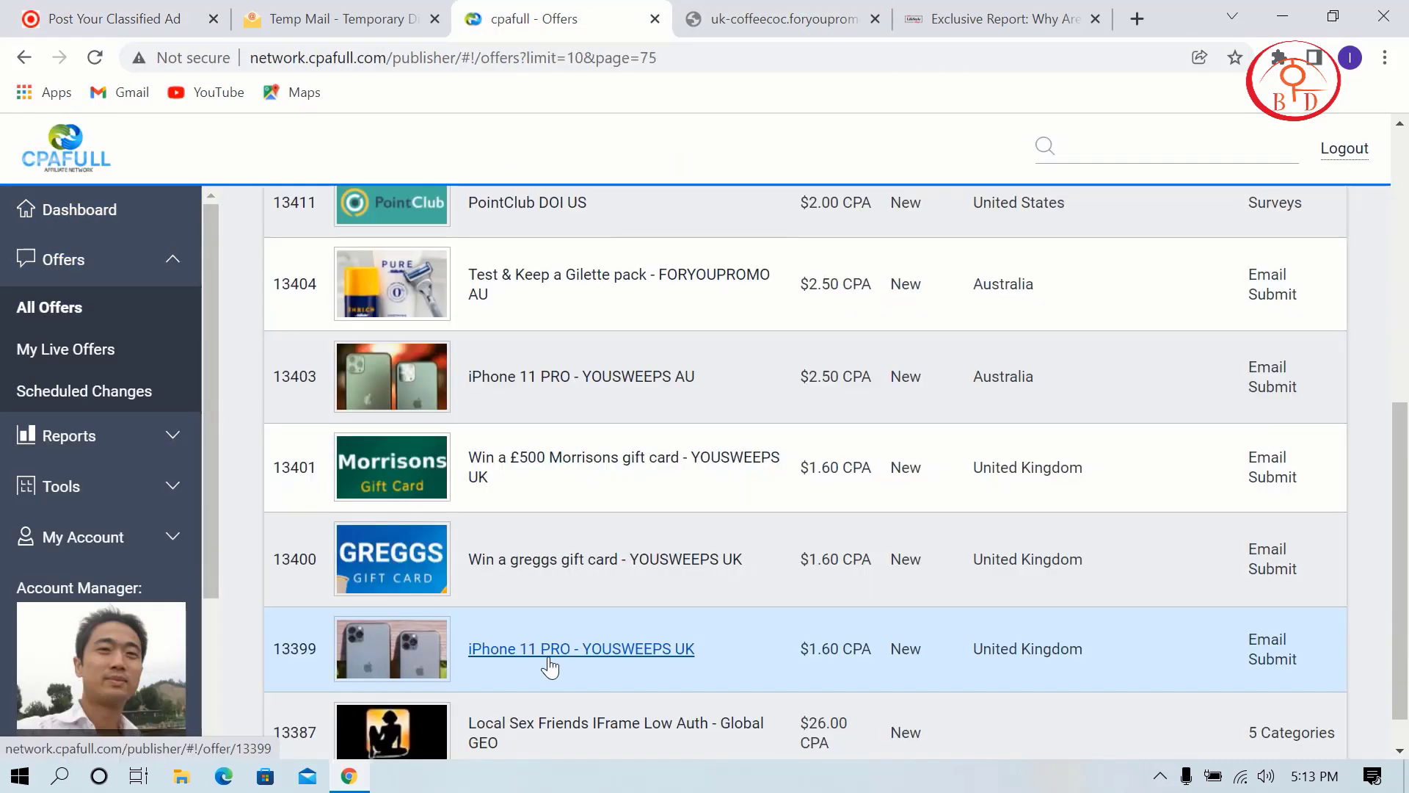
# Open the iPhone 11 PRO - YOUSWEEPS UK offer and preview its landing page.
pyautogui.click(549, 650)
pyautogui.scroll(-4, 604, 504)
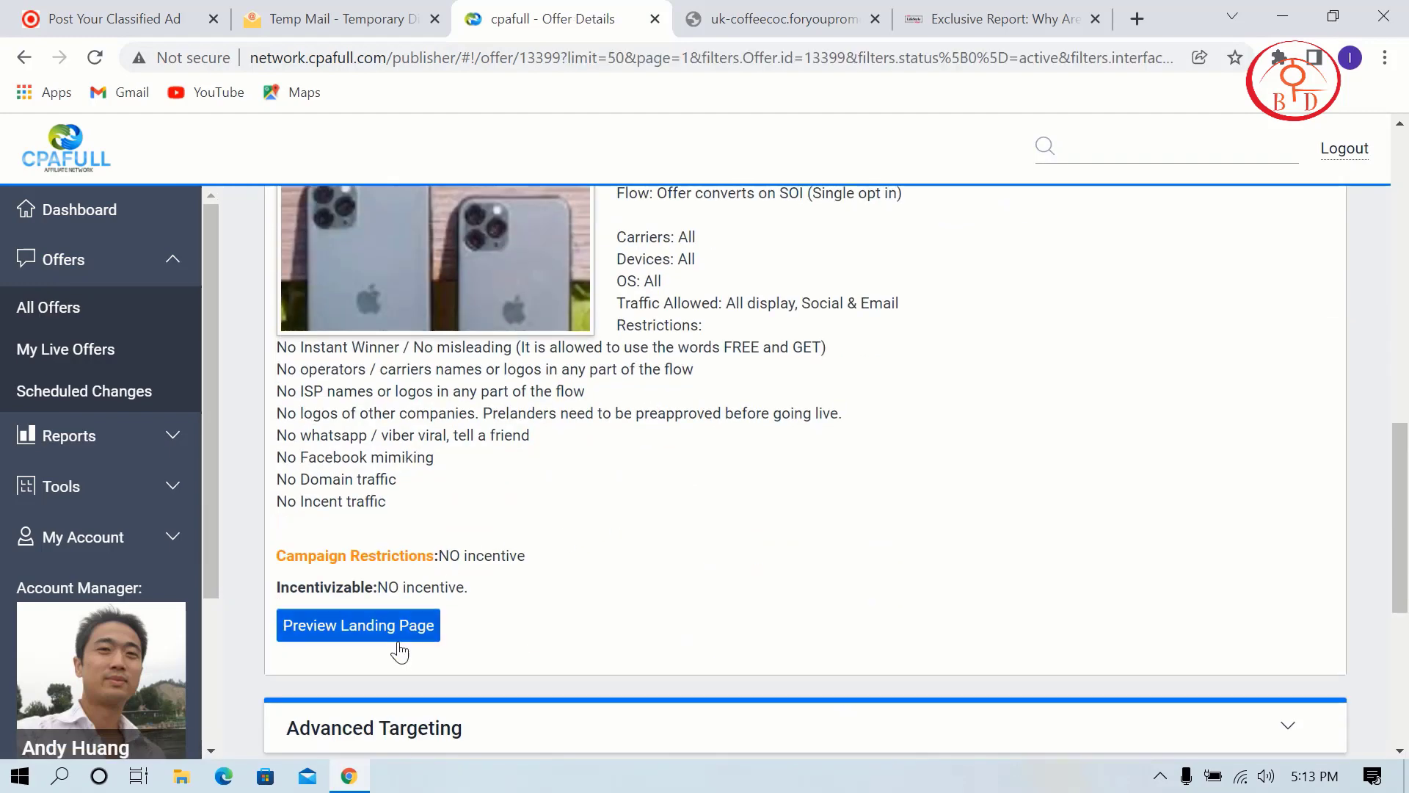
pyautogui.click(399, 651)
pyautogui.click(518, 9)
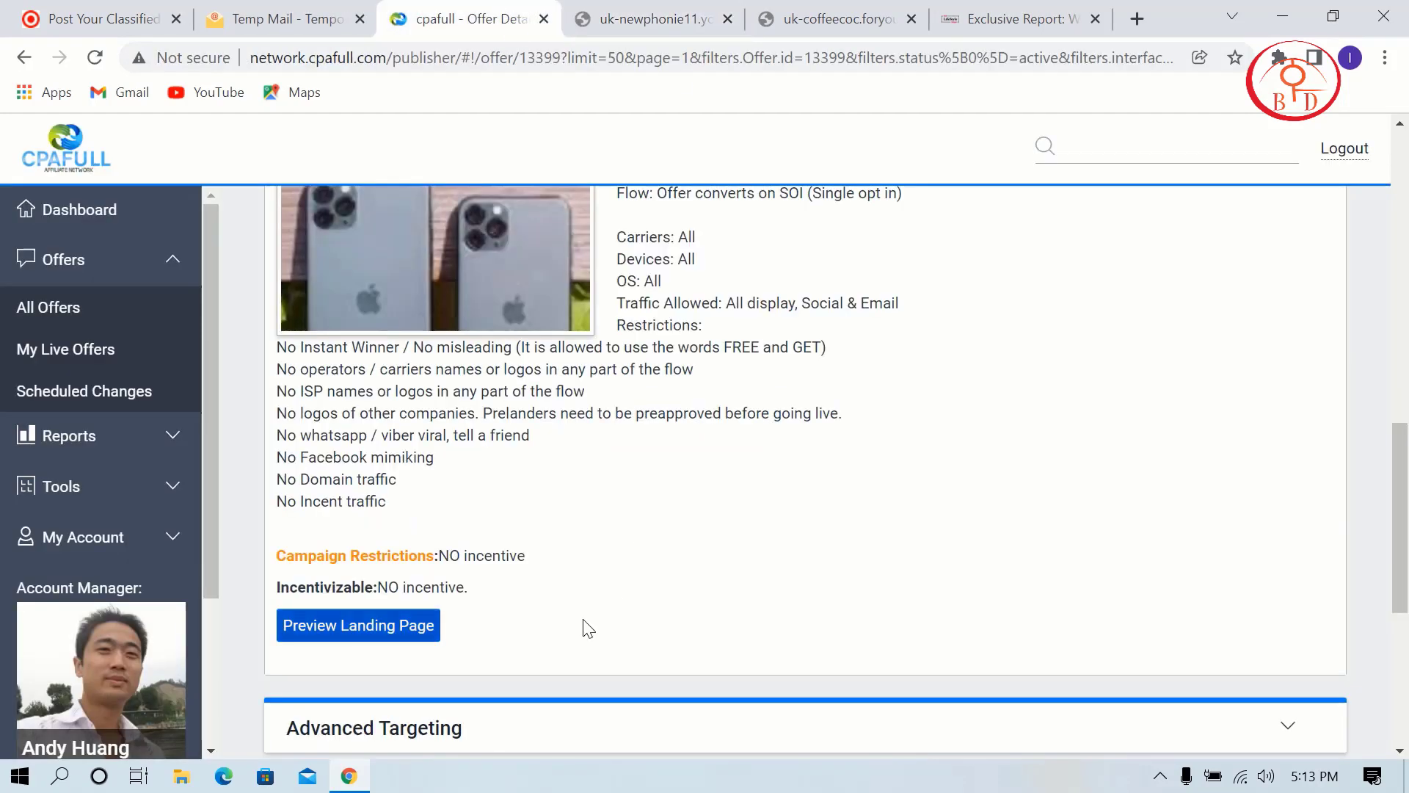
# Copy 'iPhone 11 PRO' from the offer title for the ad.
pyautogui.scroll(10, 582, 626)
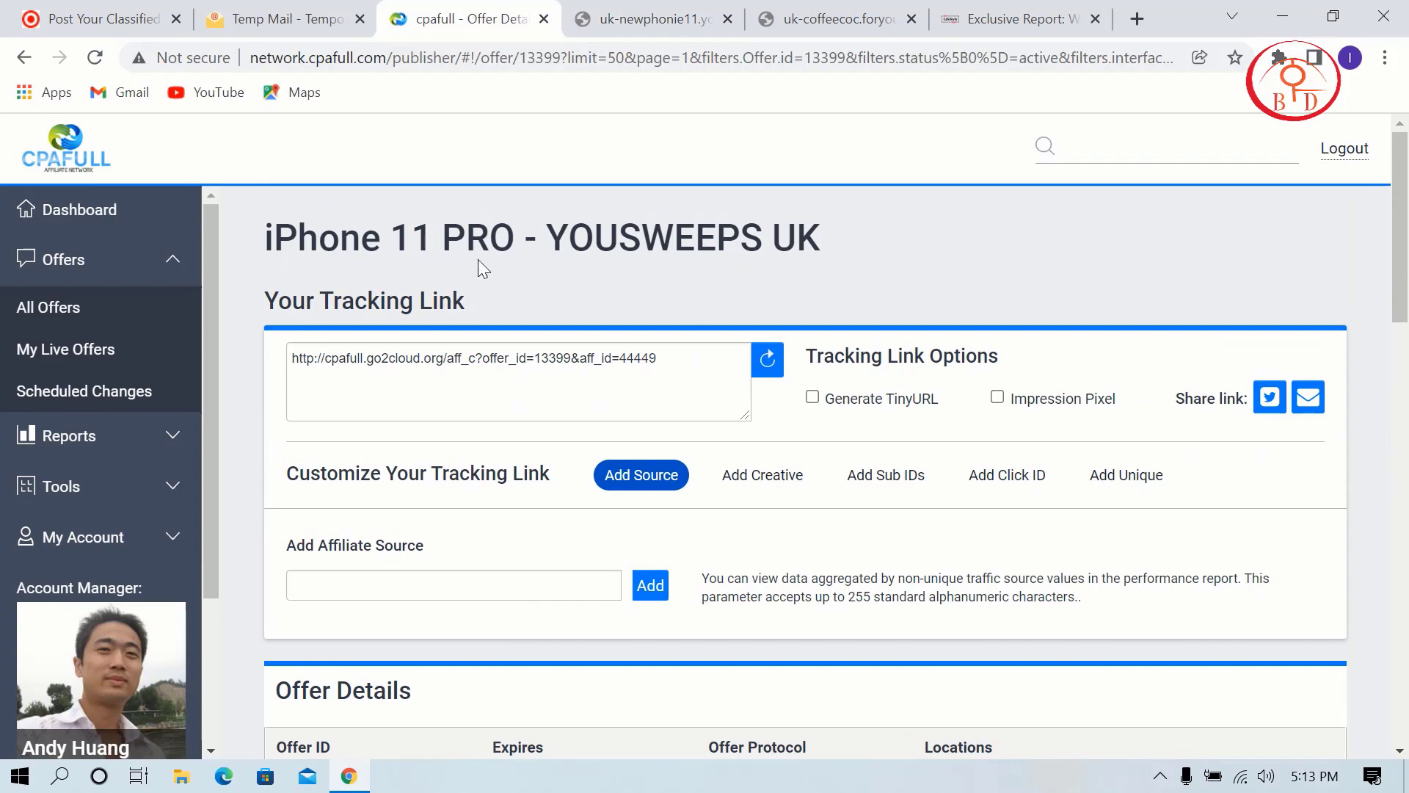
pyautogui.moveTo(514, 237); pyautogui.dragTo(267, 236)
pyautogui.rightClick(317, 243)
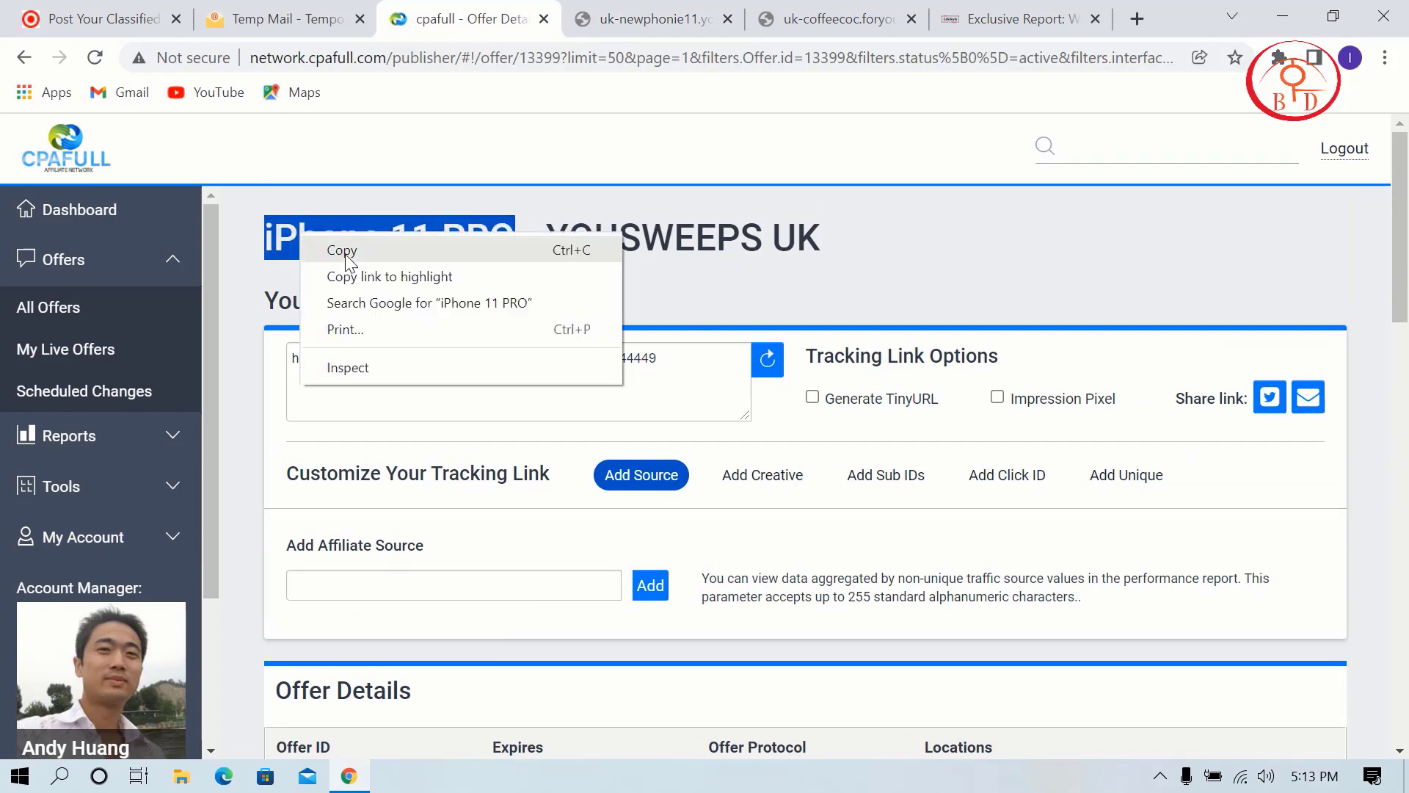
pyautogui.click(339, 251)
pyautogui.hotkey('ctrl', '1')
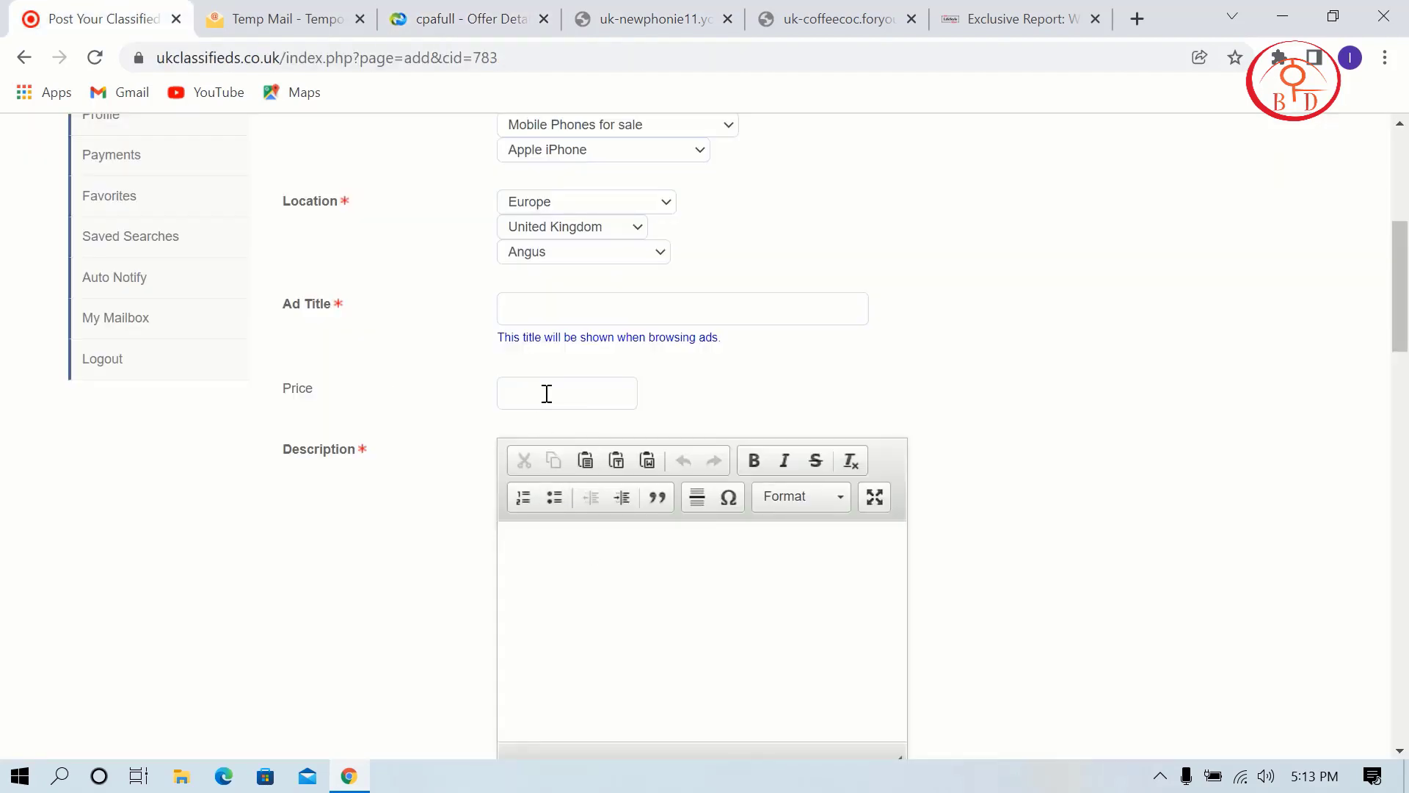
# Title the ad 'iPhone 11 PRO' and set its price to 450$.
pyautogui.click(634, 314)
pyautogui.hotkey('ctrl', 'v')
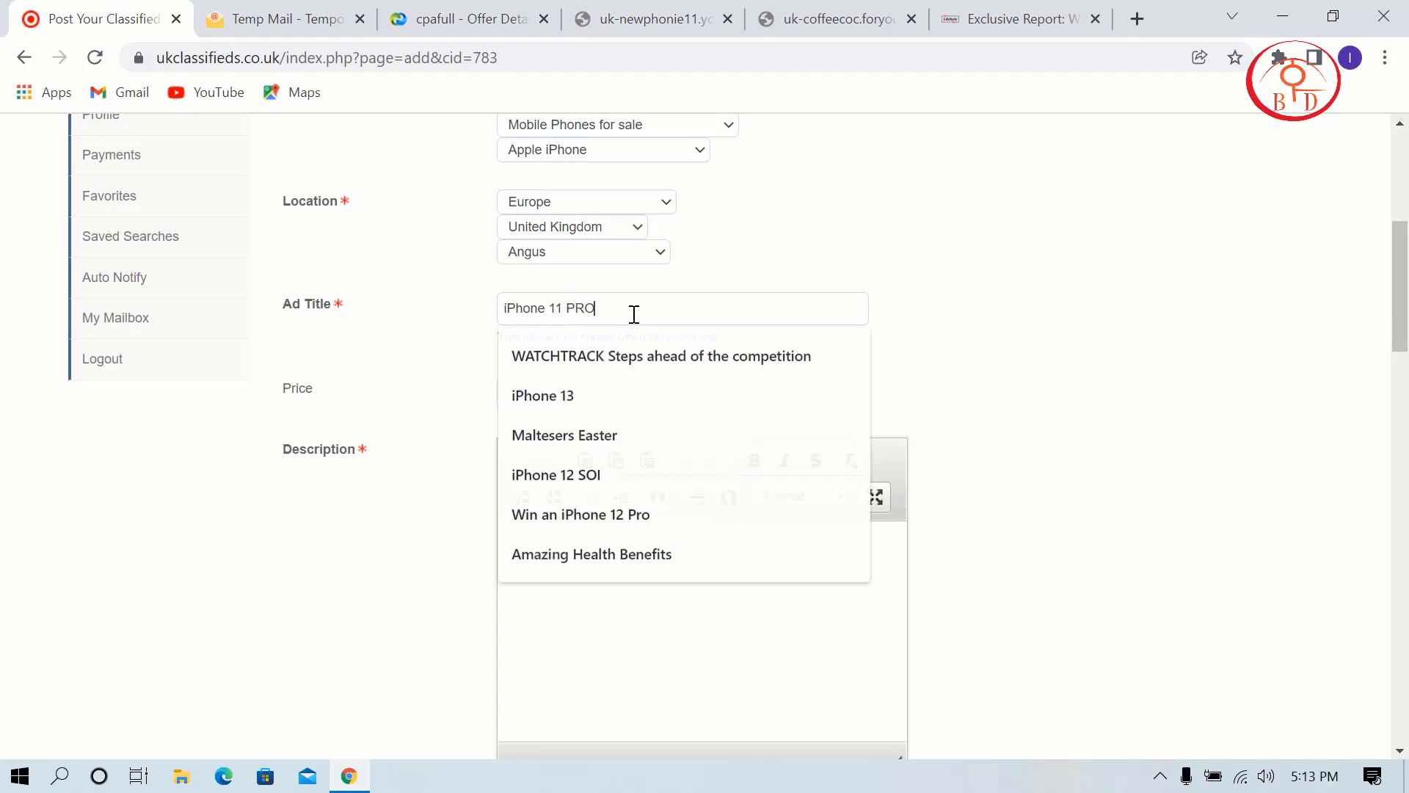
pyautogui.click(575, 390)
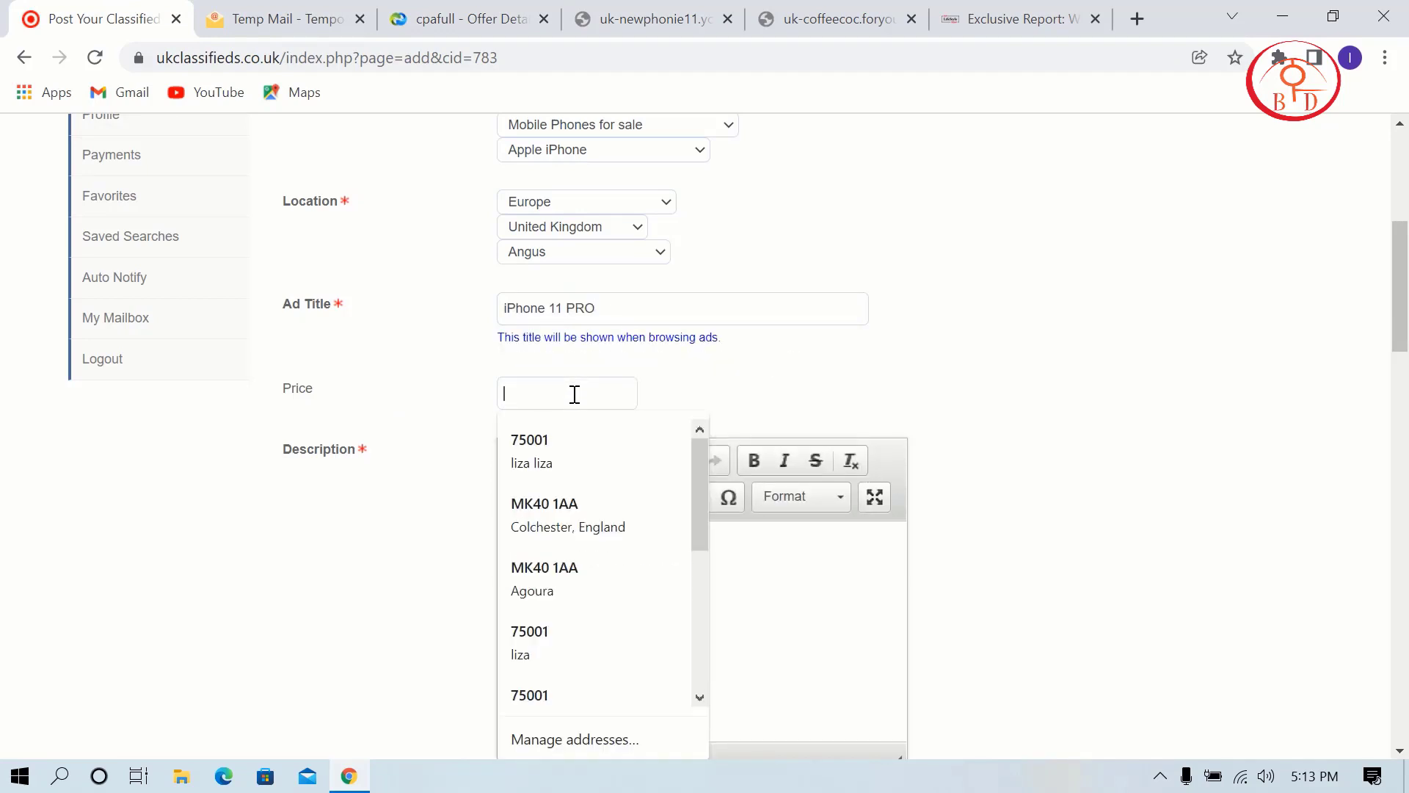
pyautogui.write('450')
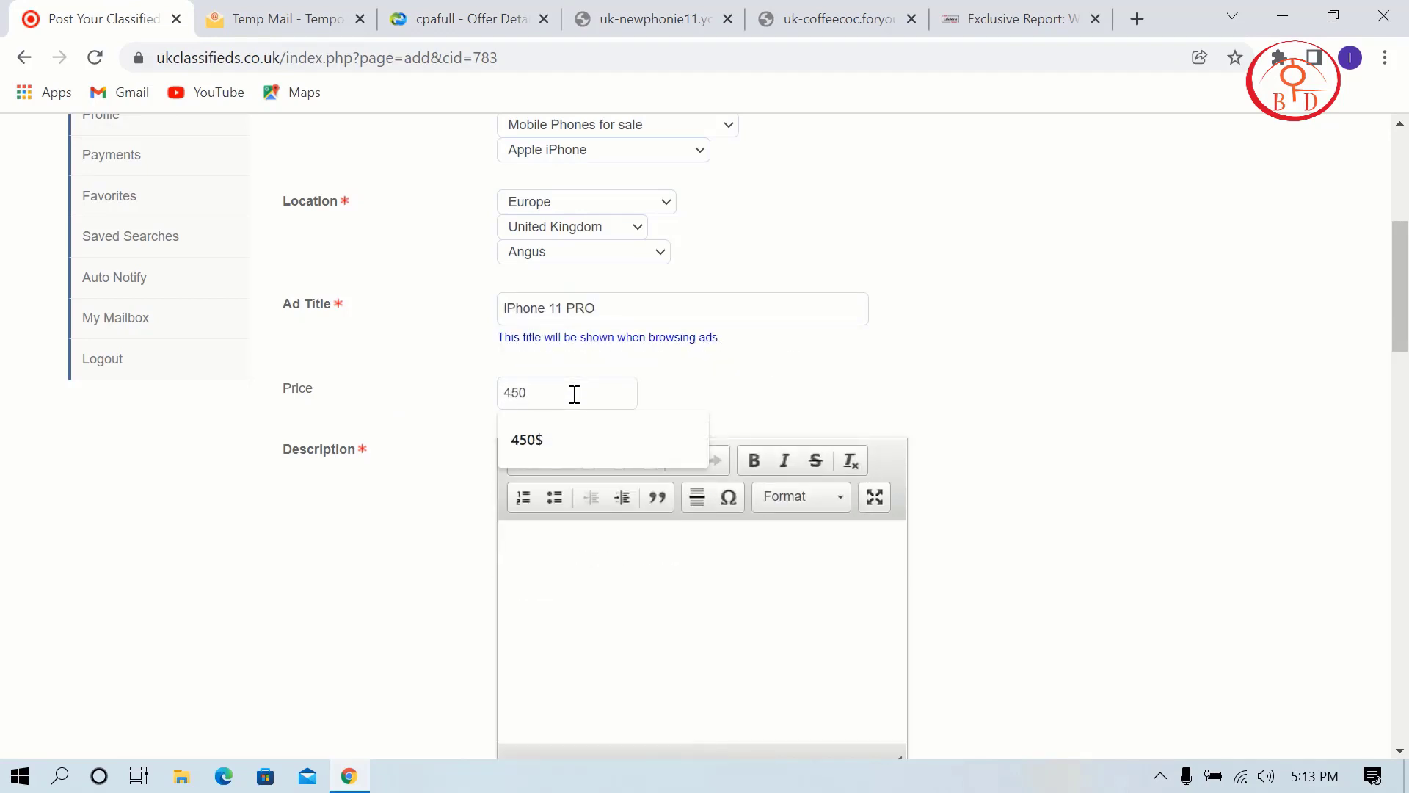
pyautogui.click(566, 437)
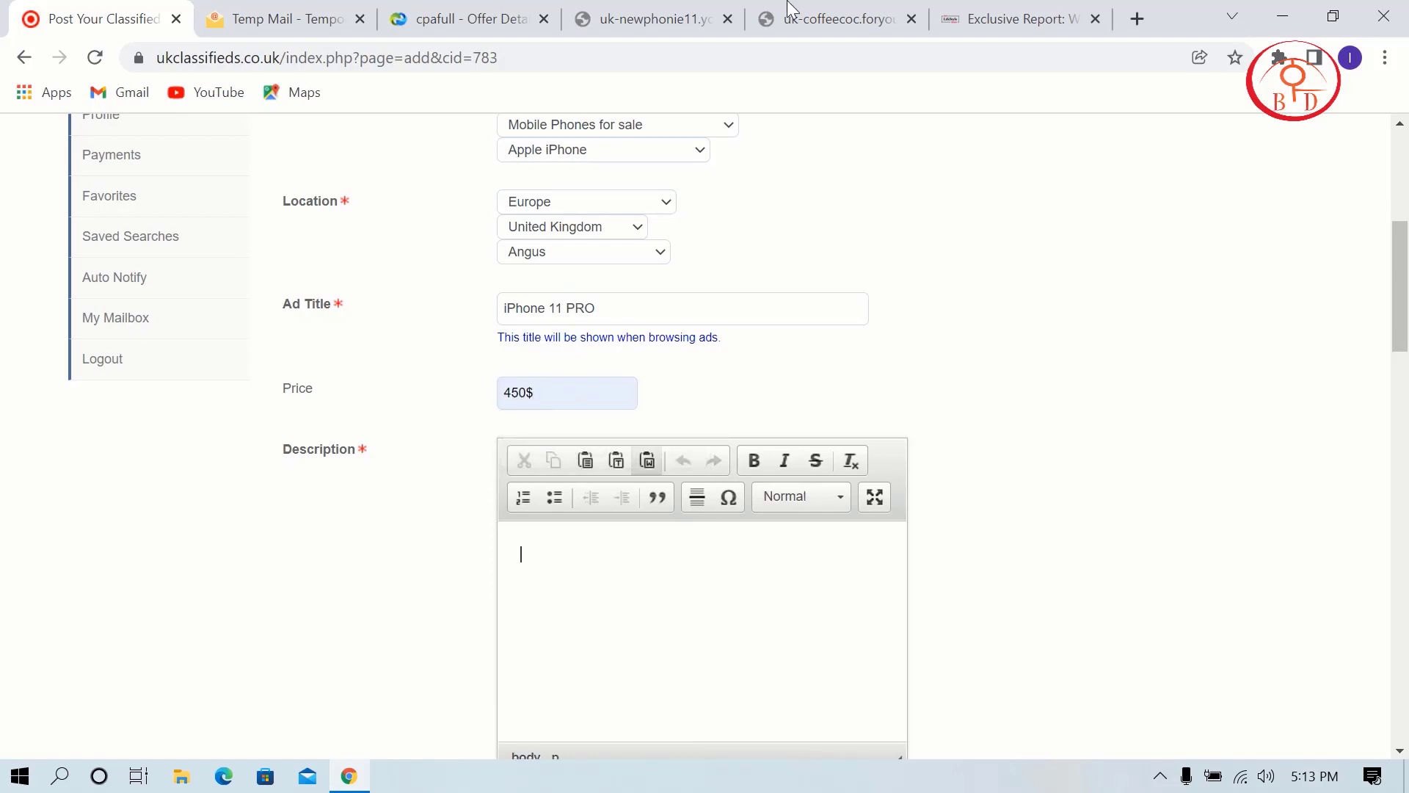
# Copy the offer's restriction lines from CPAfull into the ad description.
pyautogui.click(646, 16)
pyautogui.click(500, 22)
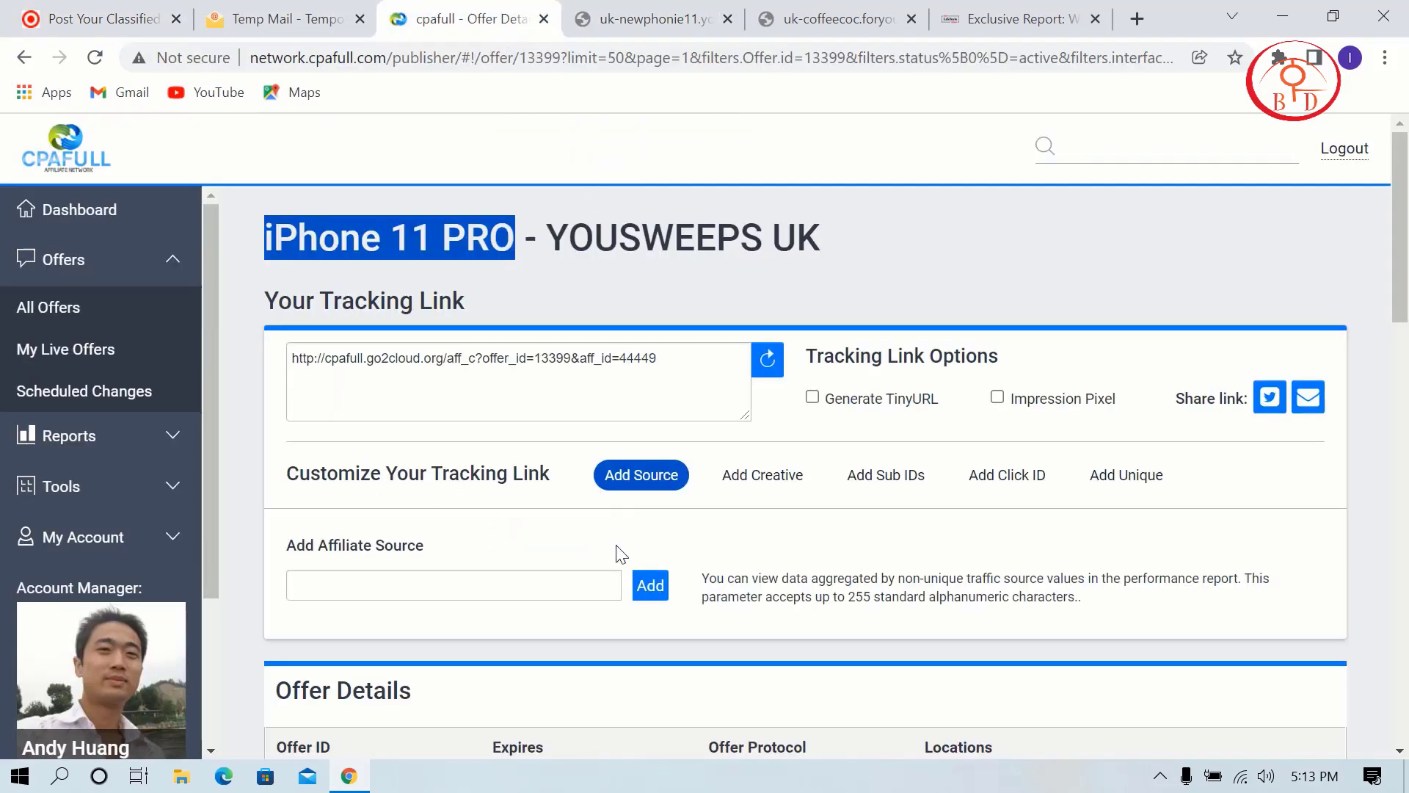
pyautogui.scroll(-12, 619, 553)
pyautogui.moveTo(446, 516); pyautogui.dragTo(272, 359)
pyautogui.rightClick(331, 369)
pyautogui.click(389, 513)
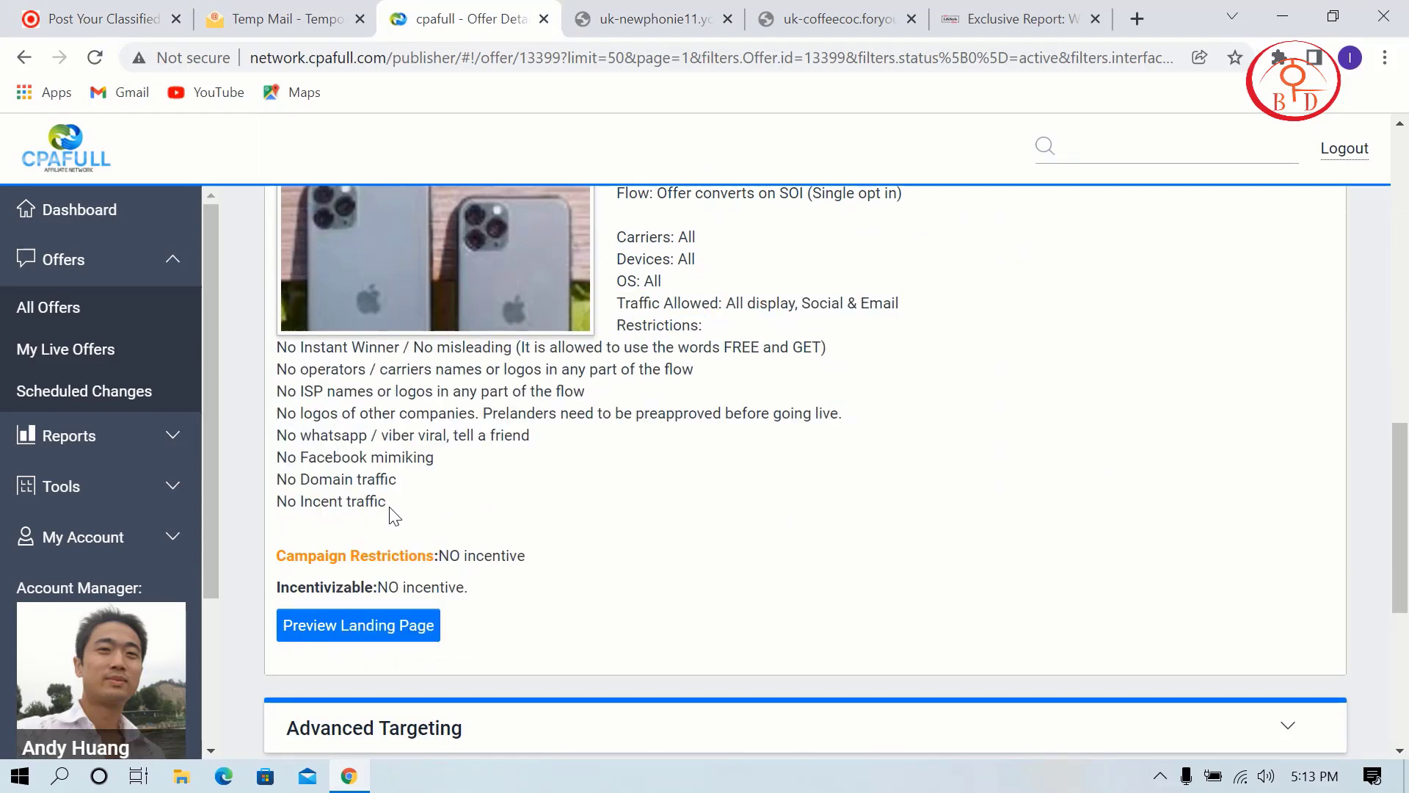
pyautogui.moveTo(387, 508); pyautogui.dragTo(275, 345)
pyautogui.rightClick(342, 349)
pyautogui.click(390, 366)
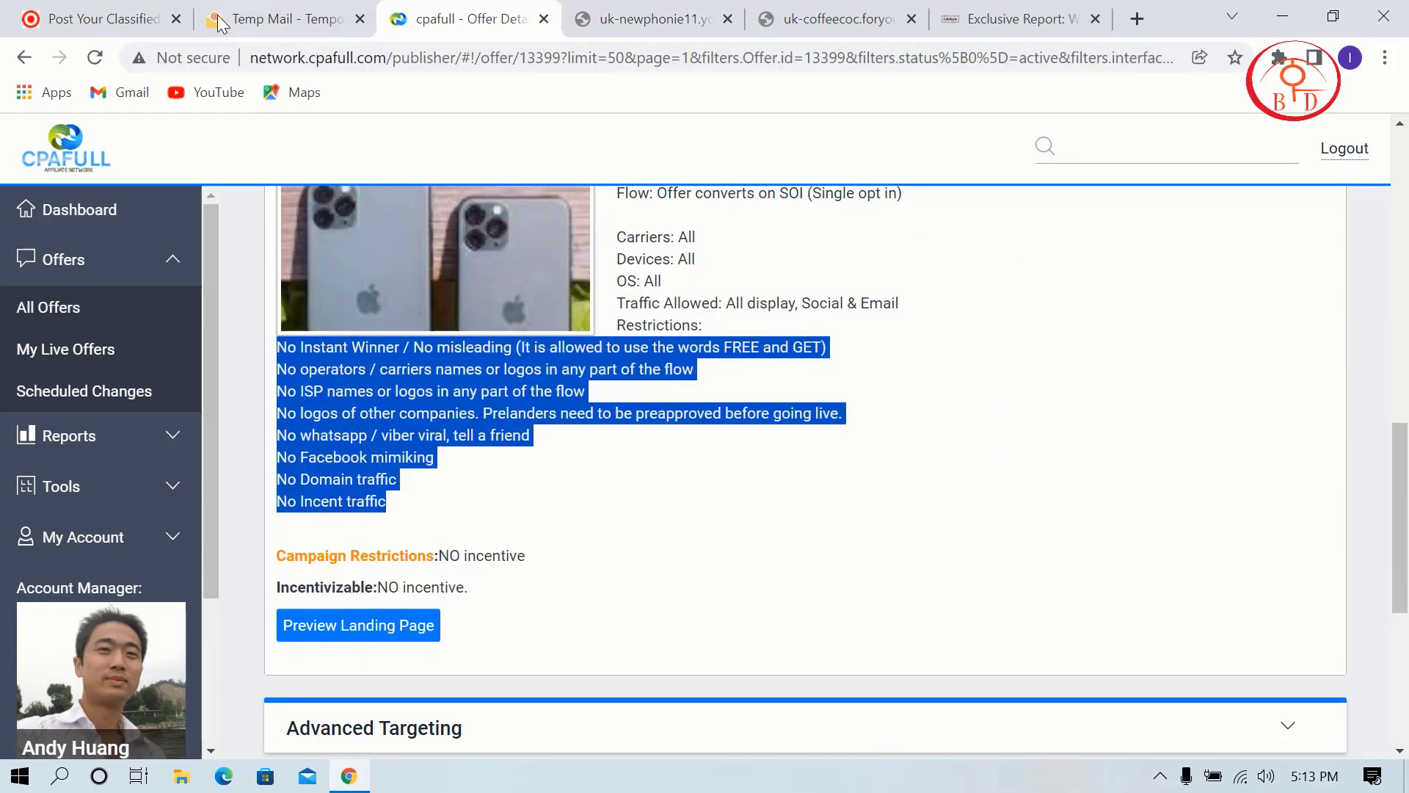
pyautogui.click(147, 20)
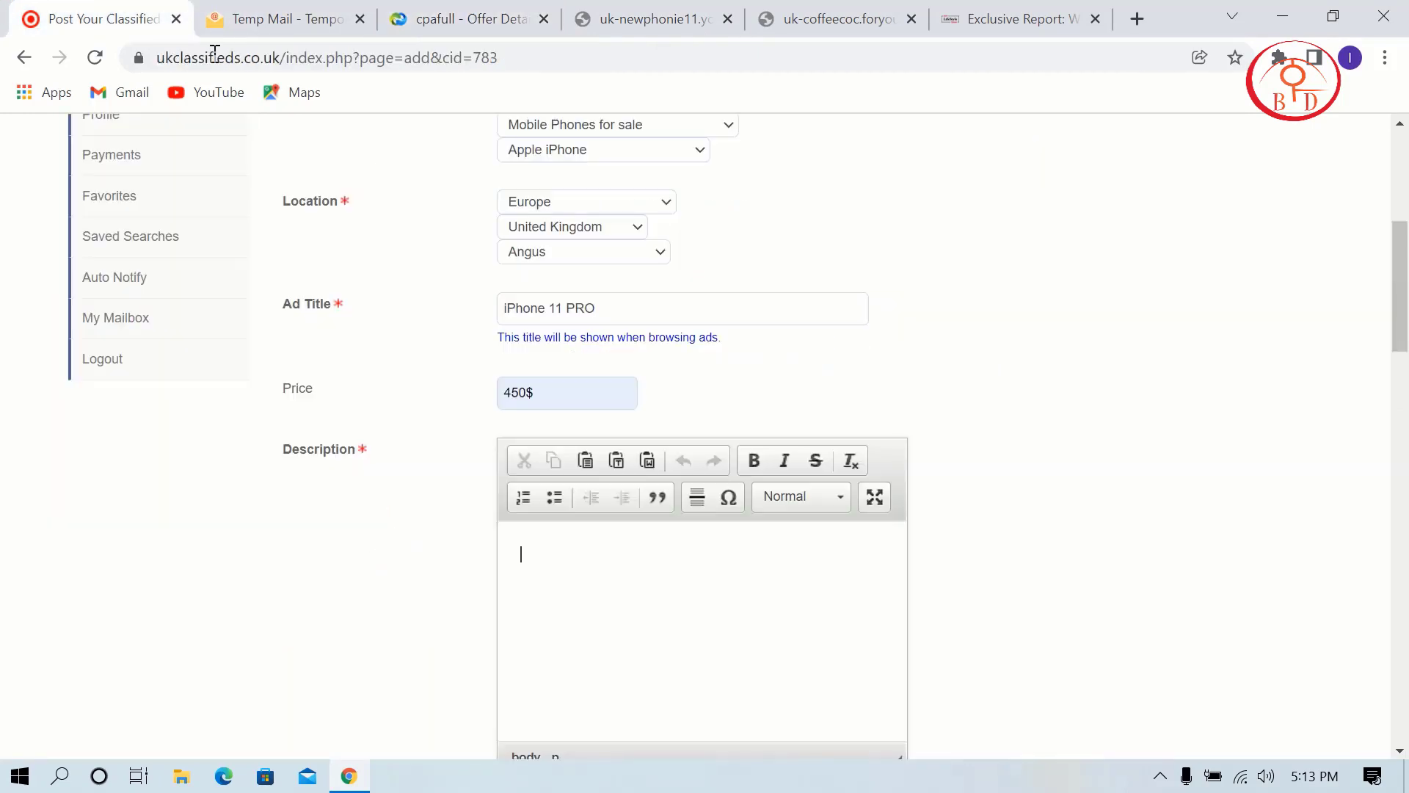
pyautogui.click(640, 596)
pyautogui.hotkey('ctrl', 'v')
# Paste the temporary e-mail address into the Contact Person field.
pyautogui.scroll(-5, 1270, 588)
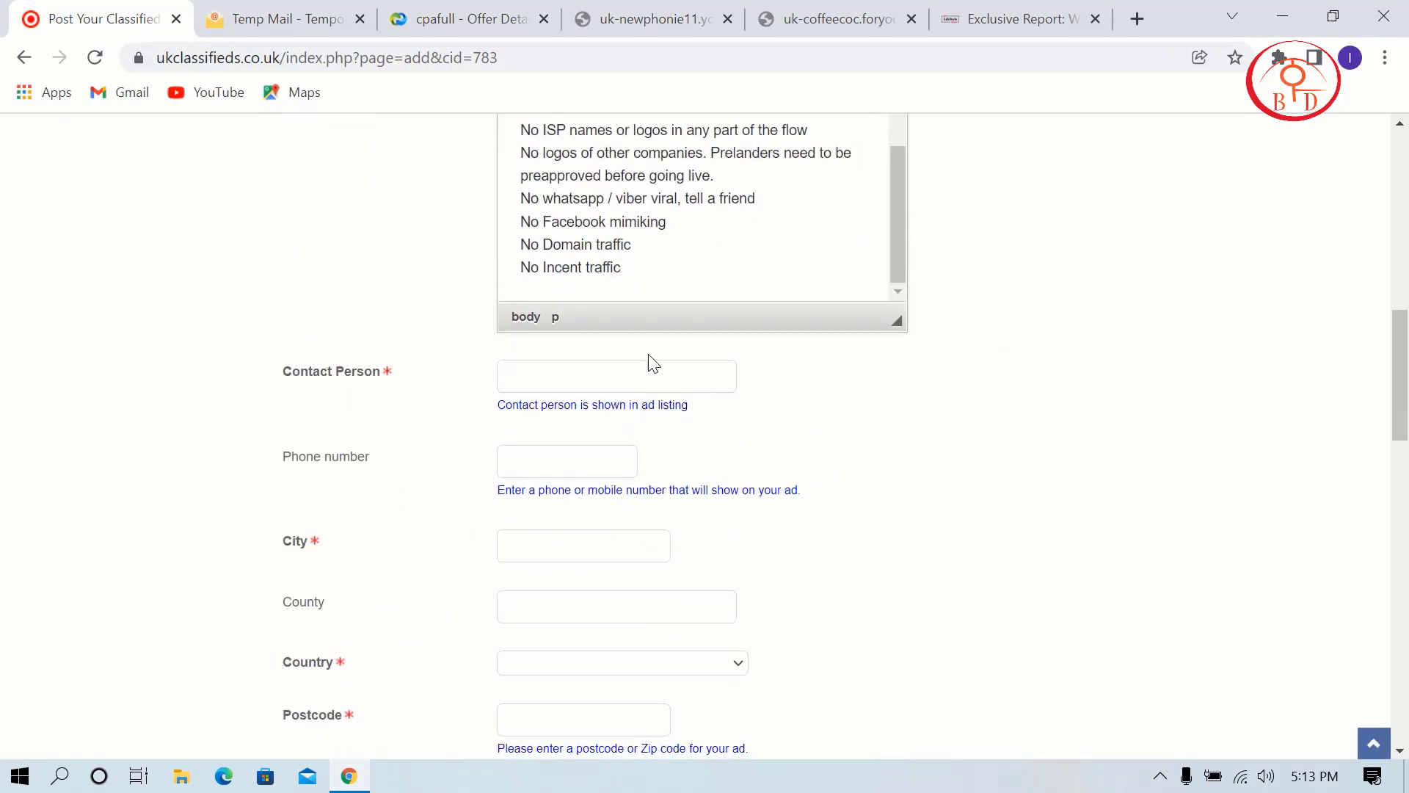
pyautogui.click(595, 383)
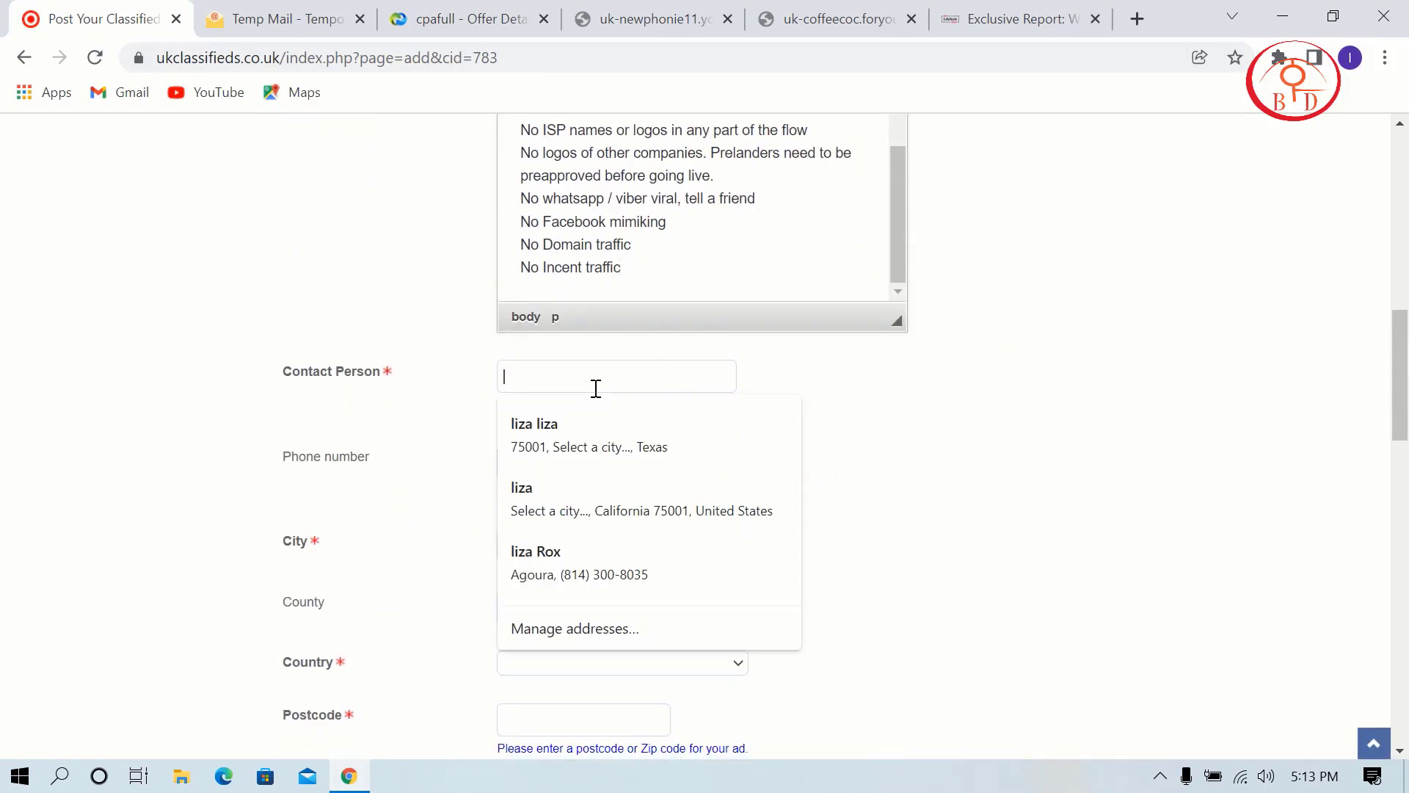
pyautogui.click(257, 10)
pyautogui.click(925, 287)
pyautogui.hotkey('ctrl', 'shift', 'Tab')
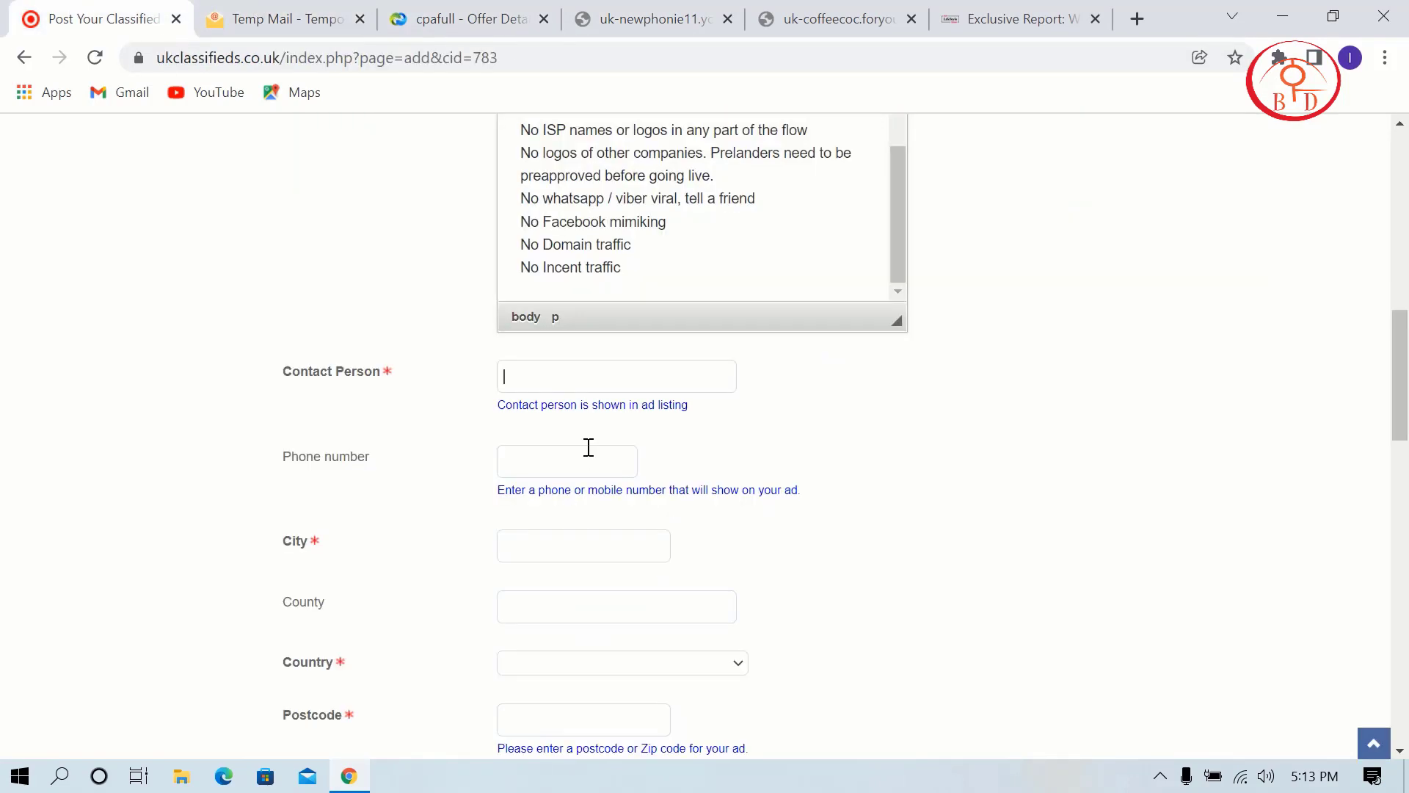
pyautogui.click(562, 366)
pyautogui.hotkey('ctrl', 'v')
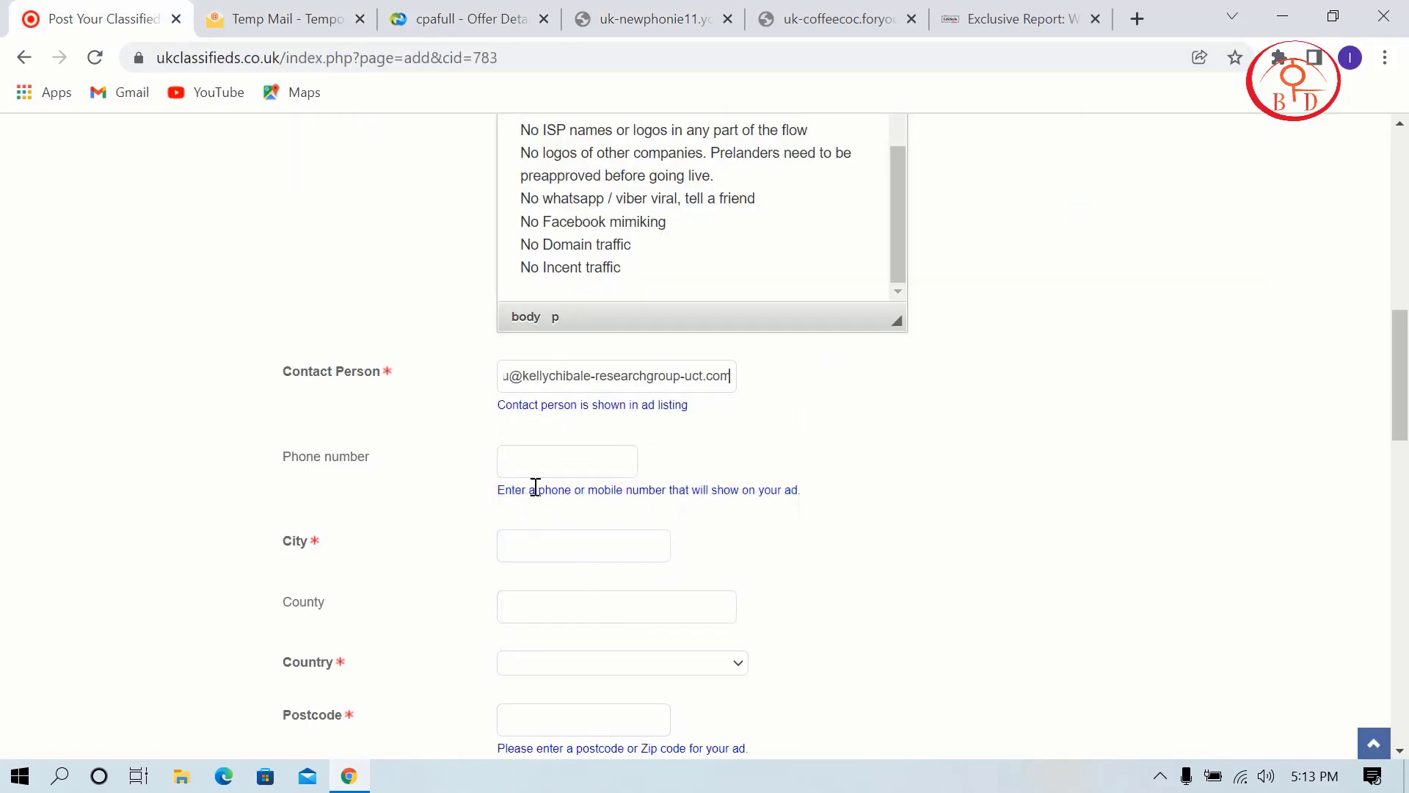
# Set city Agoura, county California, country United Kingdom and postcode MK40 1AA.
pyautogui.click(579, 547)
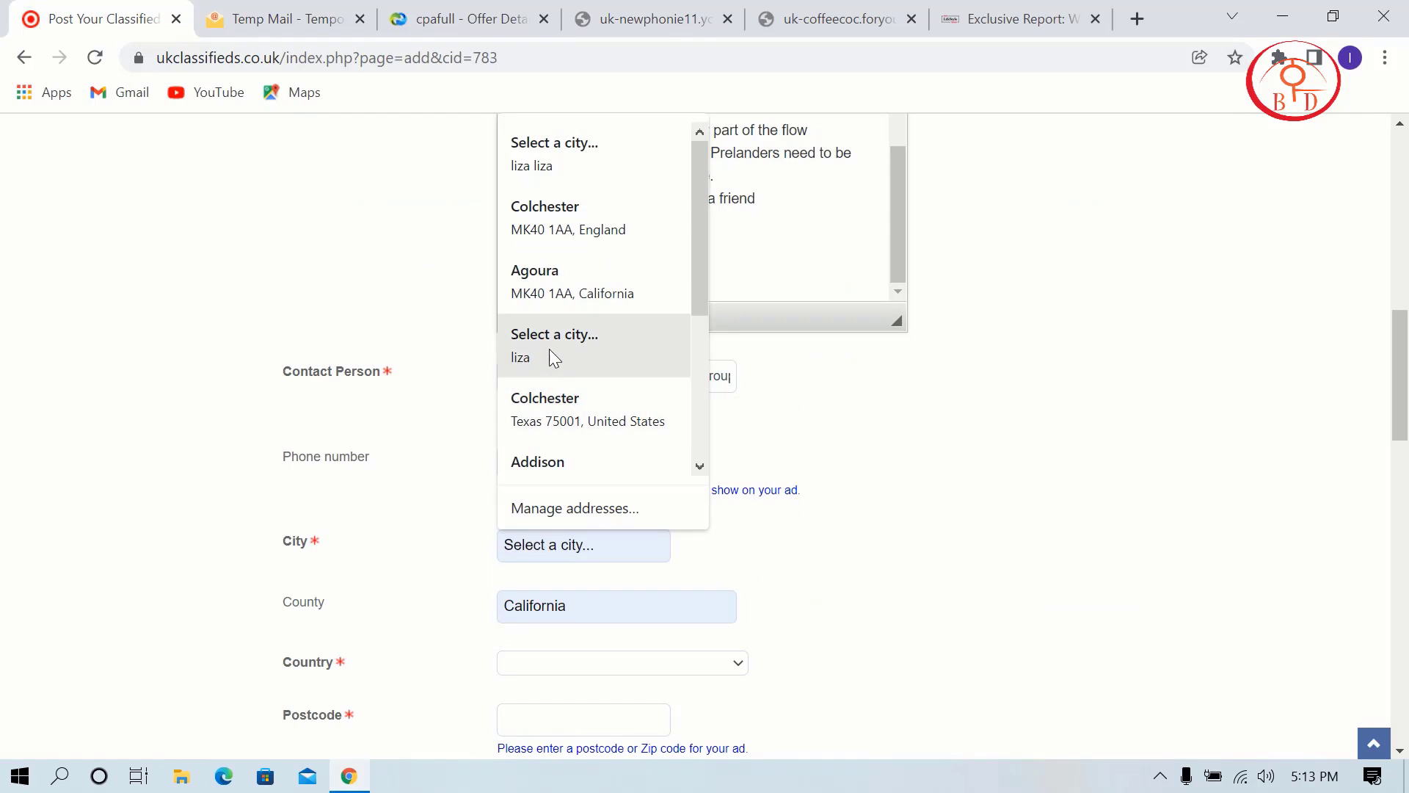
pyautogui.click(558, 282)
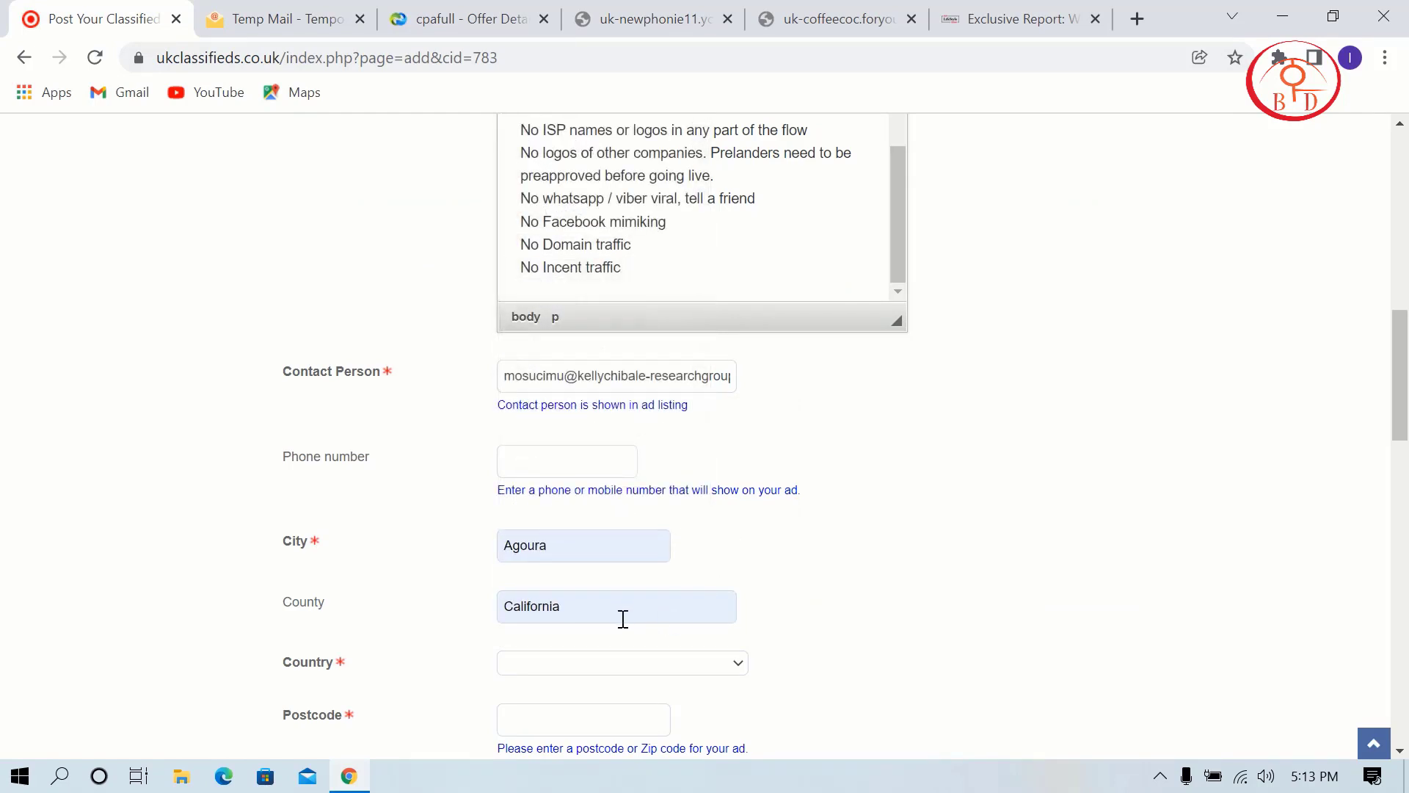
pyautogui.click(588, 663)
pyautogui.scroll(-15, 591, 563)
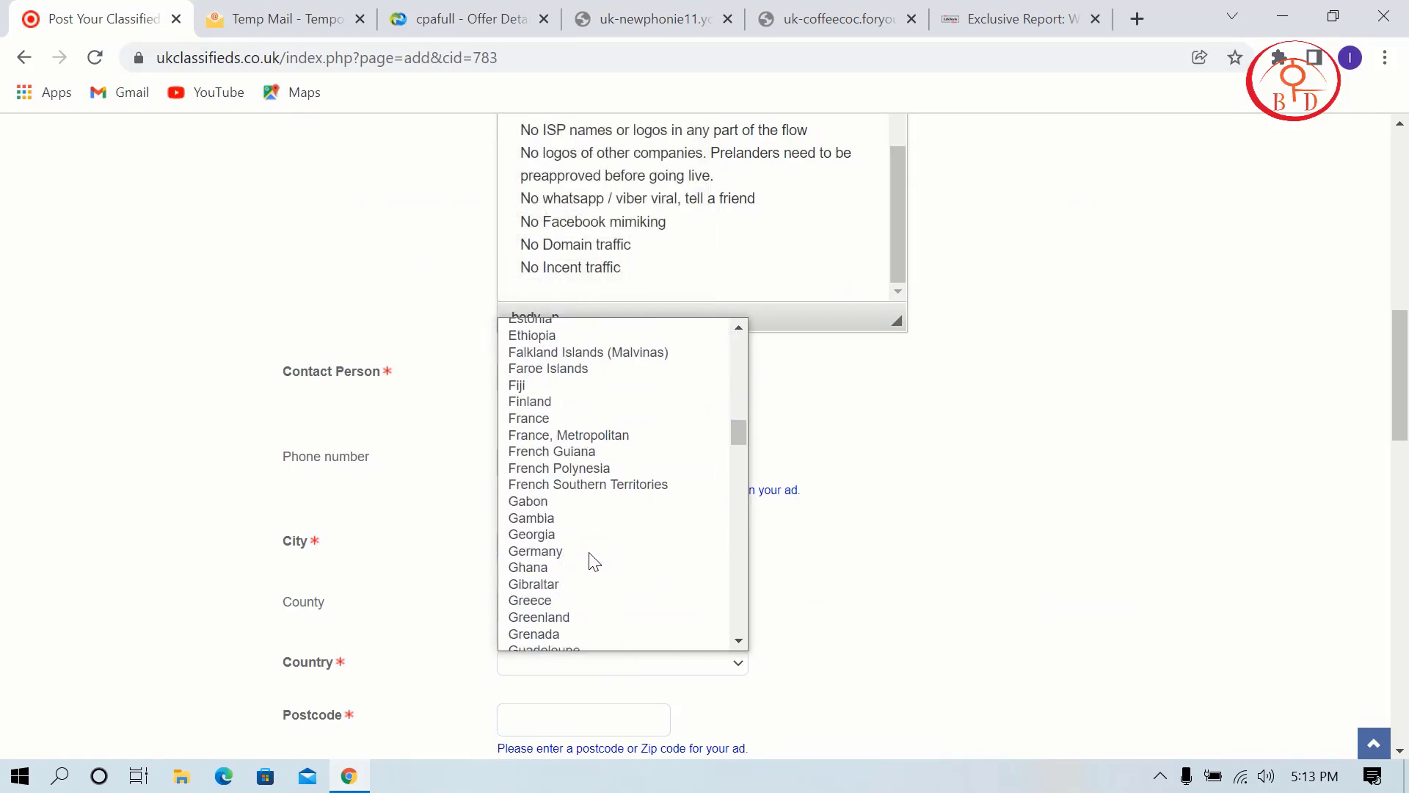
pyautogui.scroll(-20, 595, 562)
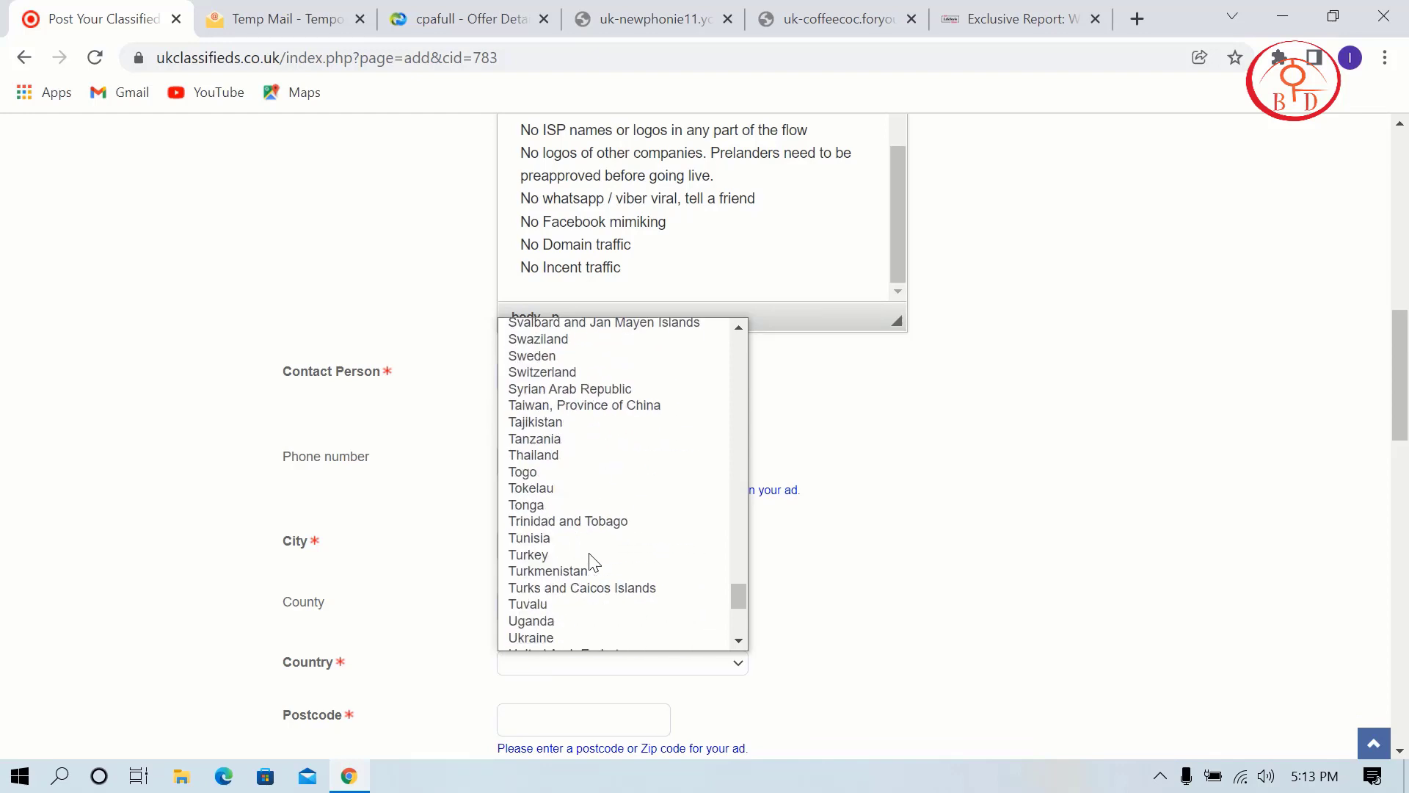
pyautogui.scroll(-7, 595, 562)
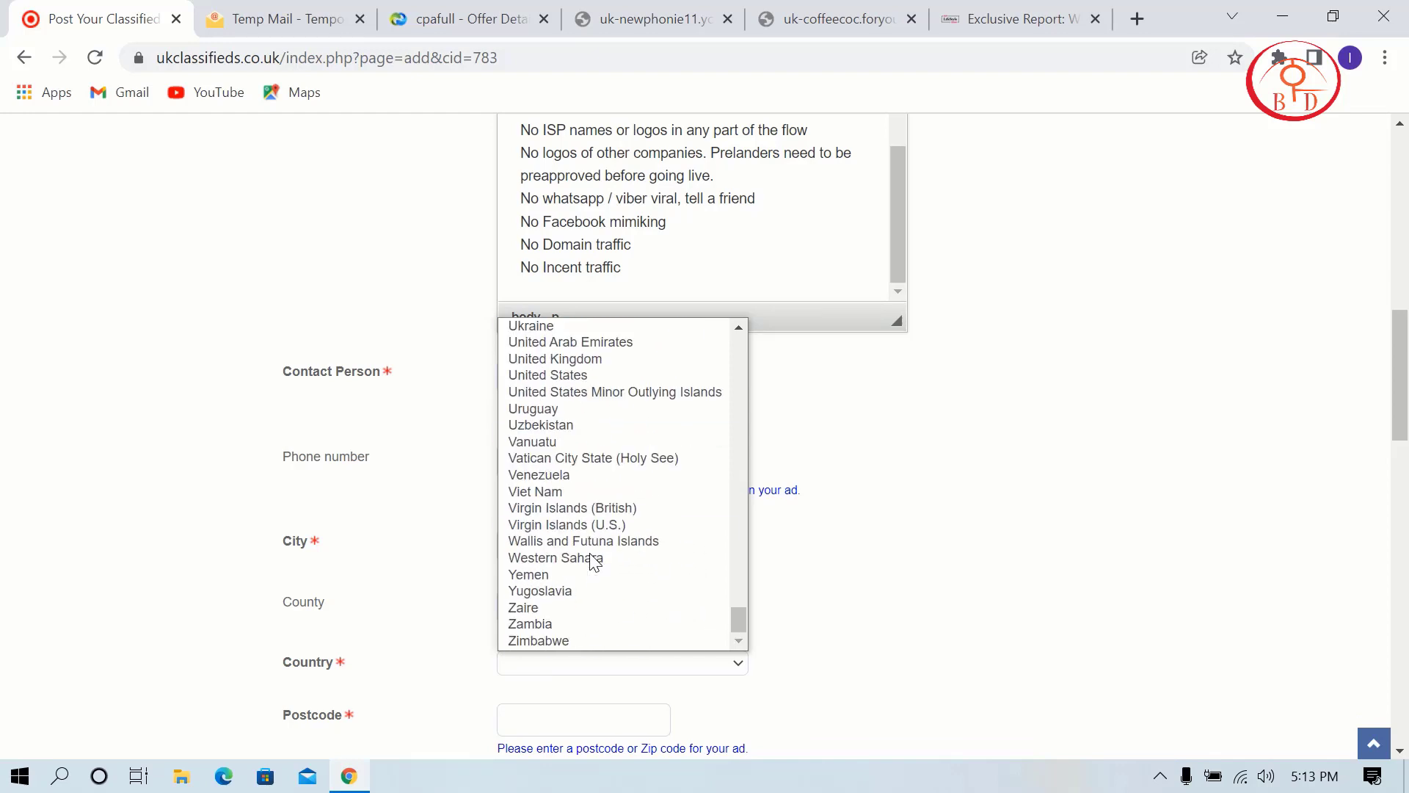
pyautogui.click(607, 359)
pyautogui.scroll(-3, 626, 523)
pyautogui.click(620, 502)
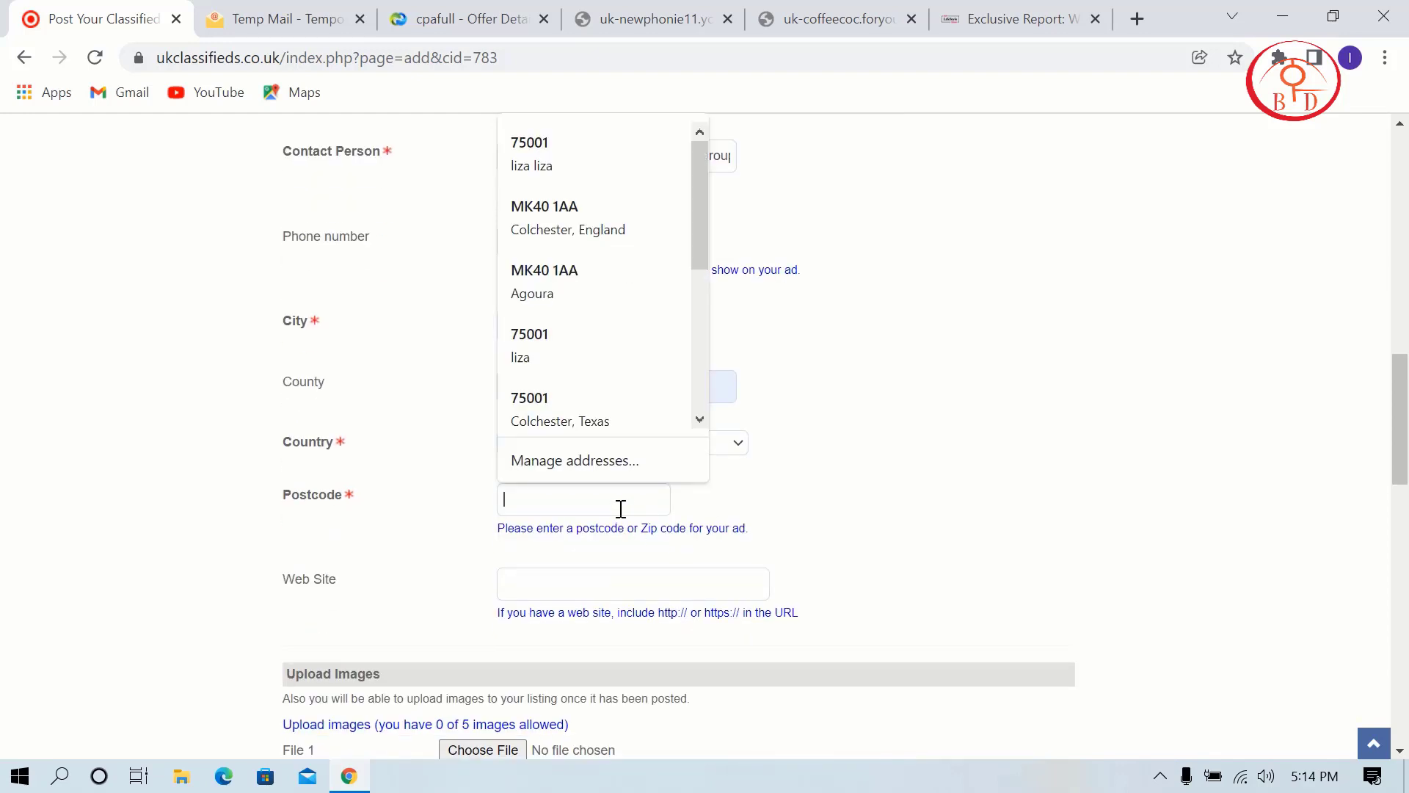
pyautogui.click(676, 260)
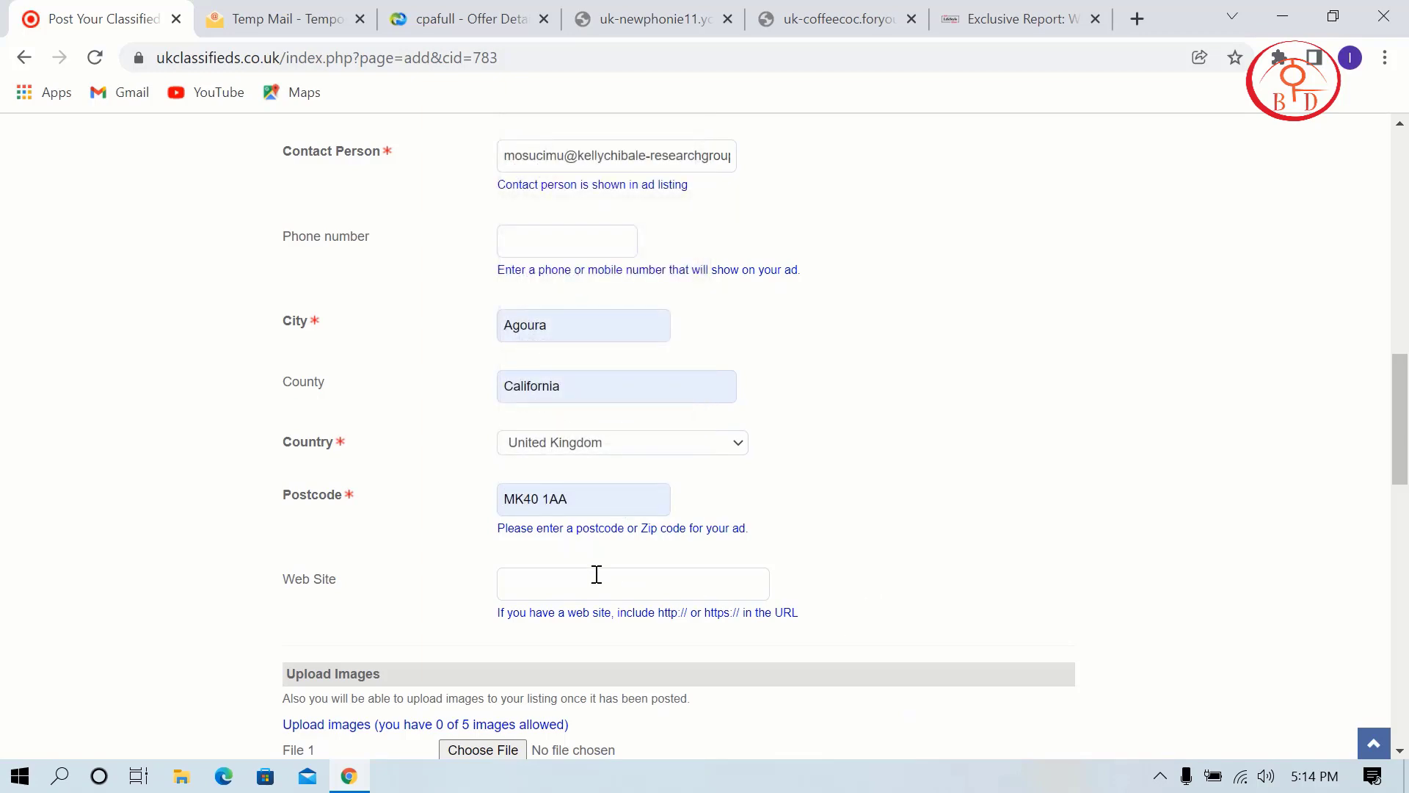
pyautogui.click(600, 580)
# Copy the CPAfull offer's tracking link and paste it into the ad's Web Site field.
pyautogui.click(411, 13)
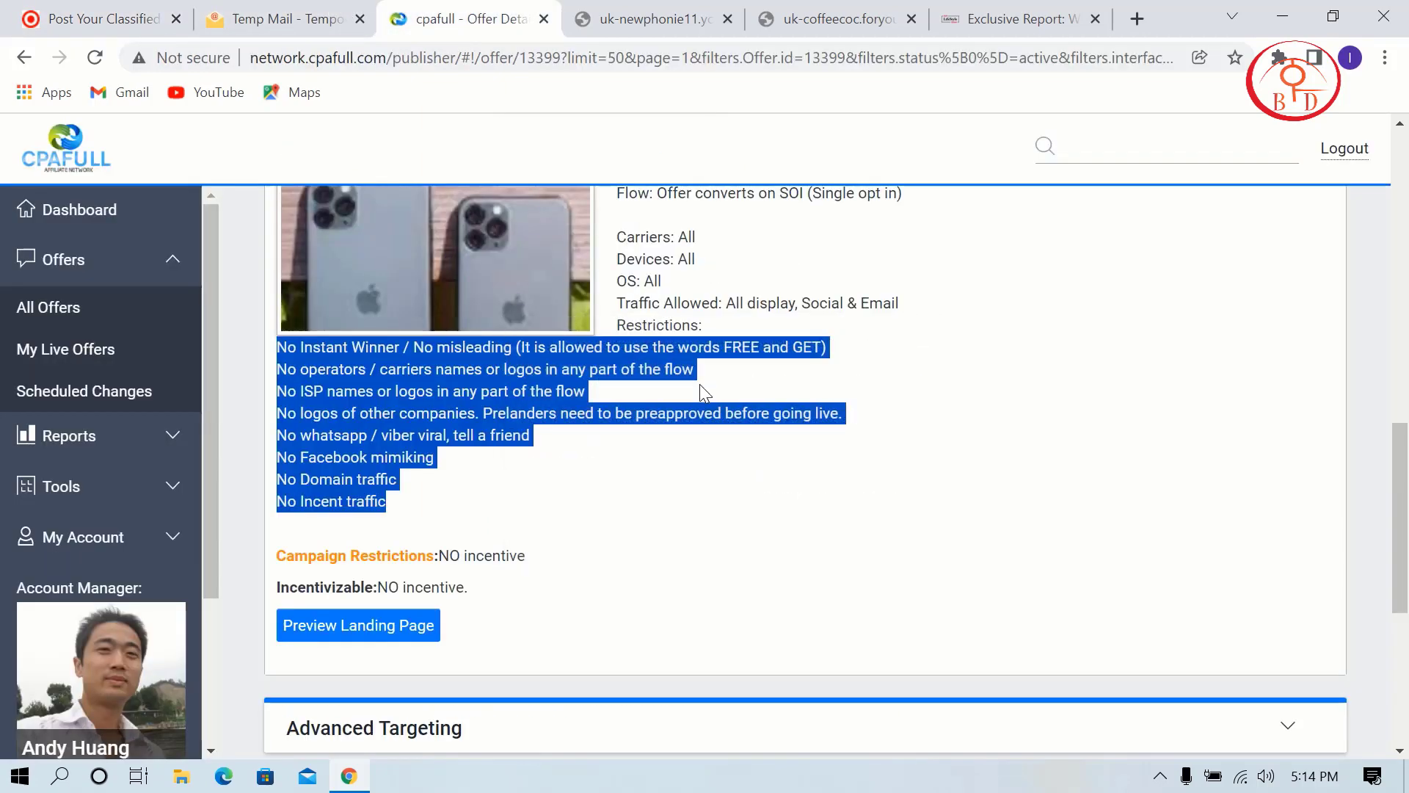
pyautogui.scroll(10, 712, 308)
pyautogui.scroll(2, 724, 298)
pyautogui.moveTo(679, 358); pyautogui.dragTo(301, 367)
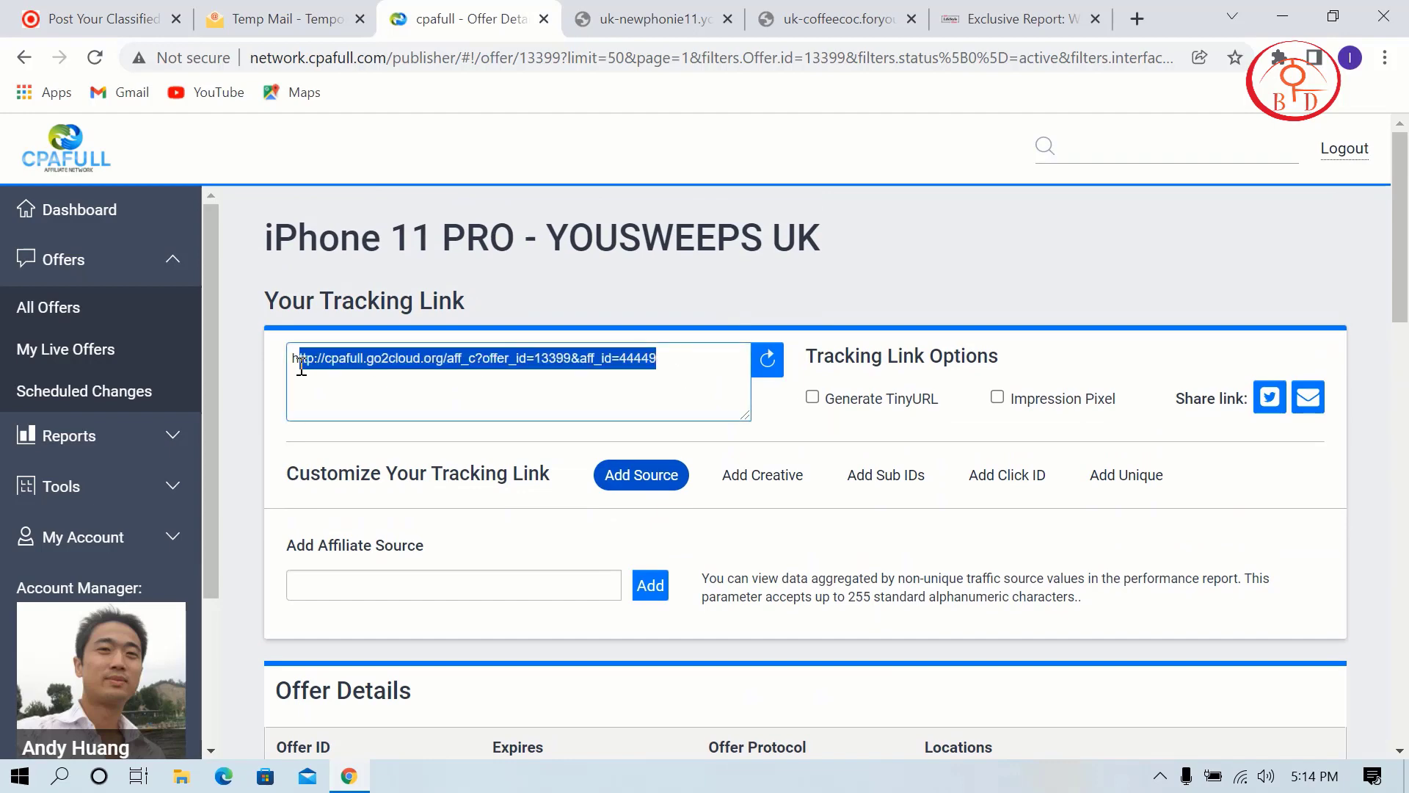
pyautogui.rightClick(299, 365)
pyautogui.click(378, 443)
pyautogui.hotkey('ctrl', '1')
pyautogui.click(566, 575)
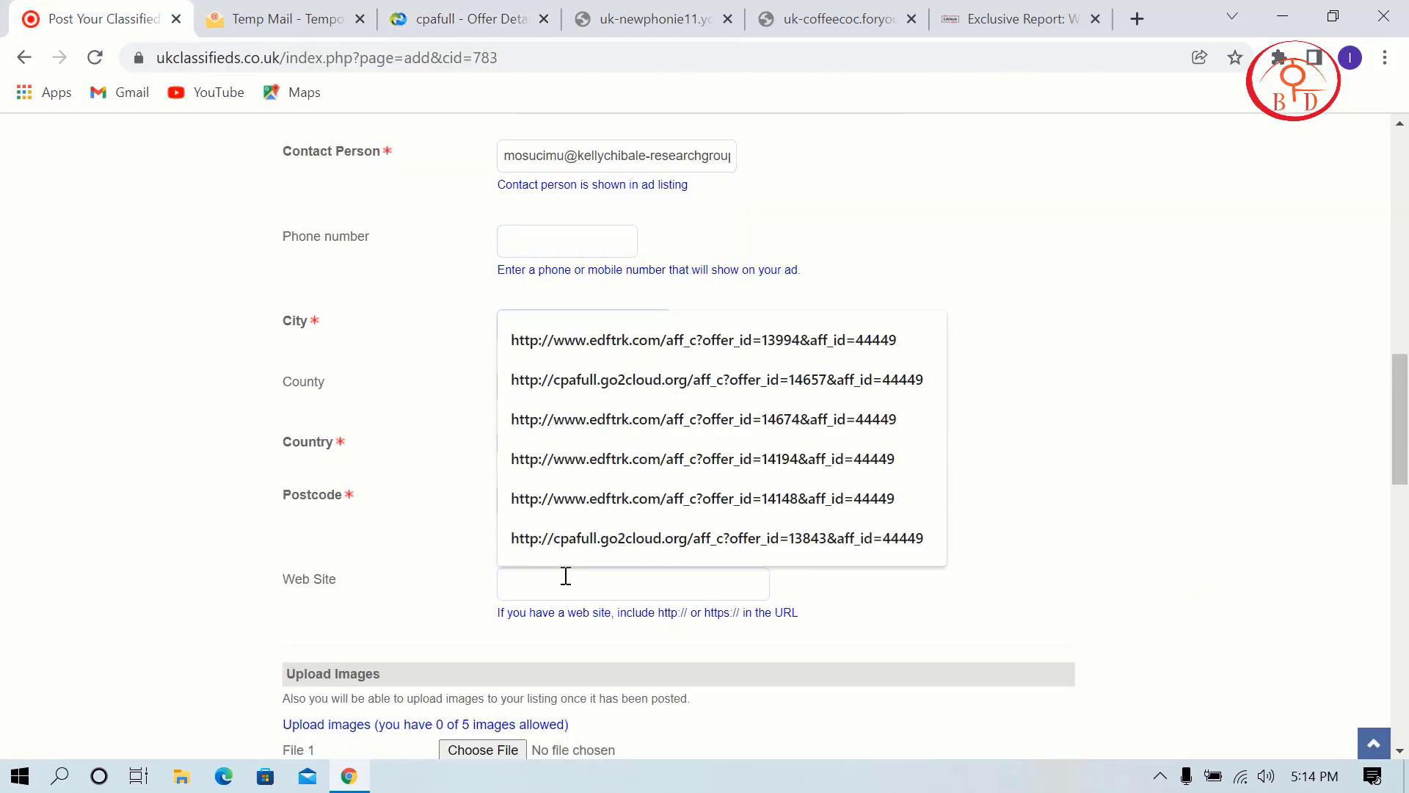
pyautogui.hotkey('ctrl', 'v')
pyautogui.scroll(-6, 807, 496)
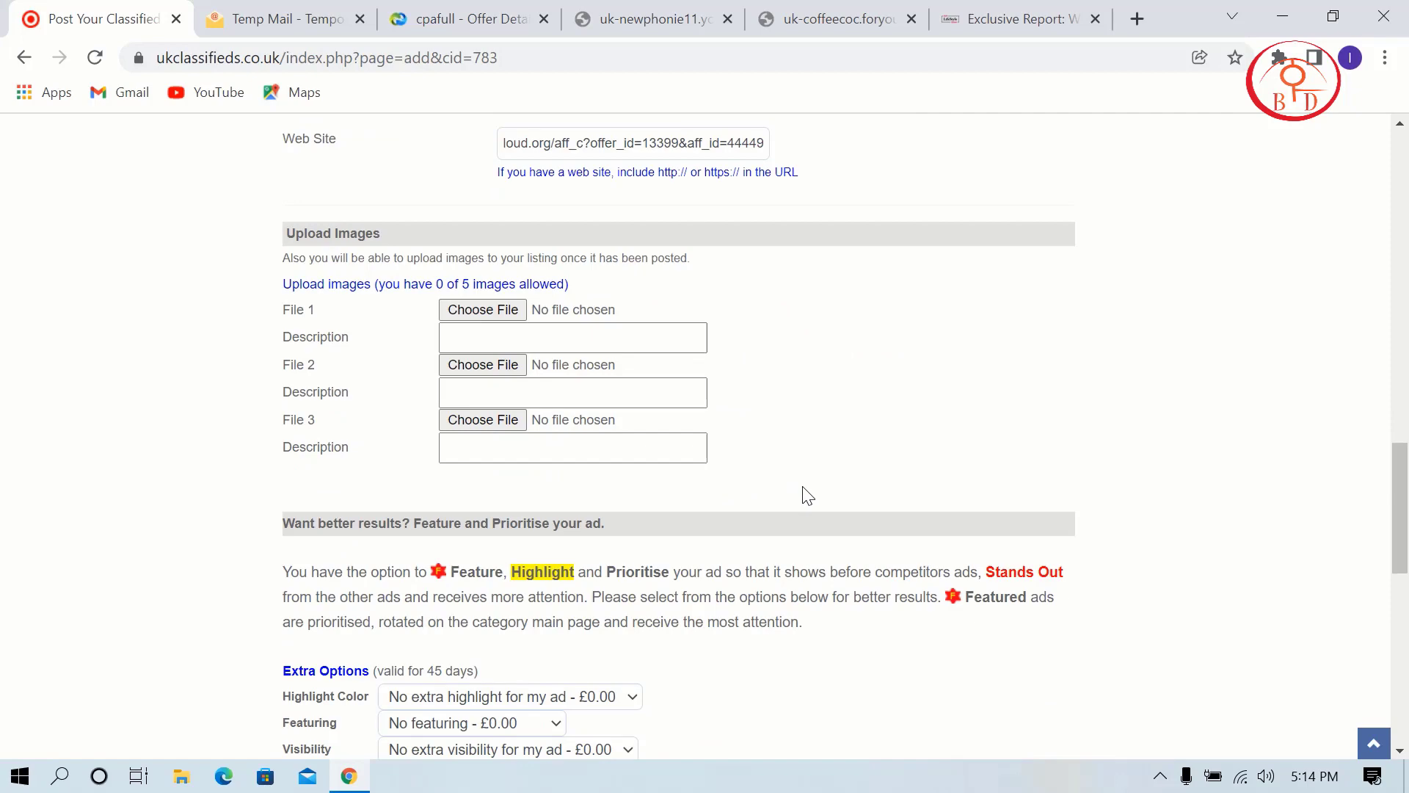
# Attach slazzer-edit-image.png as the first image.
pyautogui.click(485, 310)
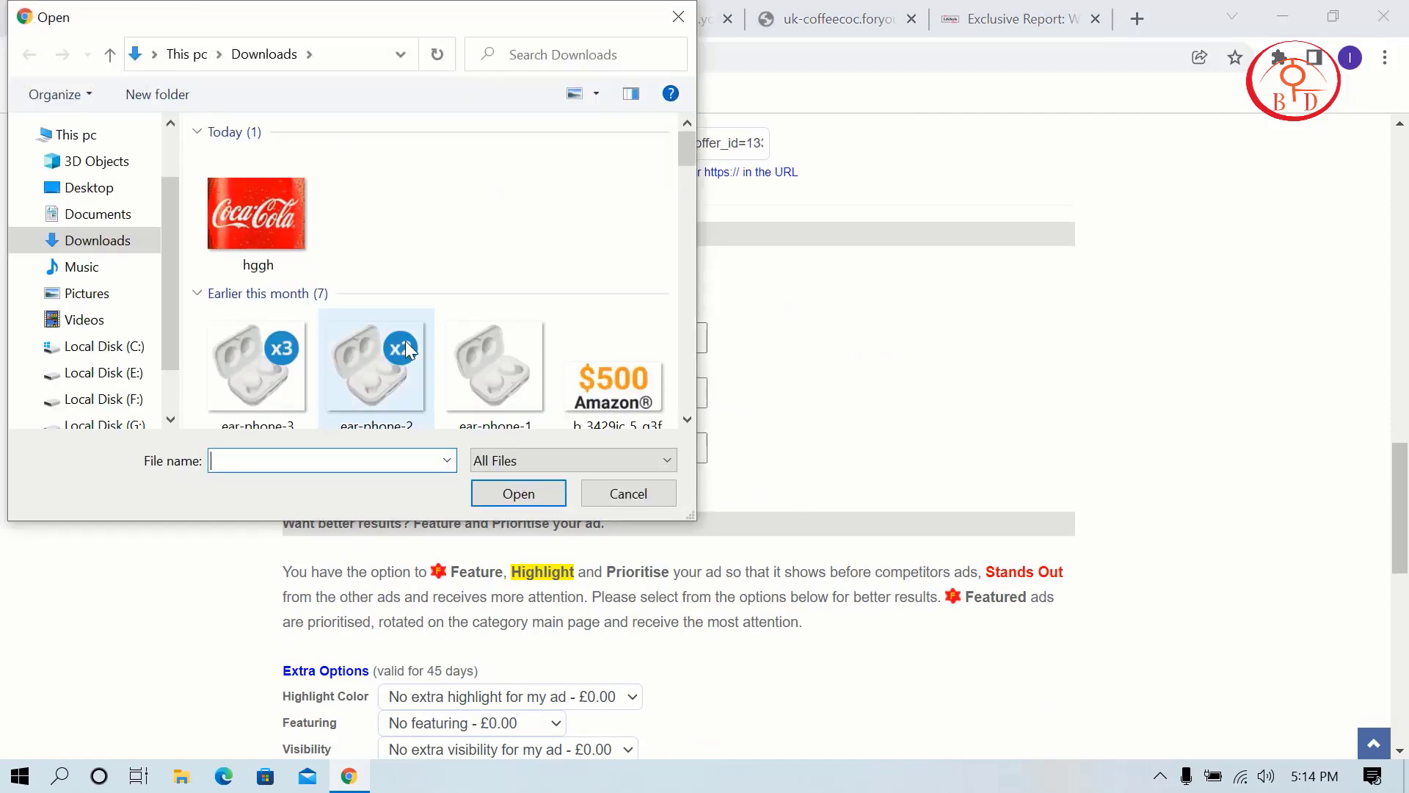
pyautogui.scroll(-10, 406, 340)
pyautogui.scroll(-2, 406, 337)
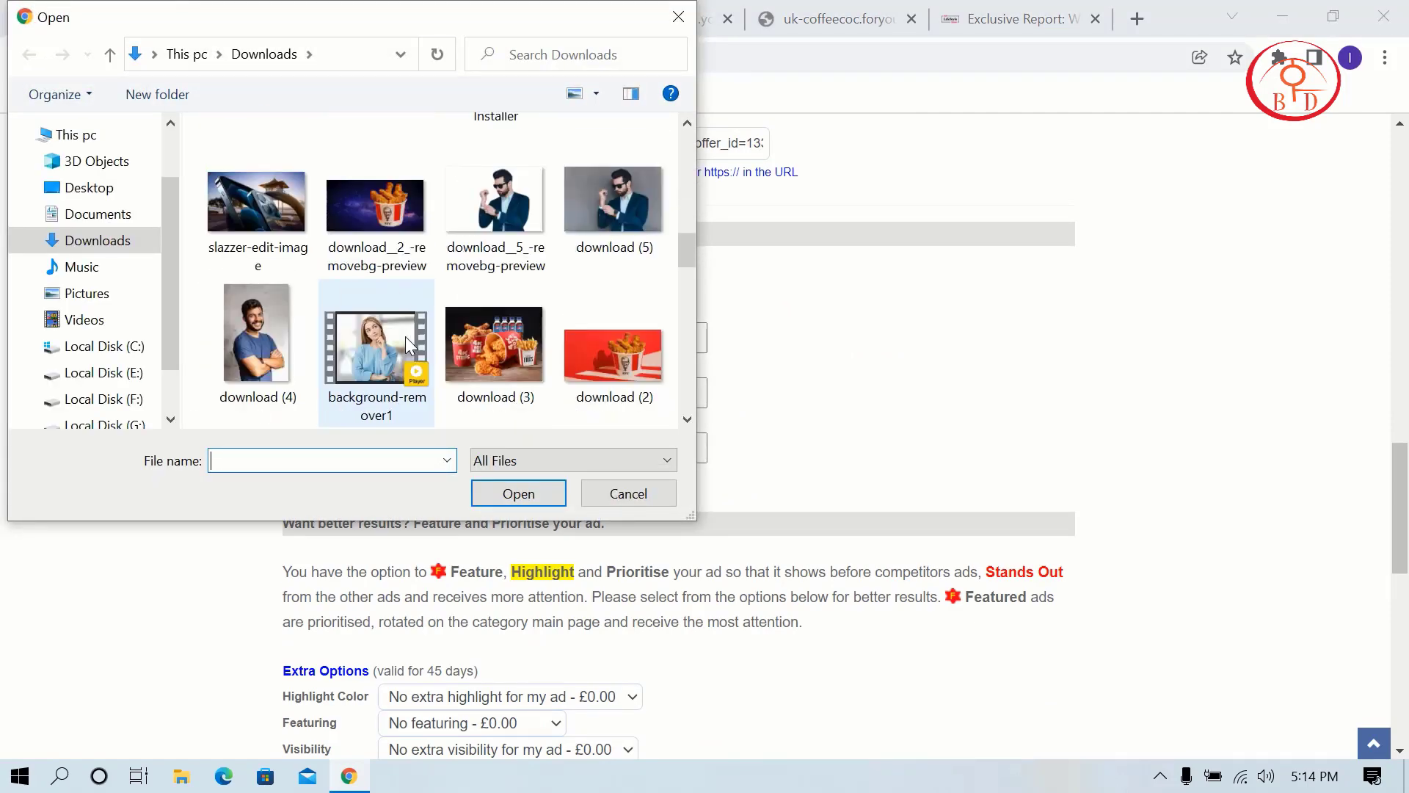
pyautogui.click(257, 202)
pyautogui.click(523, 492)
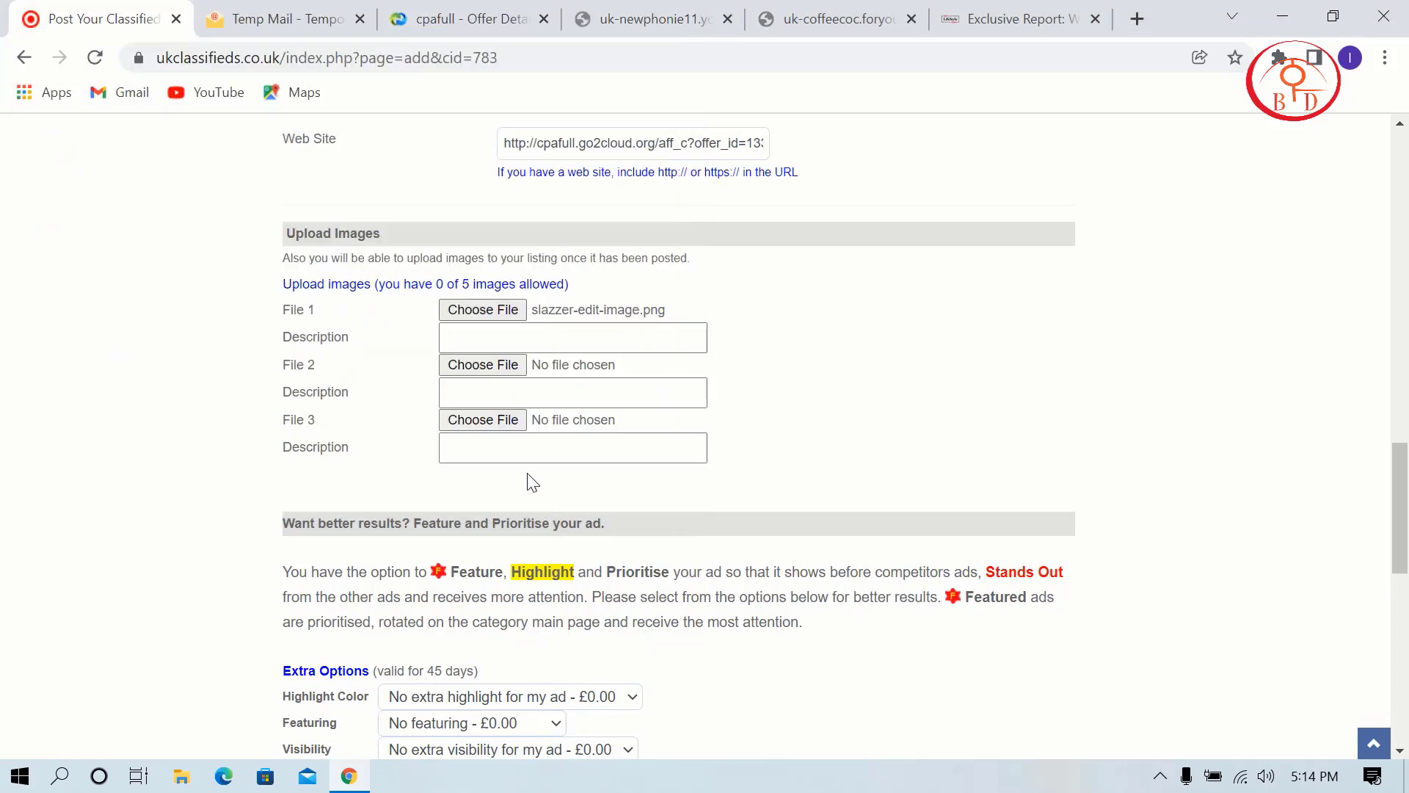
# Attach 00 (8).jpg as the second image.
pyautogui.click(482, 365)
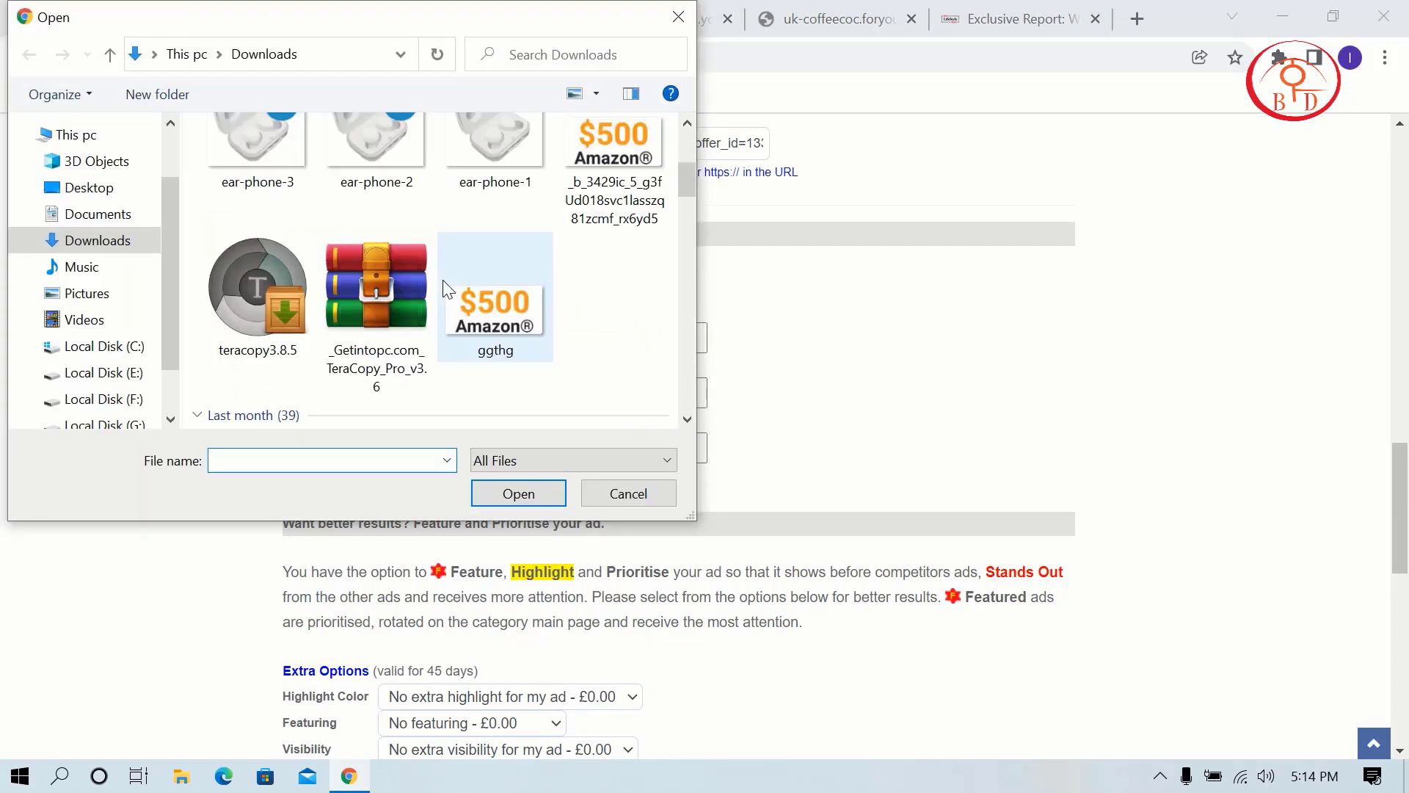
pyautogui.scroll(-5, 443, 276)
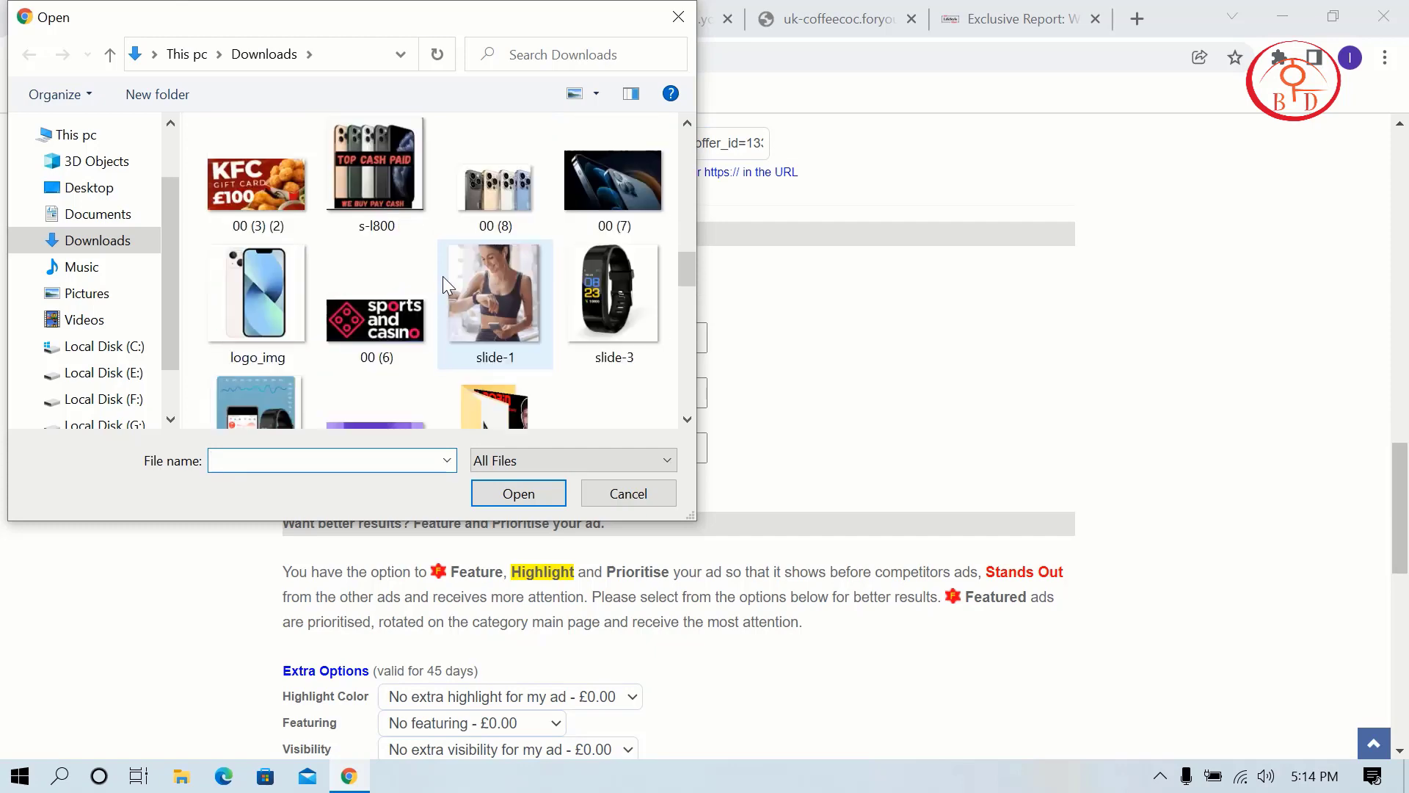
pyautogui.click(376, 172)
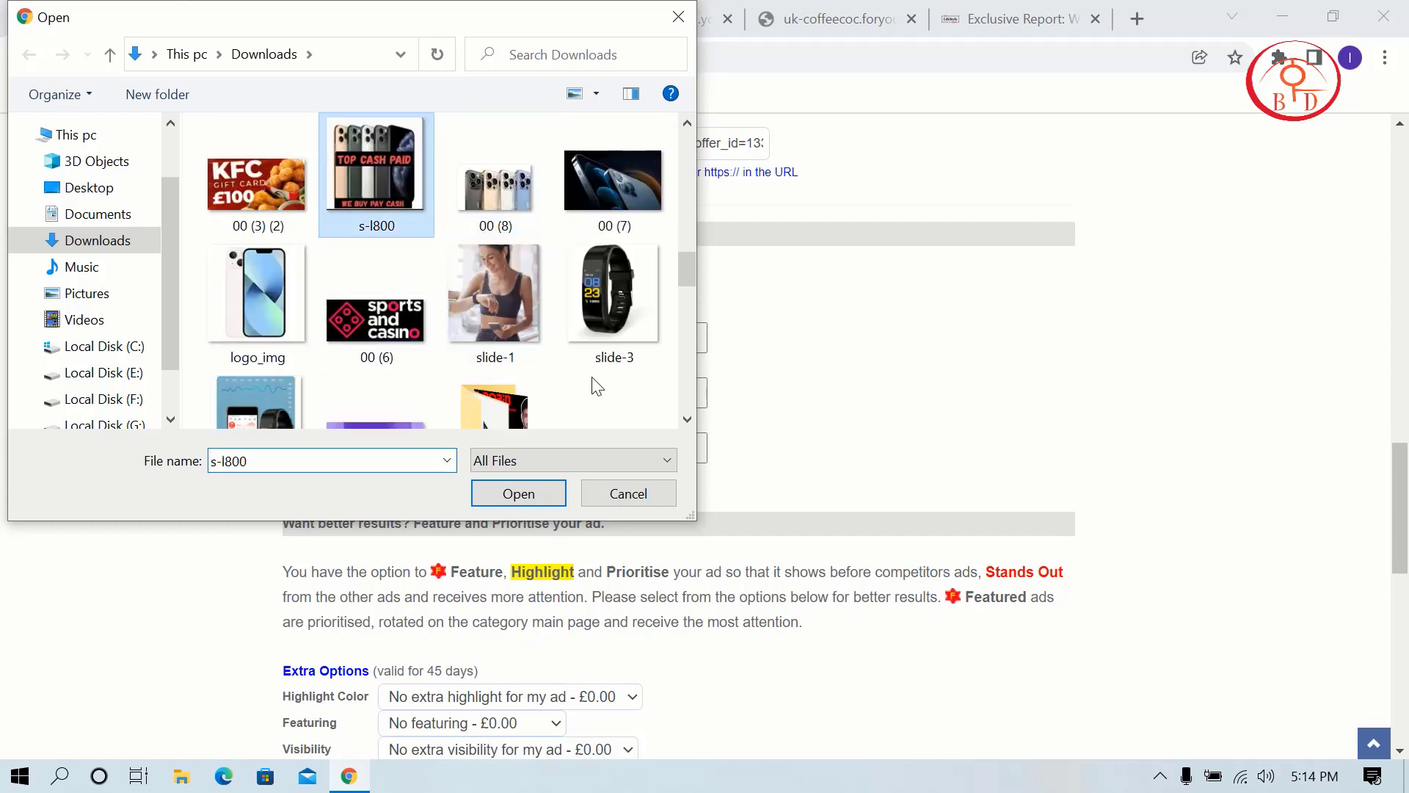
pyautogui.click(494, 163)
pyautogui.click(559, 493)
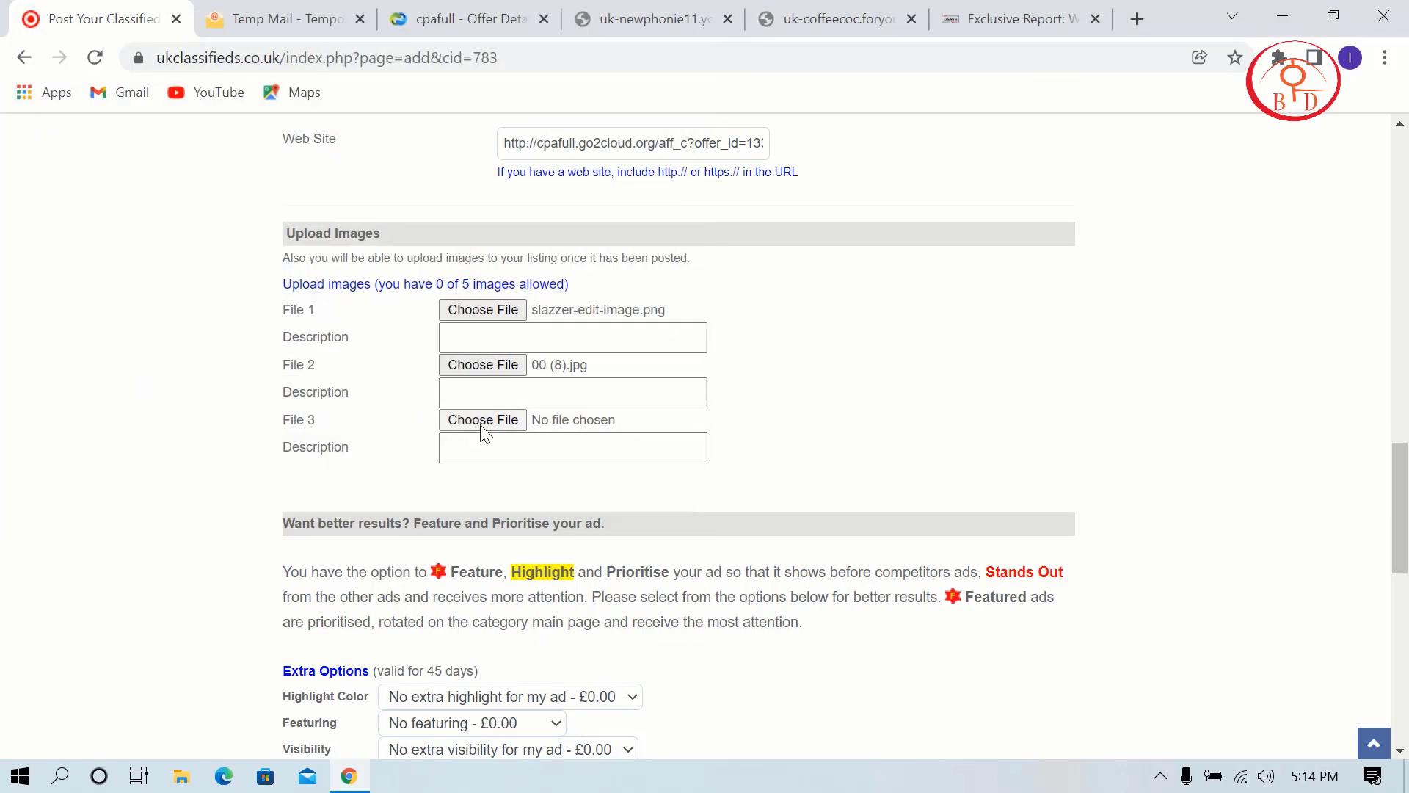
# Attach 00 (7).jpg as the third image.
pyautogui.click(483, 420)
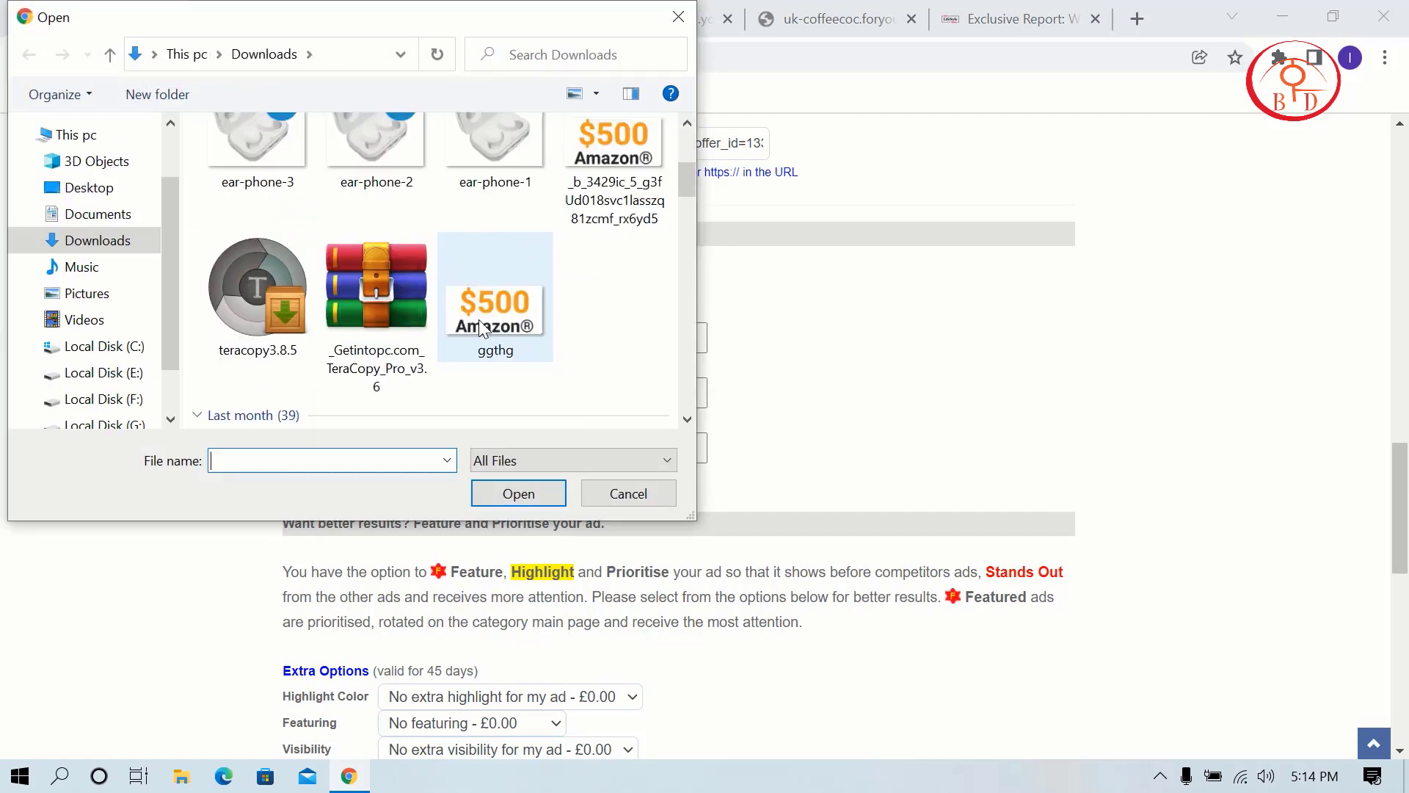
pyautogui.scroll(1, 480, 319)
pyautogui.scroll(-10, 480, 319)
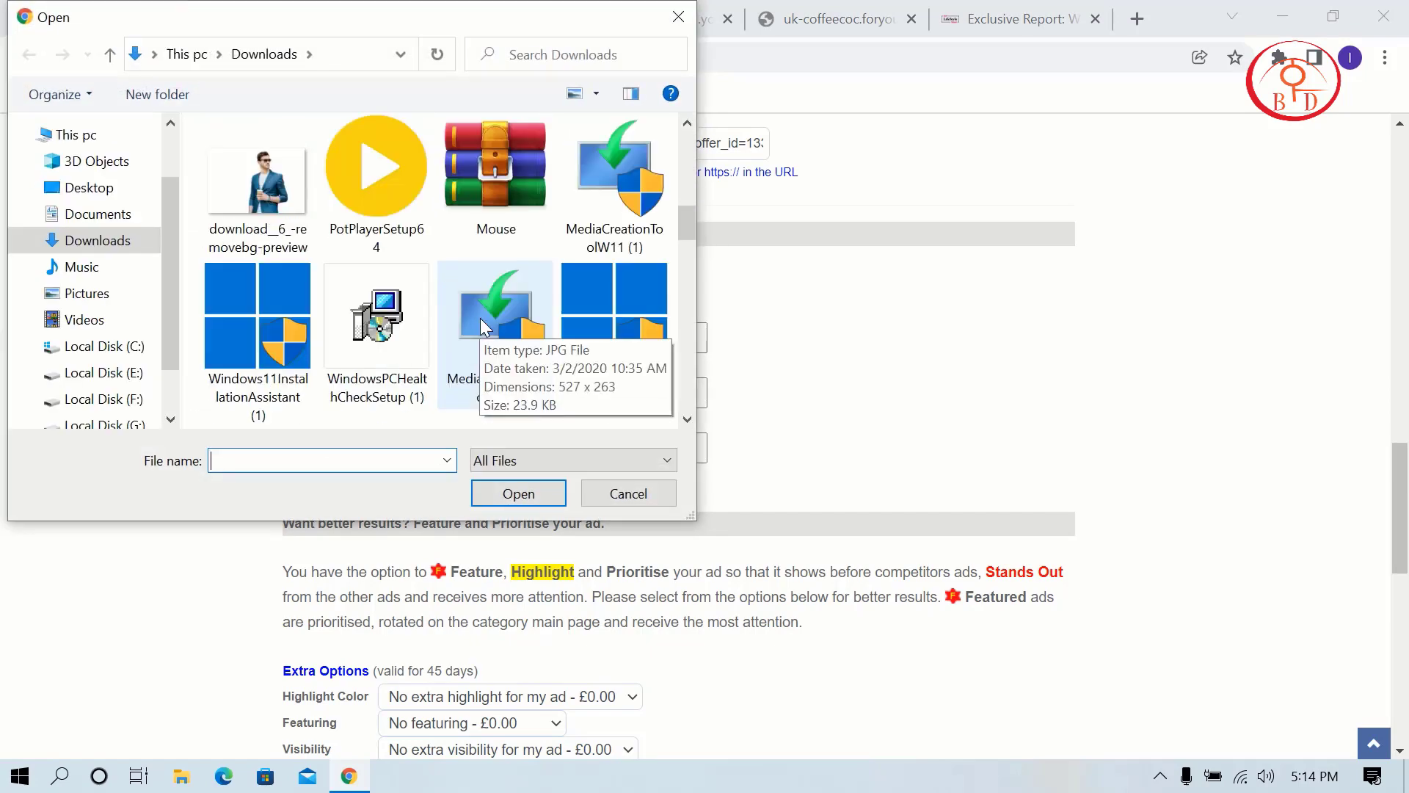
pyautogui.scroll(-3, 480, 318)
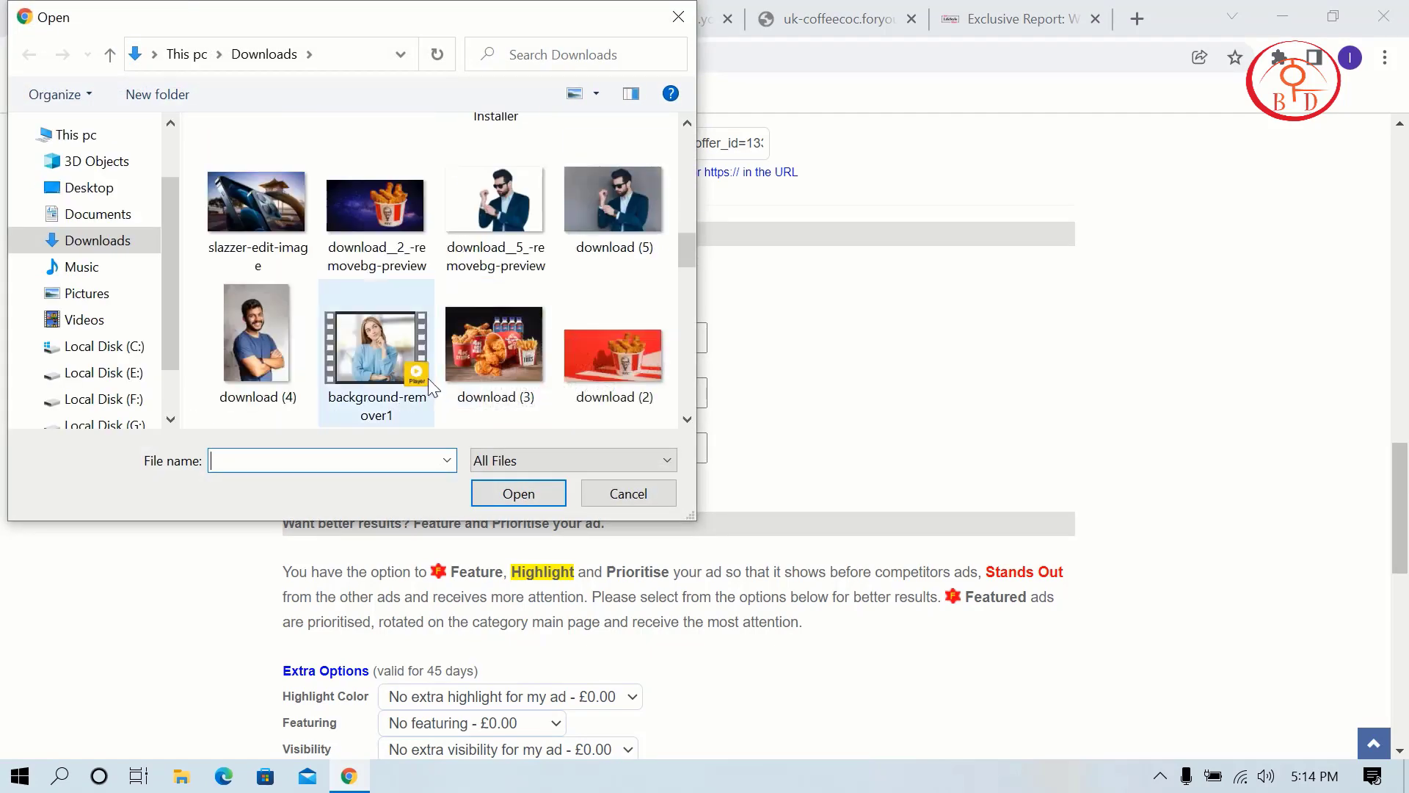
pyautogui.scroll(-2, 488, 361)
pyautogui.scroll(-5, 574, 348)
pyautogui.scroll(4, 574, 348)
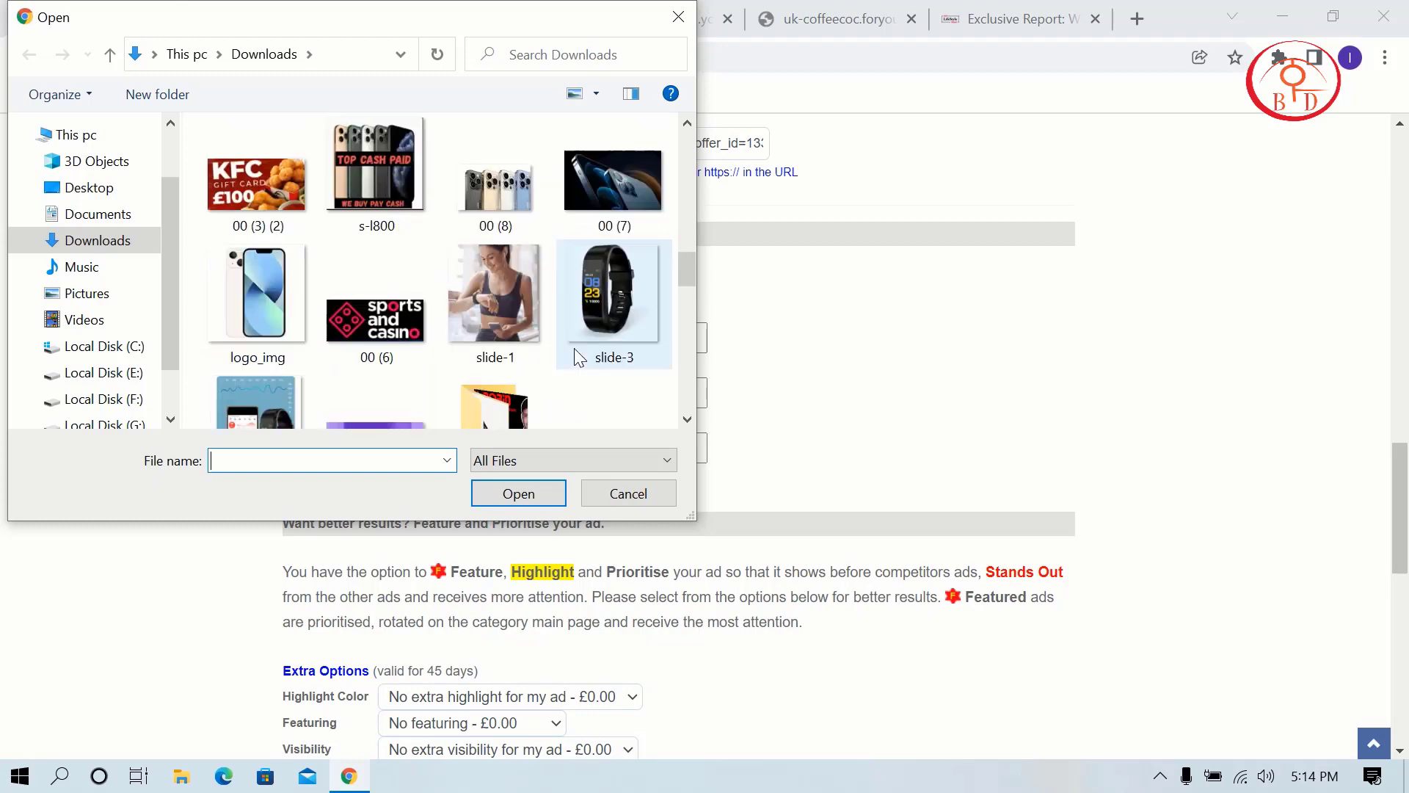
pyautogui.click(640, 213)
pyautogui.click(518, 494)
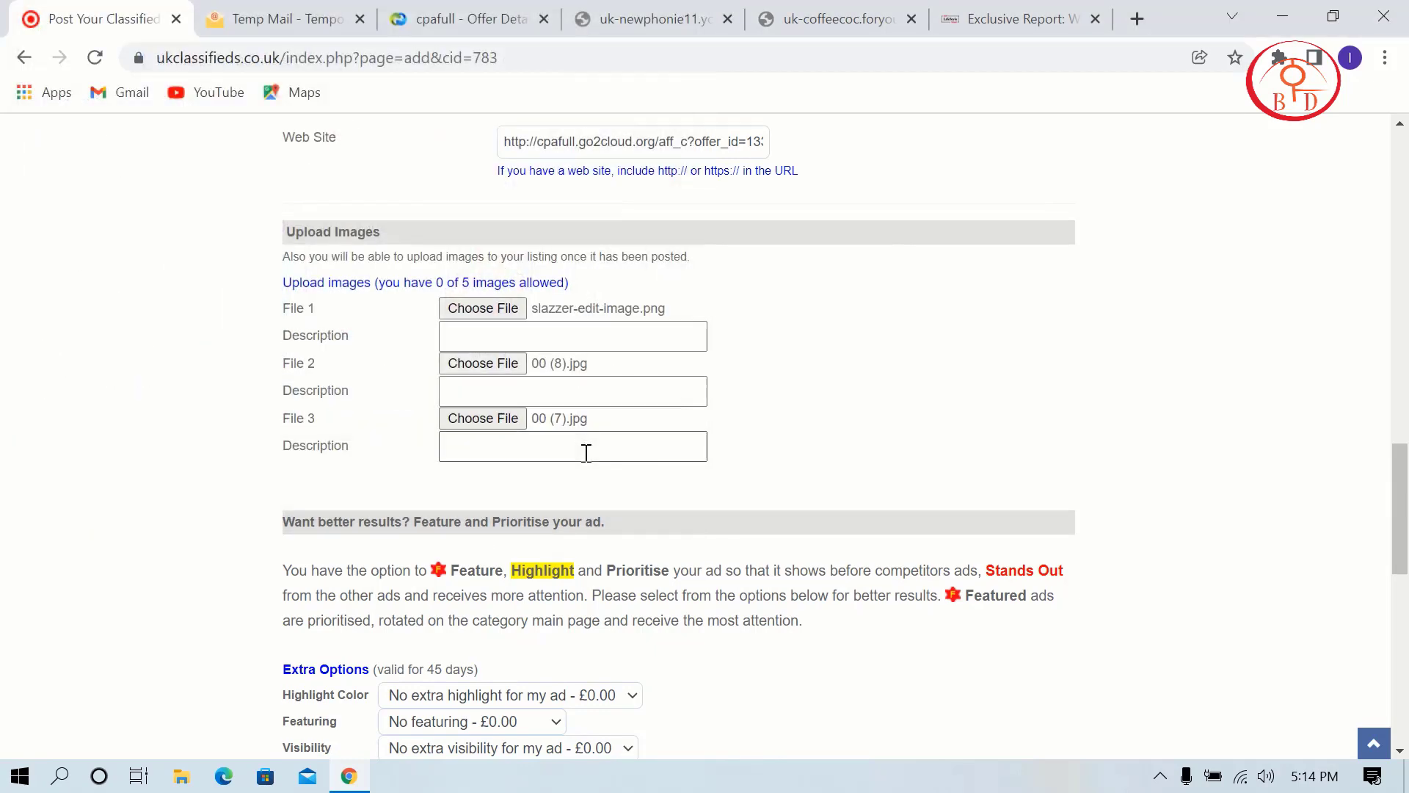
pyautogui.scroll(-4, 585, 455)
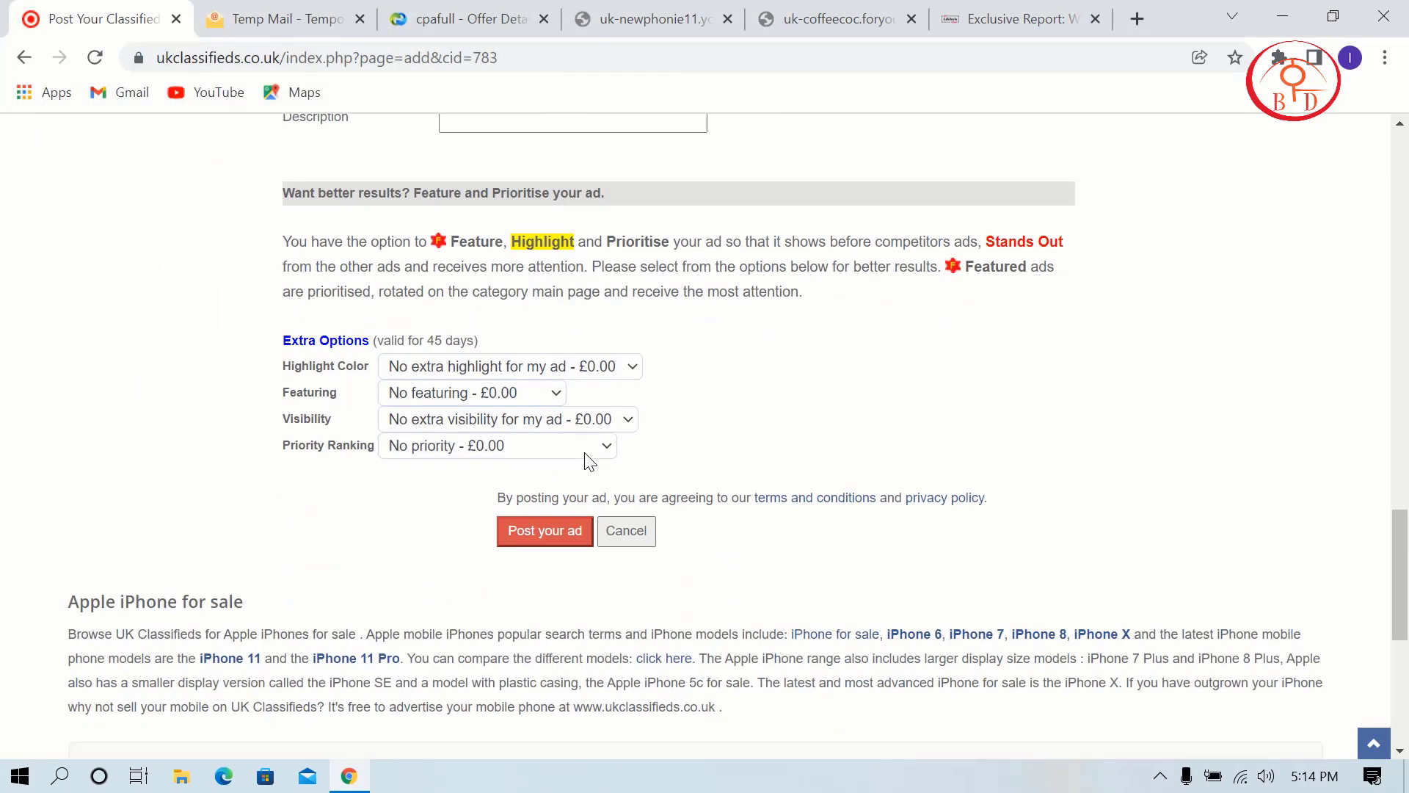
# Post the iPhone 11 PRO ad, then return to the site's home page.
pyautogui.click(543, 533)
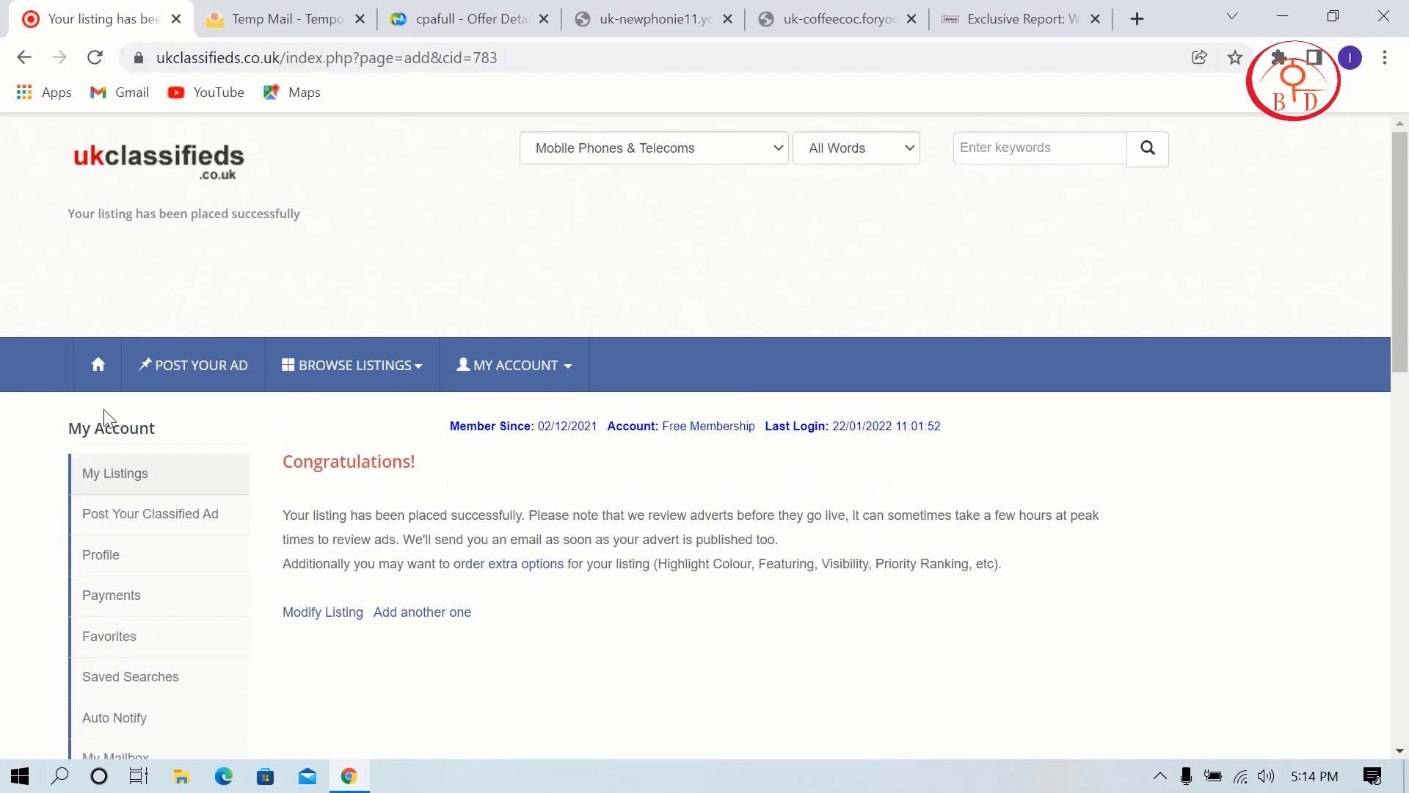
pyautogui.click(96, 382)
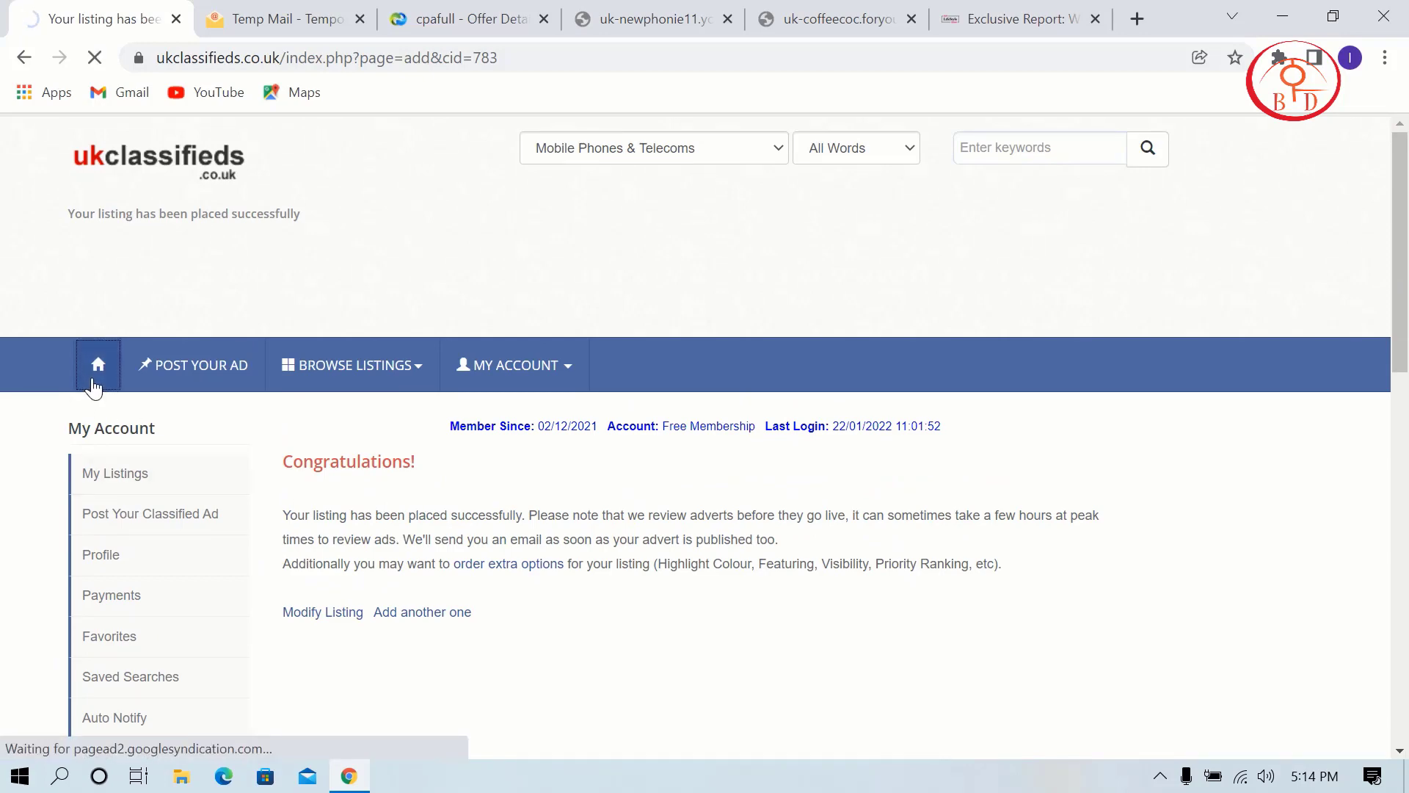
# Reload the home page and look through the Food & Drink category listings.
pyautogui.scroll(-3, 424, 455)
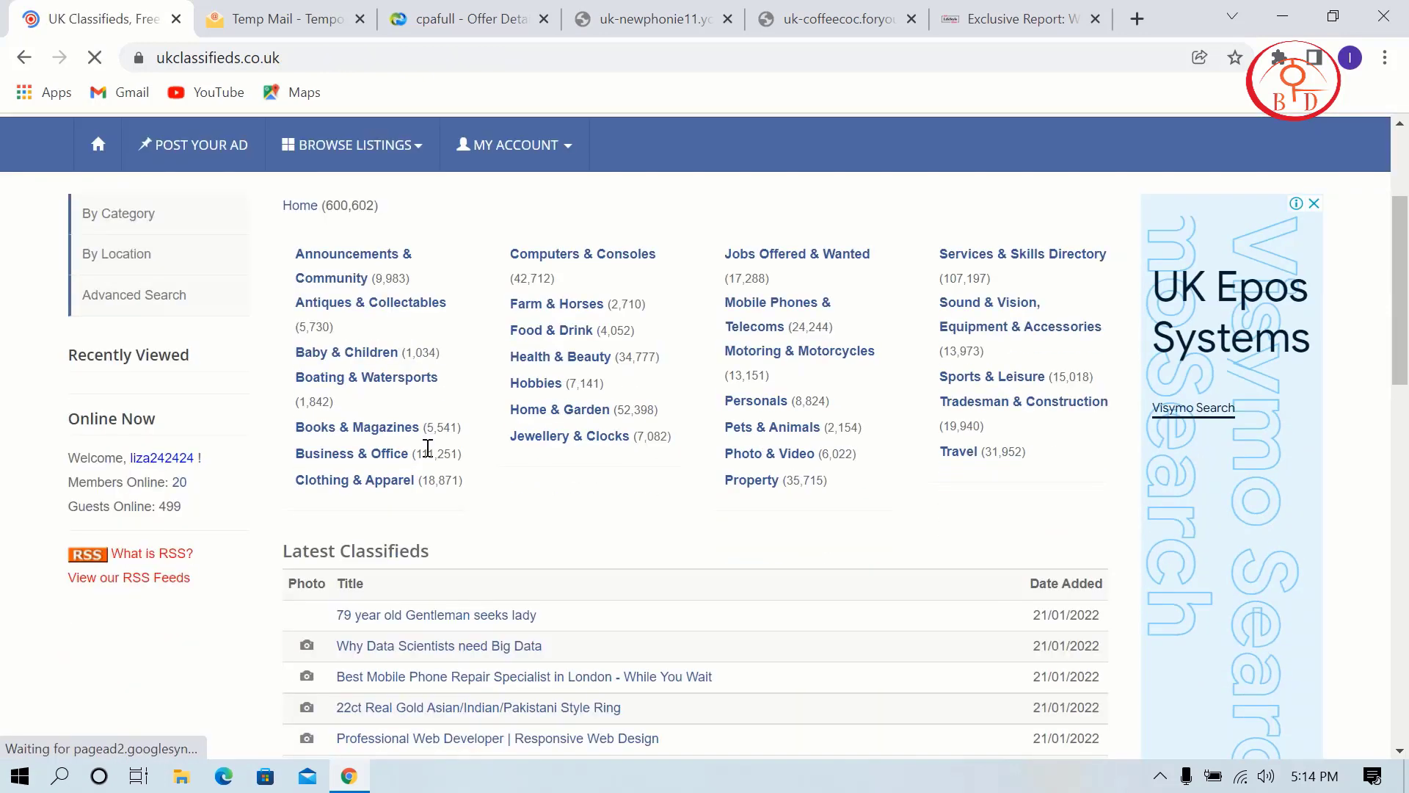
pyautogui.scroll(-1, 528, 472)
pyautogui.scroll(3, 614, 463)
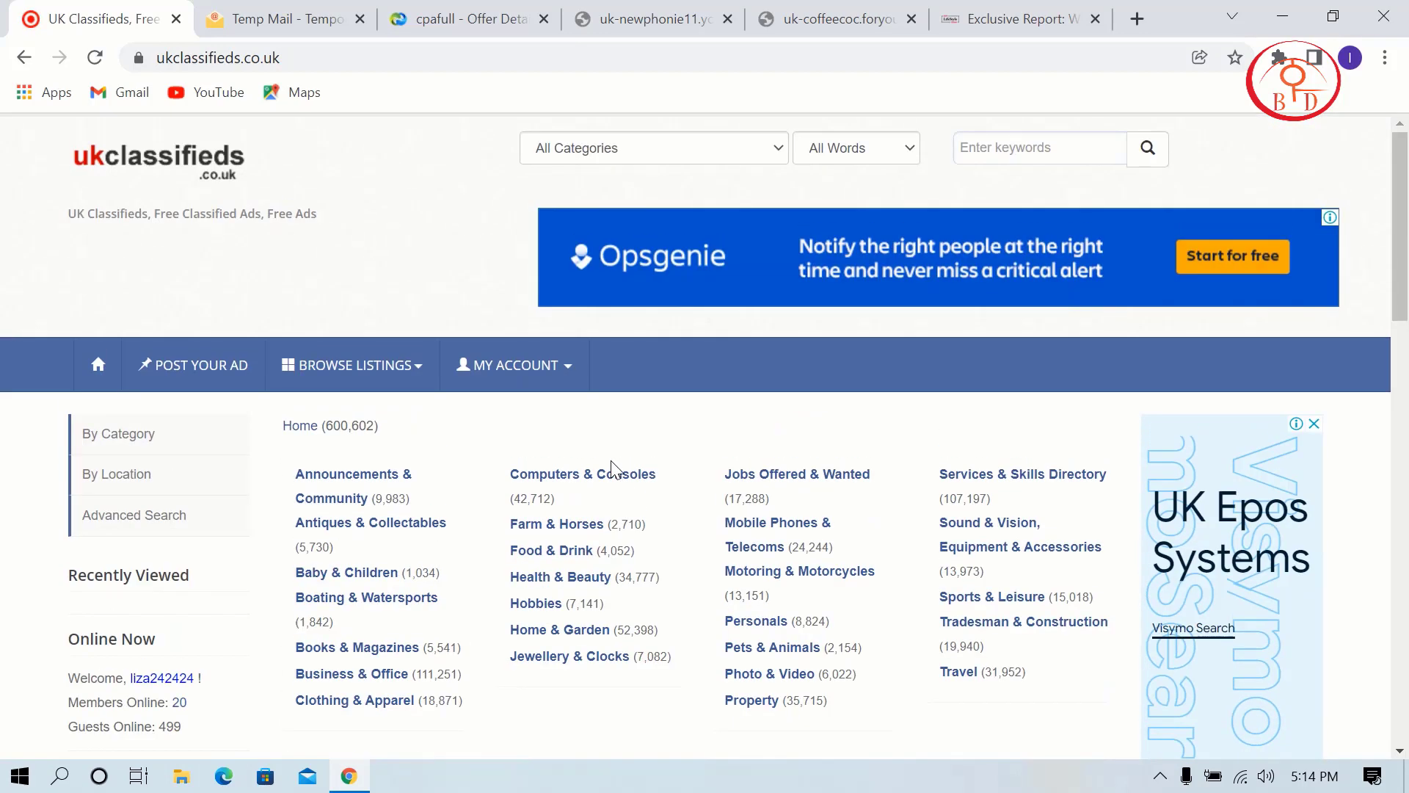
pyautogui.click(105, 363)
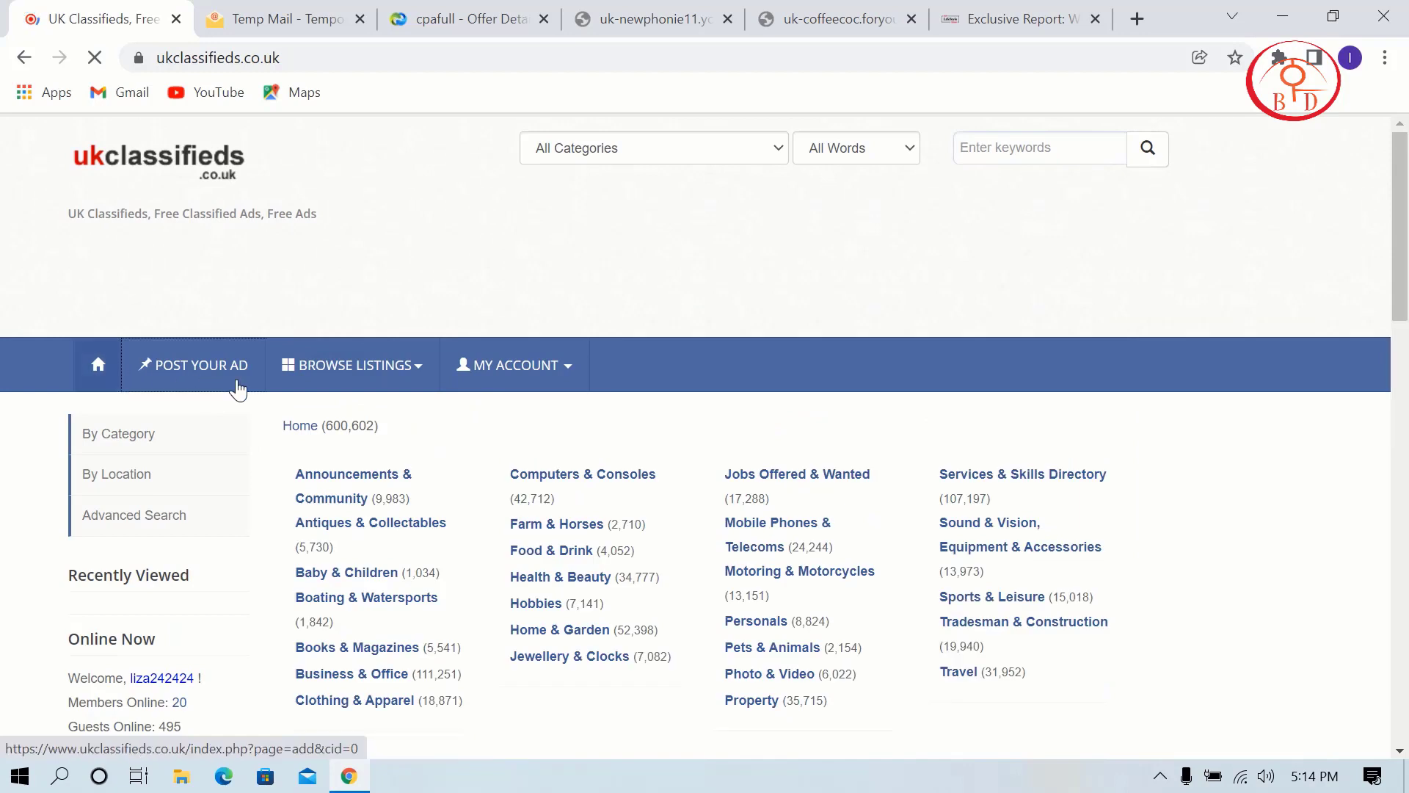
pyautogui.scroll(-1, 507, 435)
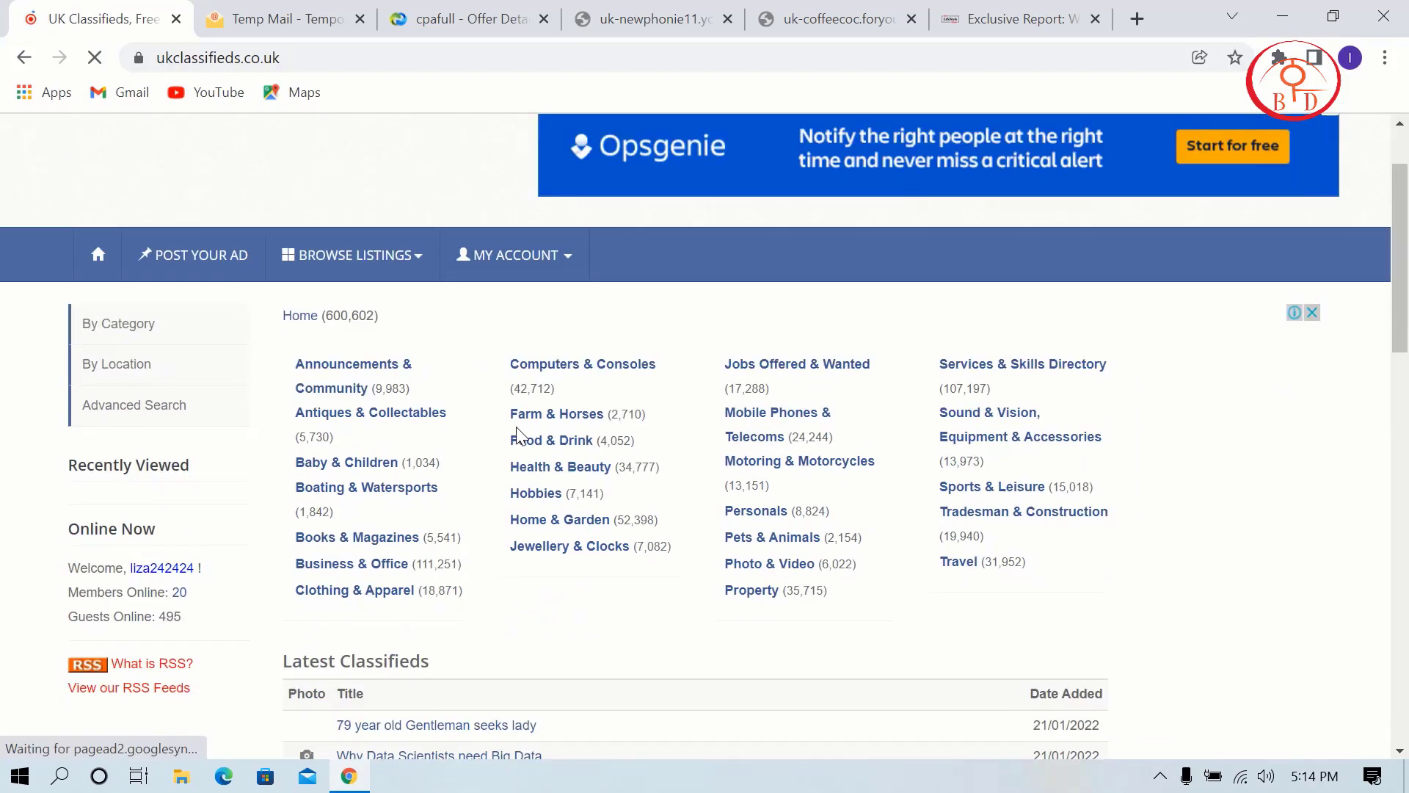
pyautogui.click(571, 442)
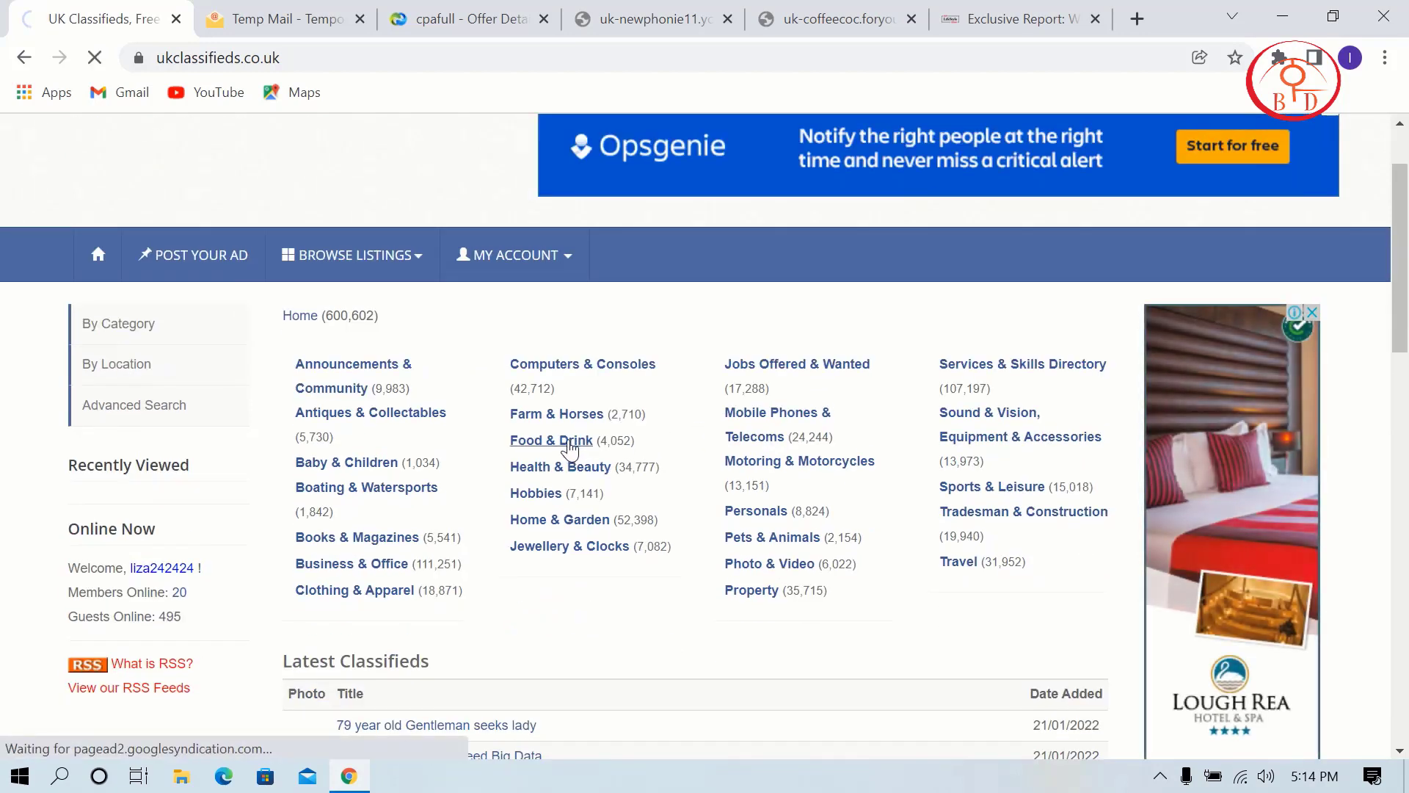
pyautogui.scroll(-4, 565, 444)
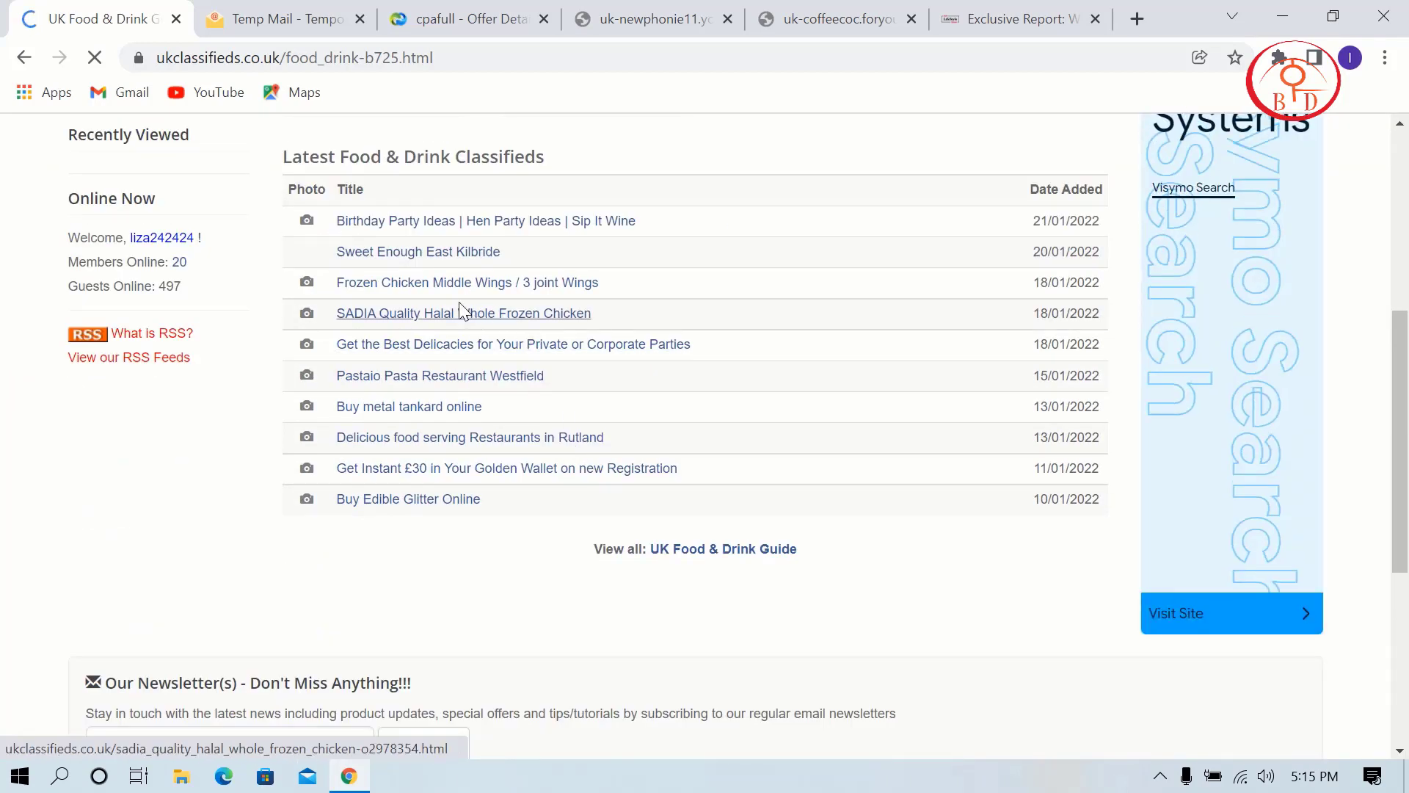
pyautogui.scroll(5, 487, 382)
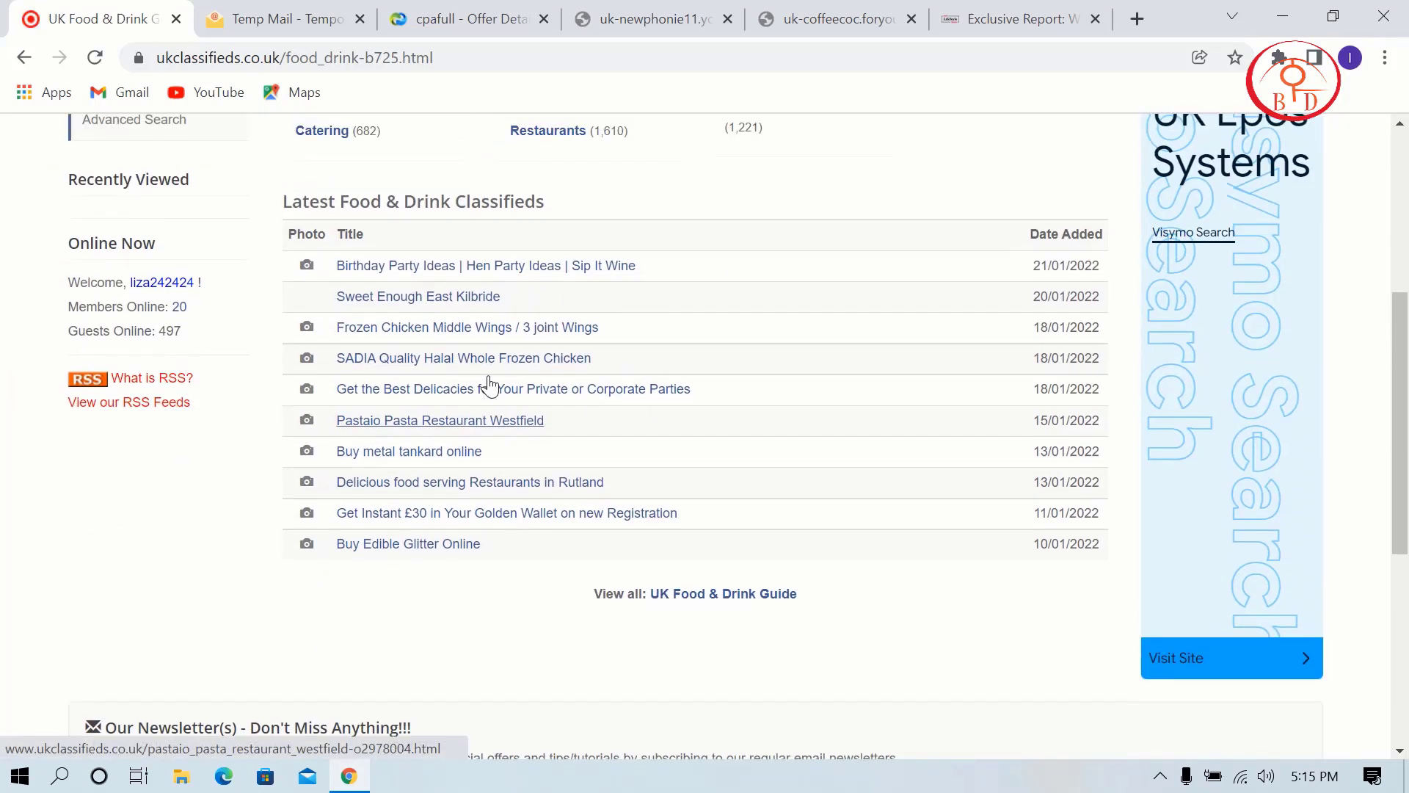
# Go back to the home page and browse the Health & Beauty category.
pyautogui.click(102, 365)
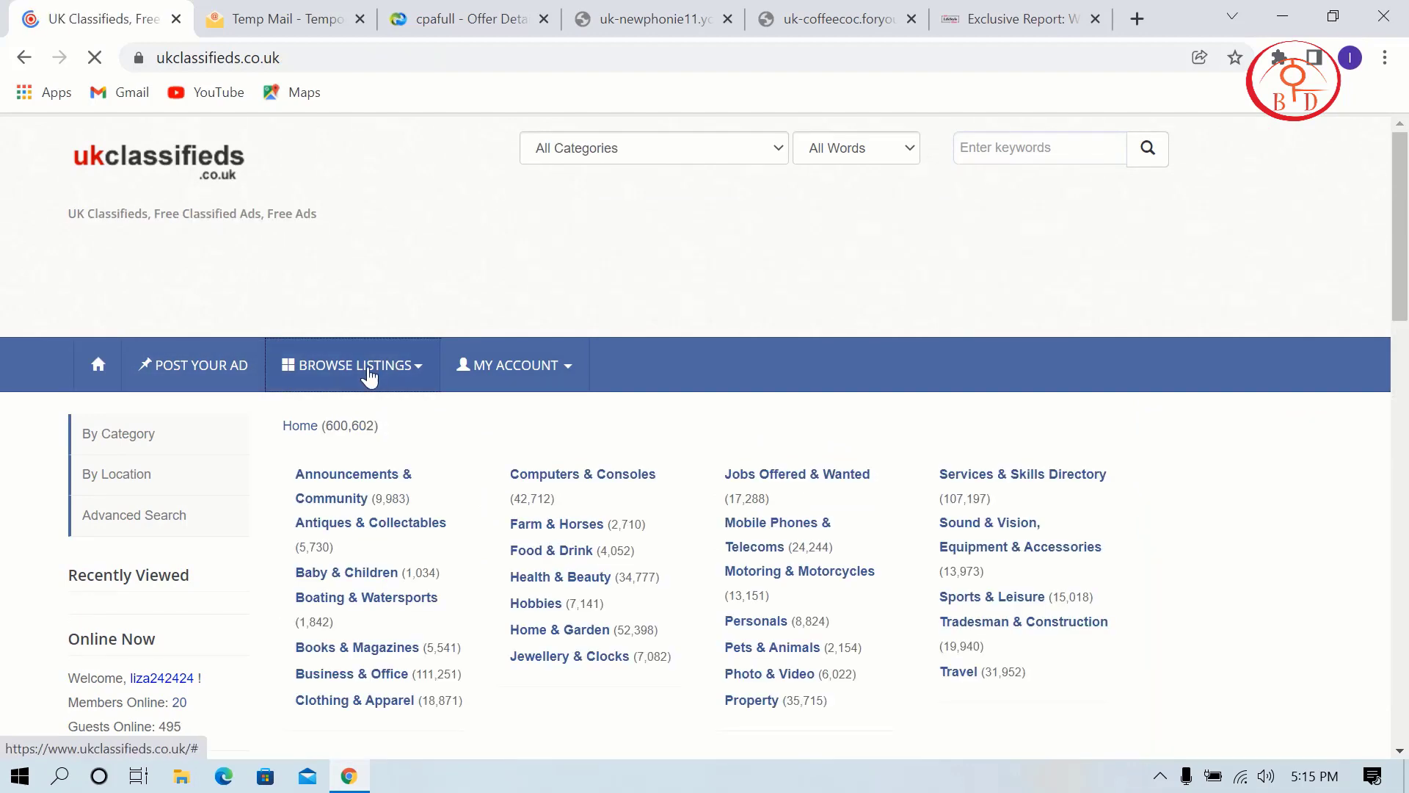
pyautogui.scroll(-3, 547, 495)
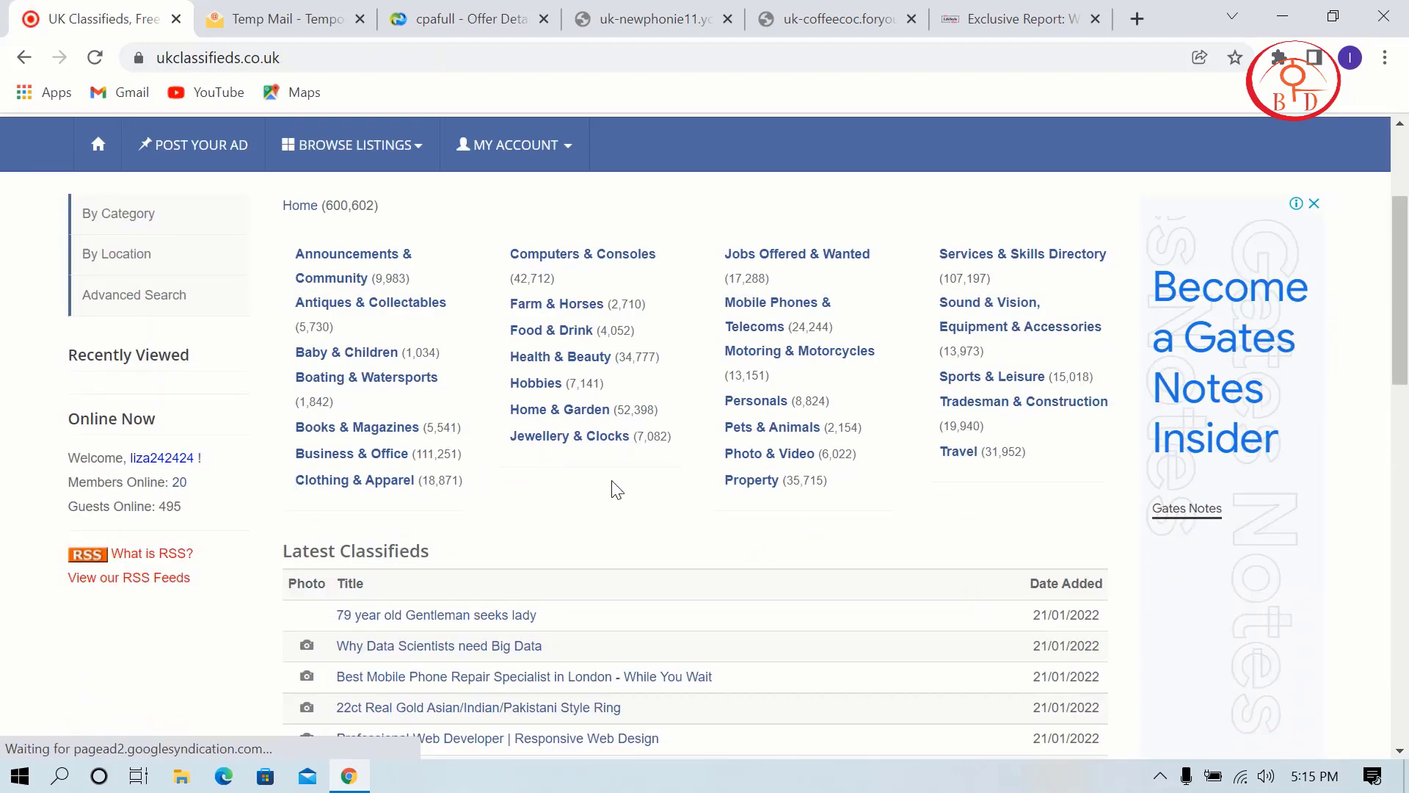
pyautogui.click(600, 358)
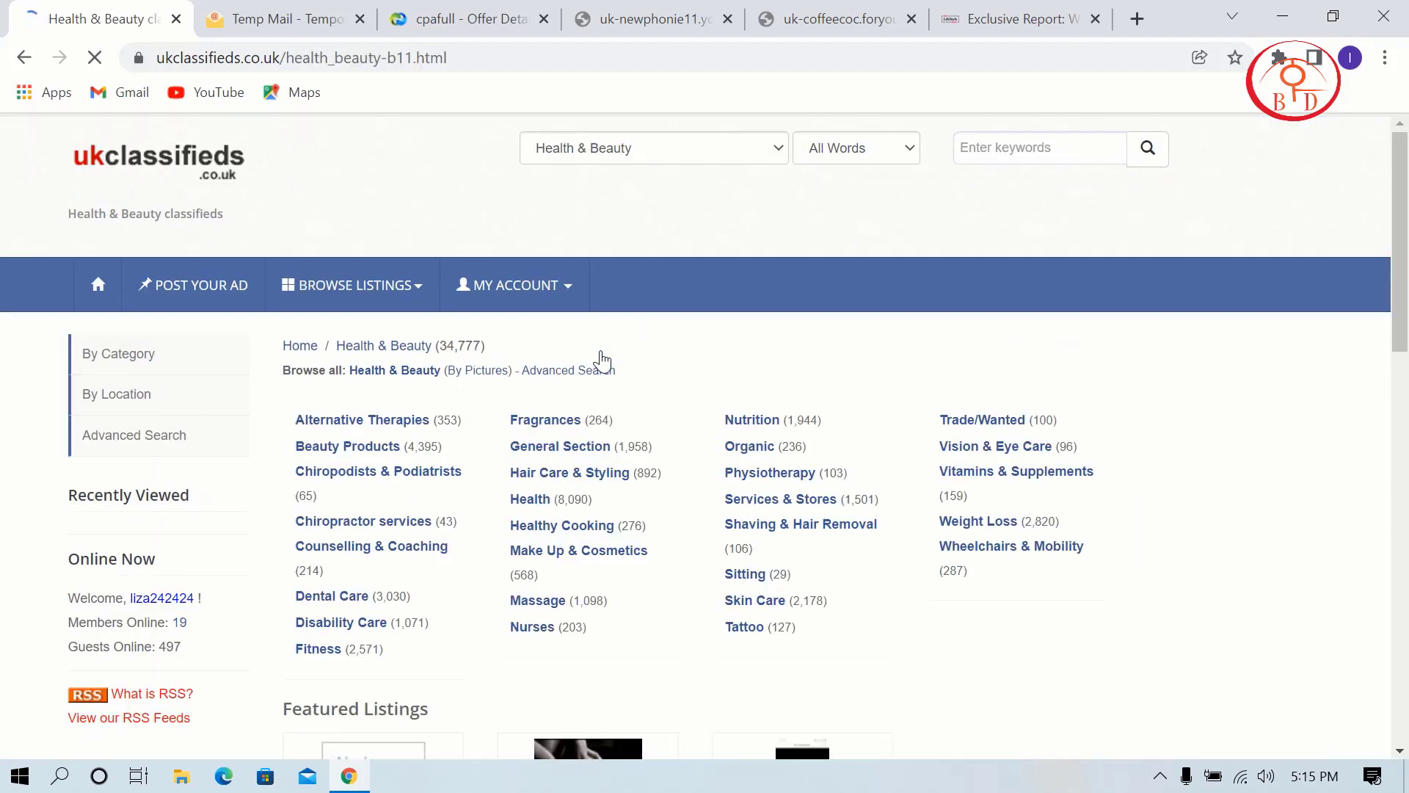
pyautogui.scroll(-3, 602, 361)
pyautogui.scroll(-7, 601, 361)
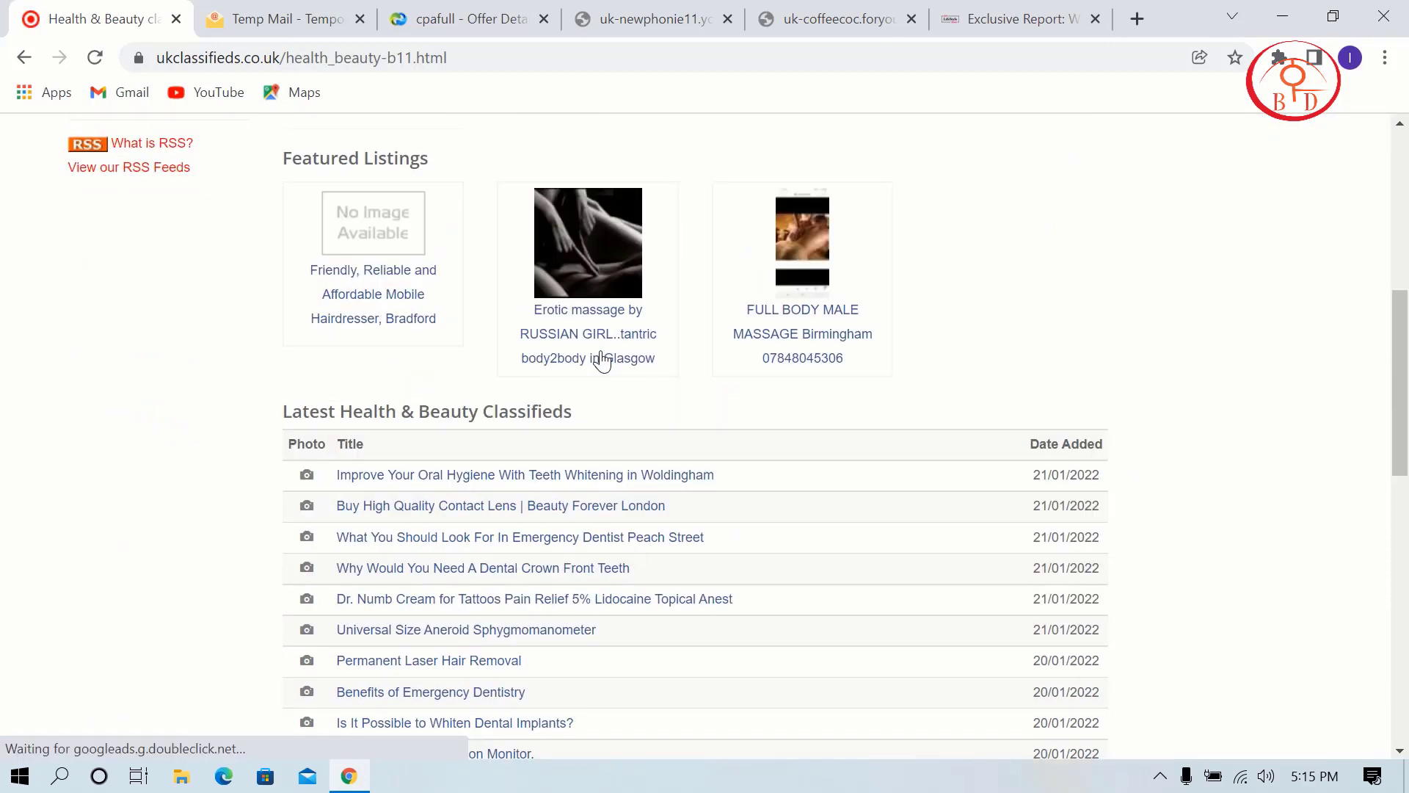
pyautogui.scroll(10, 602, 359)
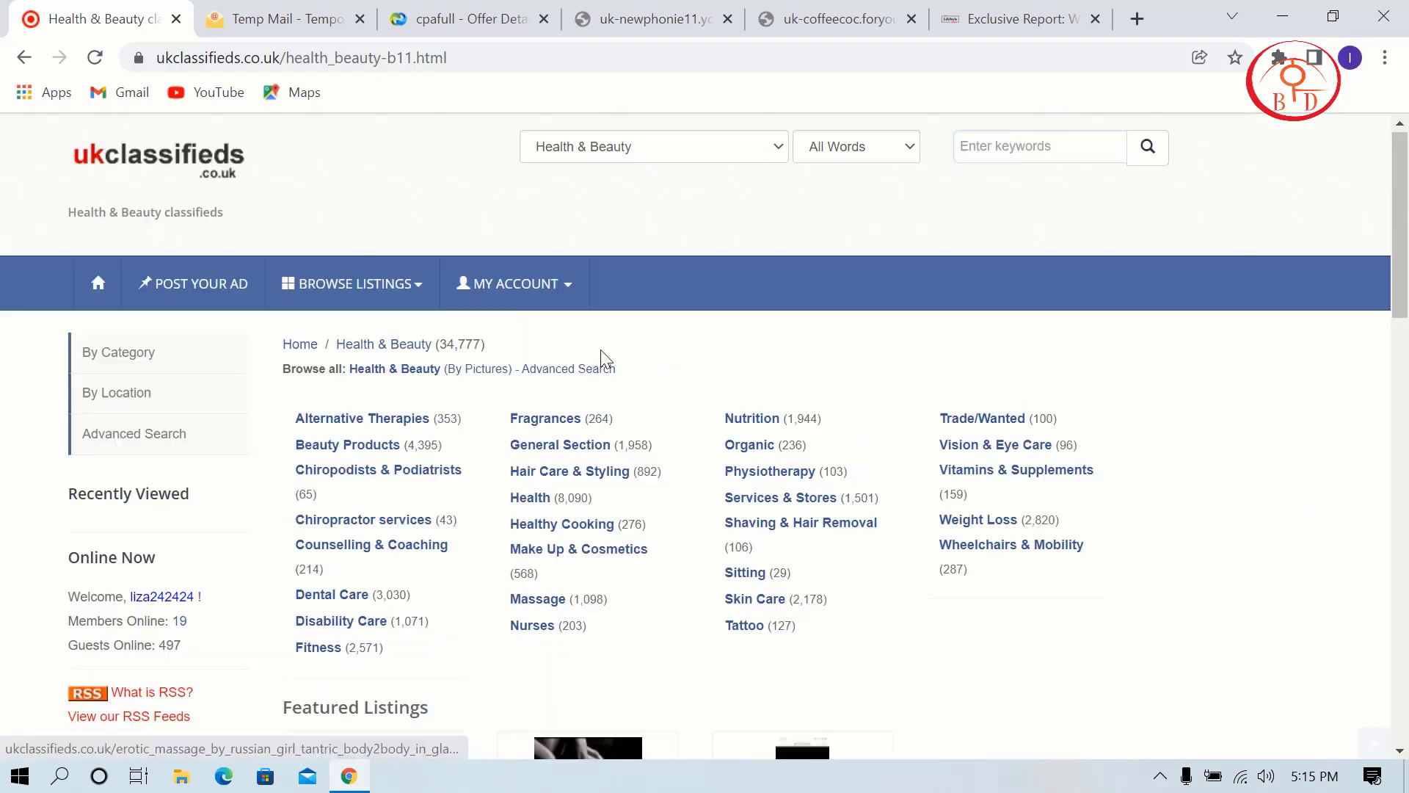
# Return to the home page showing the full category list.
pyautogui.click(112, 308)
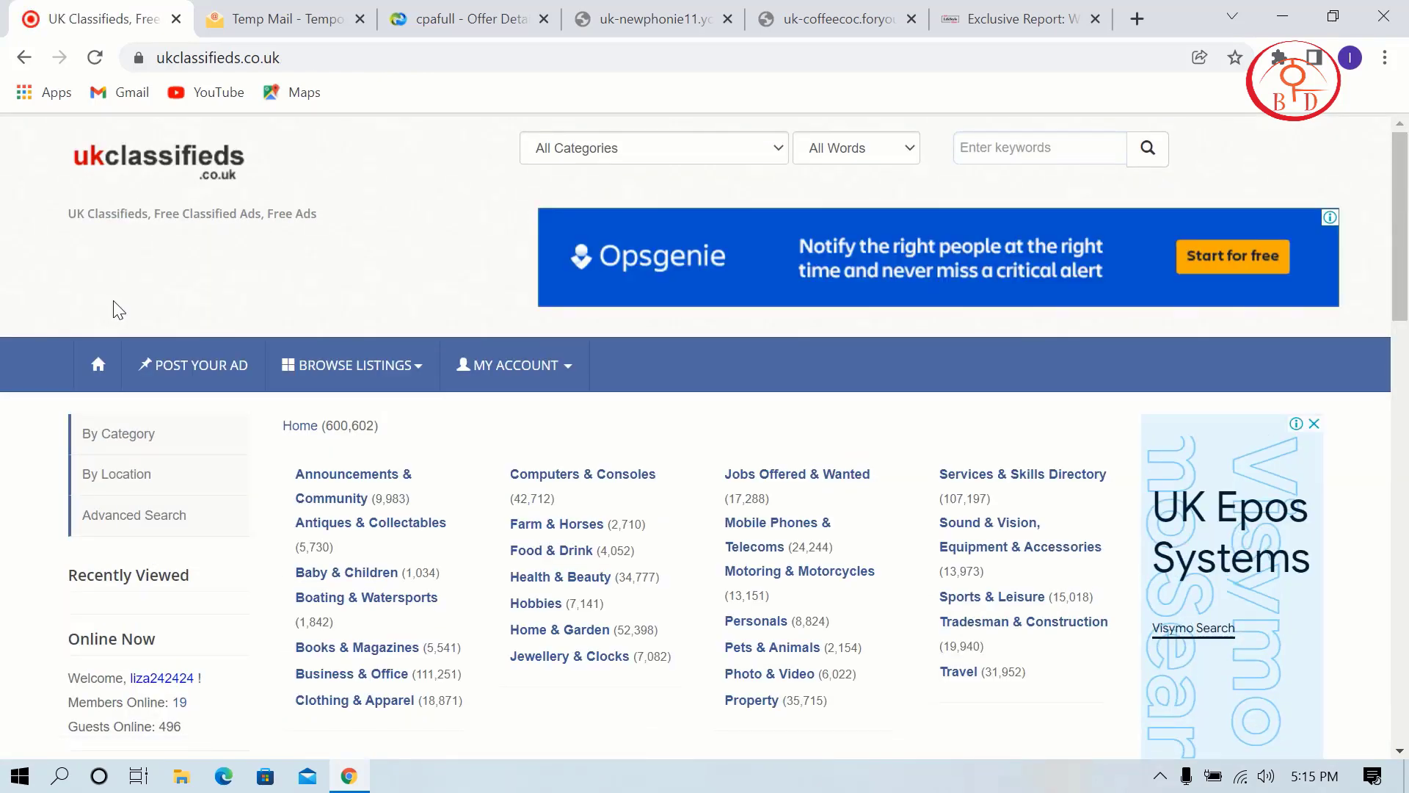
pyautogui.scroll(-2, 113, 311)
pyautogui.scroll(2, 113, 312)
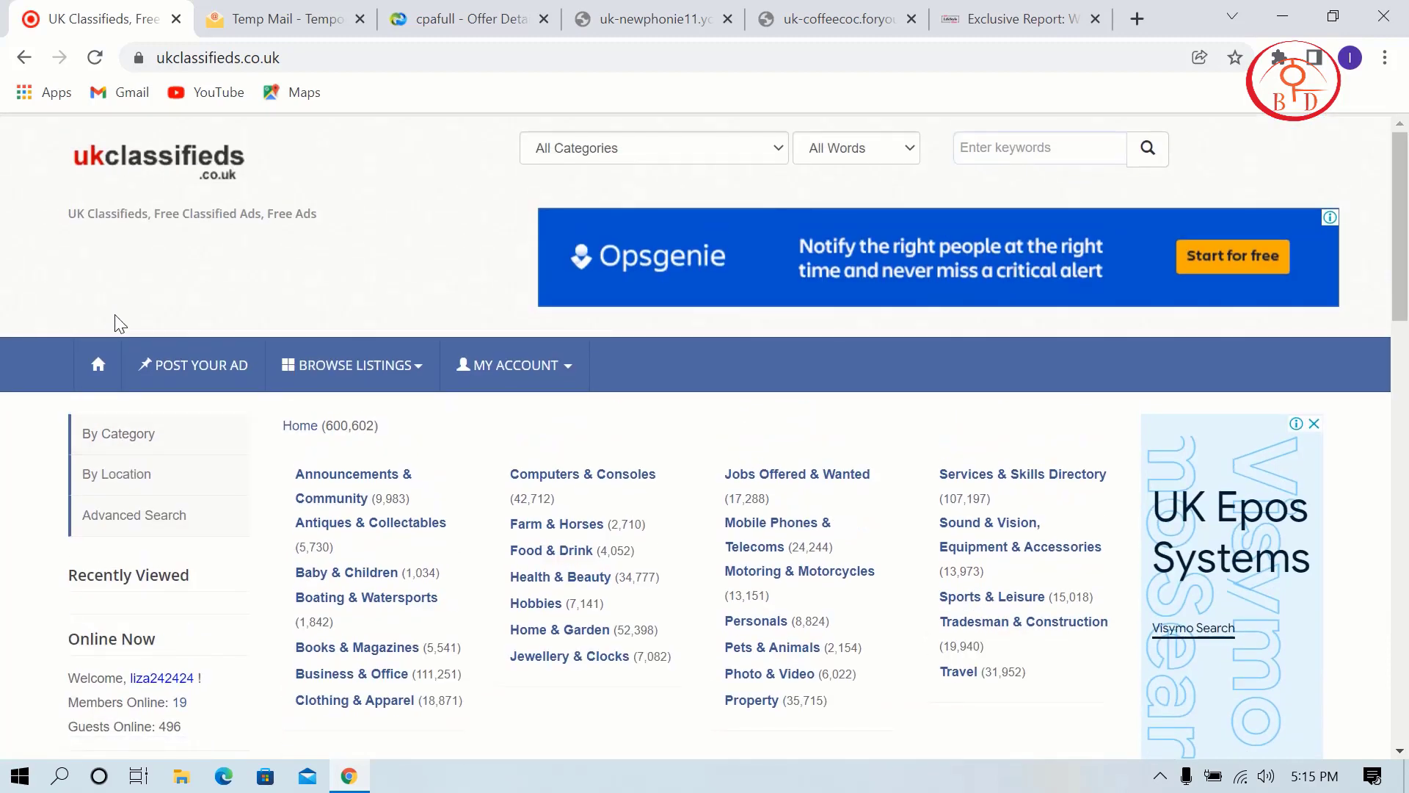